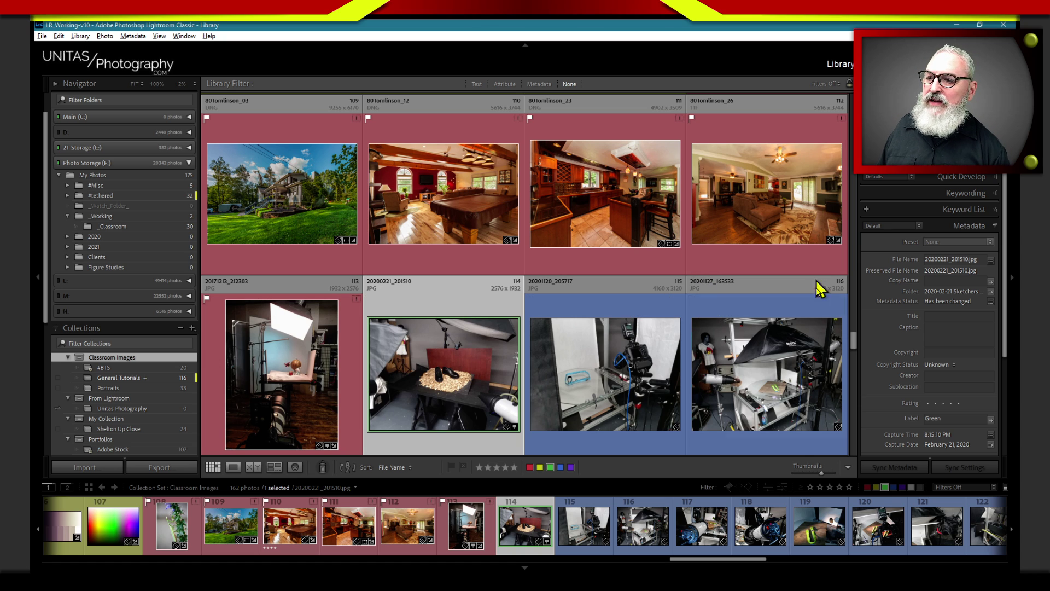
Step: Find the house photo _MG_7593.dng in the library grid and open it in Photoshop
drag(855, 346, 849, 265)
click(769, 215)
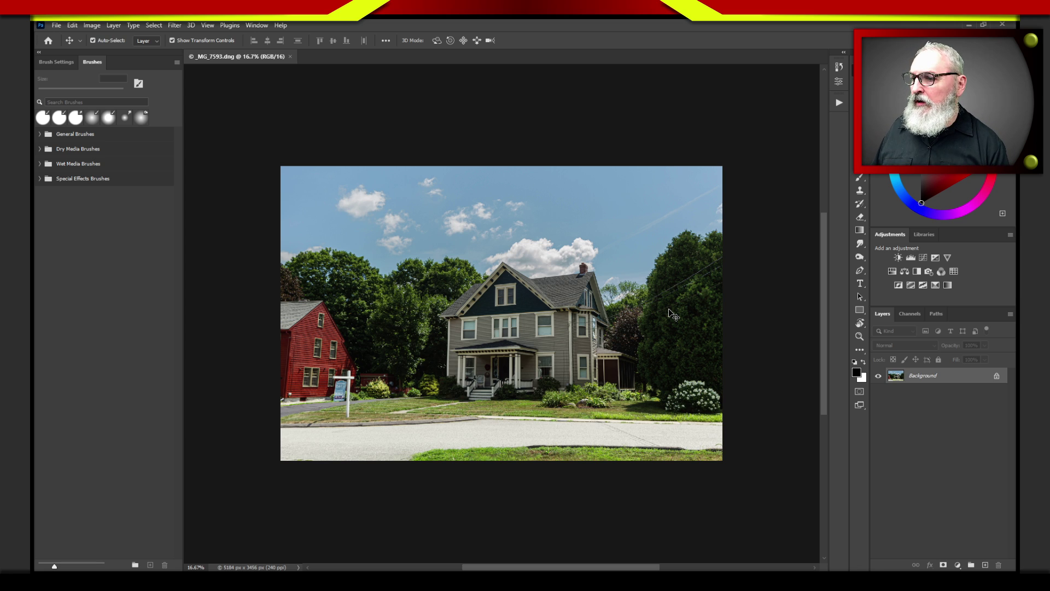
Step: Add a new layer and set the Rectangle tool to no fill with a bright red stroke
click(984, 565)
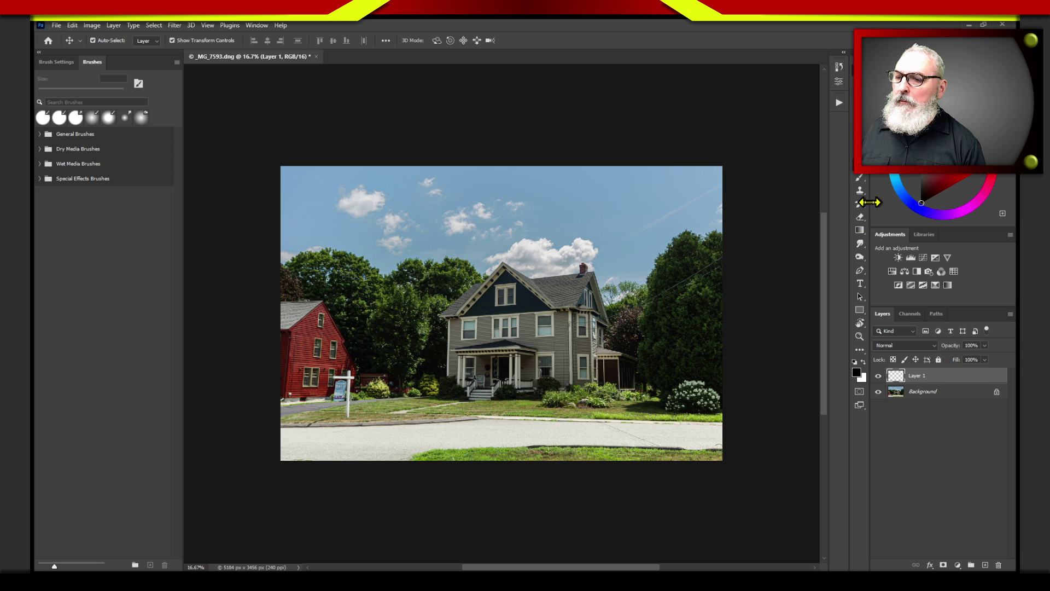
click(860, 309)
click(916, 310)
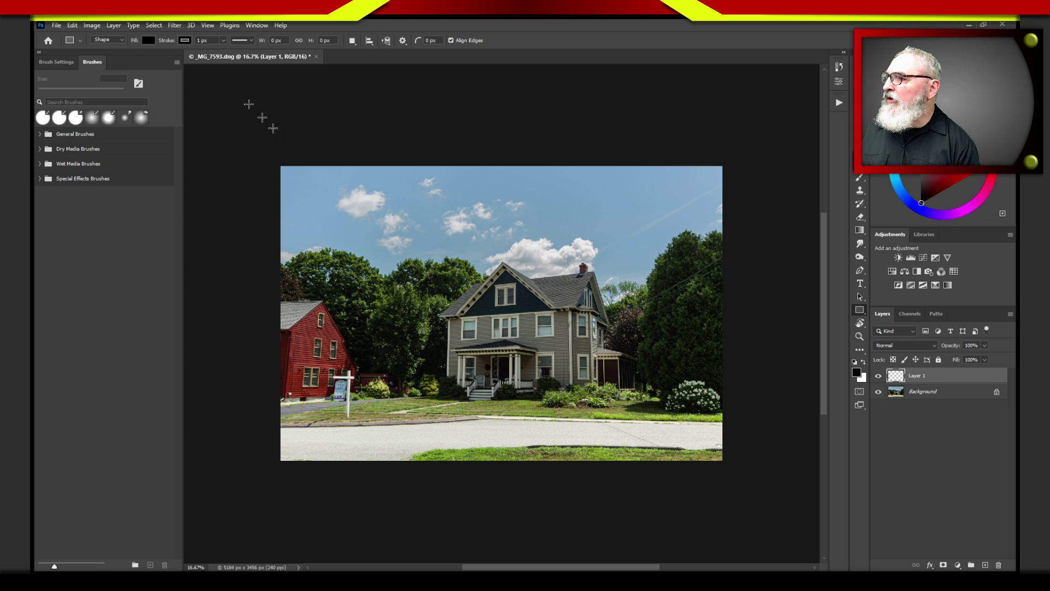
click(148, 41)
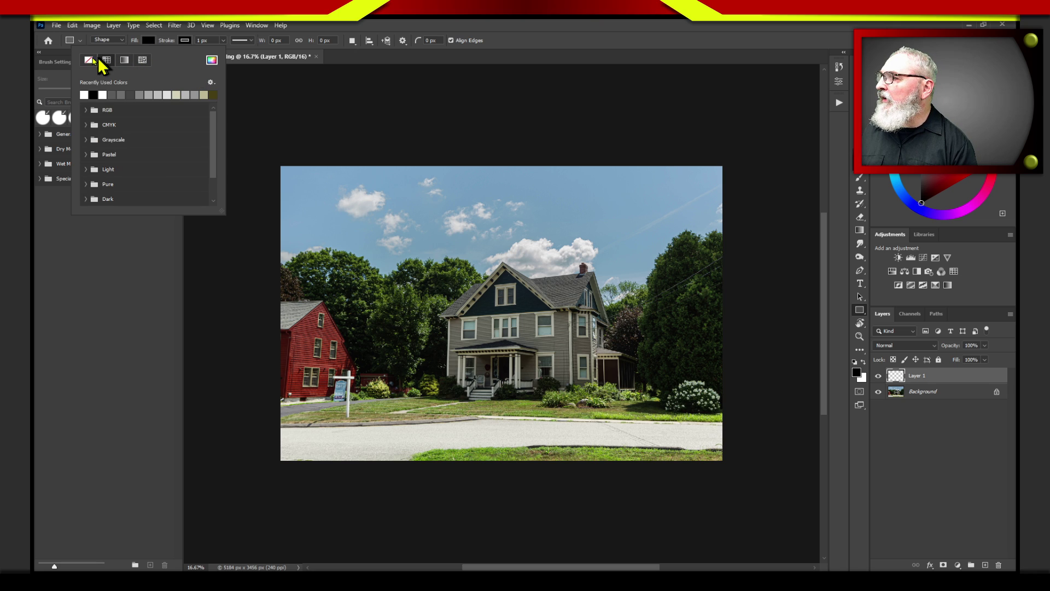
click(89, 60)
click(184, 41)
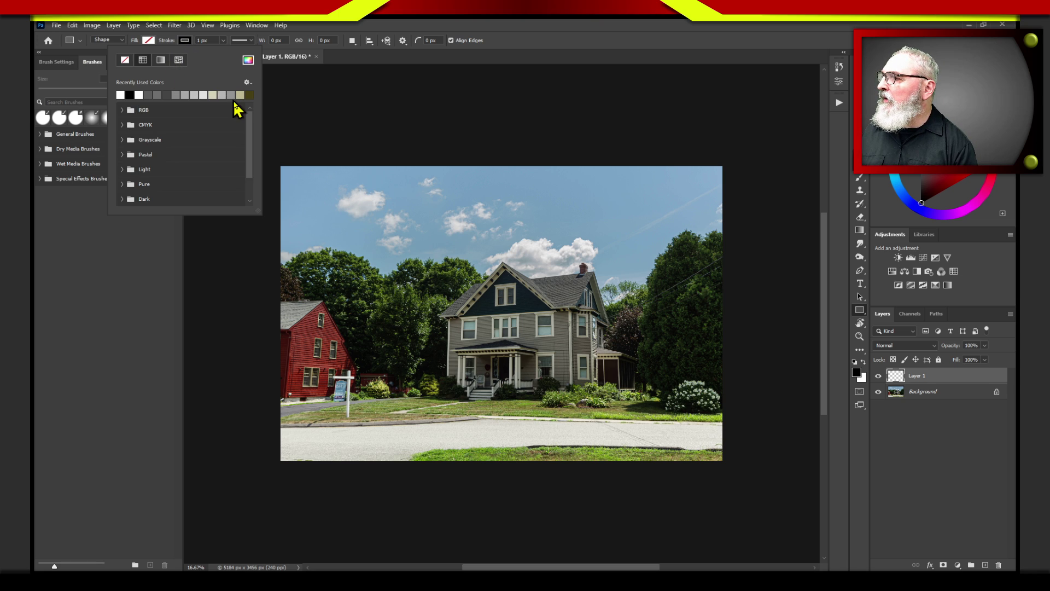
click(247, 60)
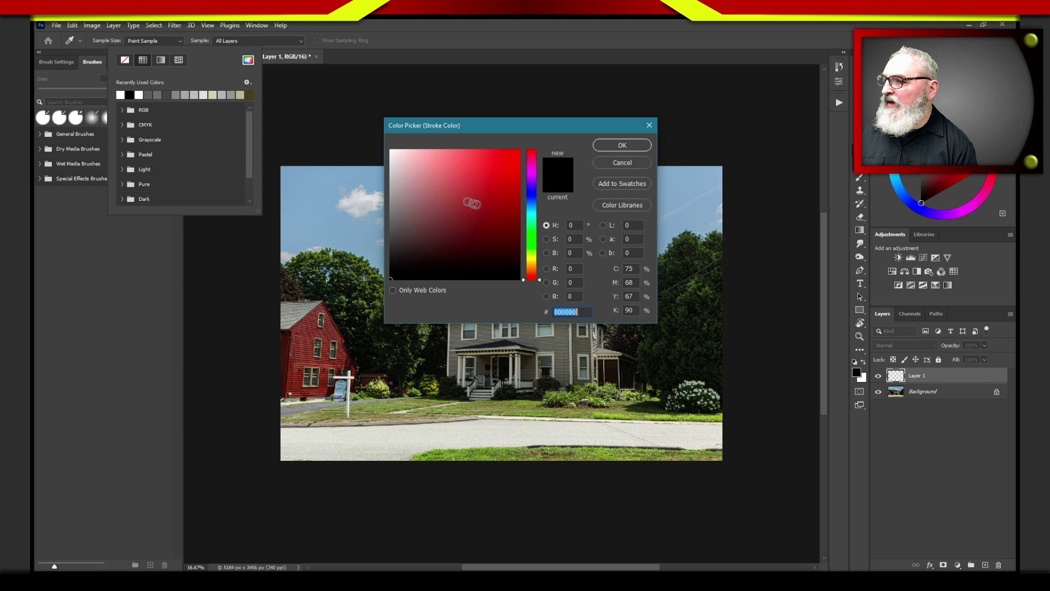
click(506, 169)
click(623, 147)
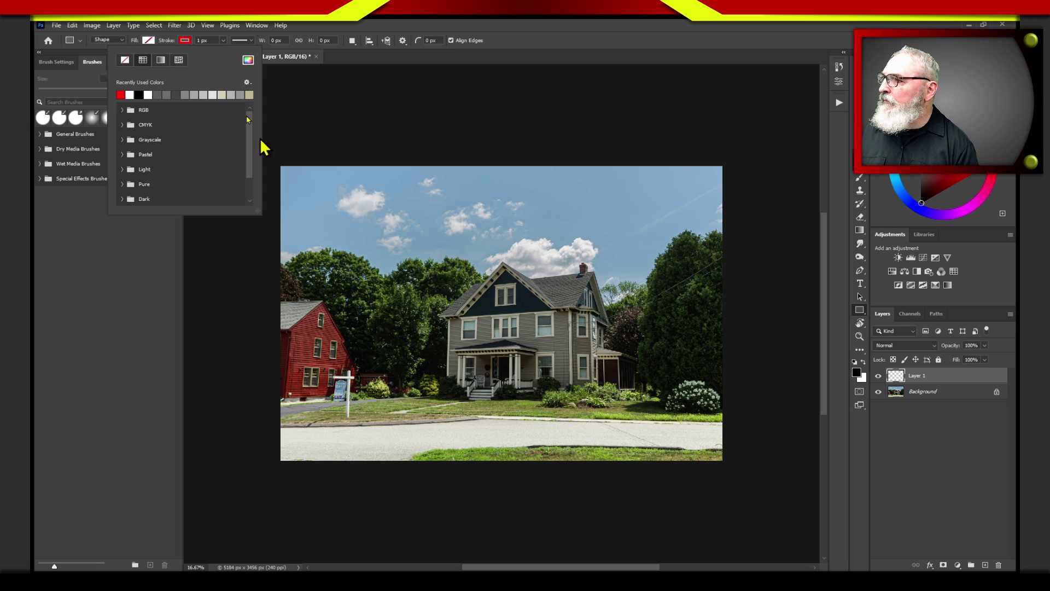
Step: Set the stroke width to 4 px and draw a rectangle about 4623 × 1953 px around the two houses
click(224, 40)
mouse_move(215, 51)
mouse_down()
mouse_move(227, 53)
mouse_move(214, 52)
mouse_up()
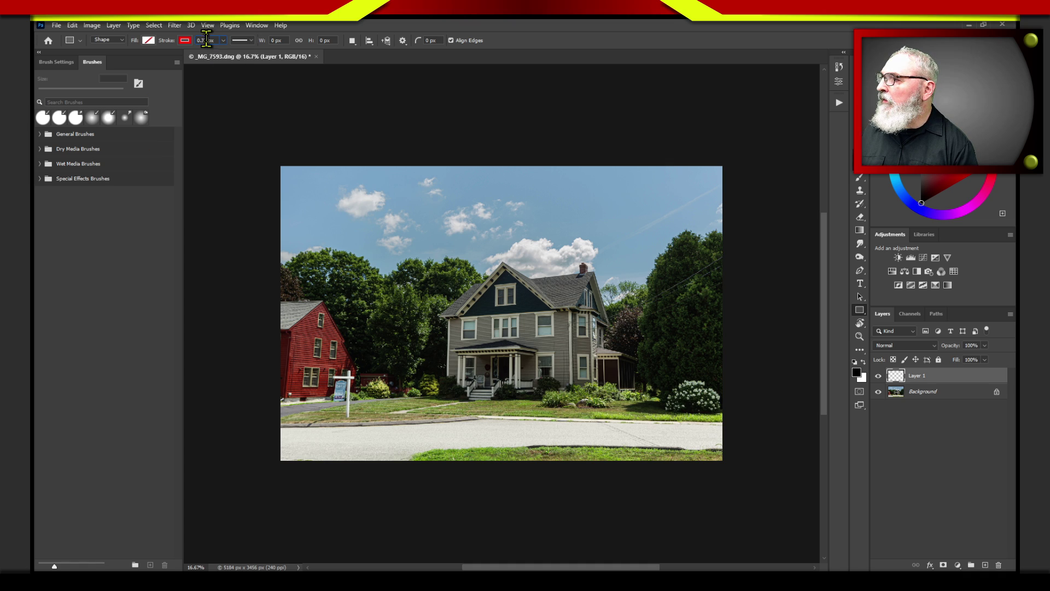
text(4)
key(Return)
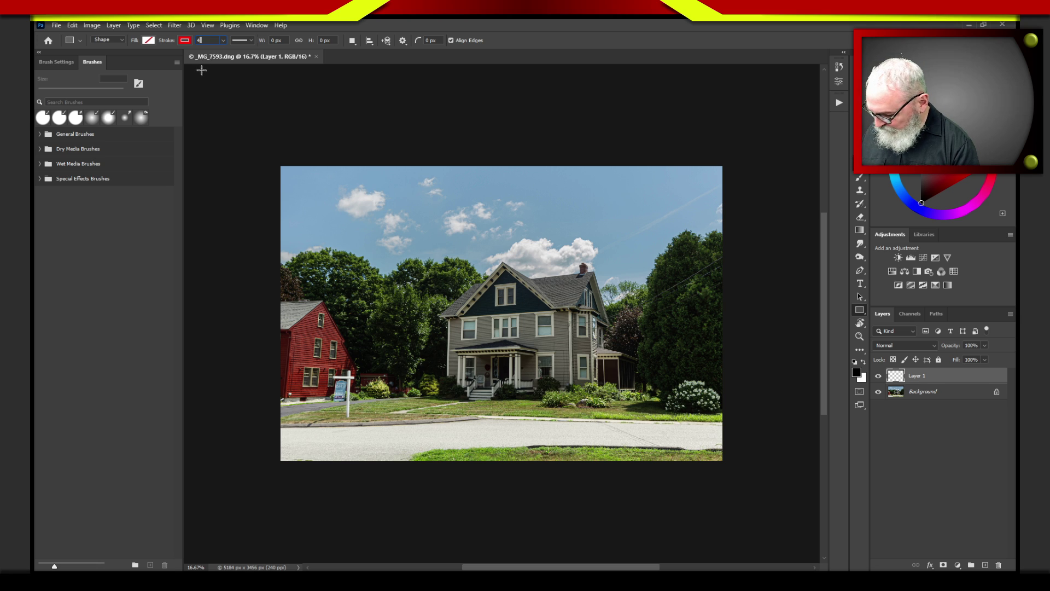
drag(309, 248, 703, 414)
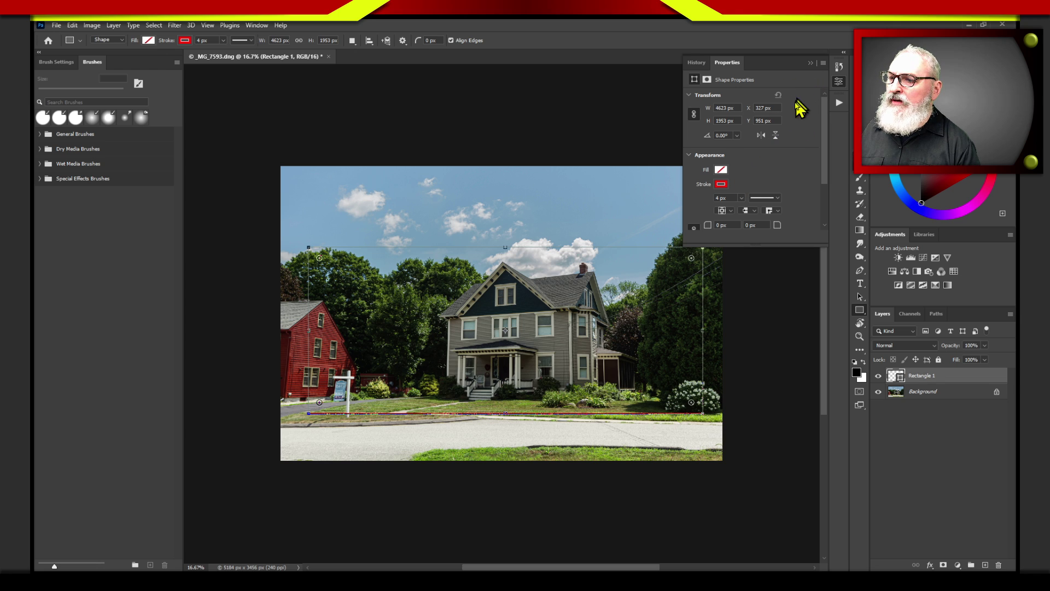
click(811, 63)
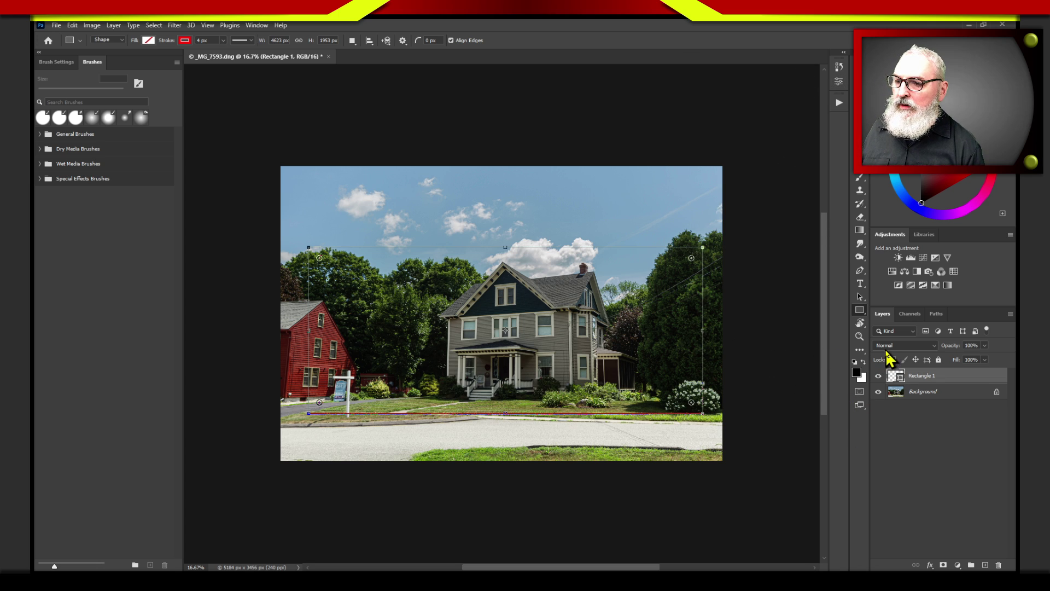
Step: Copy the rectangle's complete stroke and delete the rectangle layer
right_click(657, 308)
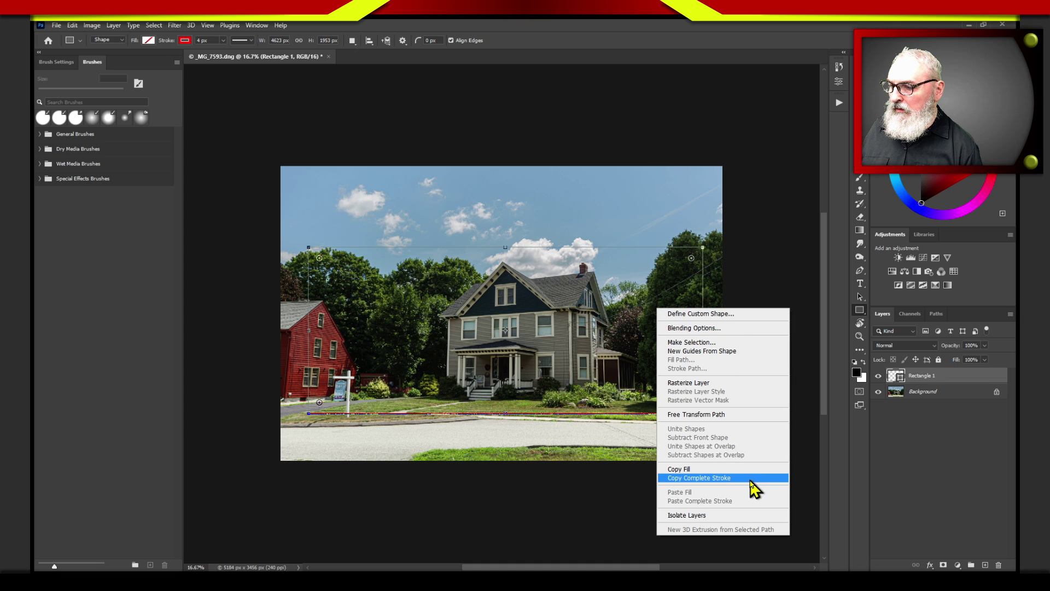
click(731, 478)
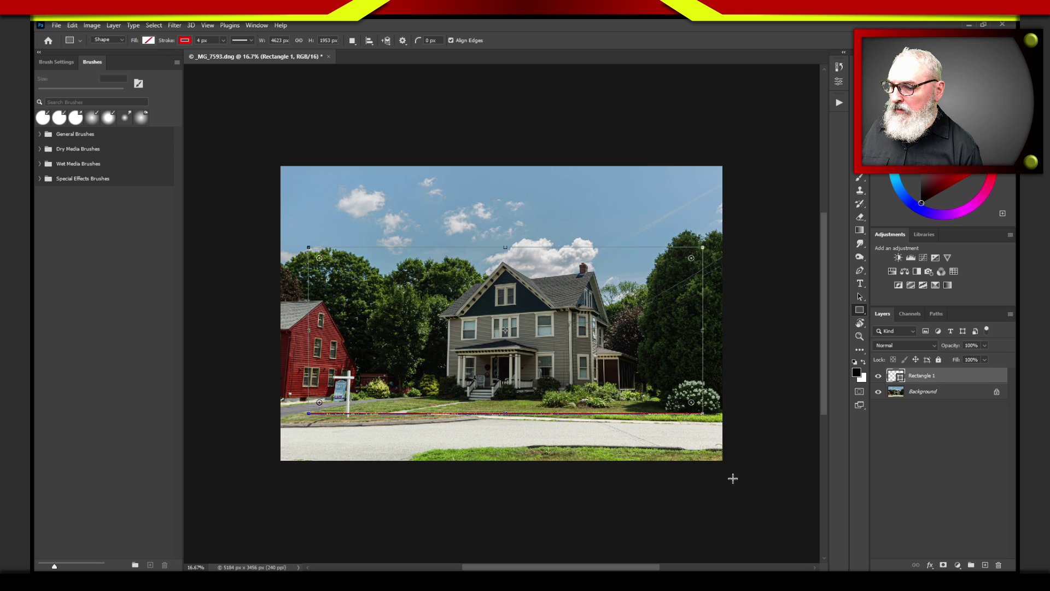
drag(890, 378, 998, 565)
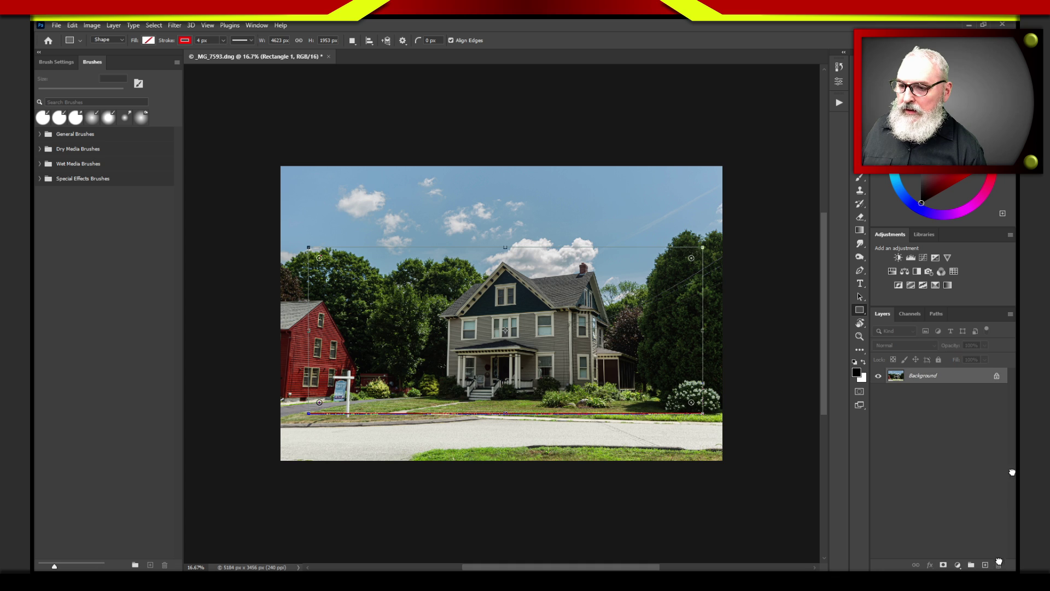
Step: Add a new blank layer and ready the Brush tool at 100% opacity in Normal mode
click(985, 565)
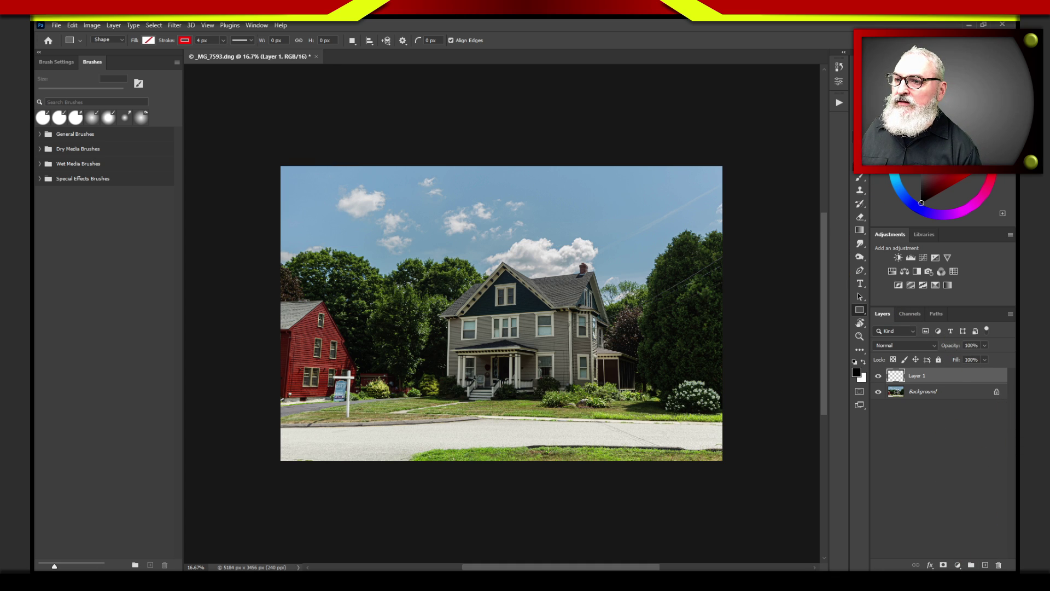
key(b)
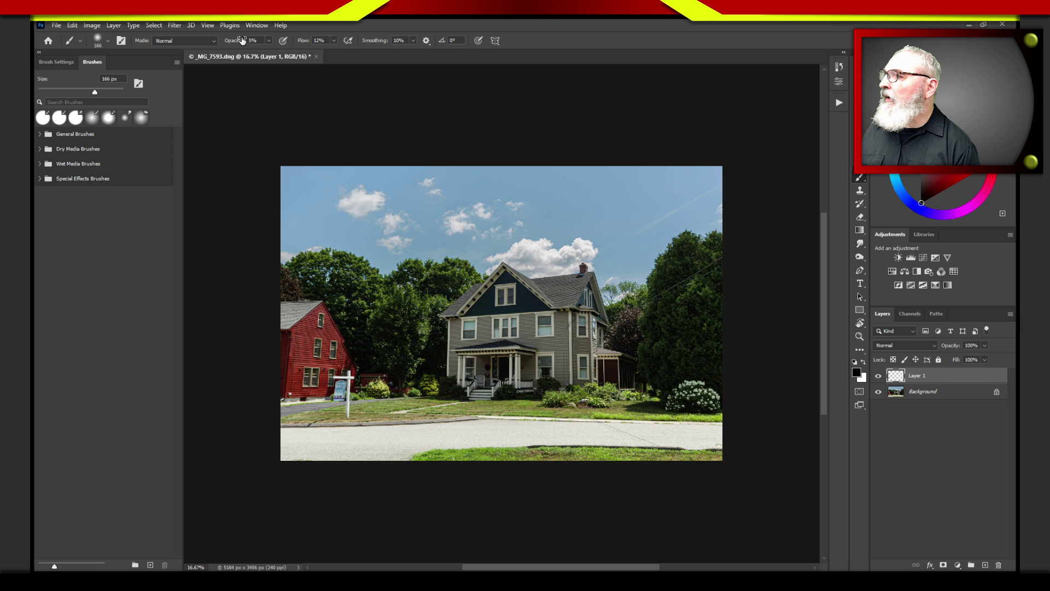
key(0)
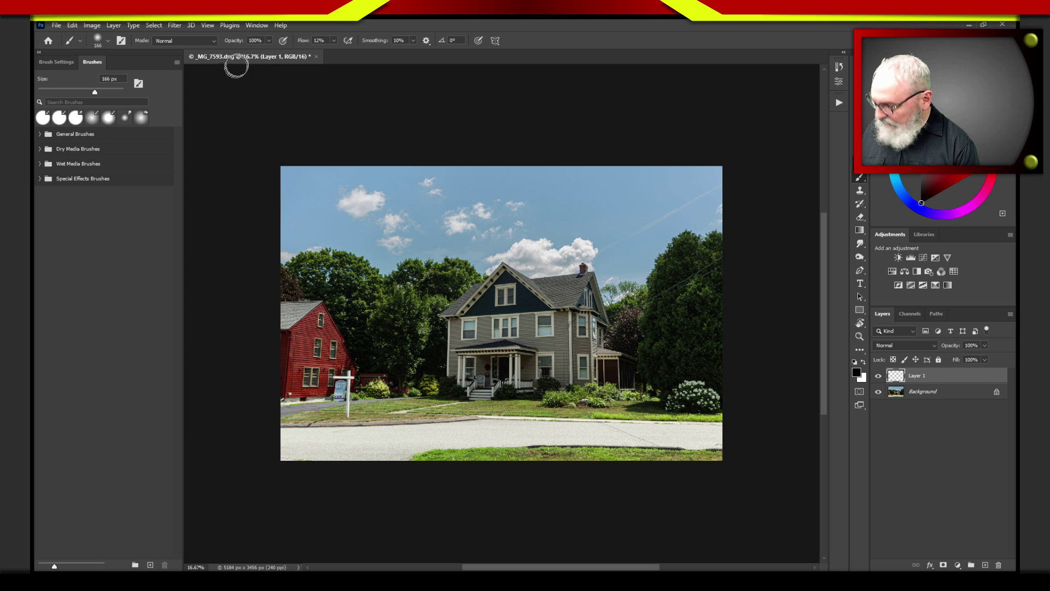
click(186, 41)
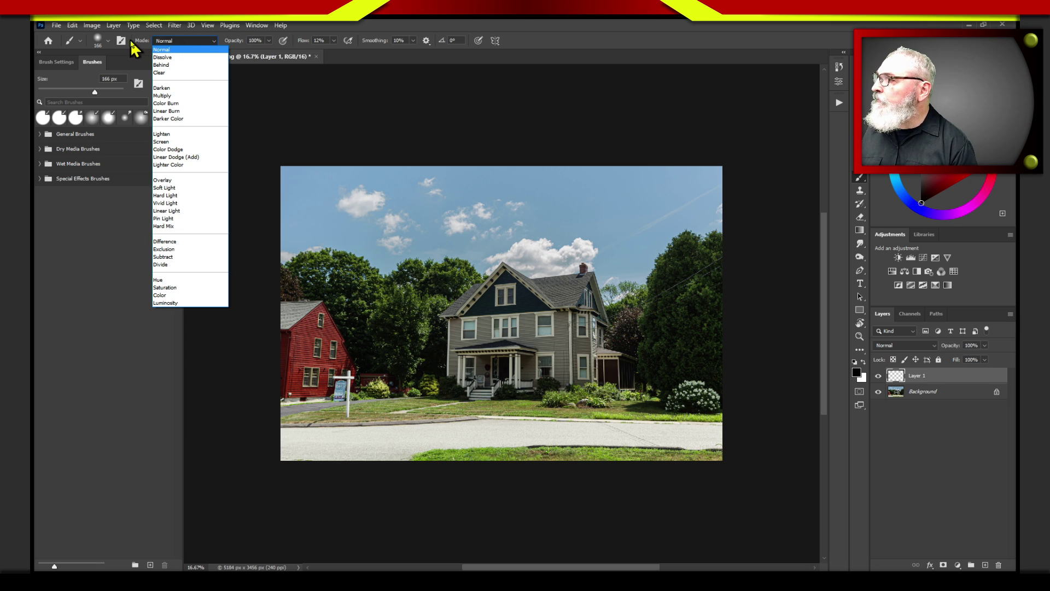
key(Escape)
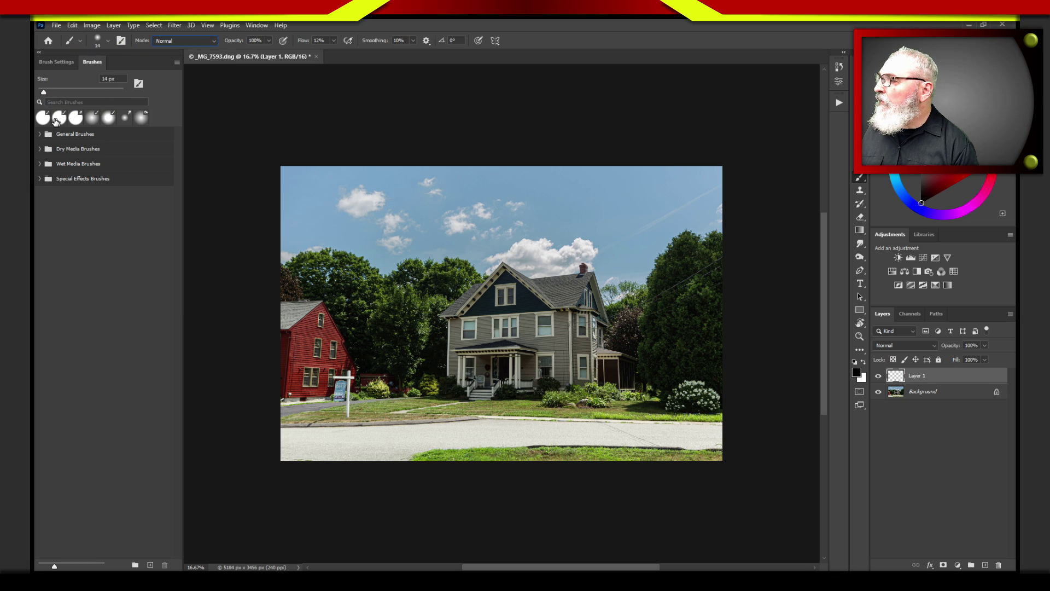
Step: Choose the first hard round brush preset at 14 px and set its opacity and flow to 100%
click(42, 117)
key(0)
key(5)
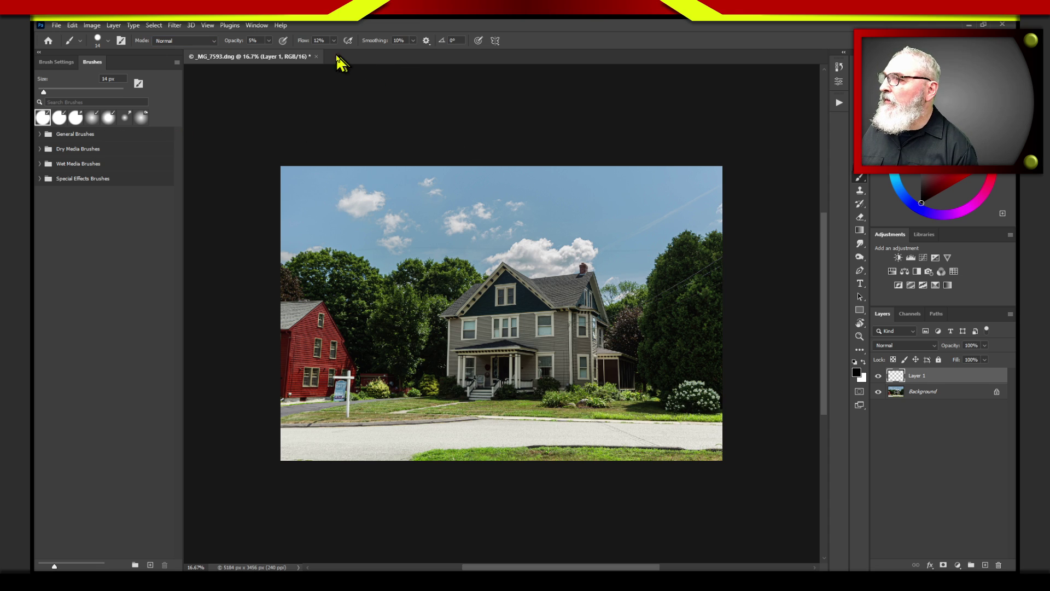
key(0)
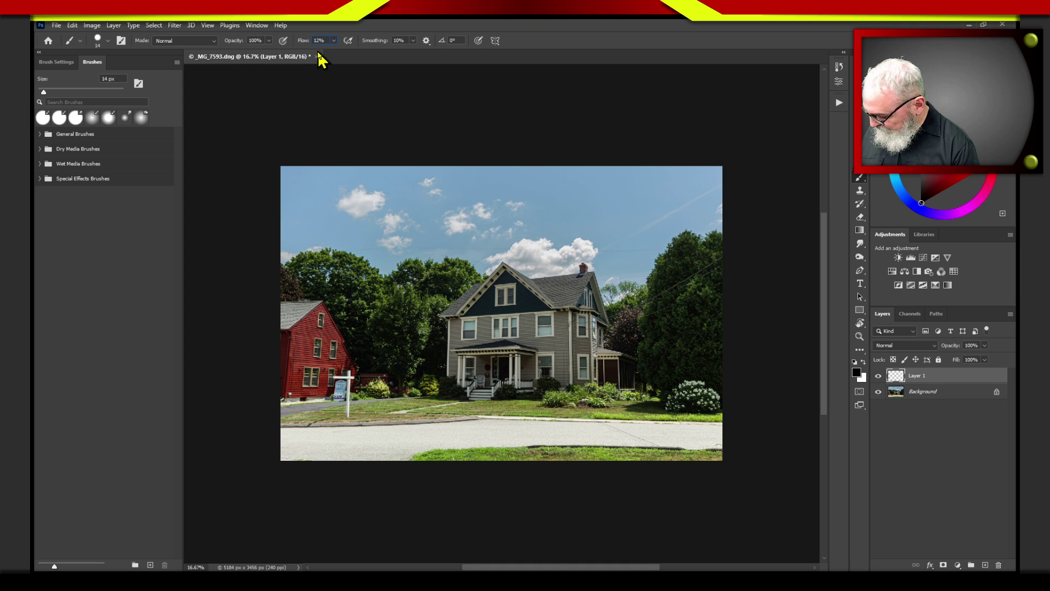
key(Return)
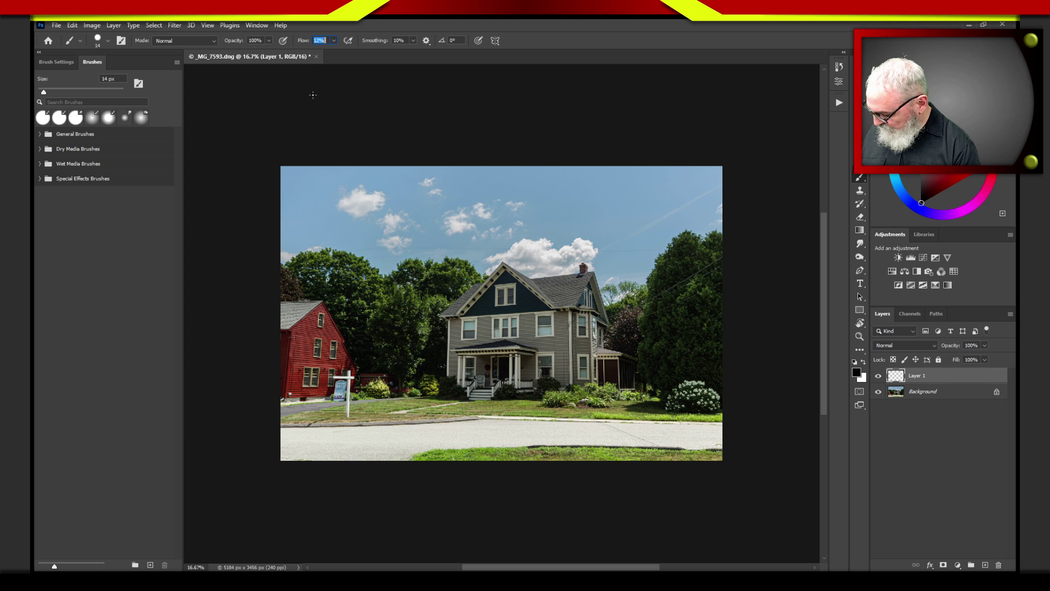
text(1)
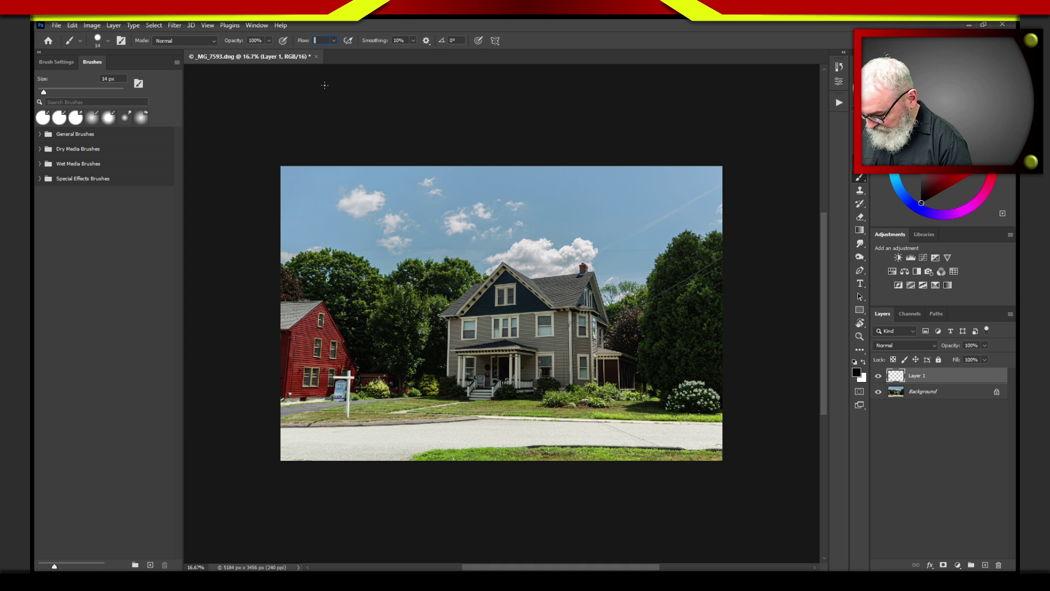
text(00)
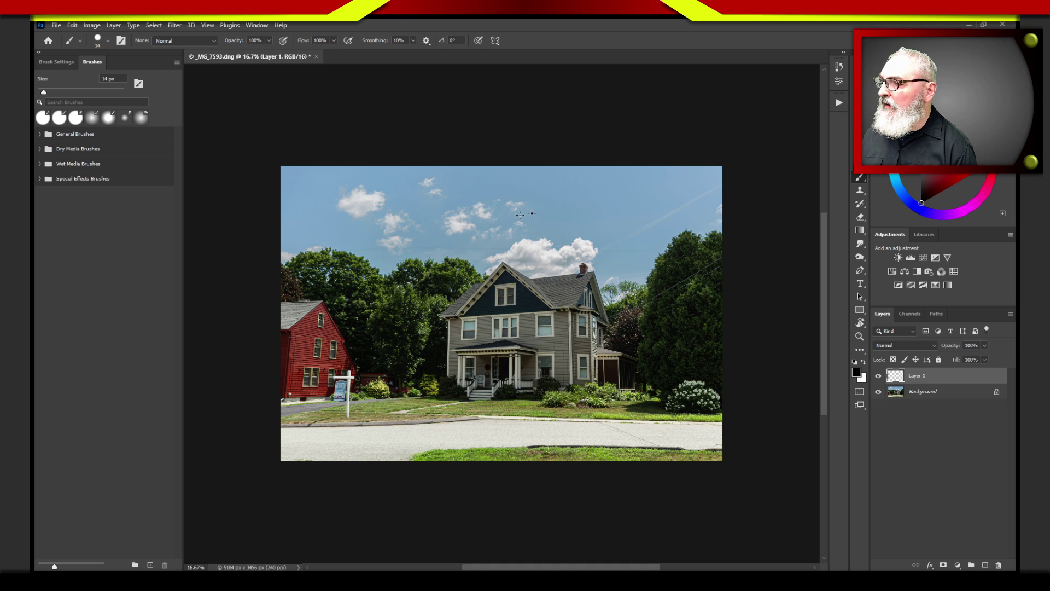
Step: Undo a black test stroke, switch the brush color to red, and paint a wide straight-sided frame around the gray house and part of the red house
drag(323, 246, 688, 239)
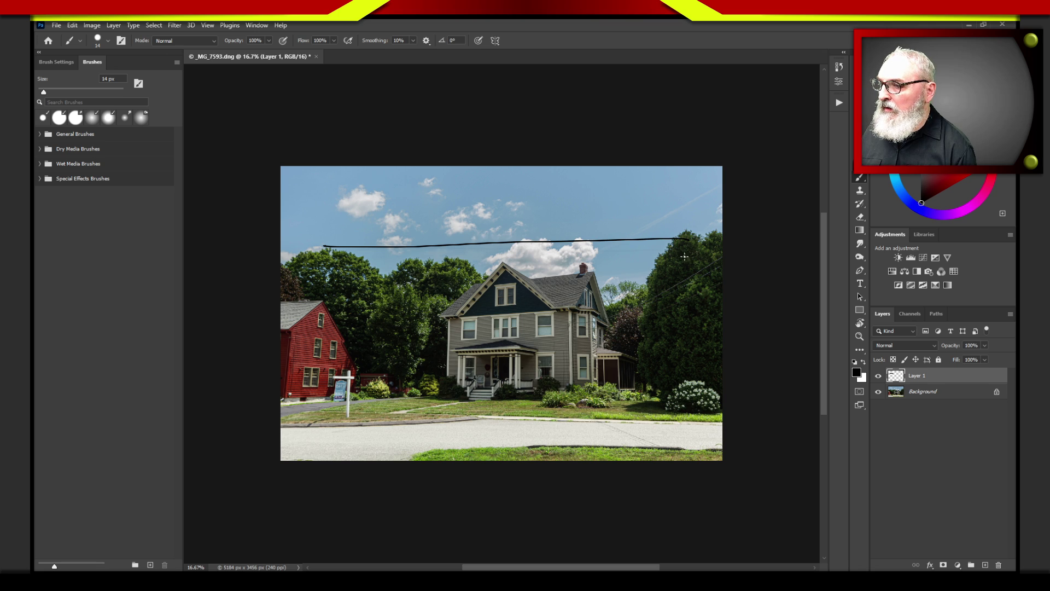
key(ctrl+z)
click(1001, 181)
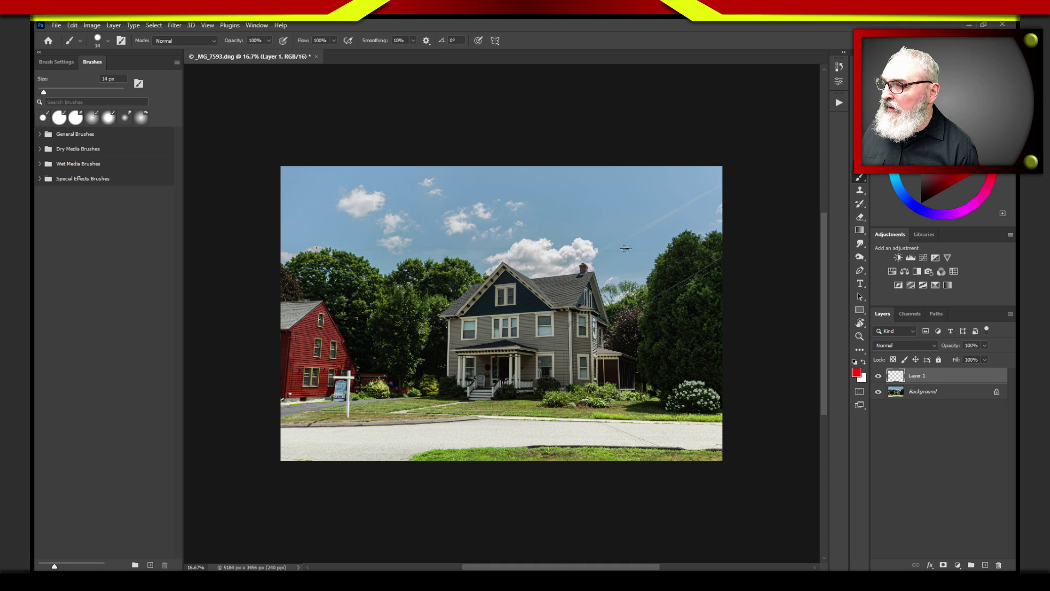
shift+click(686, 249)
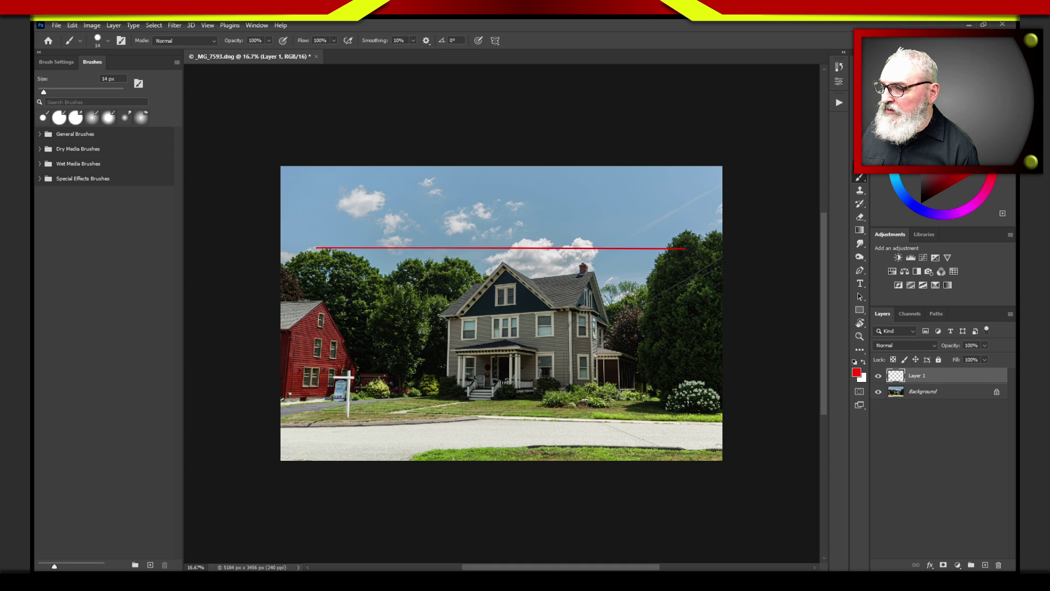
shift+click(690, 408)
shift+click(313, 408)
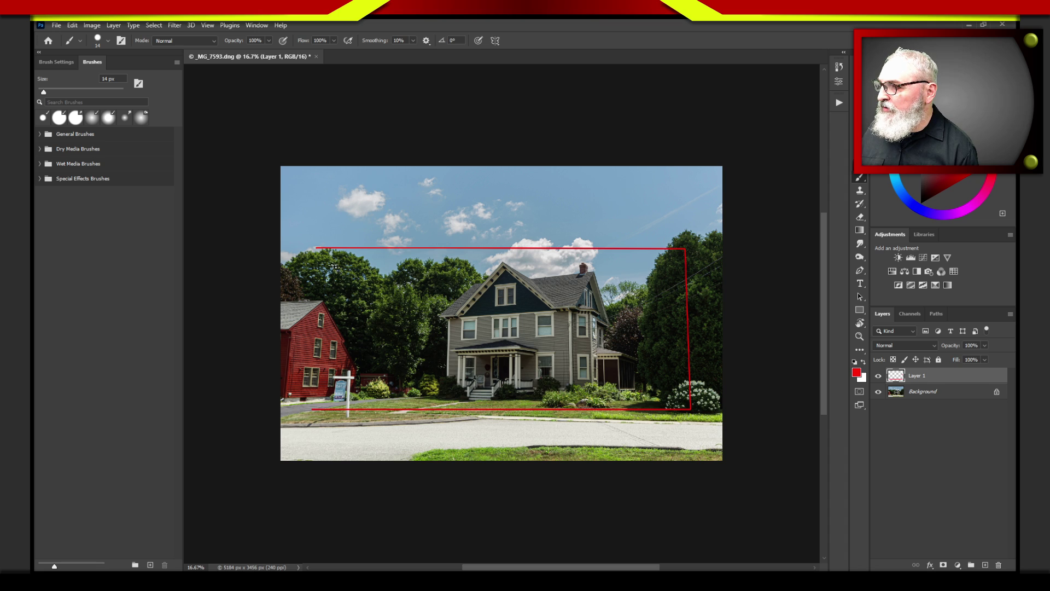
shift+click(317, 248)
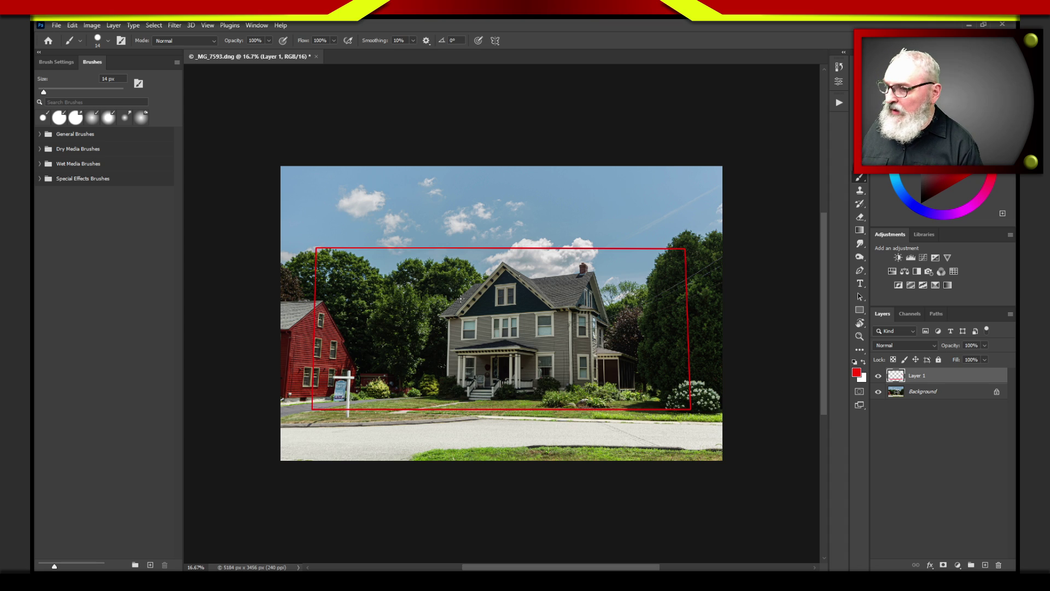
Step: Handwrite "Long crop" above the frame's upper right corner, and circle the yard sign with the note "Remove" below it
mouse_move(640, 227)
mouse_down()
mouse_move(650, 236)
mouse_move(687, 220)
mouse_up()
drag(696, 217, 670, 244)
drag(681, 241, 711, 222)
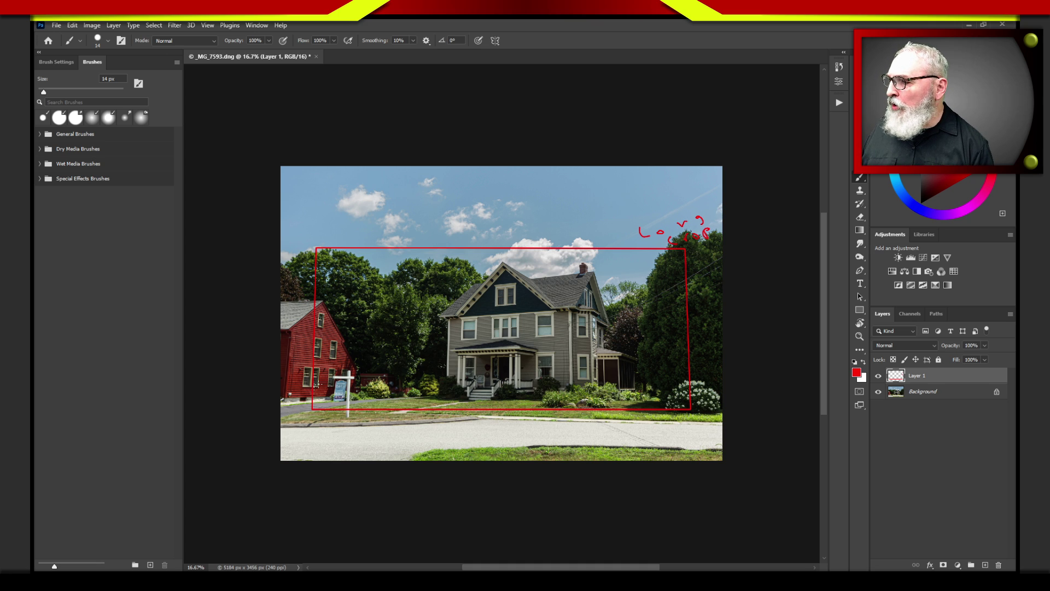
mouse_move(331, 378)
mouse_down()
mouse_move(355, 376)
mouse_move(330, 385)
mouse_up()
mouse_move(314, 441)
mouse_down()
mouse_move(313, 432)
mouse_move(397, 436)
mouse_up()
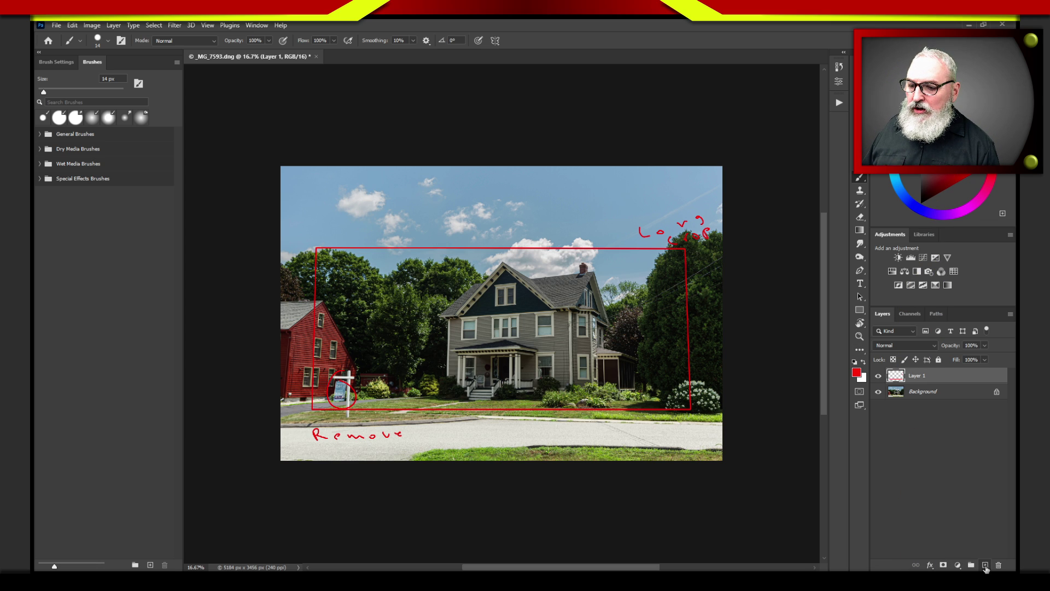
Step: Hide Layer 1 and, on a new layer, paint a red square frame around the gray house with the handwritten label "square"
click(984, 564)
click(878, 392)
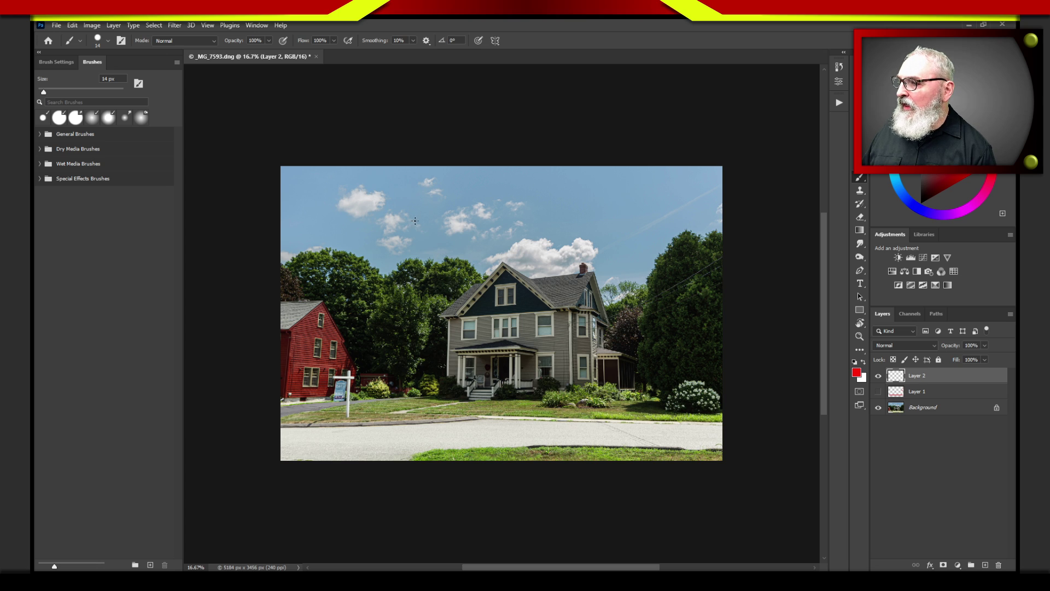
shift+click(398, 424)
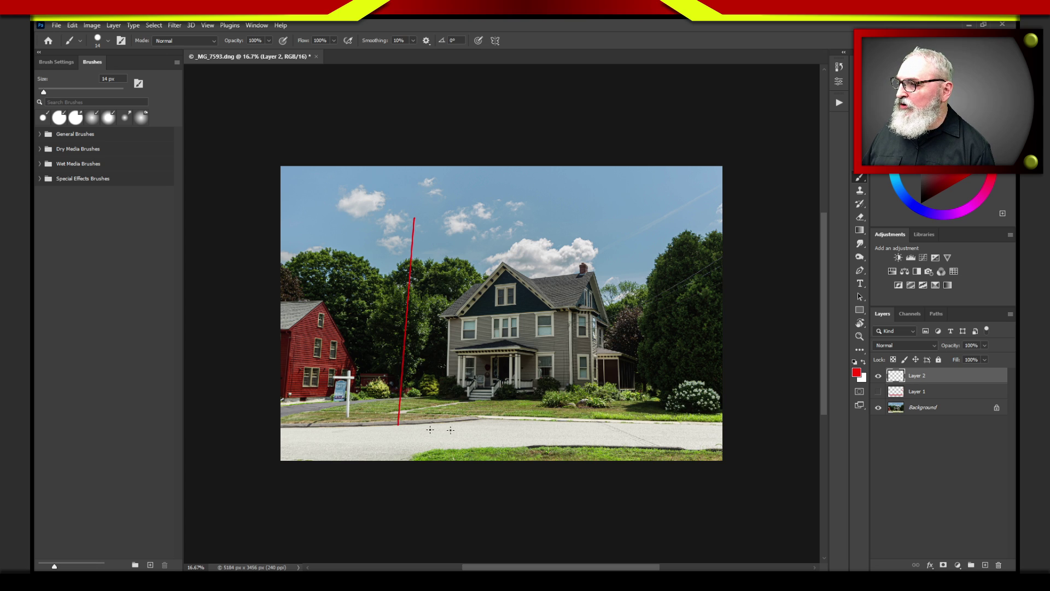
shift+click(651, 432)
shift+click(653, 213)
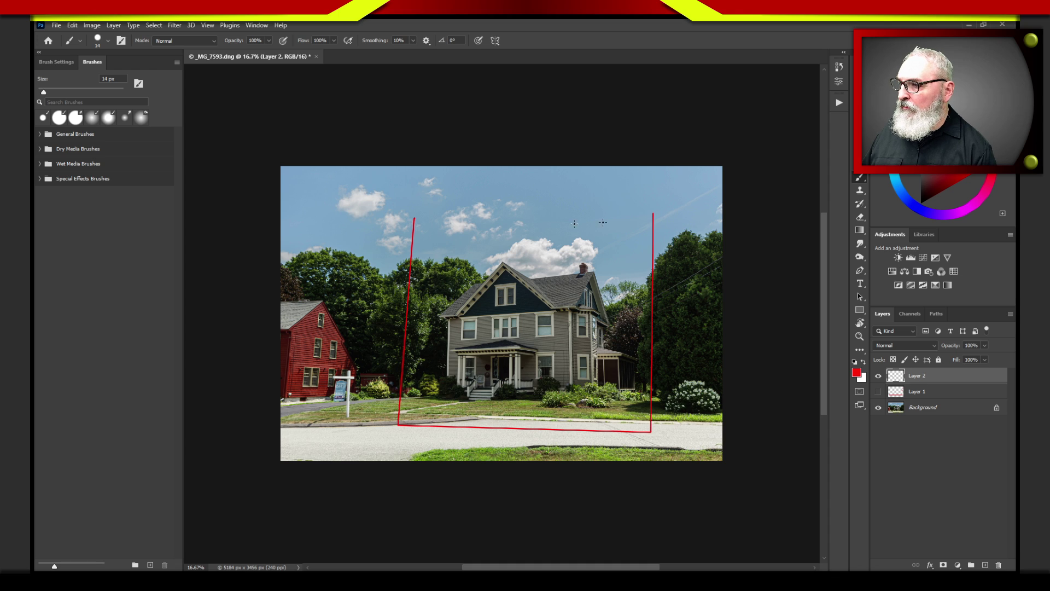
shift+click(408, 216)
mouse_move(486, 192)
mouse_down()
mouse_move(505, 200)
mouse_move(494, 186)
mouse_move(565, 185)
mouse_up()
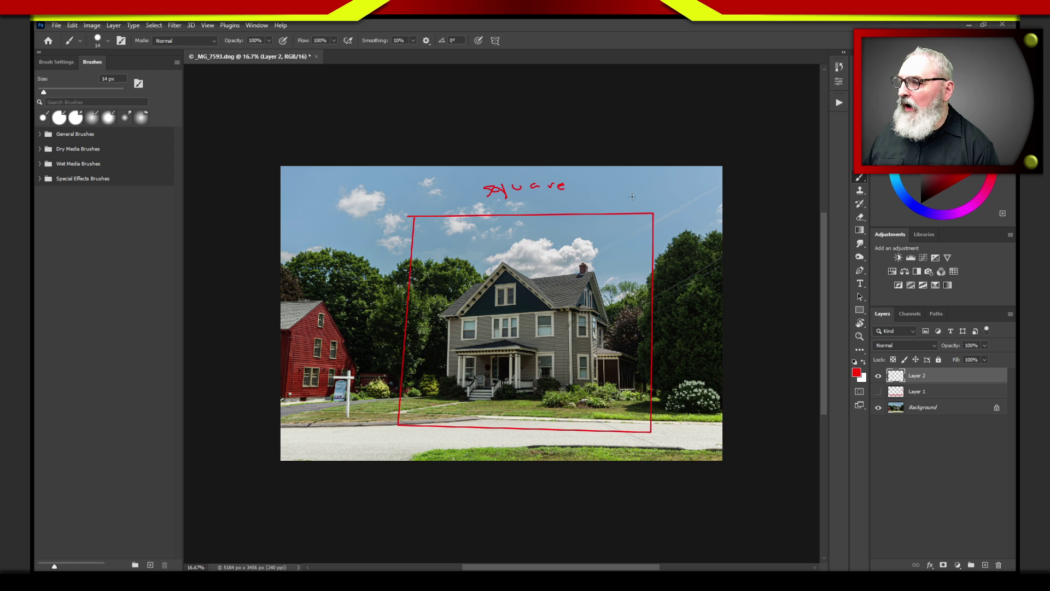
Step: Draw a red arrow pointing down into the sky inside the square frame, and handwrite "Darken" beside its tail
drag(644, 185, 628, 227)
mouse_move(645, 184)
mouse_down()
mouse_move(688, 177)
mouse_move(716, 181)
mouse_up()
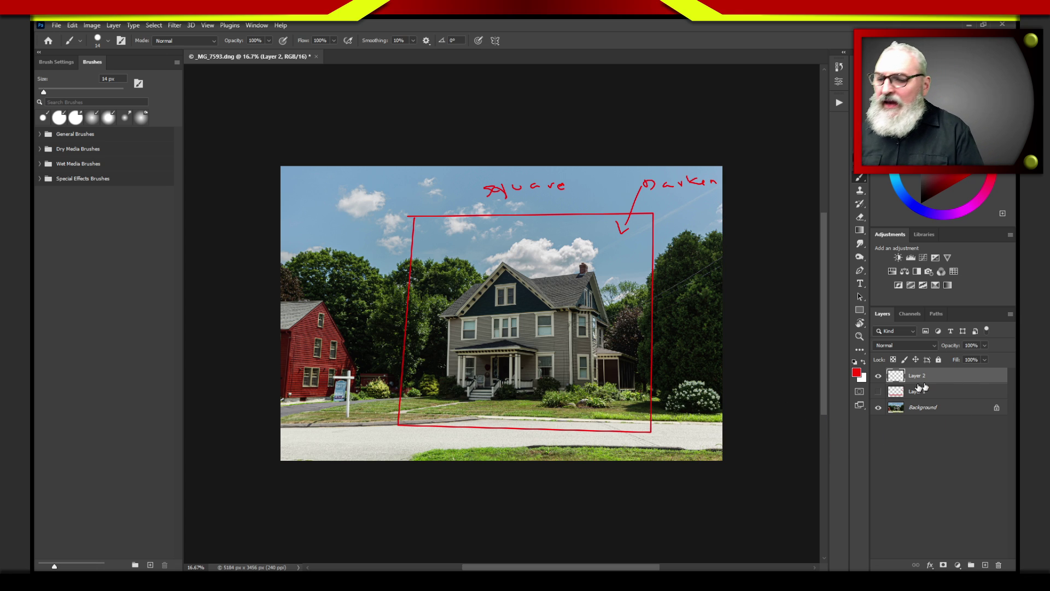
Step: Hide the Layer 1 and Layer 2 annotations to check the clean photo, and make both layers visible
drag(878, 391, 879, 377)
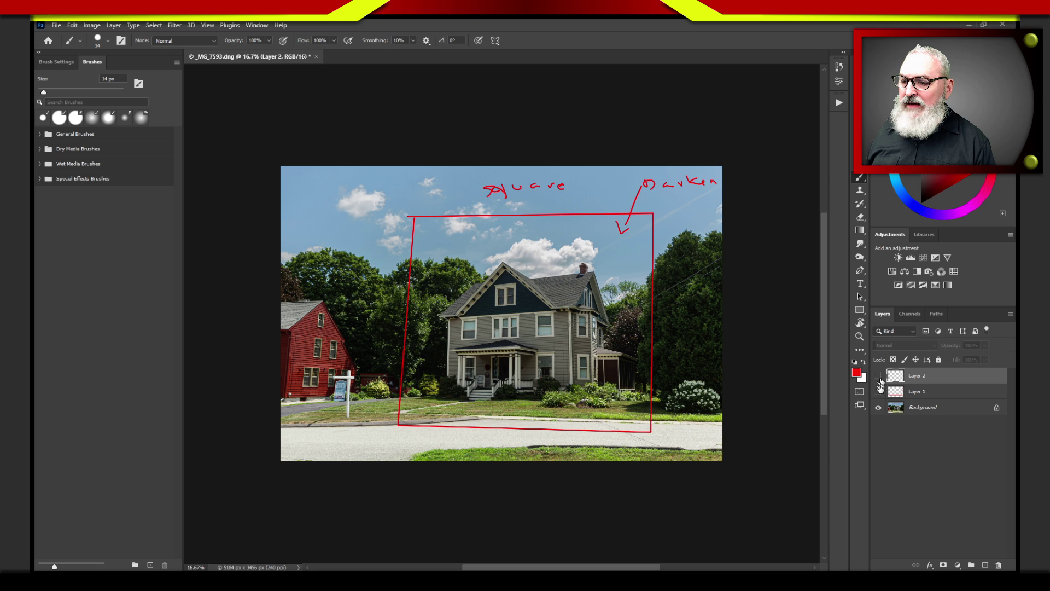
click(878, 391)
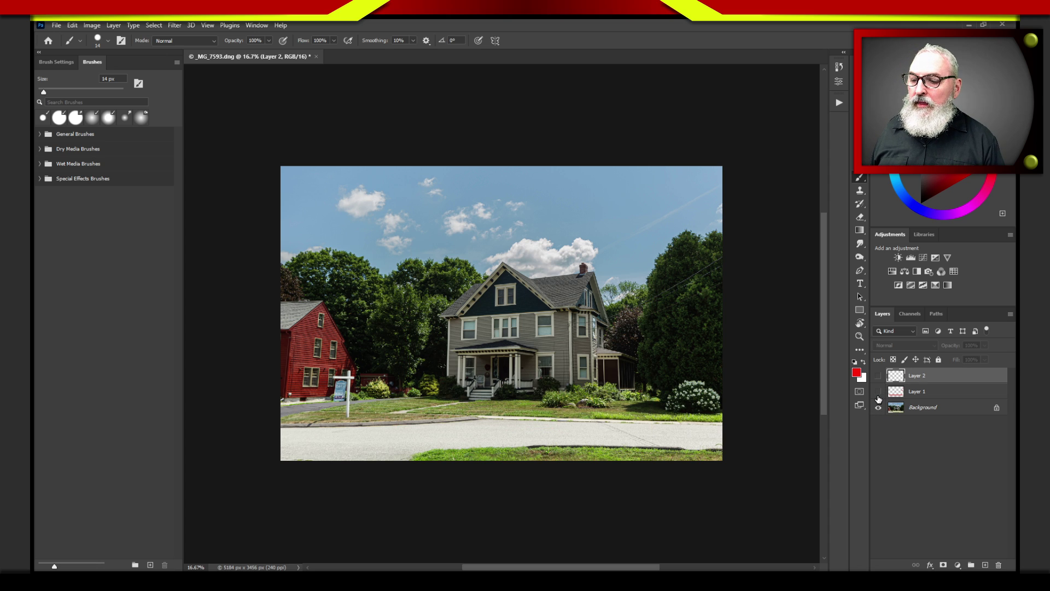
click(878, 375)
click(879, 391)
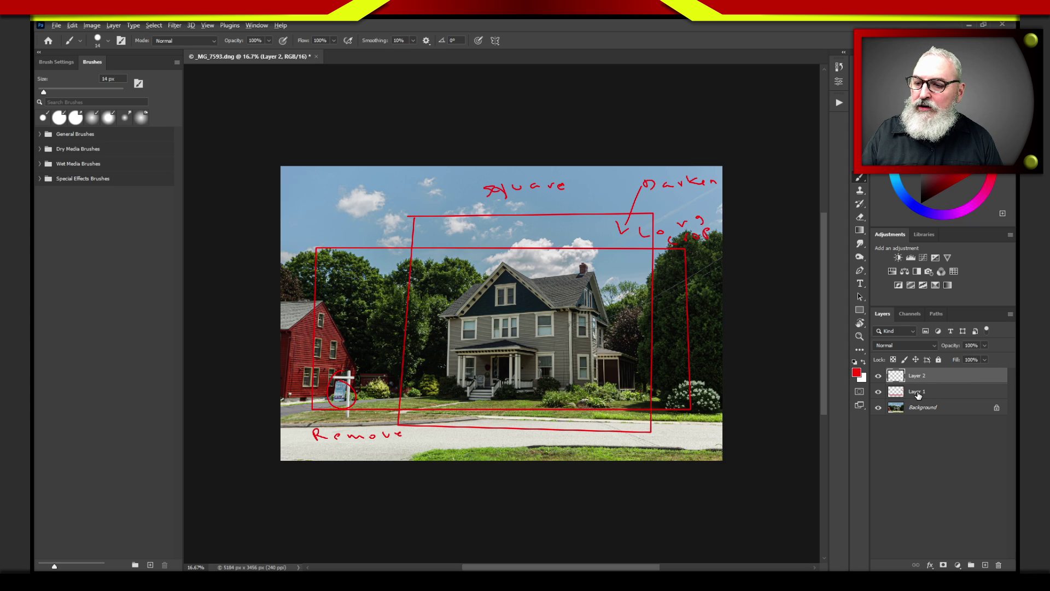
Step: Rename Layer 1 as "Note 1" and Layer 2 as "Note 2"
double_click(917, 392)
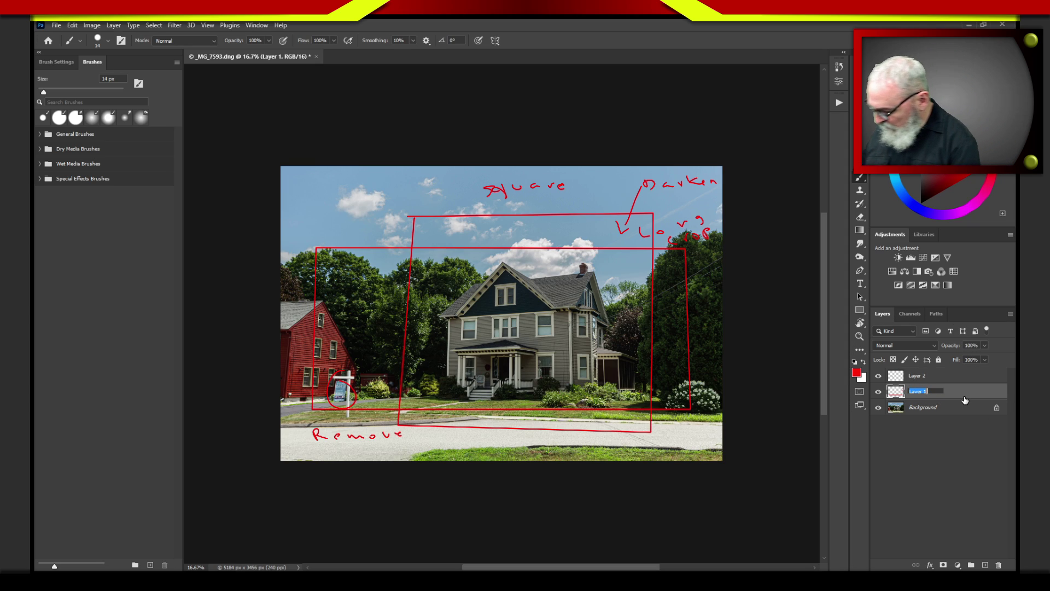
text(Note)
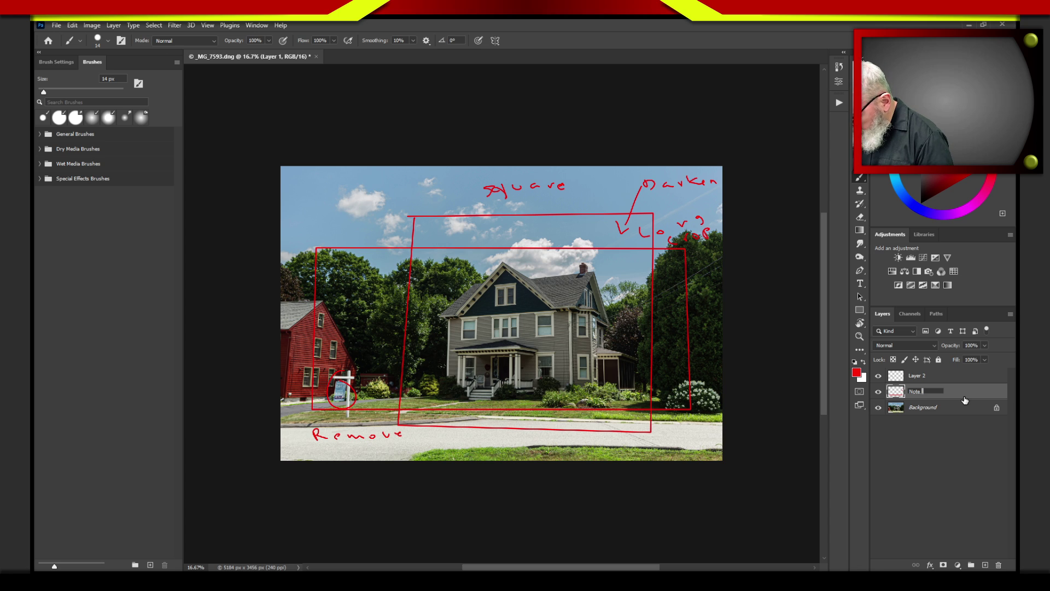
double_click(938, 376)
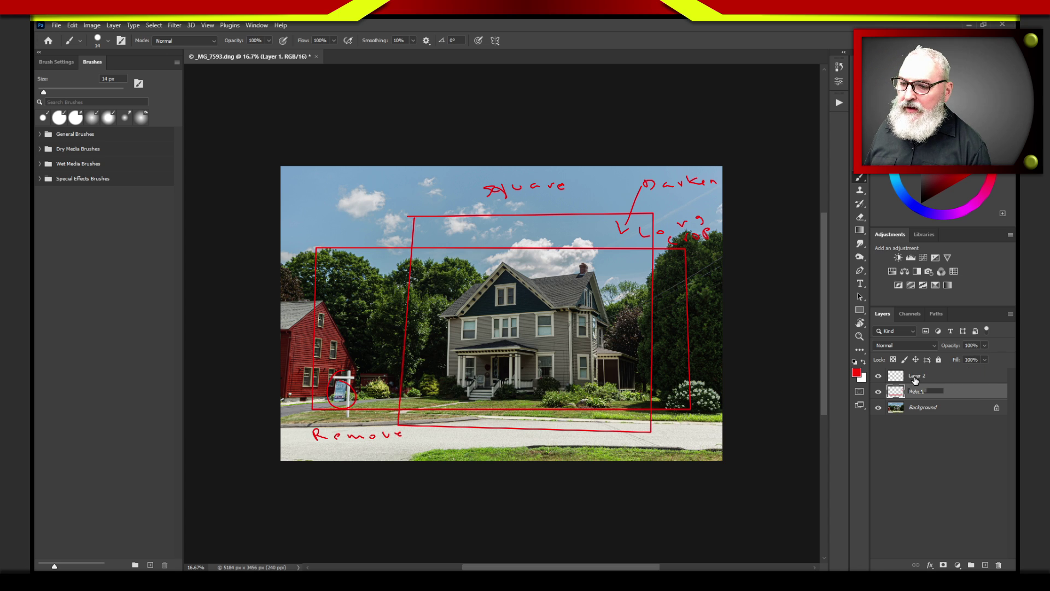
text(Note)
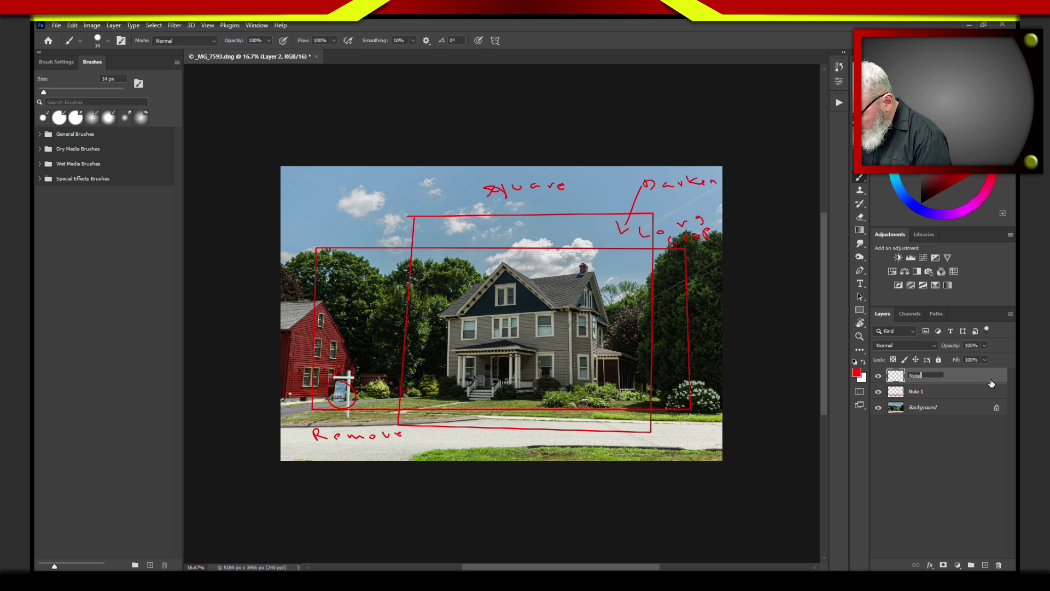
text( 2)
key(Return)
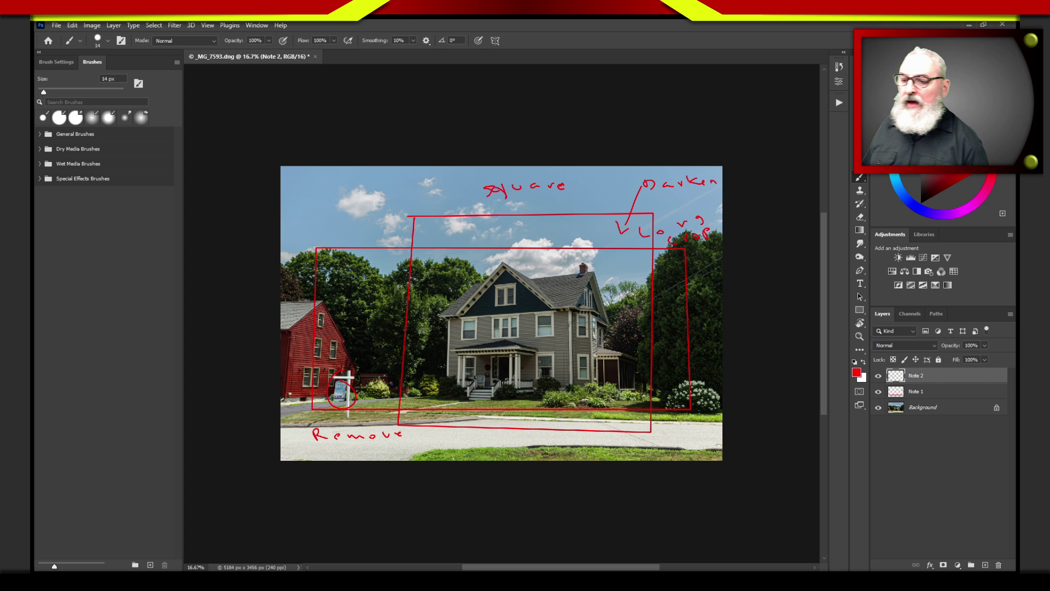
Step: Select both note layers and give them a red color label
shift+click(939, 389)
right_click(940, 388)
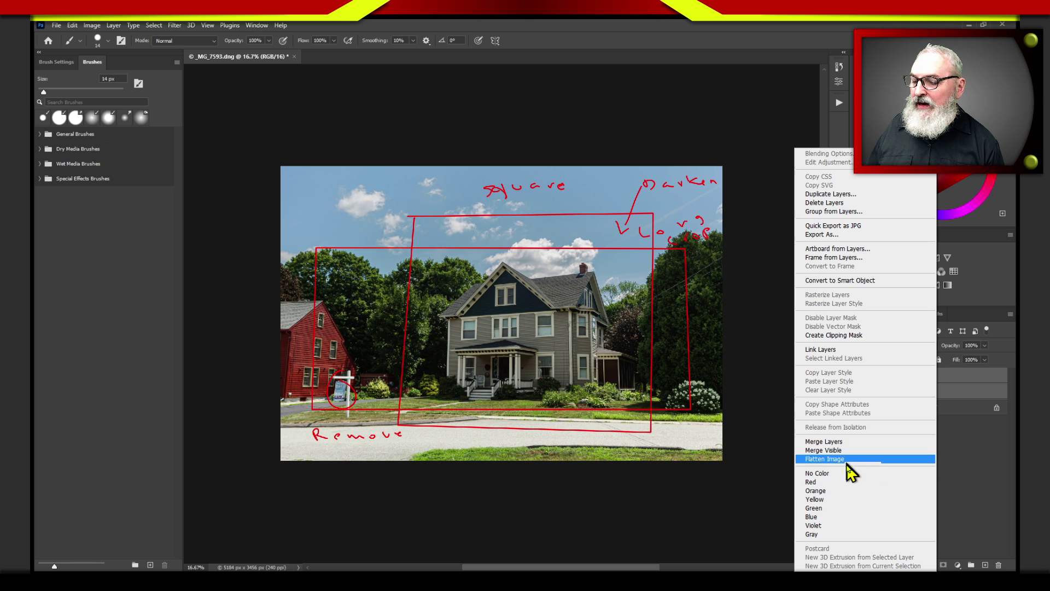
click(821, 482)
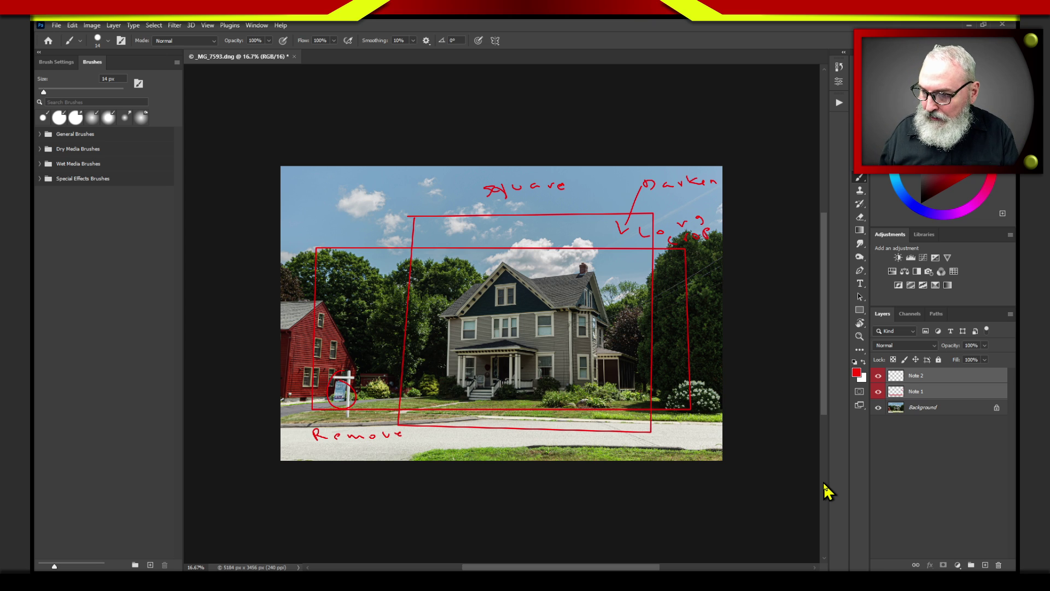
Step: Toggle the visibility of Note 1 off and on, and hide Note 2 so only Note 1 shows
click(959, 392)
click(878, 392)
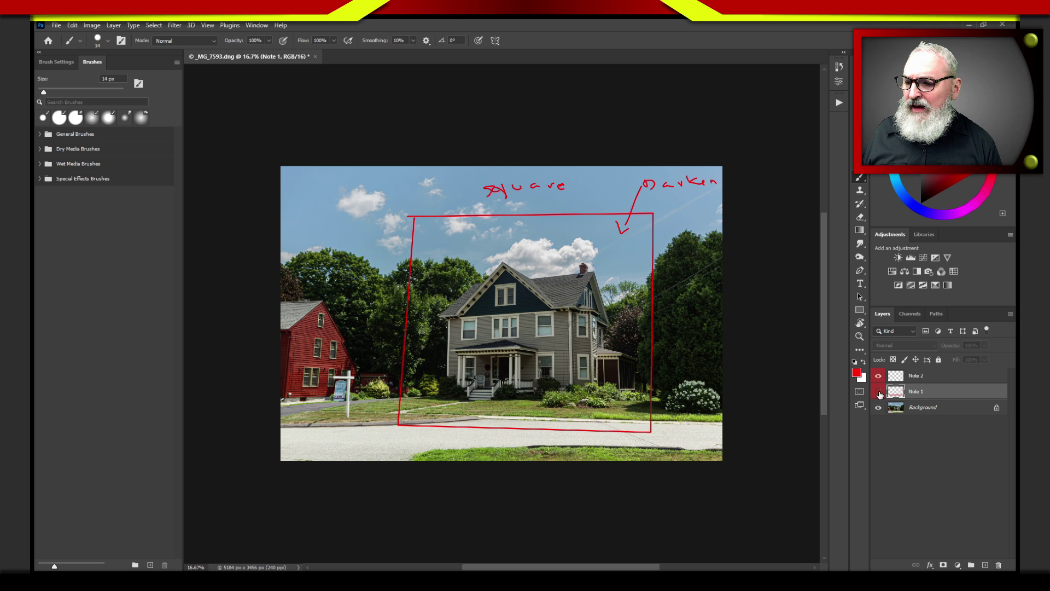
click(878, 392)
click(878, 376)
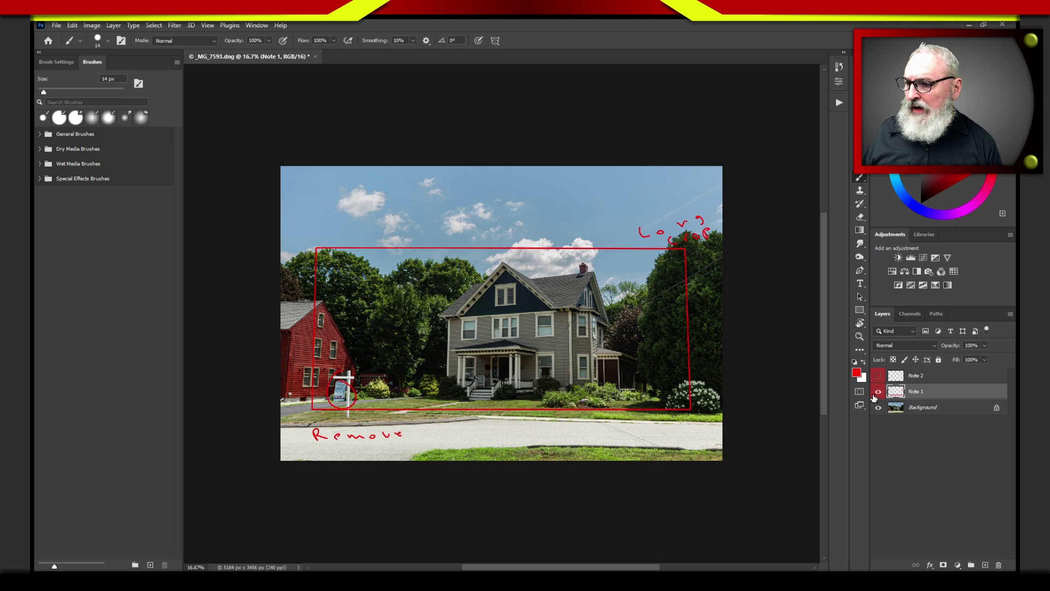
Step: Group the Note 1 and Note 2 layers and name the group "NOTES"
click(942, 379)
drag(939, 390, 945, 387)
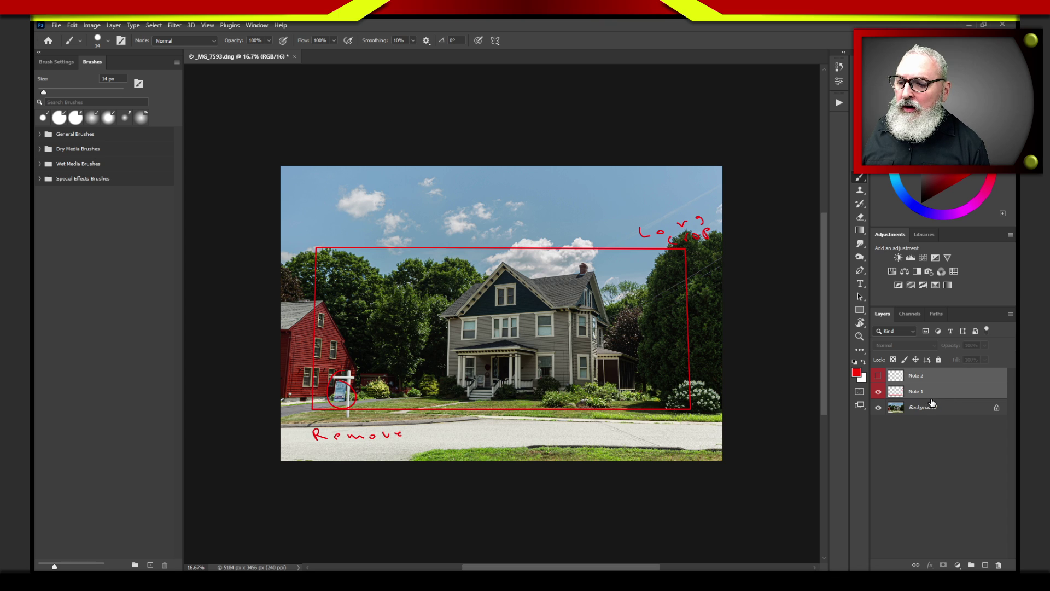
key(ctrl+g)
double_click(918, 375)
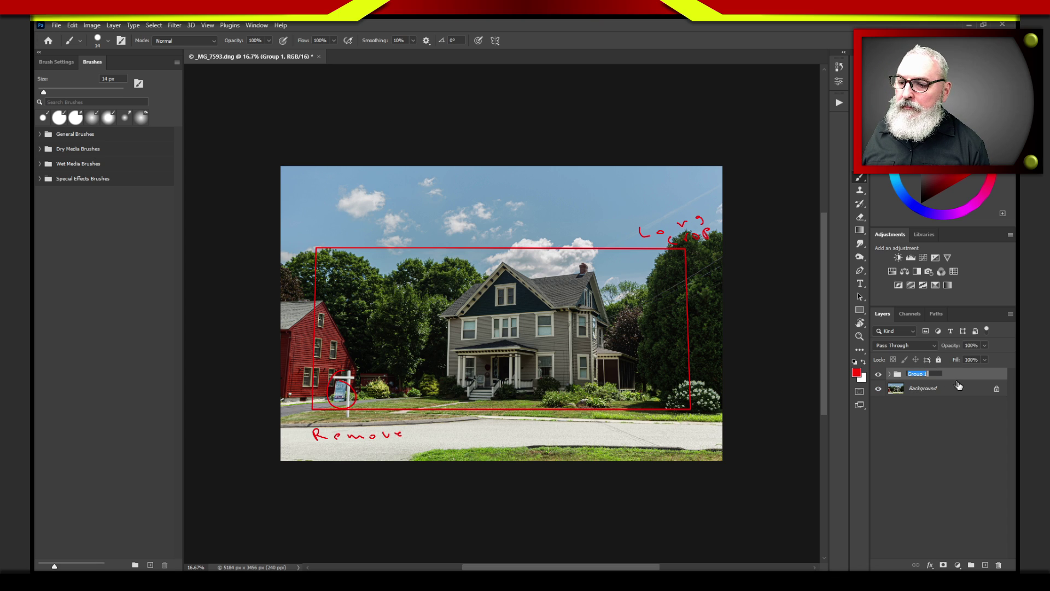
text(NOTES)
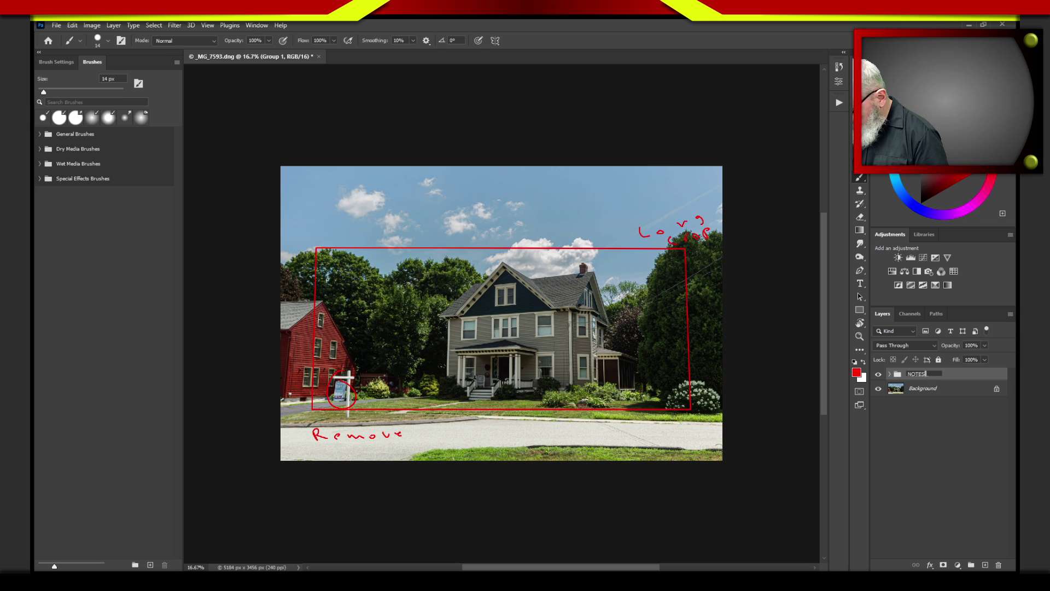
key(Return)
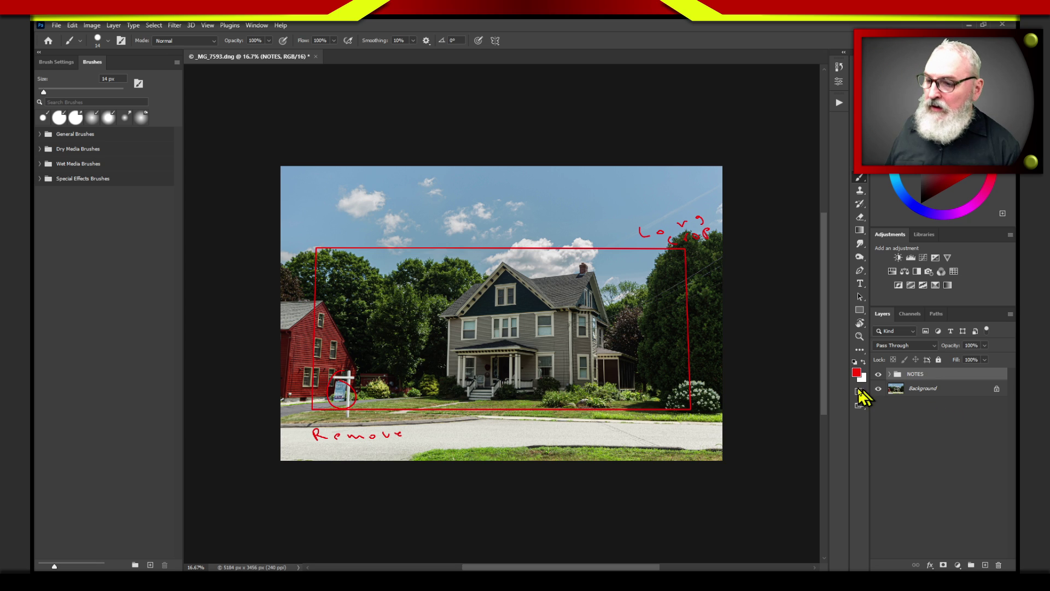
Step: Expand the NOTES group, alternate the visibility of Note 2 and Note 1, and leave both layers showing
click(889, 374)
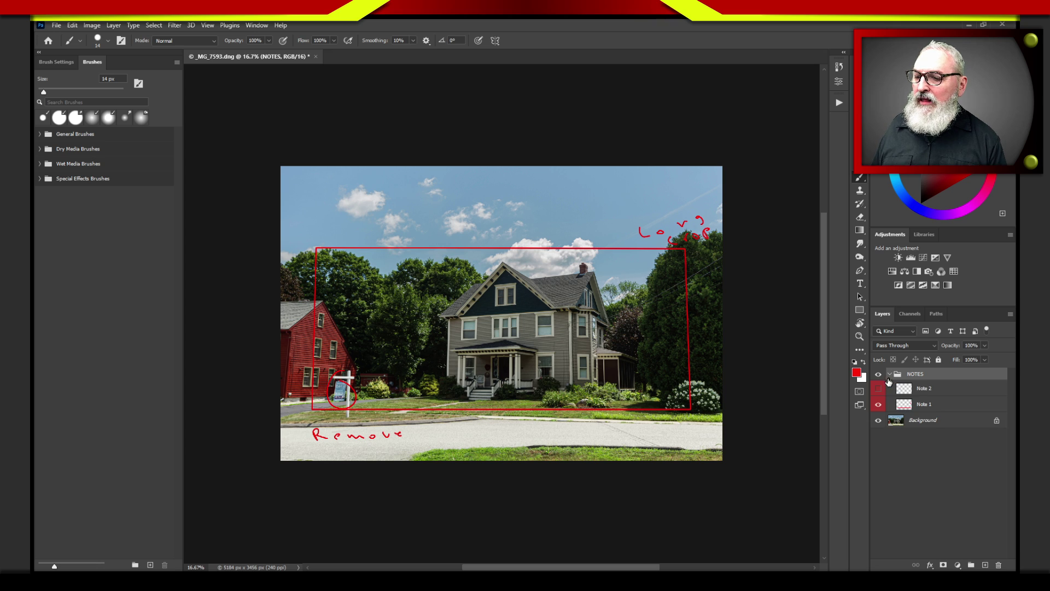
click(878, 403)
click(877, 388)
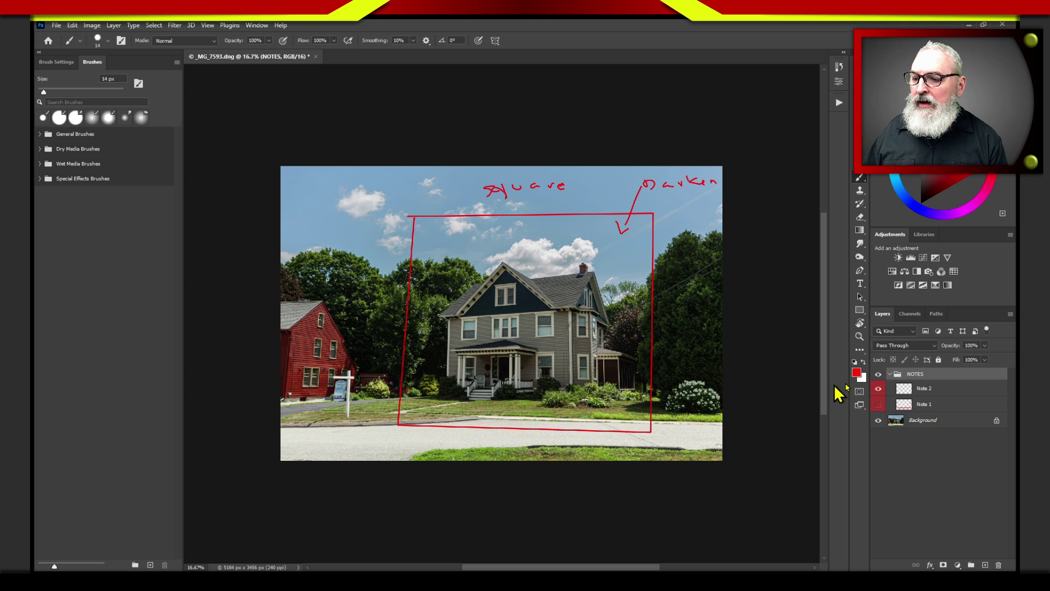
click(878, 404)
click(878, 387)
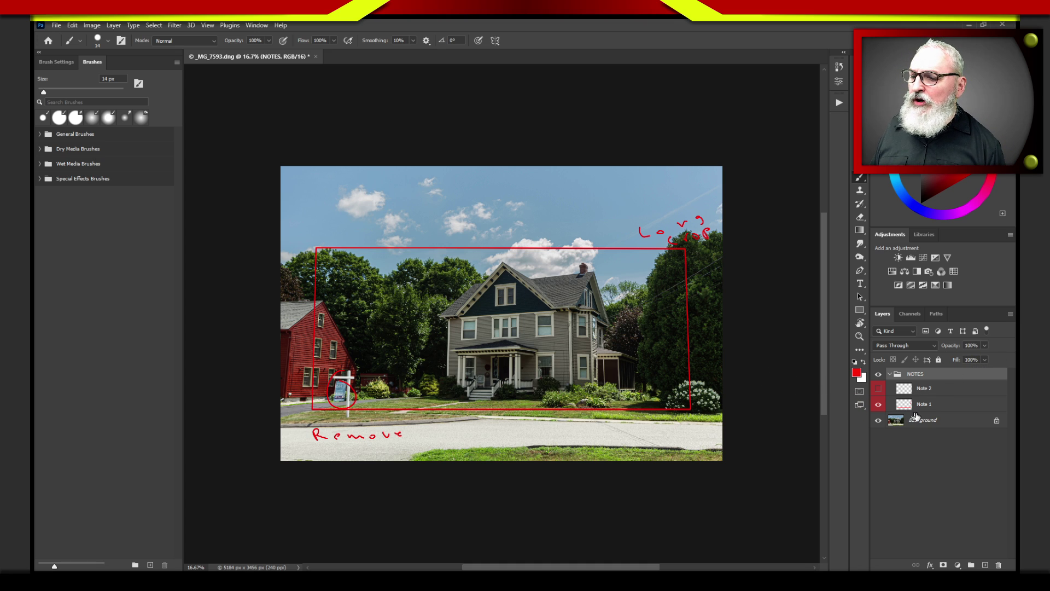
click(879, 389)
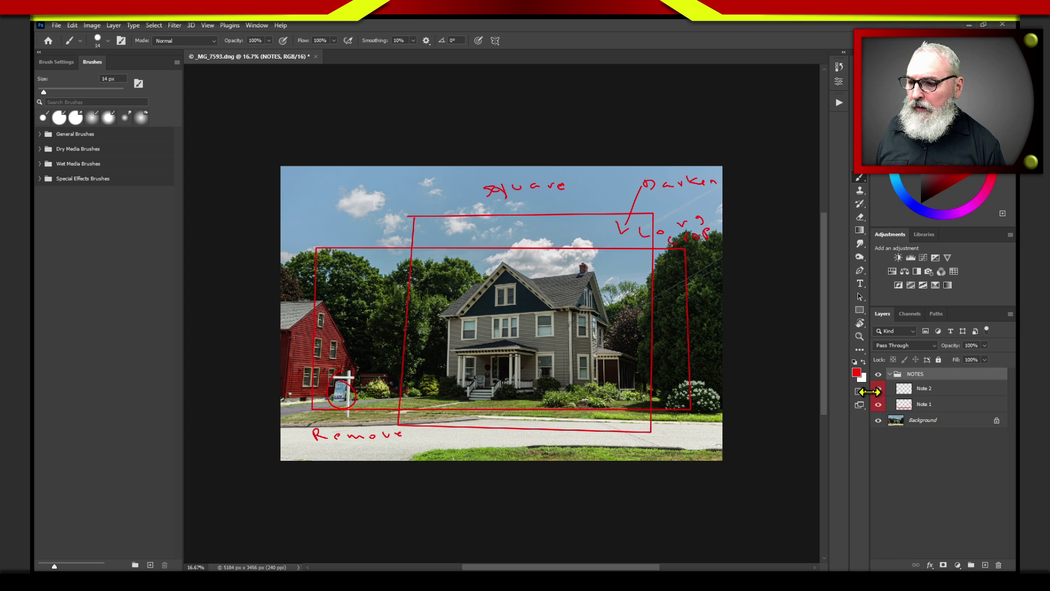
Step: Hide the whole NOTES group, collapse it, and expand it again
click(879, 374)
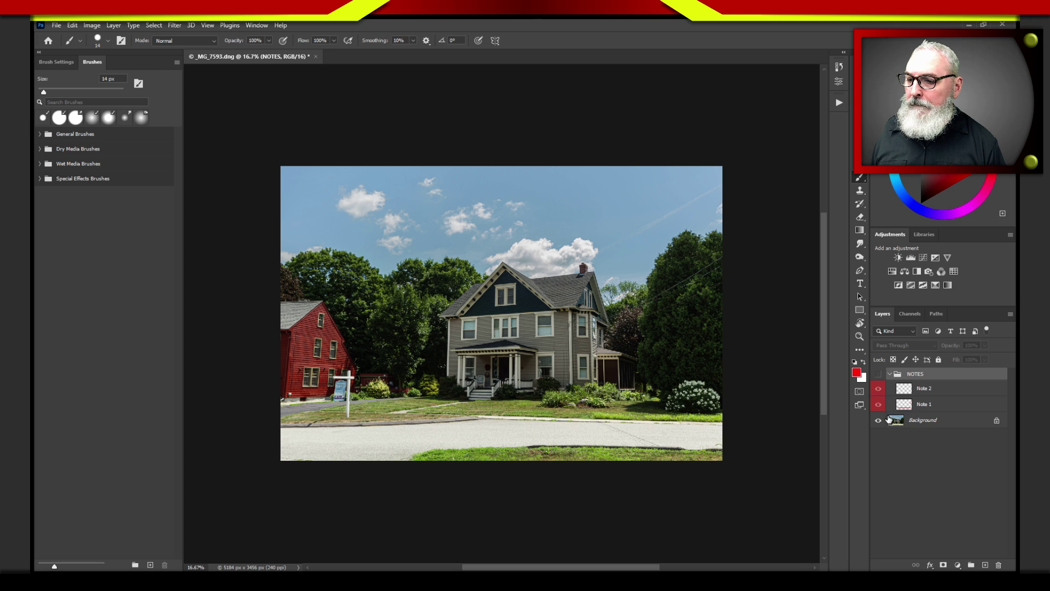
click(890, 374)
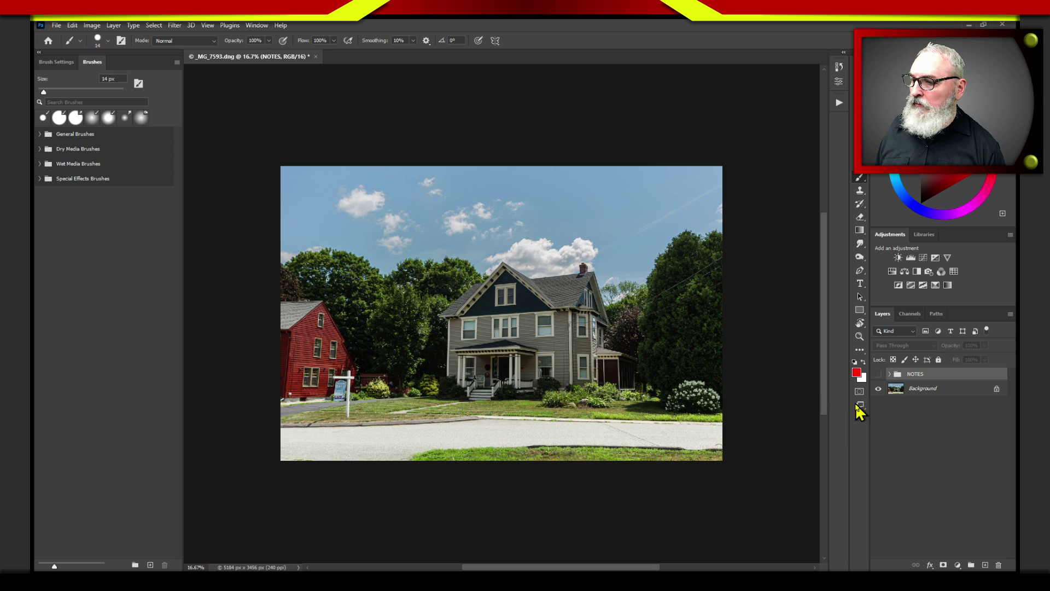
click(889, 375)
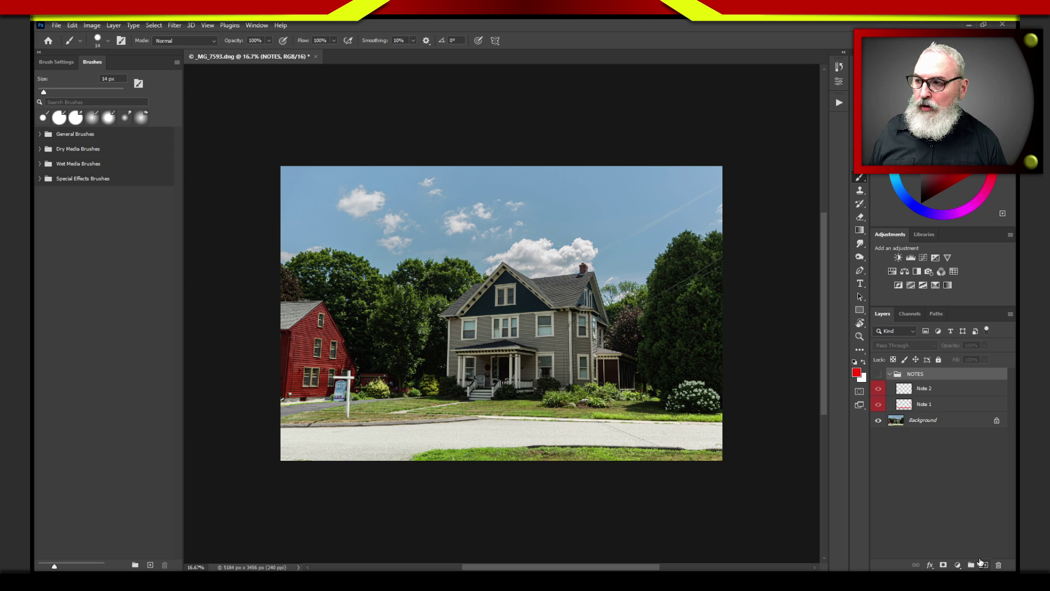
click(113, 26)
mouse_move(127, 38)
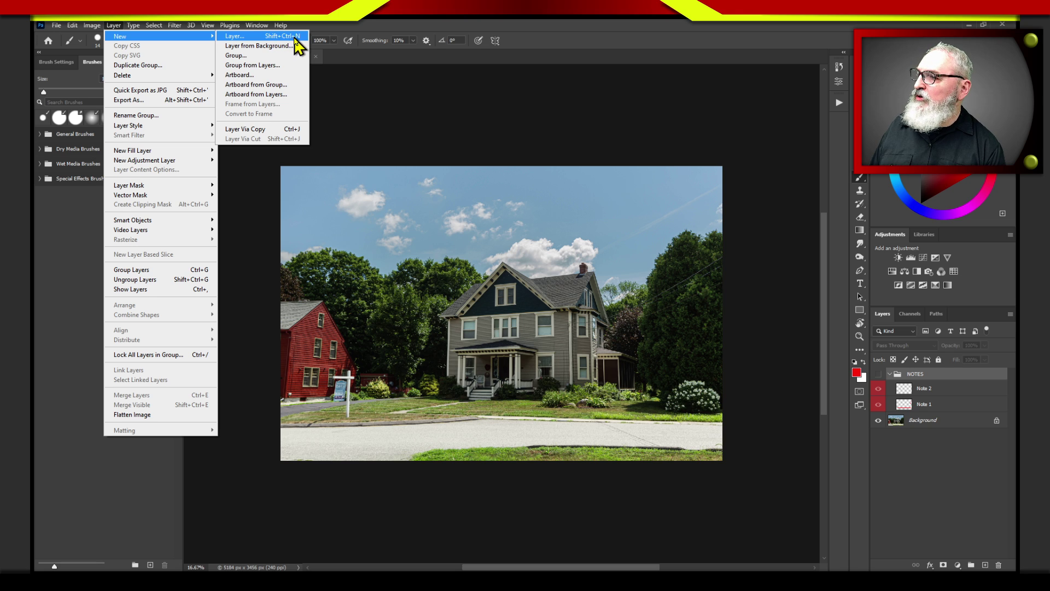
click(511, 119)
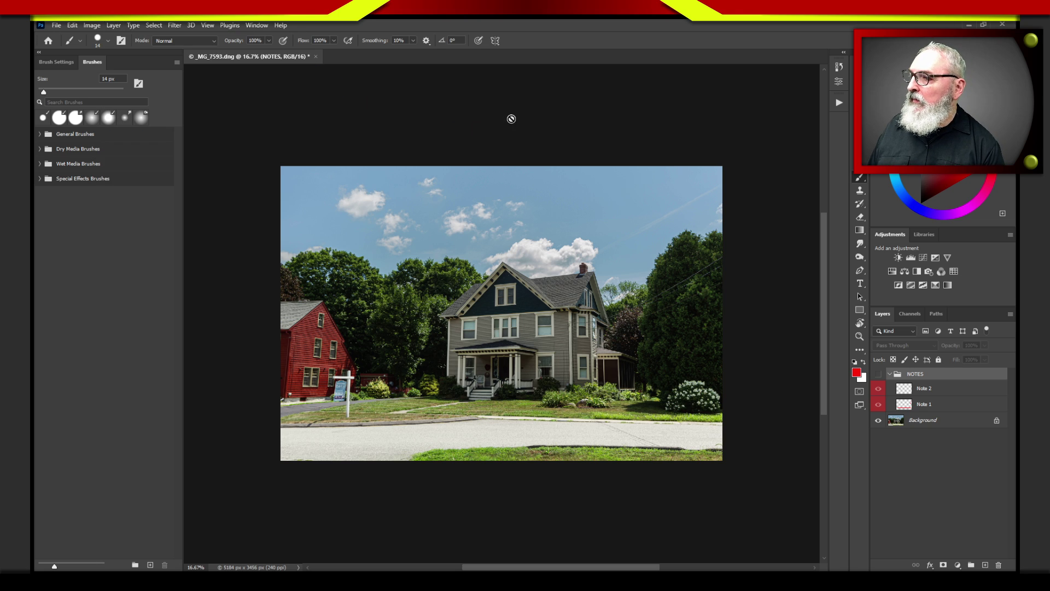
Step: Add a new layer inside the NOTES group, show the group, and hide the Note 2 and Note 1 layers
click(985, 565)
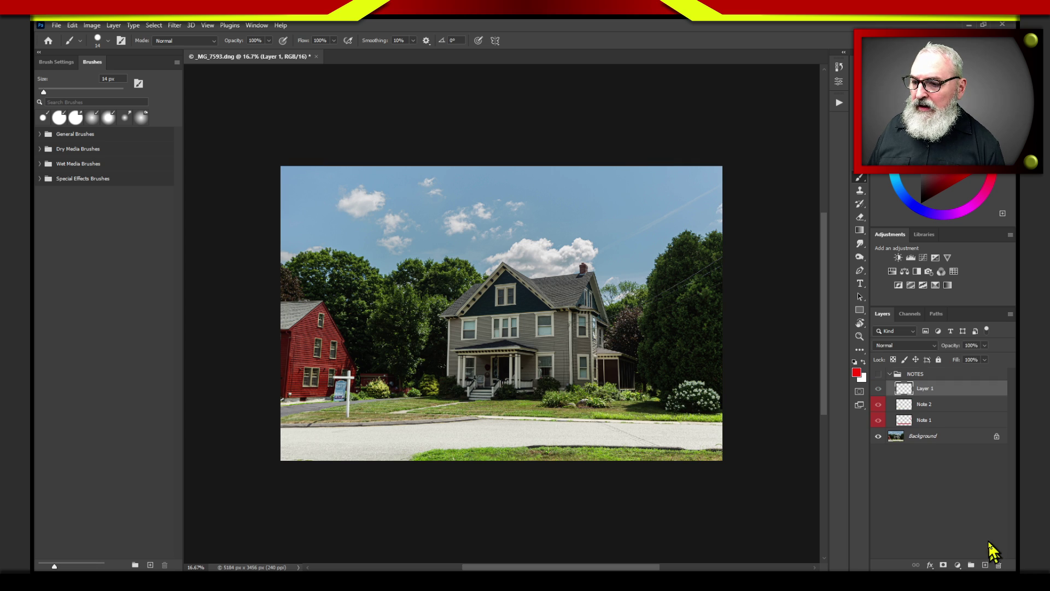
click(878, 374)
drag(879, 405, 878, 420)
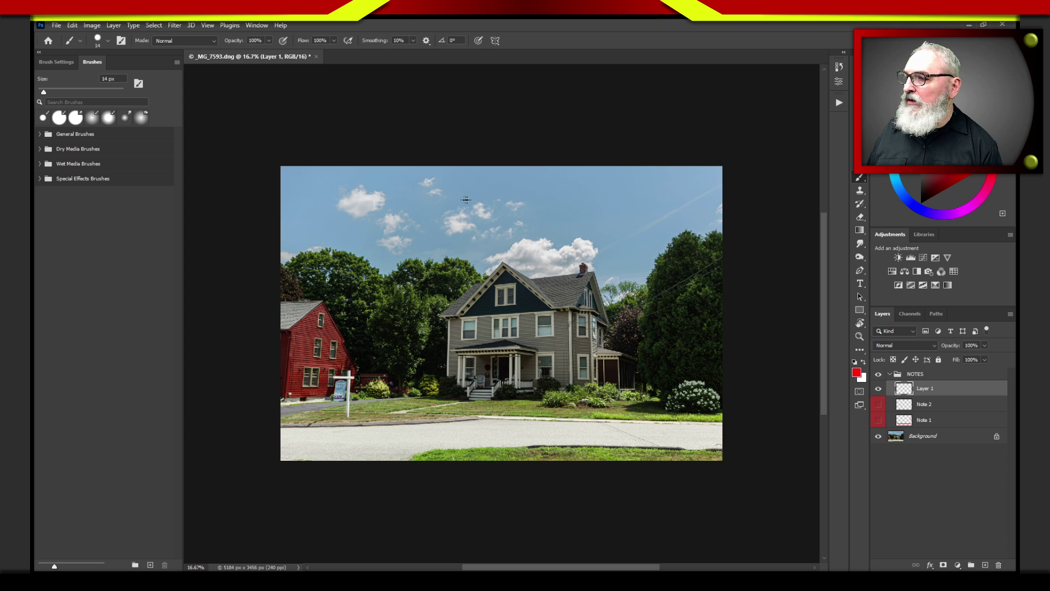
Step: Scribble red brush strokes across the sky above the gray house on the new layer
mouse_move(443, 196)
mouse_down()
mouse_move(495, 224)
mouse_move(601, 207)
mouse_move(571, 219)
mouse_move(547, 265)
mouse_up()
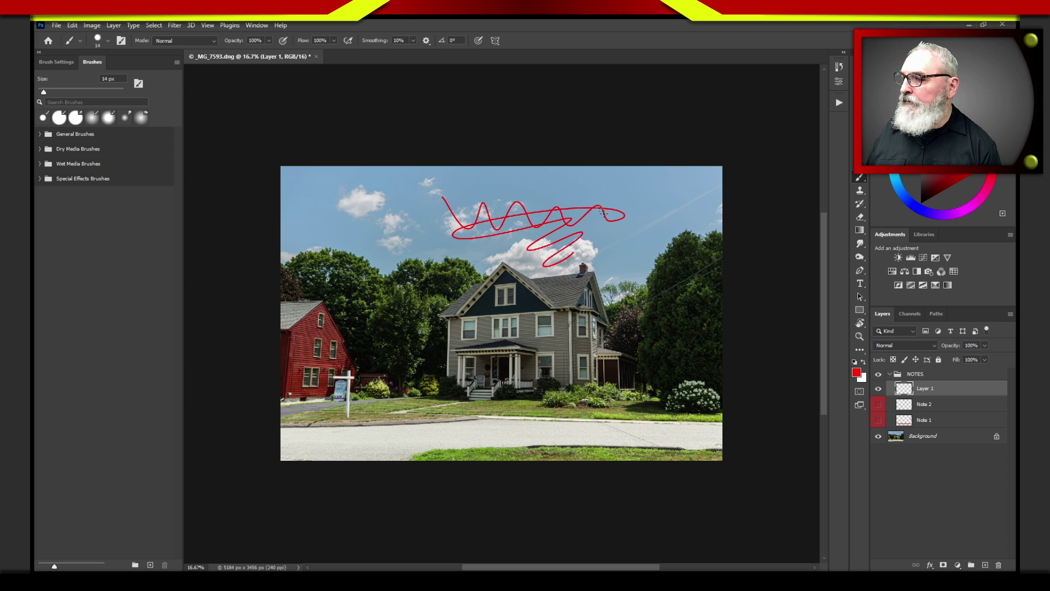
drag(603, 213, 482, 256)
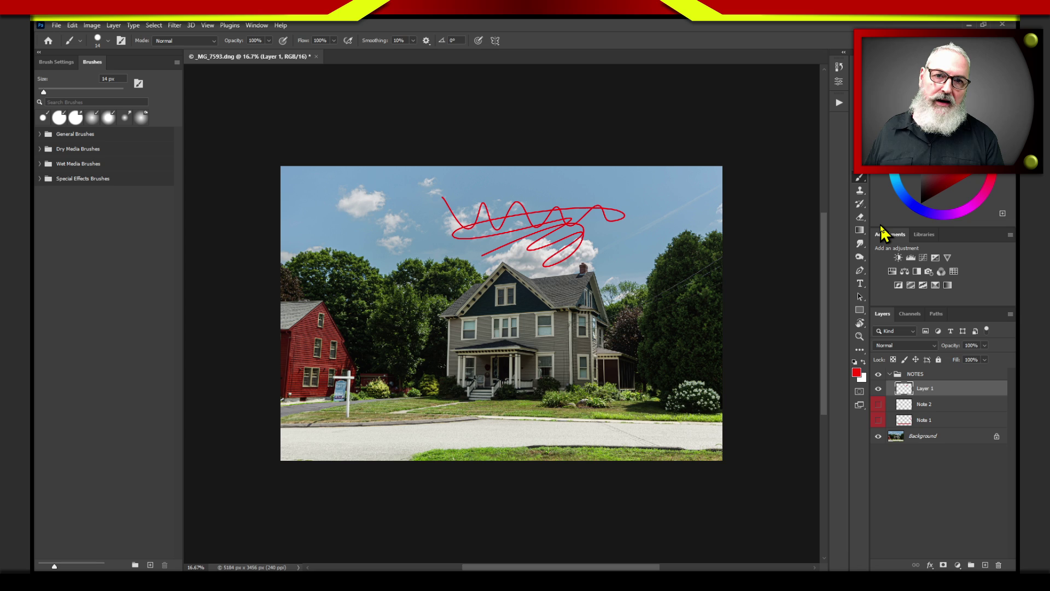
Step: Switch the brush color to yellow, scribble and underline over the trees between the houses, and paint a wavy line on the tall tree beside the gray house
click(967, 120)
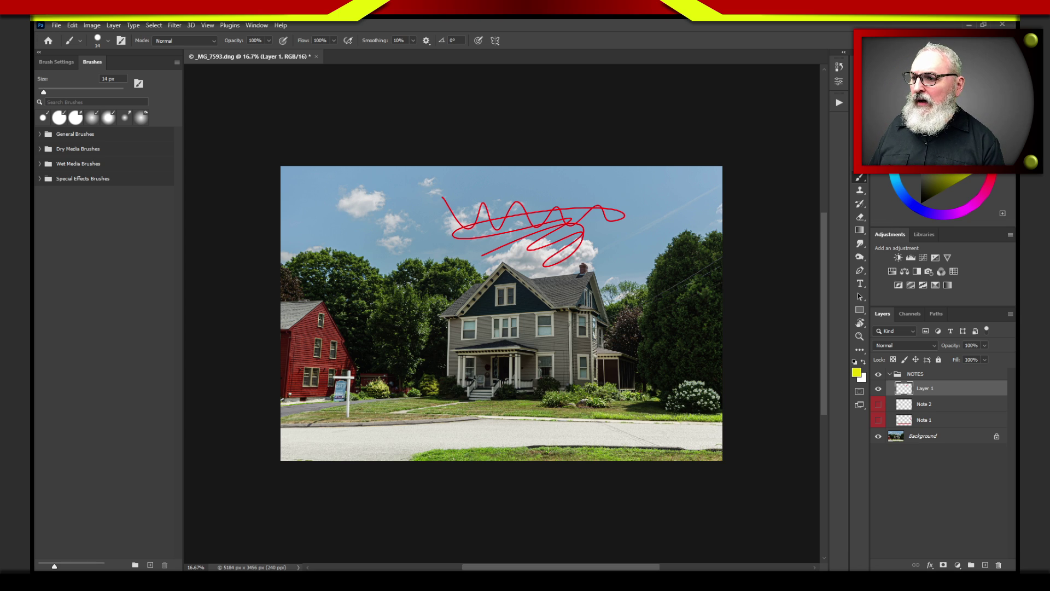
mouse_move(350, 309)
mouse_down()
mouse_move(371, 341)
mouse_move(432, 298)
mouse_up()
mouse_move(368, 358)
mouse_down()
mouse_move(435, 328)
mouse_move(436, 348)
mouse_up()
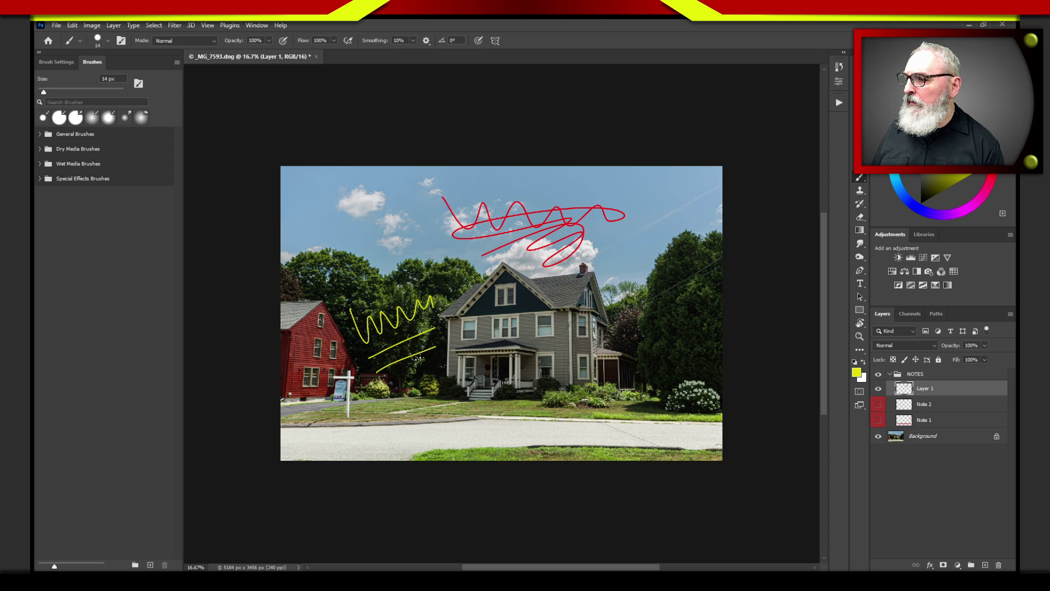
drag(386, 373, 433, 359)
mouse_move(684, 280)
mouse_down()
mouse_move(707, 262)
mouse_move(689, 362)
mouse_up()
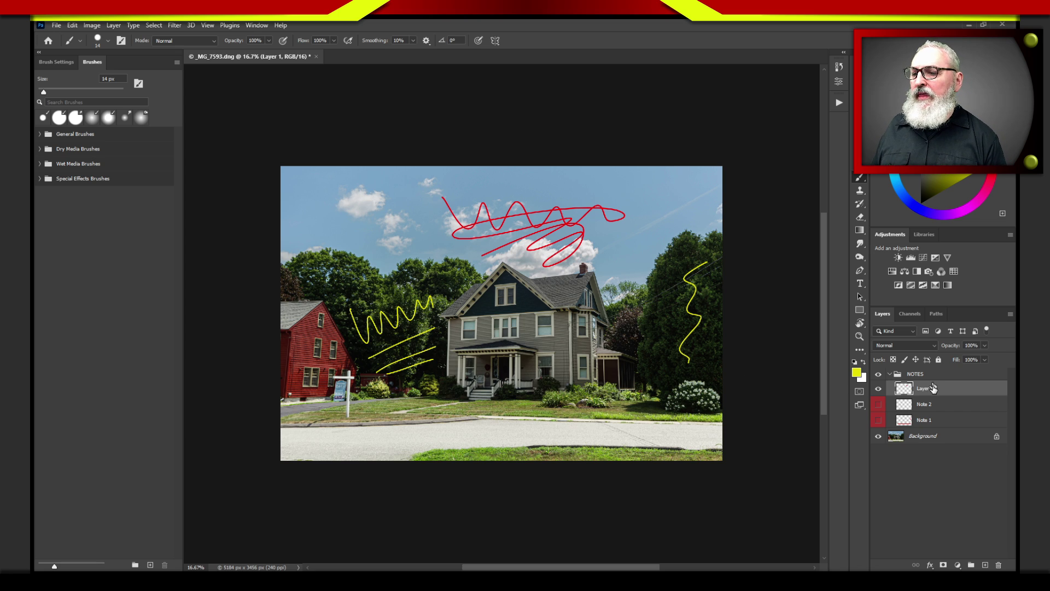
Step: Toggle the scribbled Layer 1 off and on, and leave it hidden
click(879, 389)
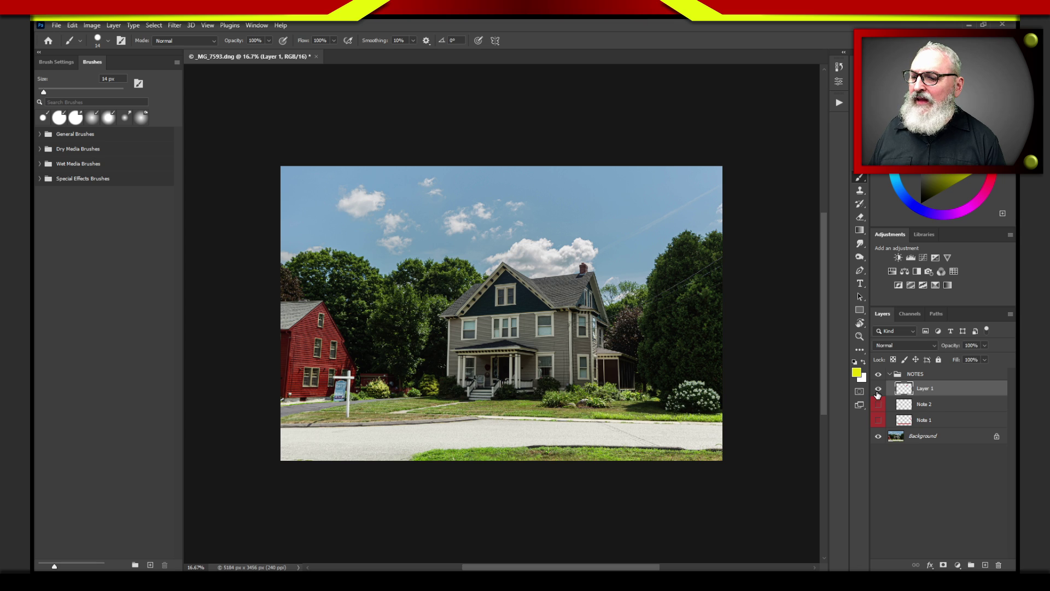
click(877, 389)
click(878, 388)
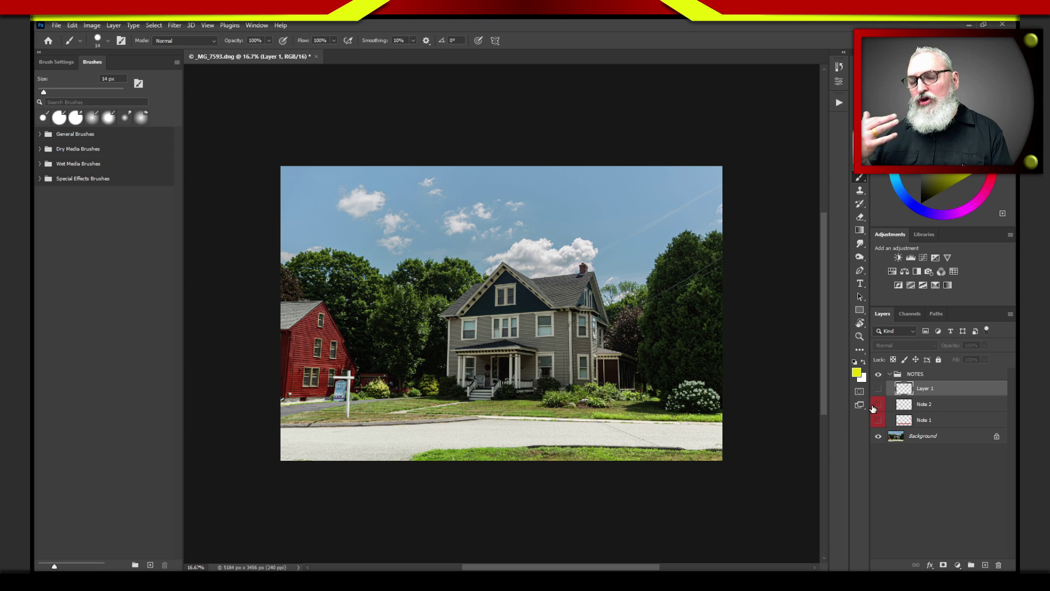
Step: Show Layer 1, handwrite 1920x1080 in yellow across the sky above the red house, and toggle the layer off and on
click(878, 389)
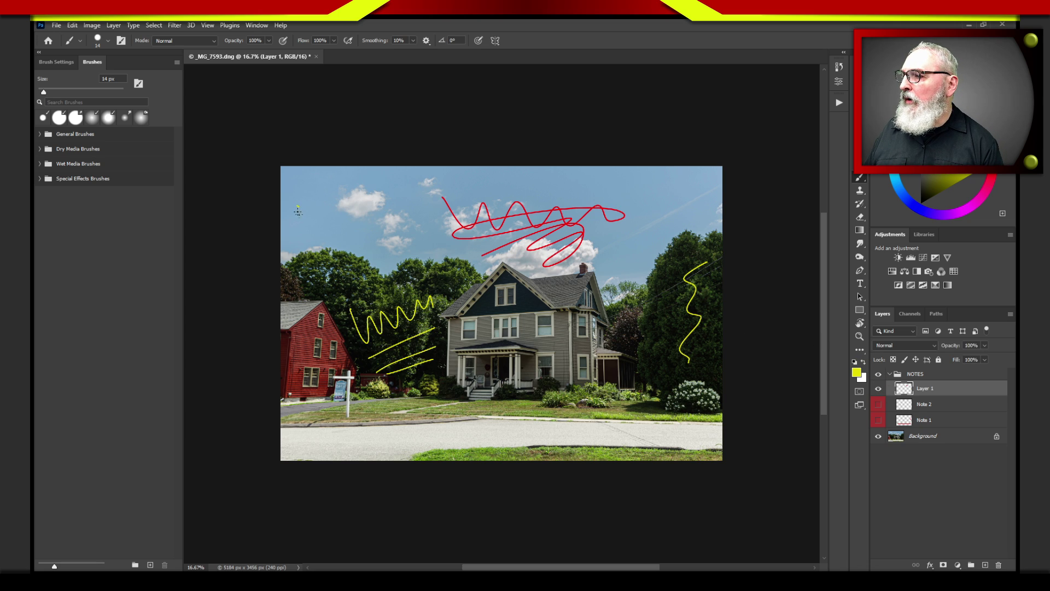
drag(297, 206, 298, 216)
mouse_move(311, 205)
mouse_down()
mouse_move(308, 220)
mouse_move(387, 188)
mouse_up()
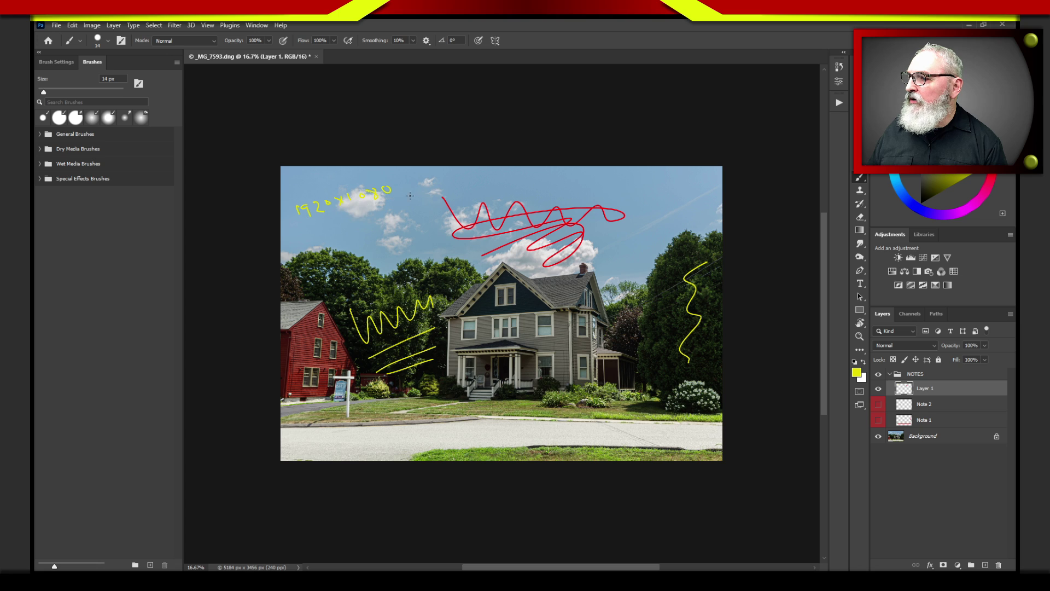
click(878, 389)
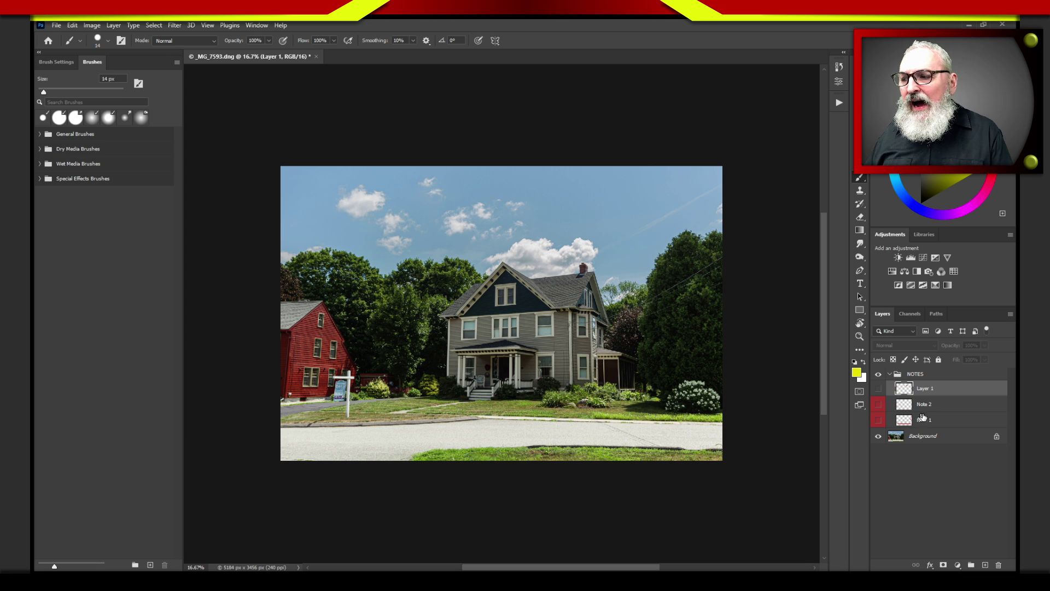
click(879, 388)
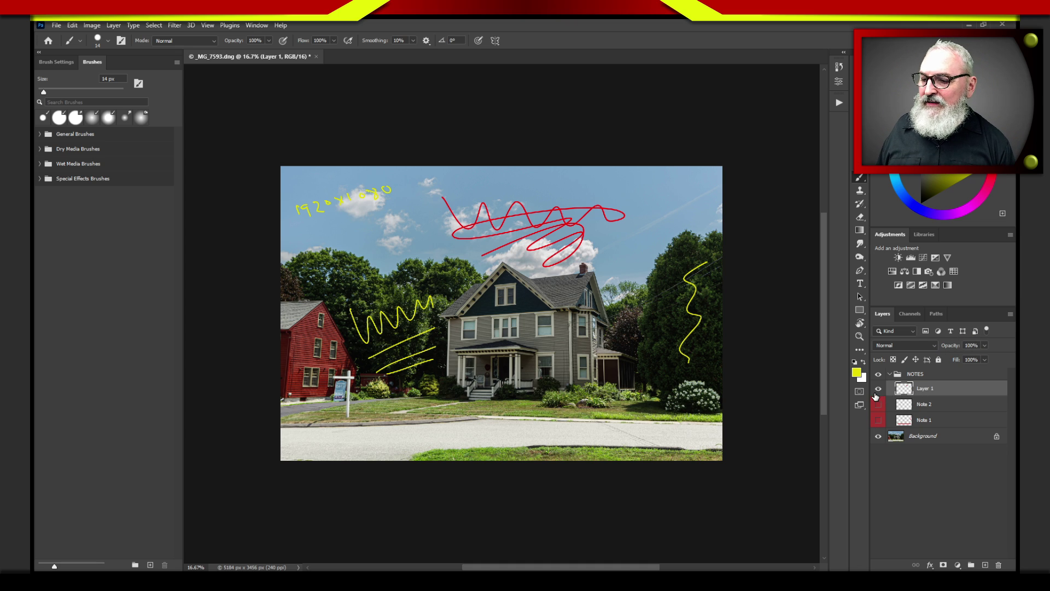
Step: Show the Note 2 layer, hide and delete Layer 1, and collapse and hide the NOTES group
click(878, 406)
click(878, 389)
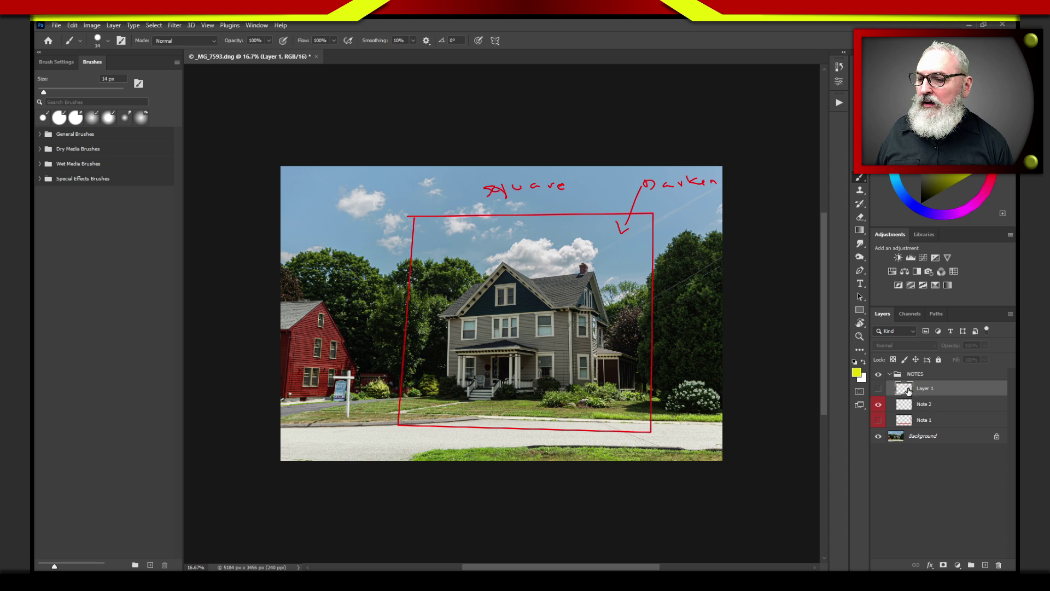
mouse_move(909, 391)
mouse_down()
mouse_move(970, 559)
mouse_move(999, 565)
mouse_up()
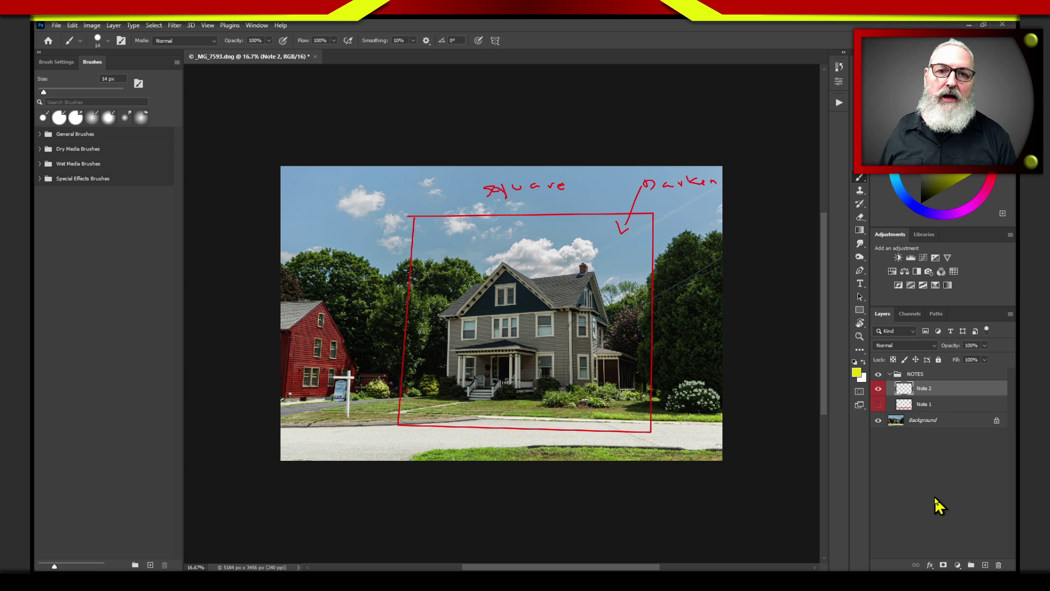
click(889, 375)
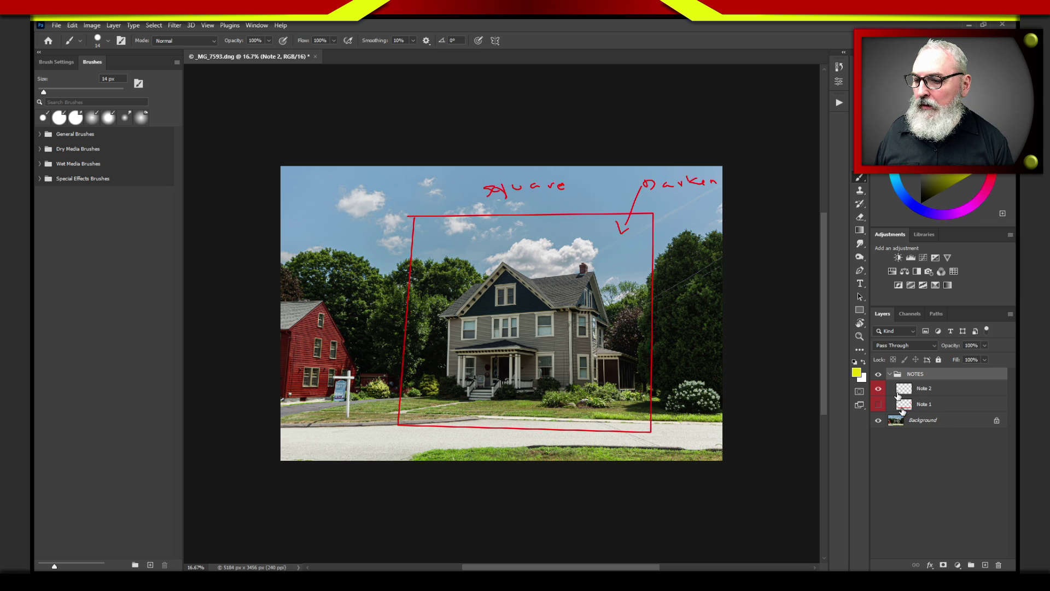
click(878, 373)
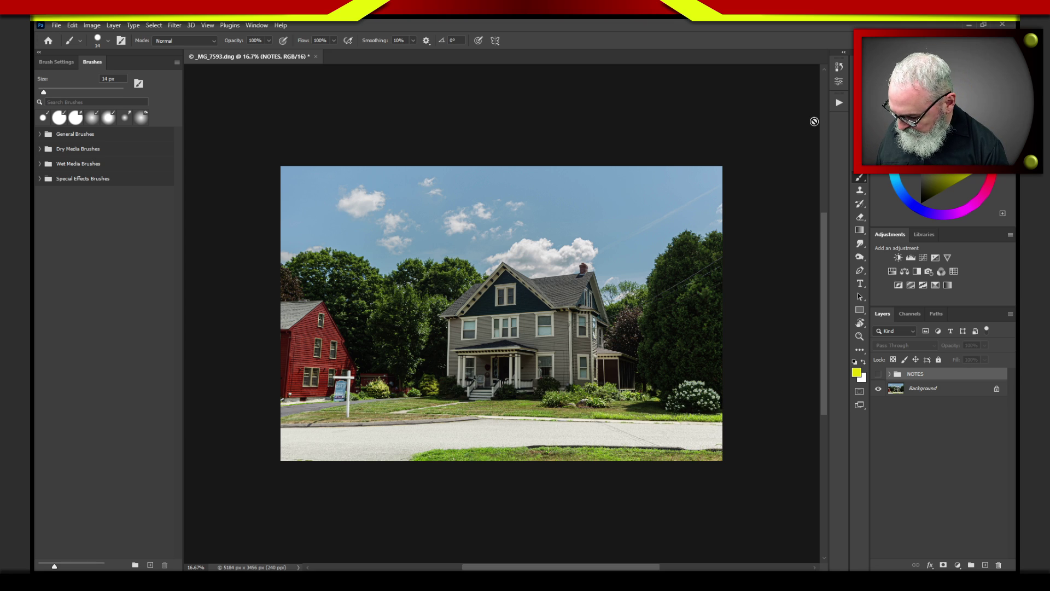
Step: Try a freehand Lasso selection around the small clouds above the gray house and clear the selection
scroll(814, 121, up, 2)
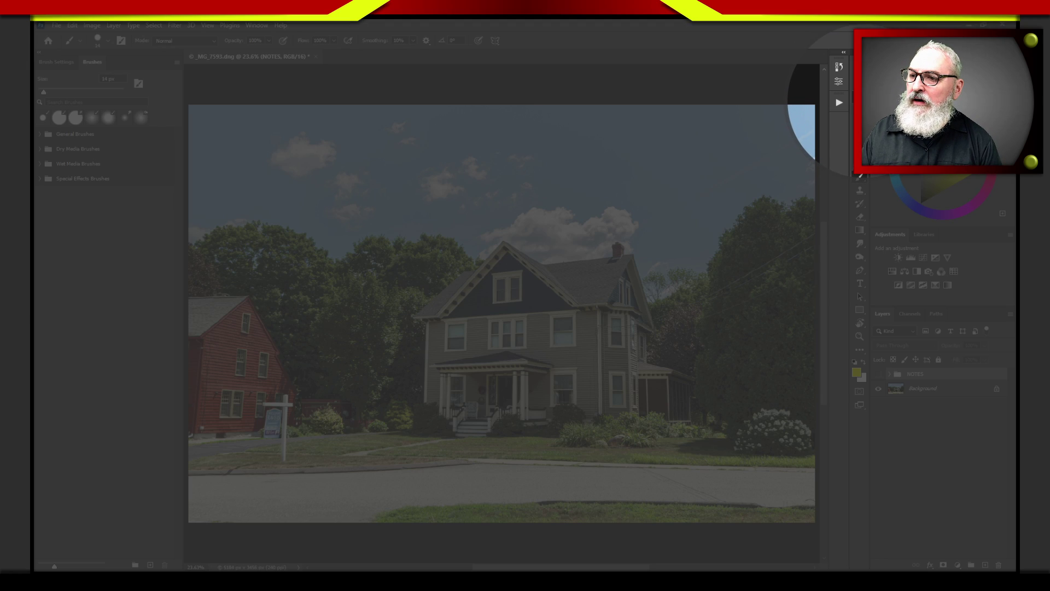
key(l)
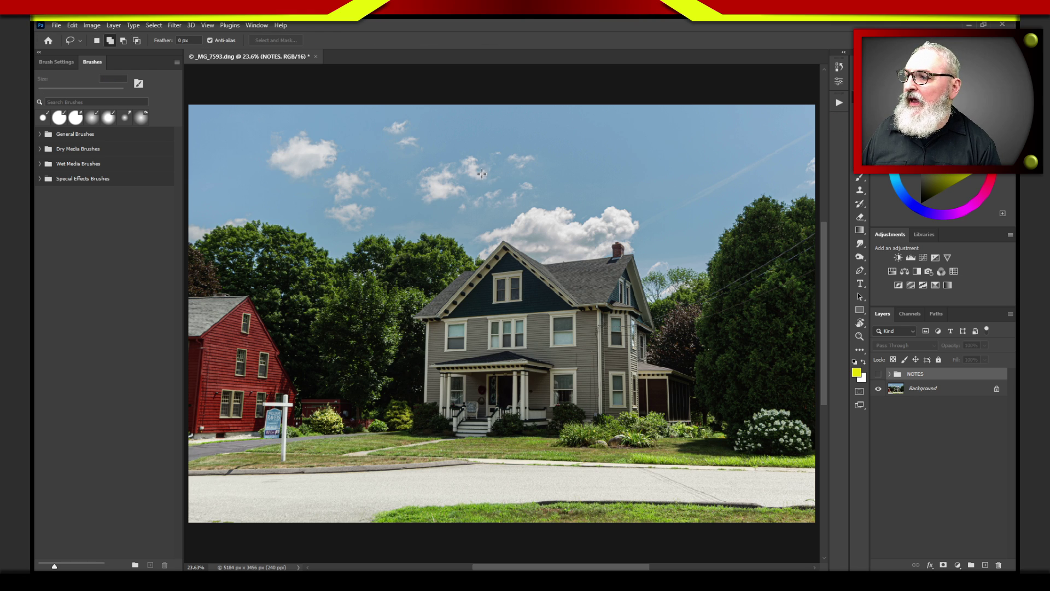
mouse_move(506, 157)
mouse_down()
mouse_move(479, 162)
mouse_move(469, 194)
mouse_up()
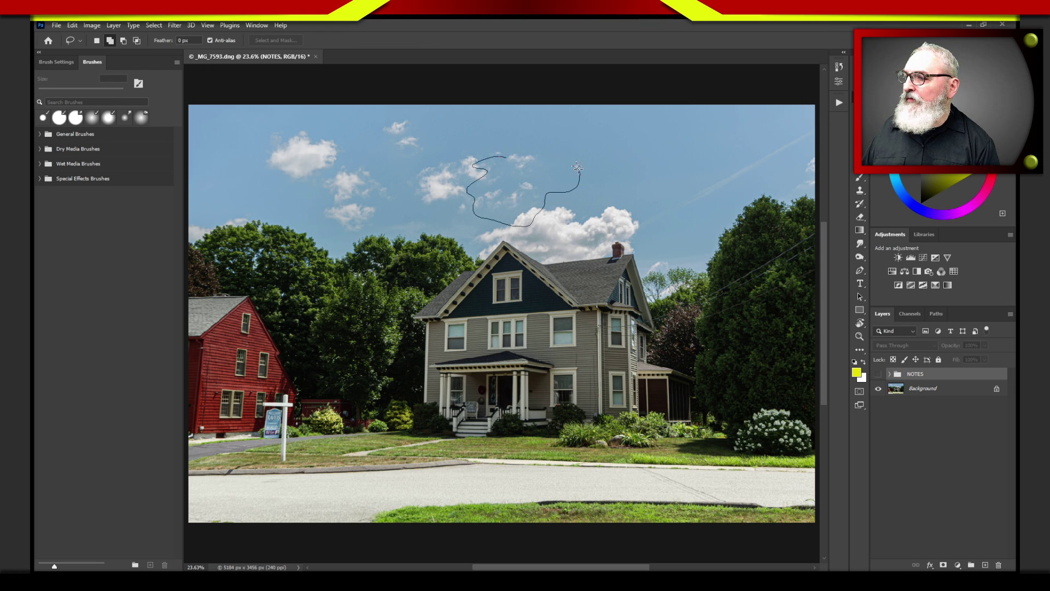
drag(498, 160, 499, 161)
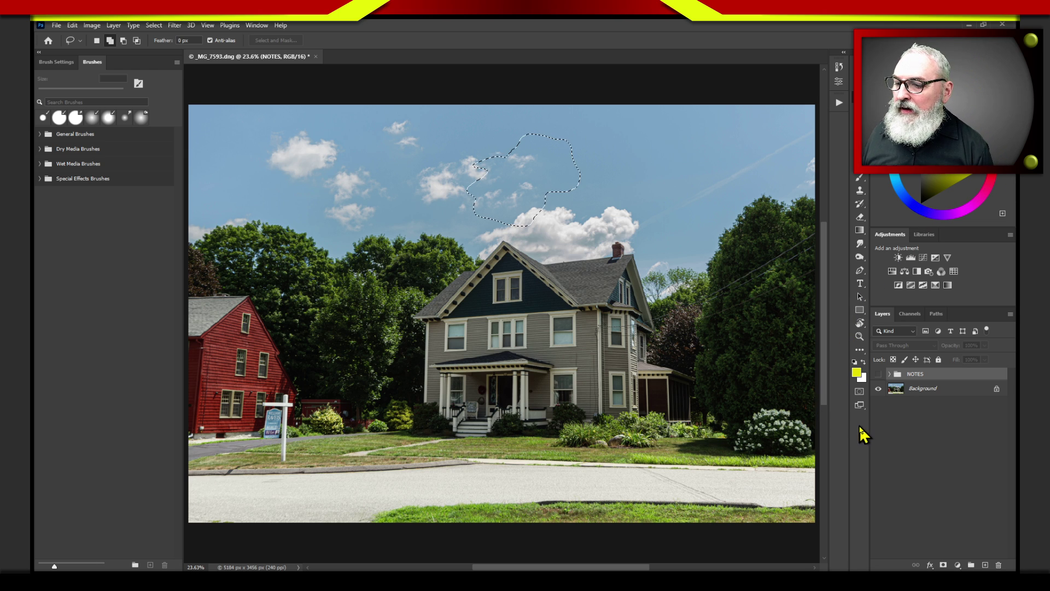
mouse_move(858, 428)
mouse_down()
mouse_move(832, 429)
mouse_move(846, 429)
mouse_up()
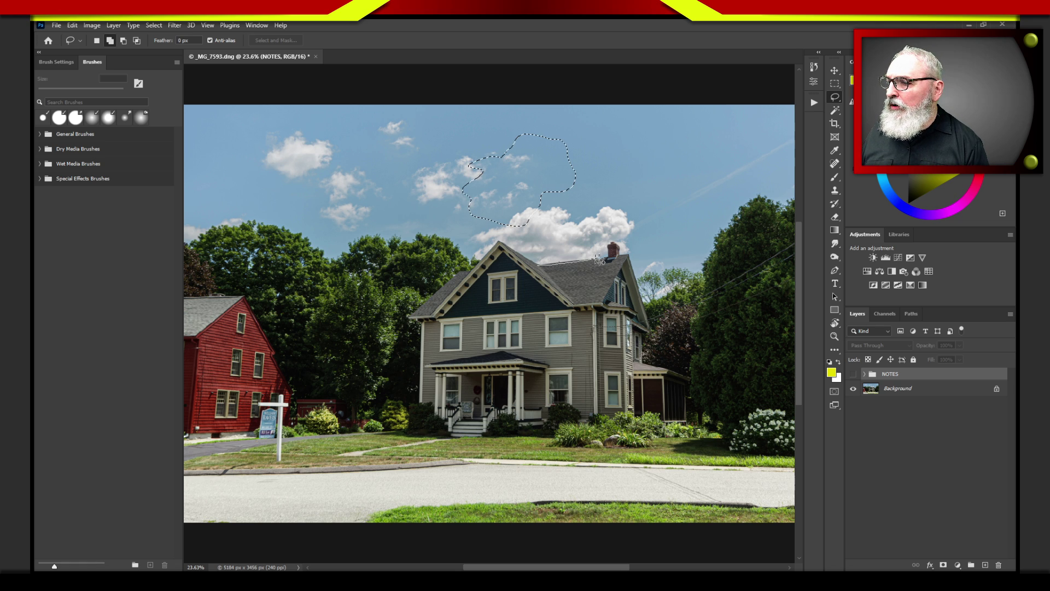
mouse_move(621, 253)
mouse_down()
mouse_move(623, 301)
mouse_move(537, 266)
mouse_up()
key(ctrl+d)
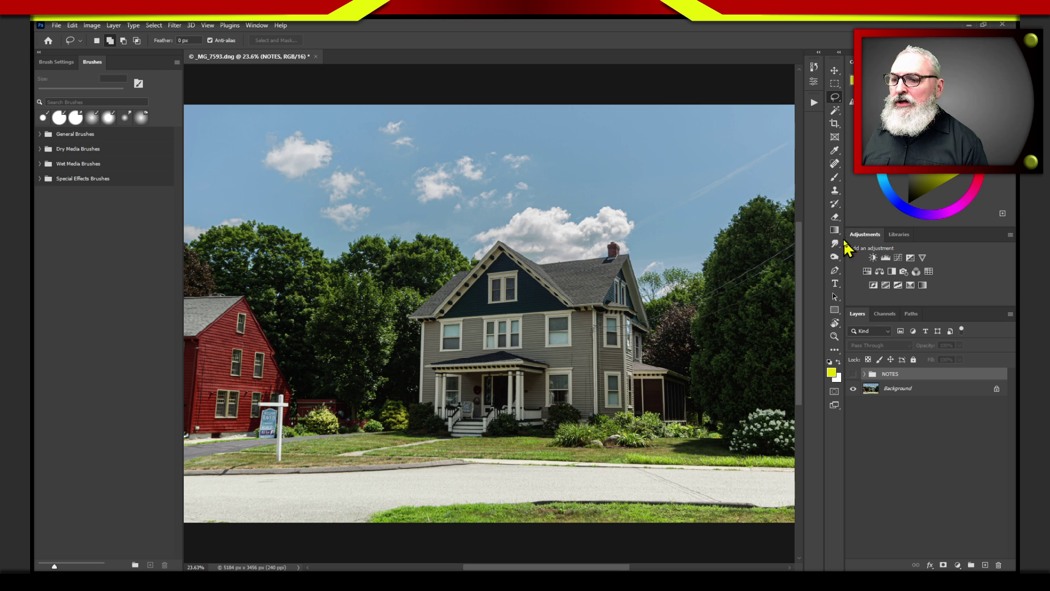
Step: Draw a looping, curved Pen tool path over the gray house and the sky above it
click(834, 272)
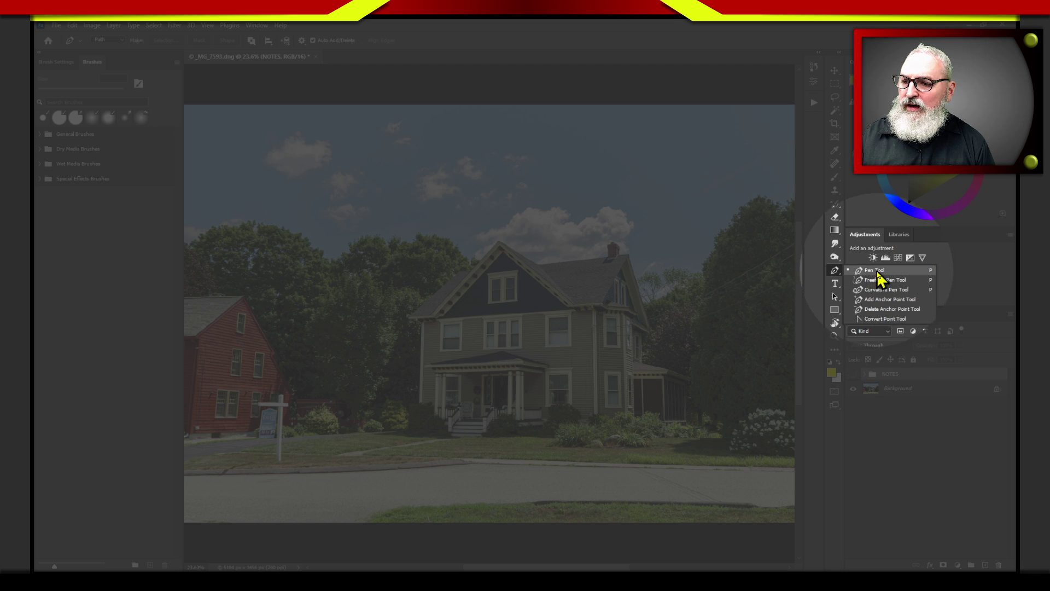
key(Escape)
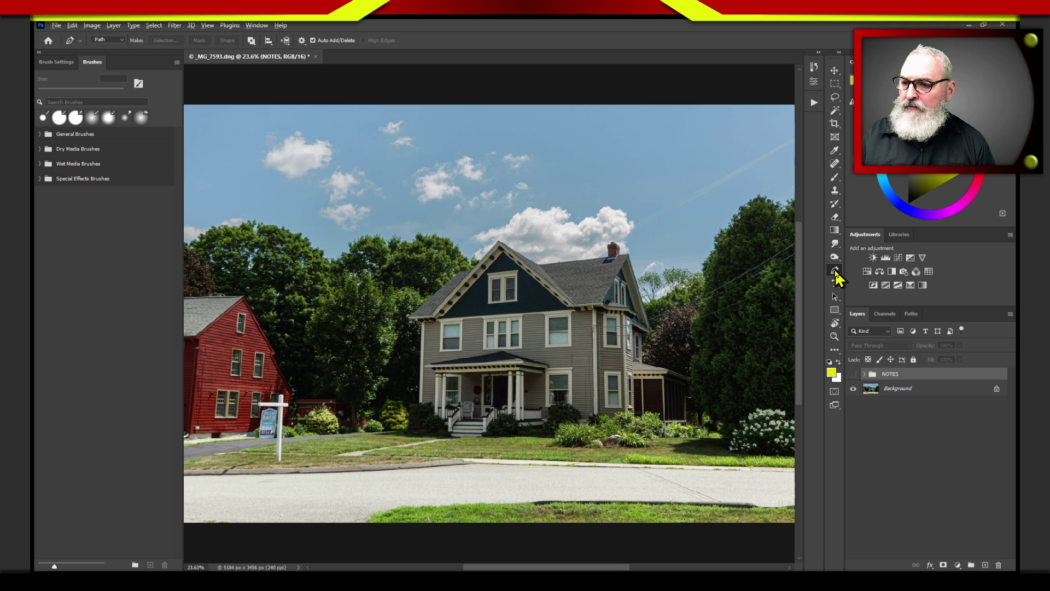
click(552, 262)
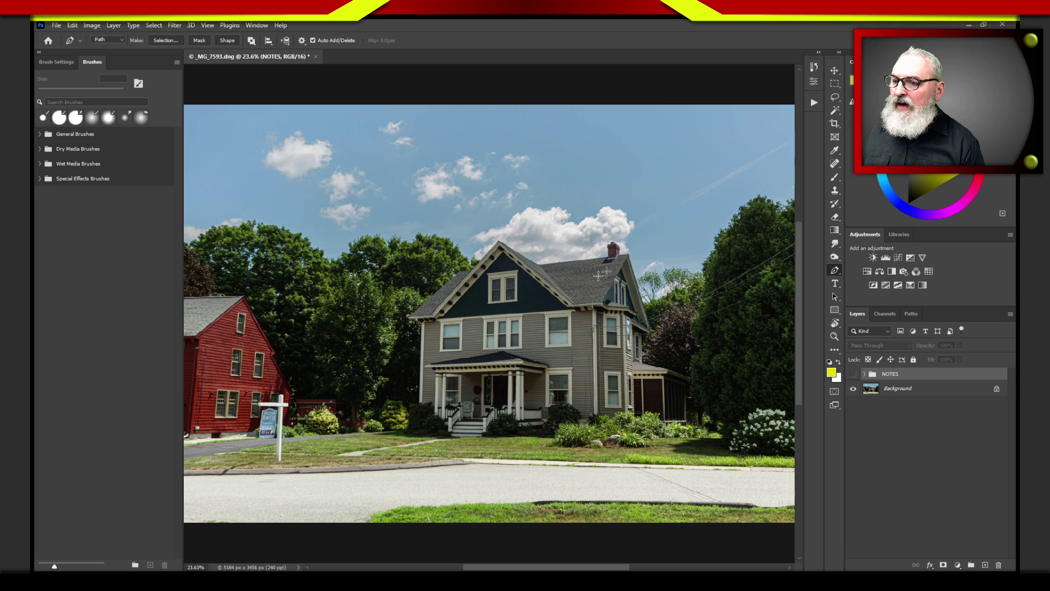
drag(538, 269, 489, 217)
mouse_move(477, 298)
mouse_down()
mouse_move(527, 338)
mouse_move(464, 392)
mouse_move(487, 394)
mouse_move(406, 389)
mouse_move(367, 348)
mouse_move(408, 259)
mouse_move(511, 198)
mouse_move(637, 212)
mouse_move(685, 278)
mouse_move(612, 361)
mouse_move(495, 387)
mouse_up()
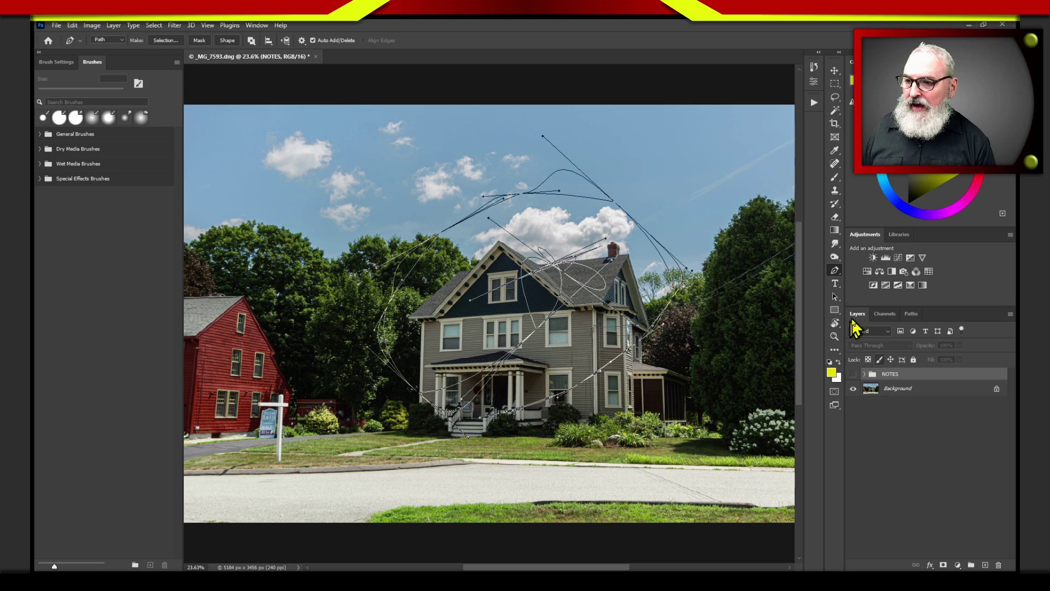
Step: Delete the work path drawn over the house and return to the layer list
click(911, 315)
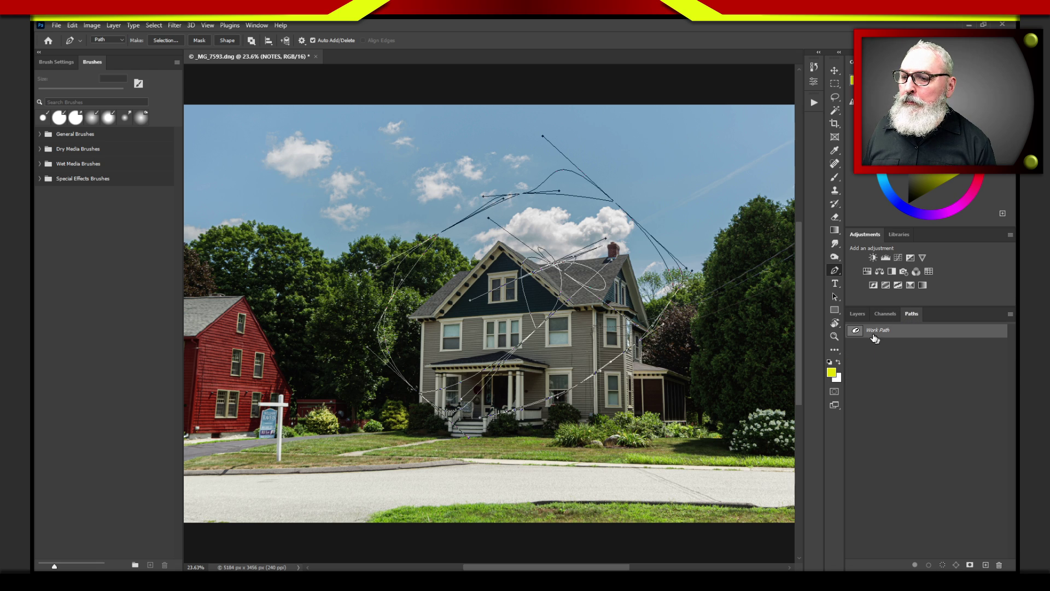
drag(854, 333, 999, 565)
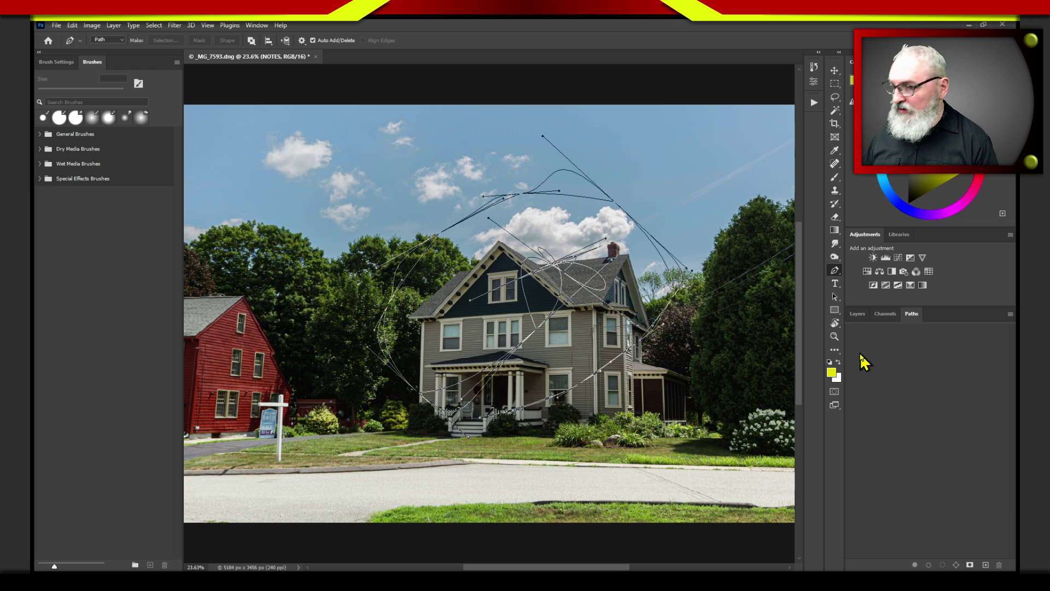
key(v)
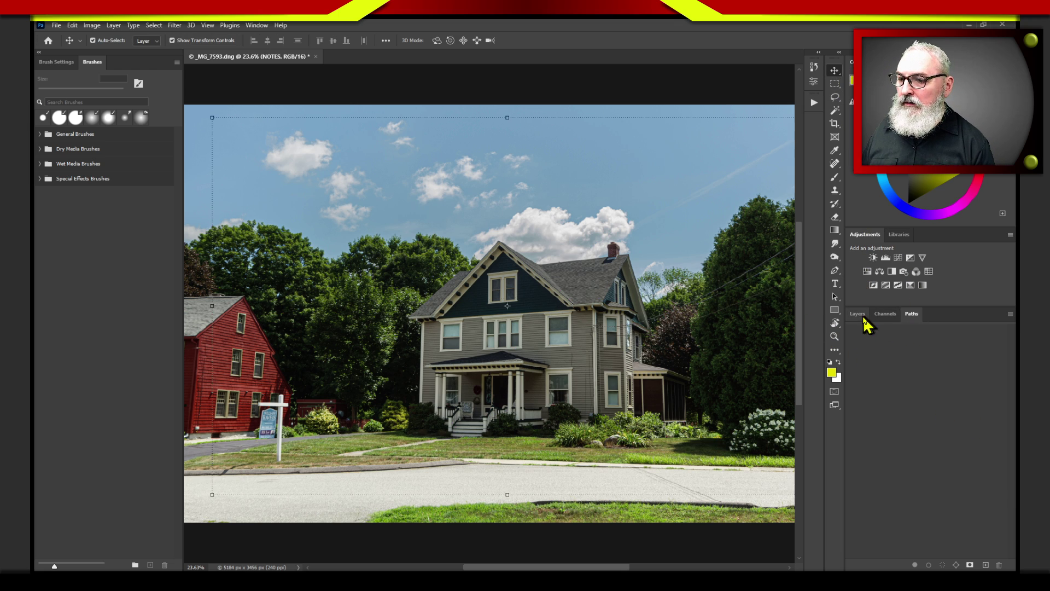
click(857, 314)
key(ctrl)
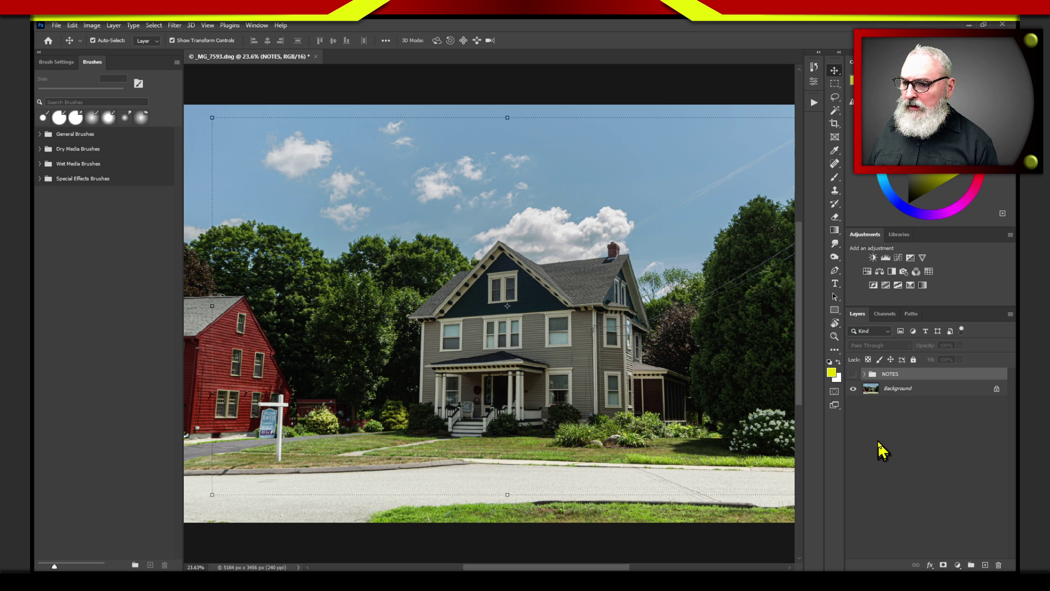
Step: Select the Background layer, reset the colors to default black and white, and enter Quick Mask mode
click(882, 393)
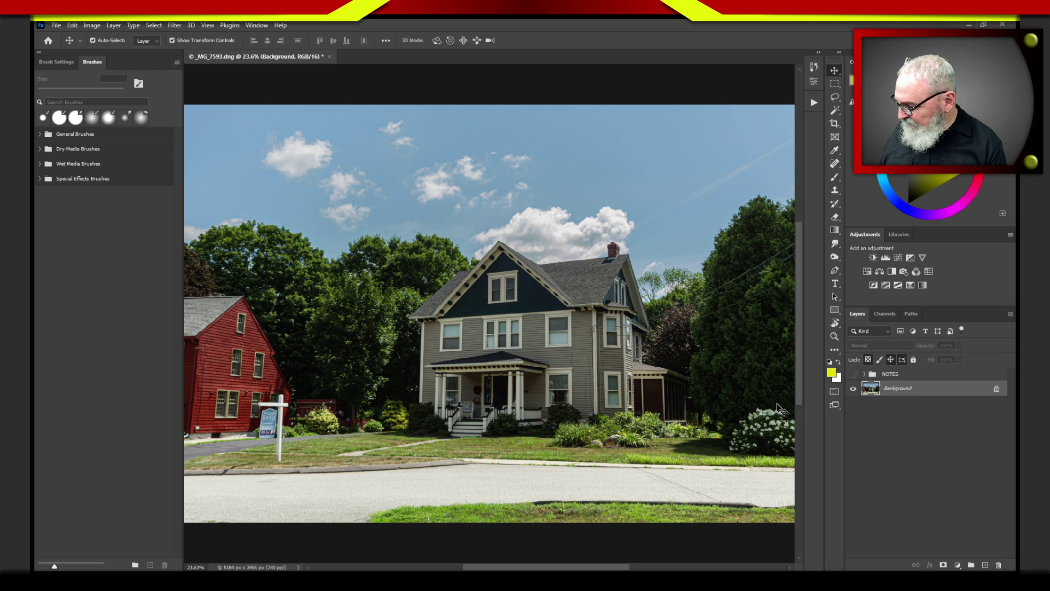
key(d)
key(q)
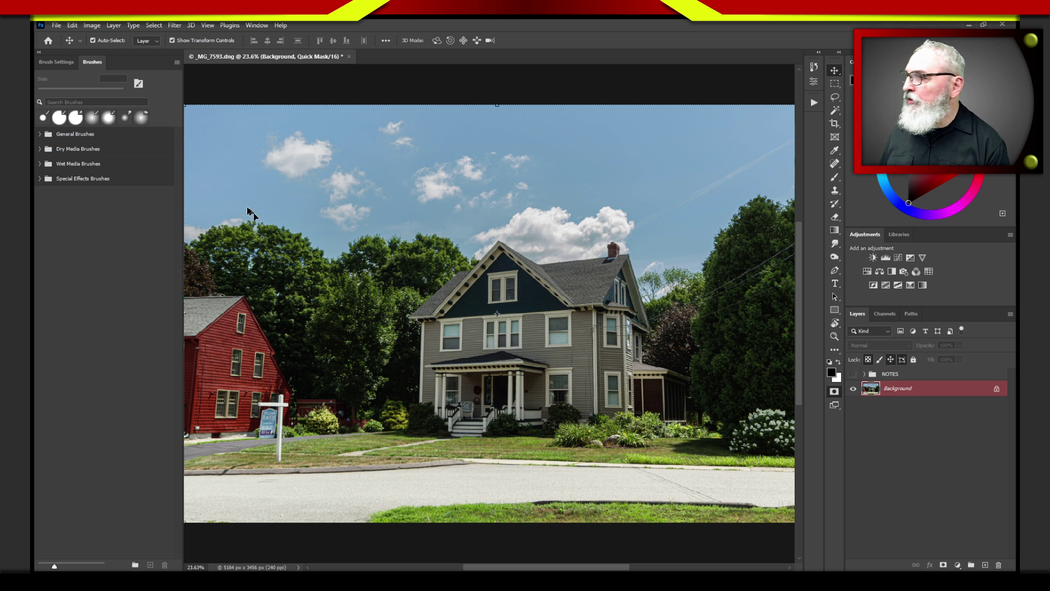
Step: Use the Burn tool at 400 px to darken the quick mask over the trees between the two houses
key(o)
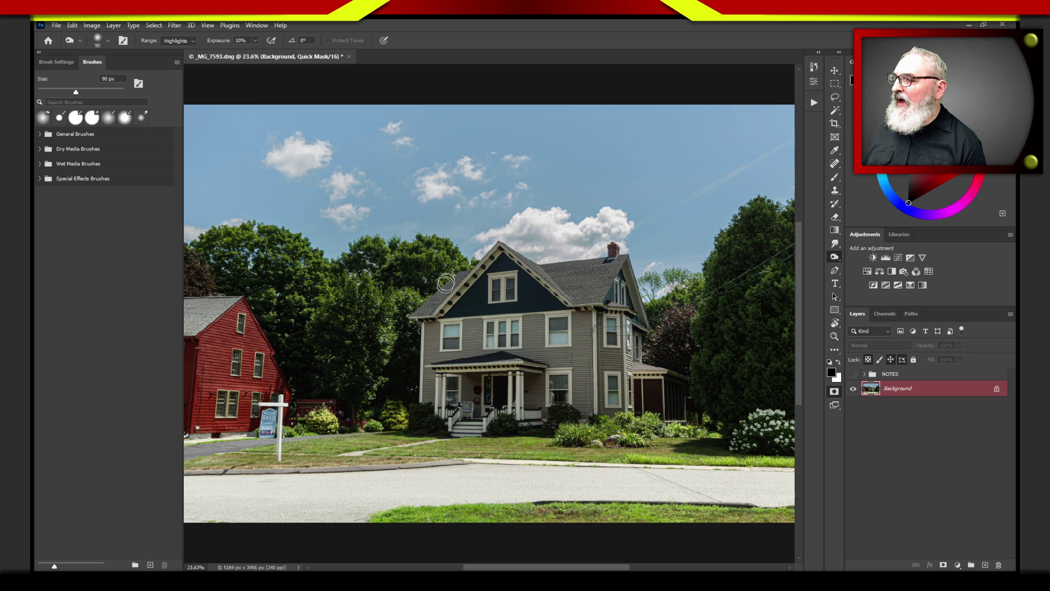
key(bracketright)
key(bracketright)
key(bracketright)
key(bracketright)
key(bracketright)
key(bracketright)
key(bracketright)
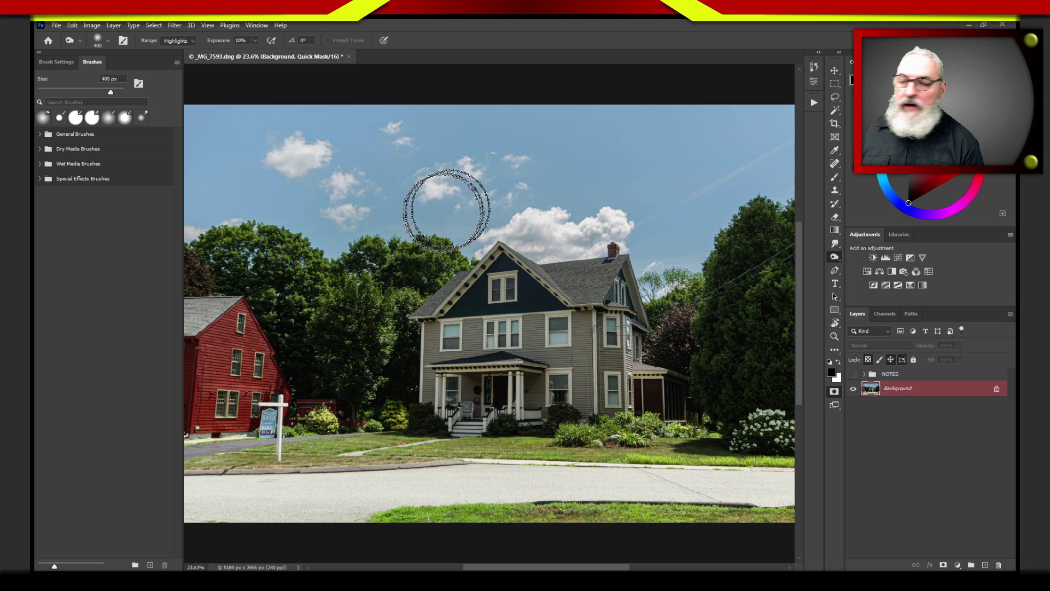
mouse_move(231, 255)
mouse_down()
mouse_move(262, 248)
mouse_move(306, 306)
mouse_move(415, 279)
mouse_move(405, 267)
mouse_move(372, 298)
mouse_move(383, 343)
mouse_move(318, 296)
mouse_move(279, 293)
mouse_move(281, 266)
mouse_up()
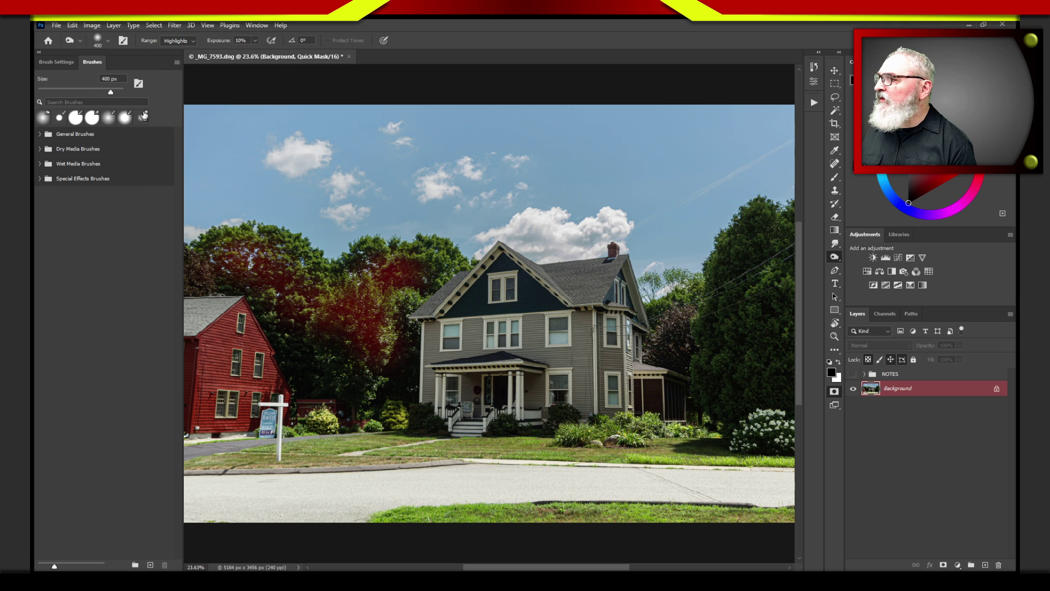
Step: Paint the quick mask solidly over the upper trees between the houses with a hard black 700 px brush
click(835, 178)
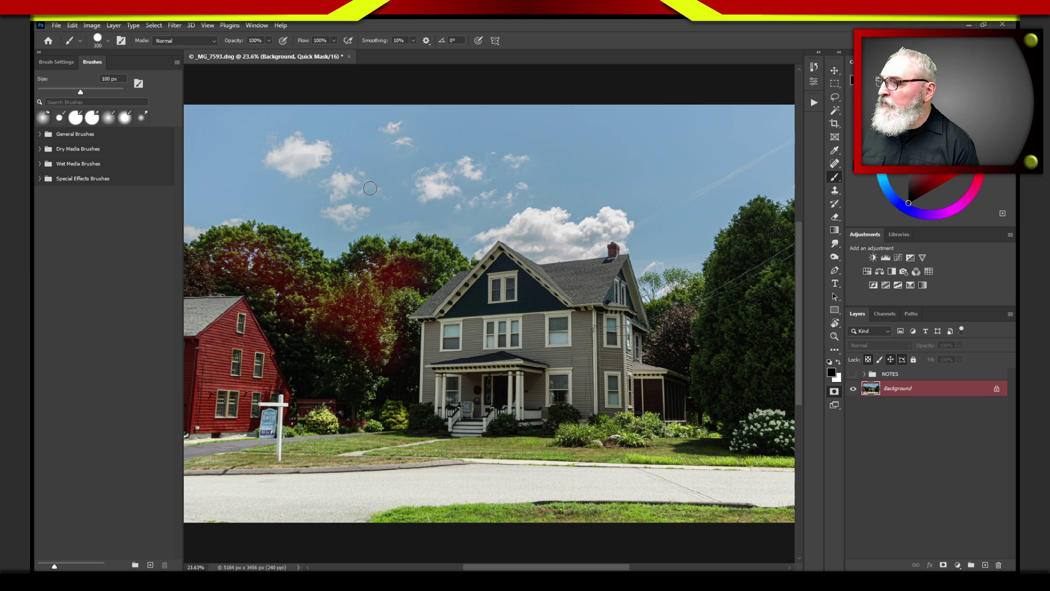
key(bracketright)
key(bracketright)
key(bracketright)
key(bracketright)
key(bracketright)
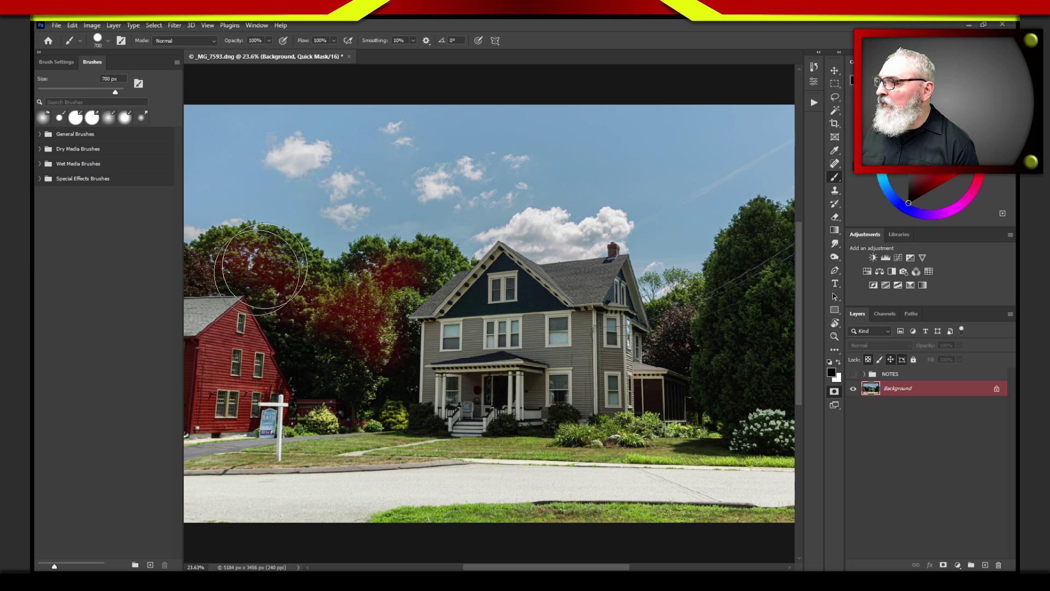
mouse_move(261, 269)
mouse_down()
mouse_move(212, 266)
mouse_move(268, 268)
mouse_move(293, 287)
mouse_move(400, 277)
mouse_move(311, 267)
mouse_up()
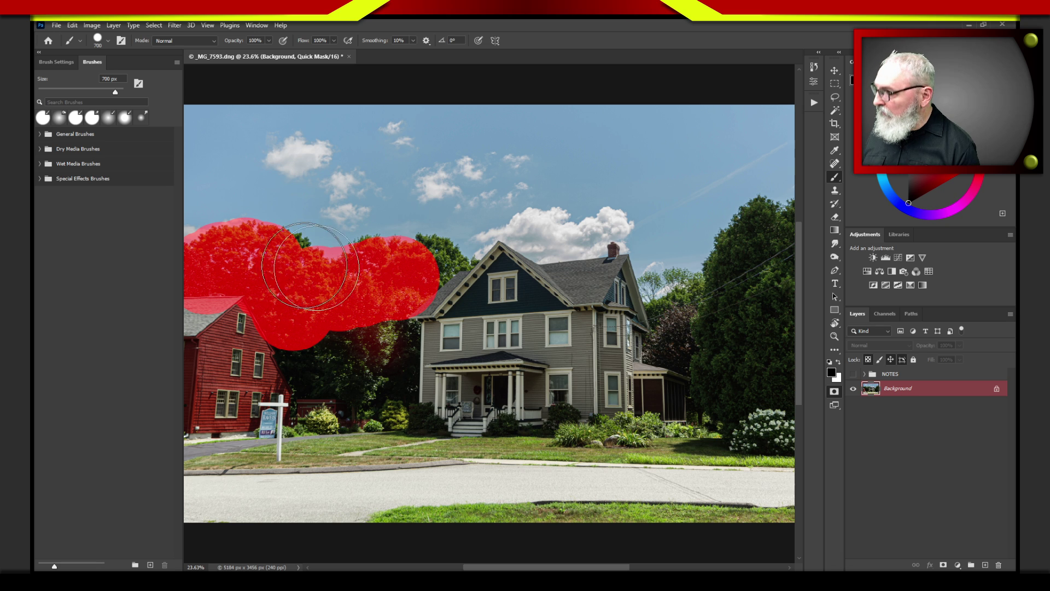
Step: Lower the brush hardness to 9% and paint soft-edged quick mask over the trees on both sides of the gray house
click(60, 62)
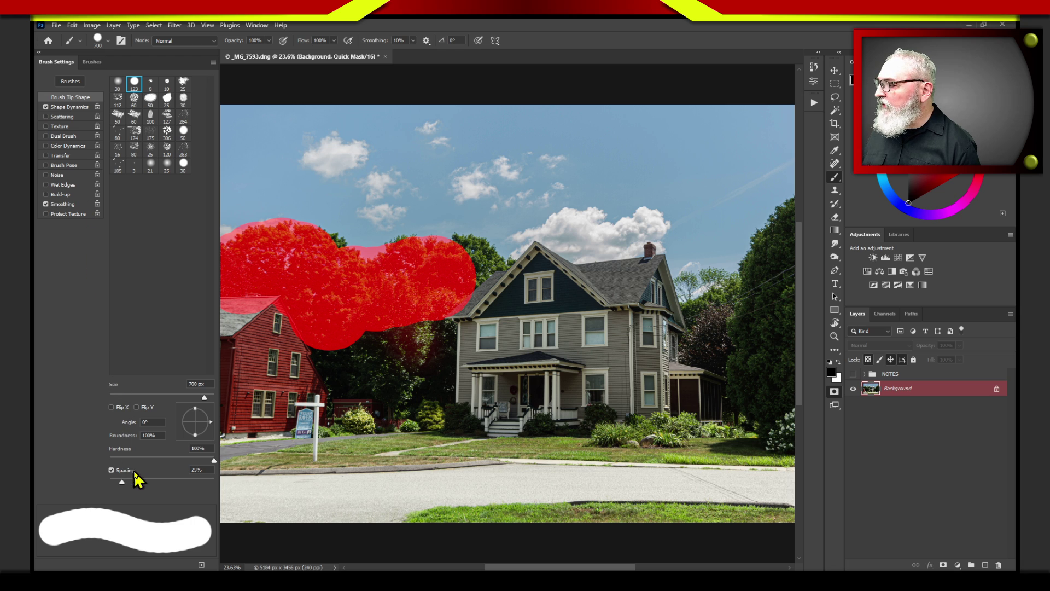
drag(199, 460, 122, 460)
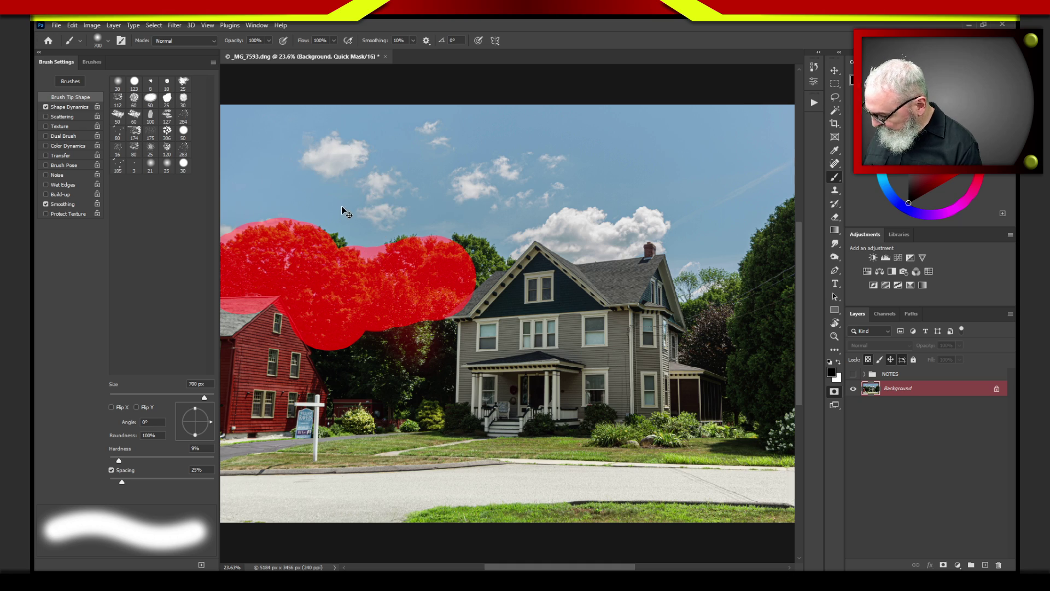
mouse_move(351, 233)
mouse_down()
mouse_move(368, 288)
mouse_move(391, 294)
mouse_move(335, 309)
mouse_move(380, 317)
mouse_move(359, 347)
mouse_move(392, 340)
mouse_move(457, 265)
mouse_move(363, 316)
mouse_move(377, 328)
mouse_up()
mouse_move(722, 331)
mouse_down()
mouse_move(780, 271)
mouse_move(758, 379)
mouse_move(714, 364)
mouse_move(760, 284)
mouse_move(760, 240)
mouse_move(765, 373)
mouse_move(704, 372)
mouse_move(670, 325)
mouse_move(761, 250)
mouse_move(768, 371)
mouse_move(778, 374)
mouse_move(713, 356)
mouse_up()
scroll(734, 351, down, 1)
mouse_move(399, 347)
mouse_down()
mouse_move(287, 261)
mouse_move(328, 281)
mouse_move(264, 223)
mouse_move(272, 239)
mouse_up()
Step: Erase the quick mask along the treetops between the houses with a hard 400 px eraser, and soften its edge at 24% hardness
key(e)
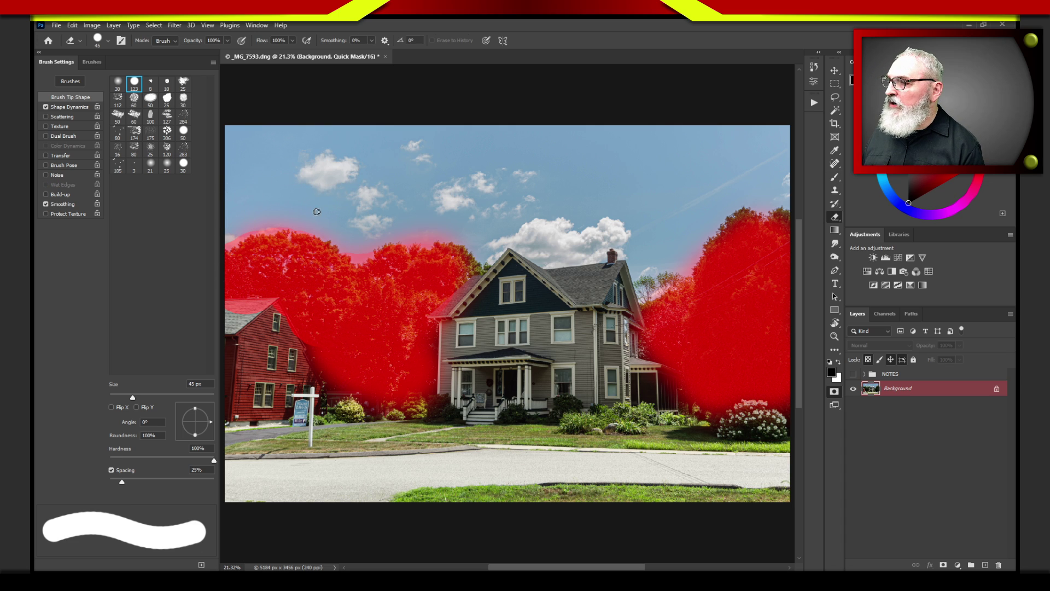
key(bracketright)
key(bracketright)
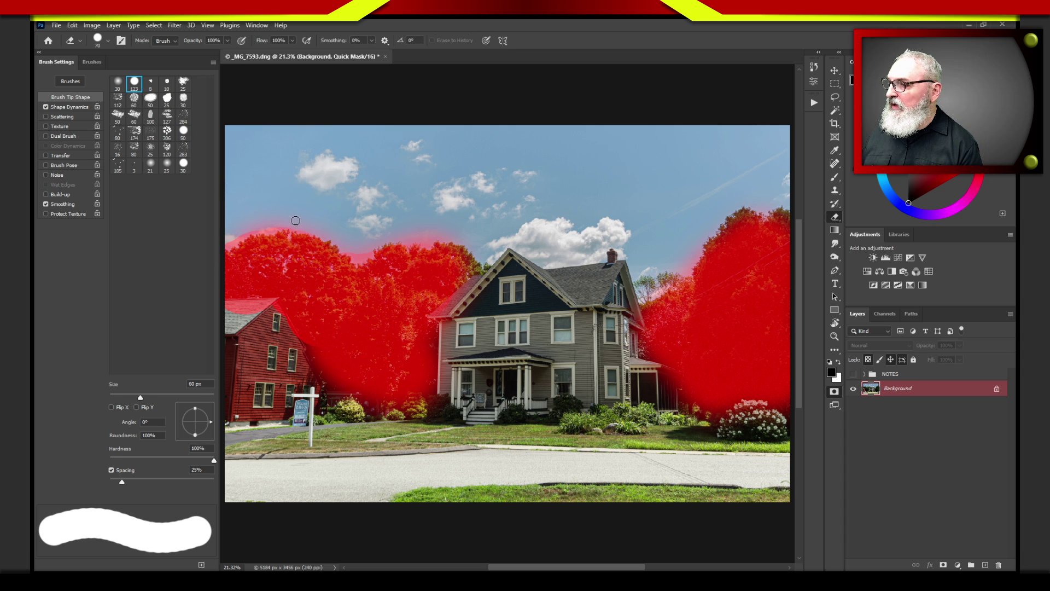
key(bracketright)
key(bracketright)
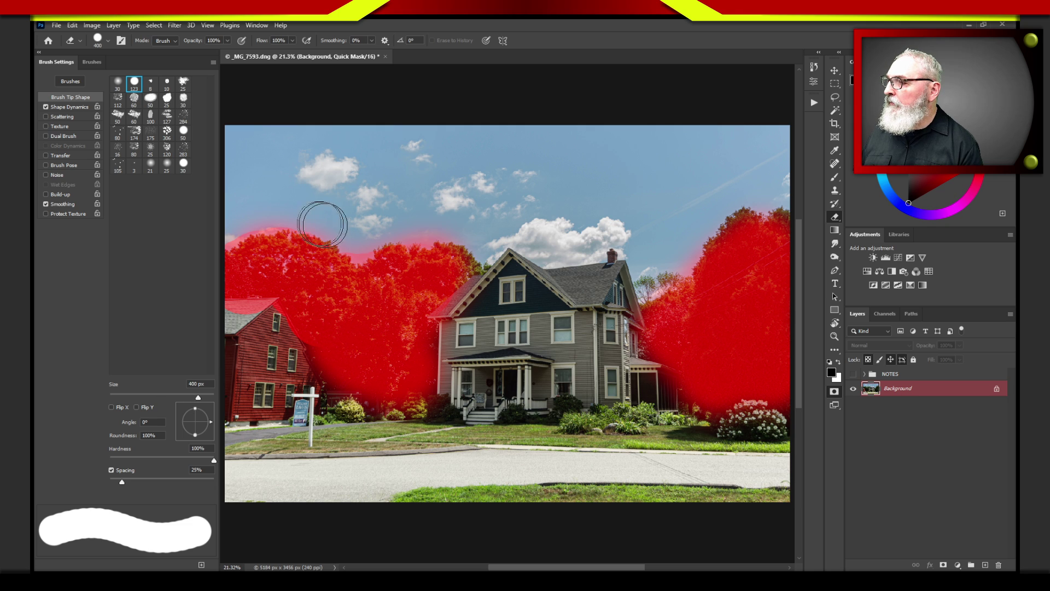
mouse_move(258, 211)
mouse_down()
mouse_move(345, 250)
mouse_move(434, 226)
mouse_move(395, 228)
mouse_move(465, 241)
mouse_up()
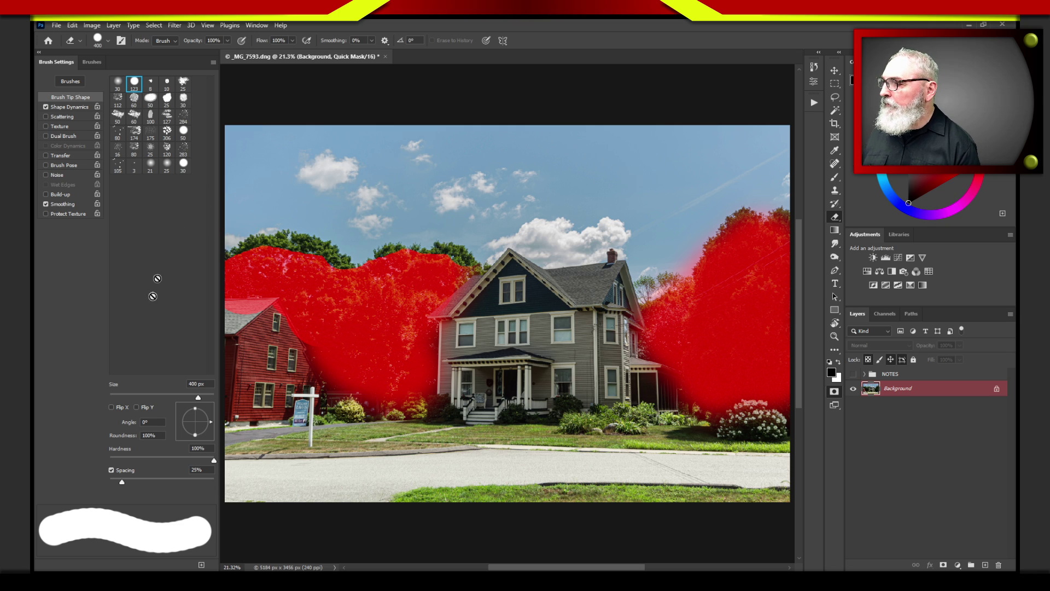
click(135, 457)
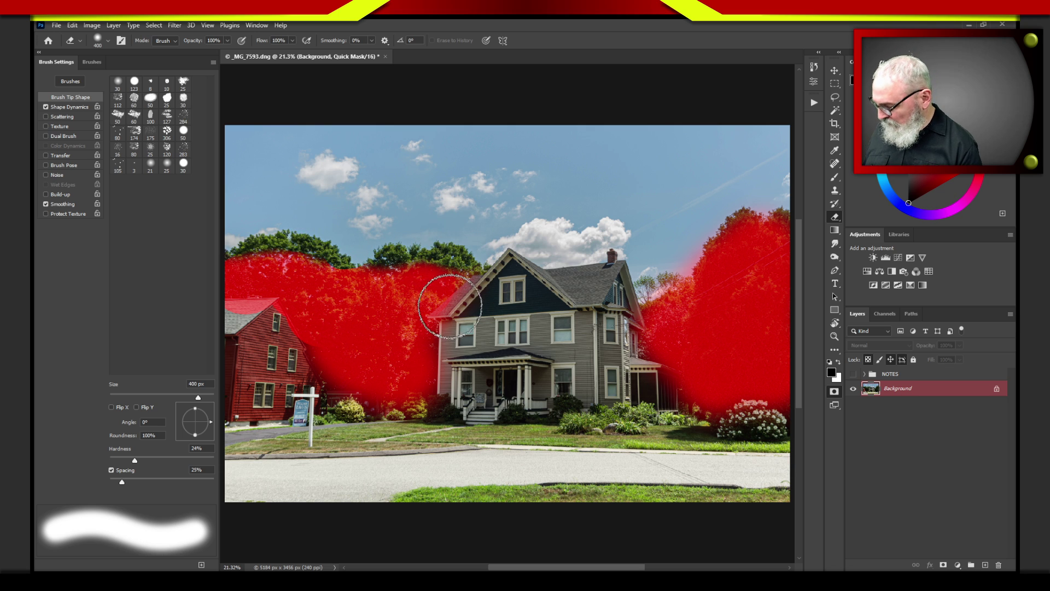
Step: Repaint the quick mask over the top of the tree beside the gray house with a soft black 300 px brush
key(b)
key(bracketleft)
key(bracketleft)
key(bracketleft)
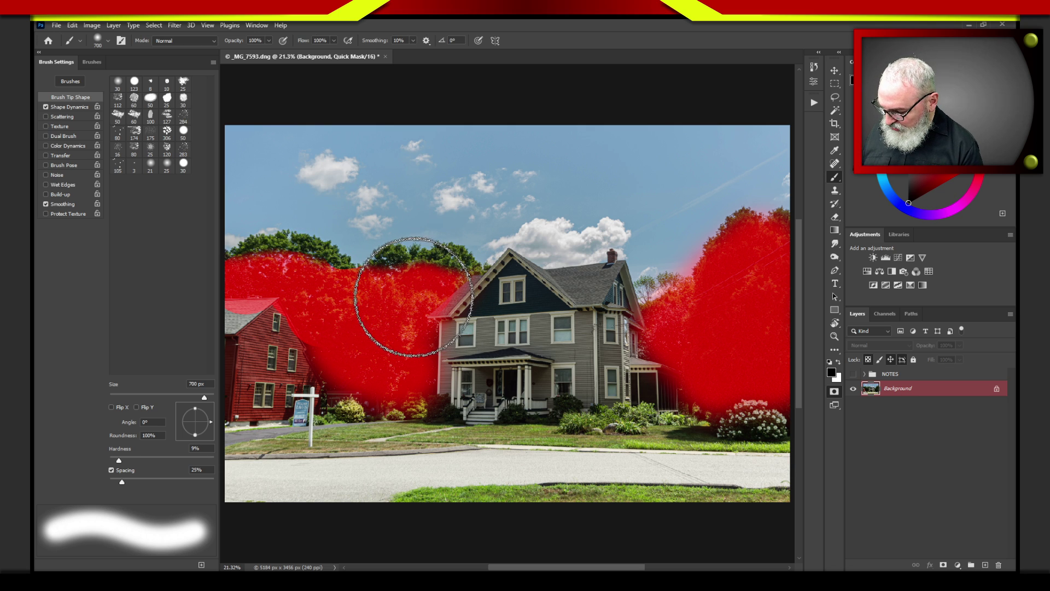
key(bracketleft)
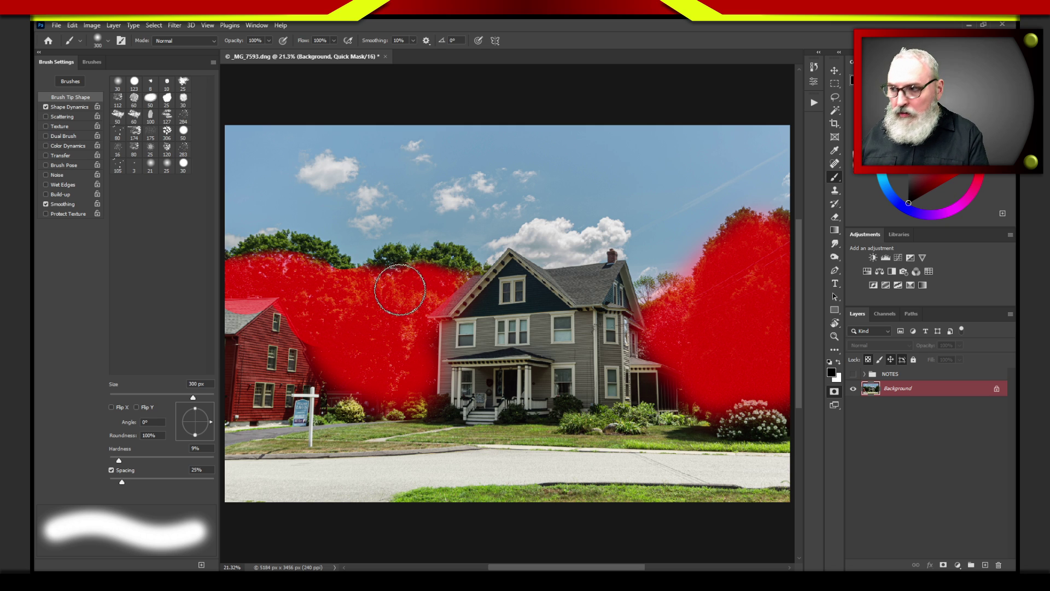
mouse_move(399, 286)
mouse_down()
mouse_move(414, 271)
mouse_move(452, 272)
mouse_move(449, 262)
mouse_move(387, 262)
mouse_move(376, 281)
mouse_move(454, 272)
mouse_up()
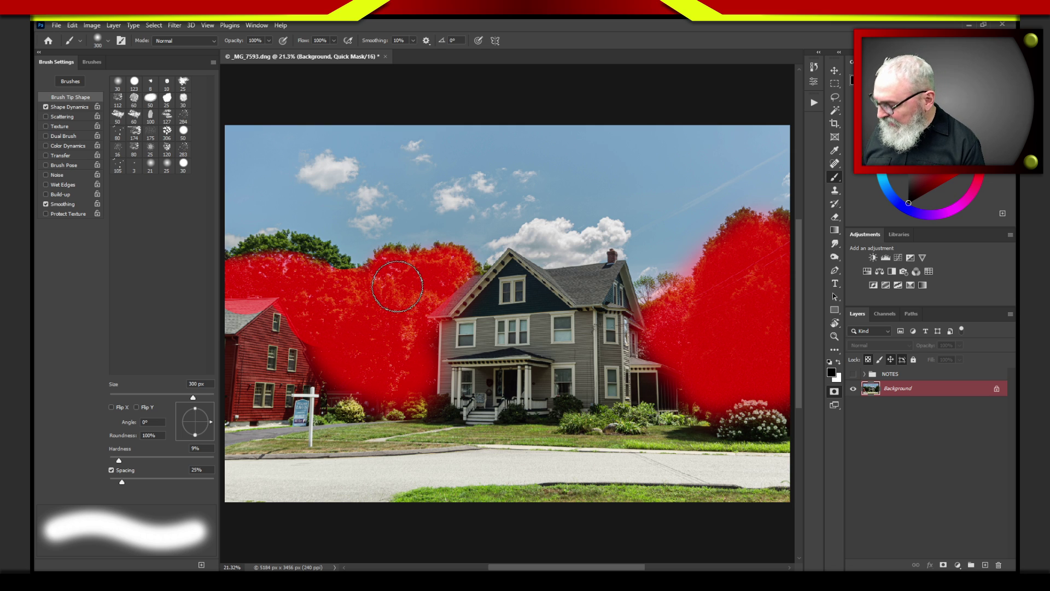
Step: Repaint the quick mask over the treetop behind the red house, and erase it from both houses' roofs with the 400 px eraser
key(e)
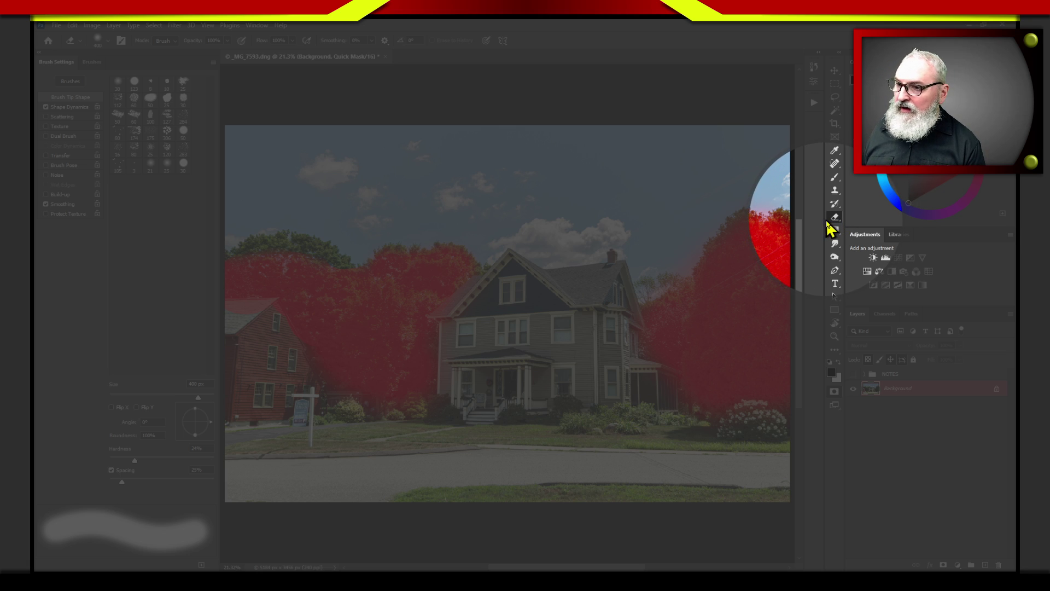
click(835, 179)
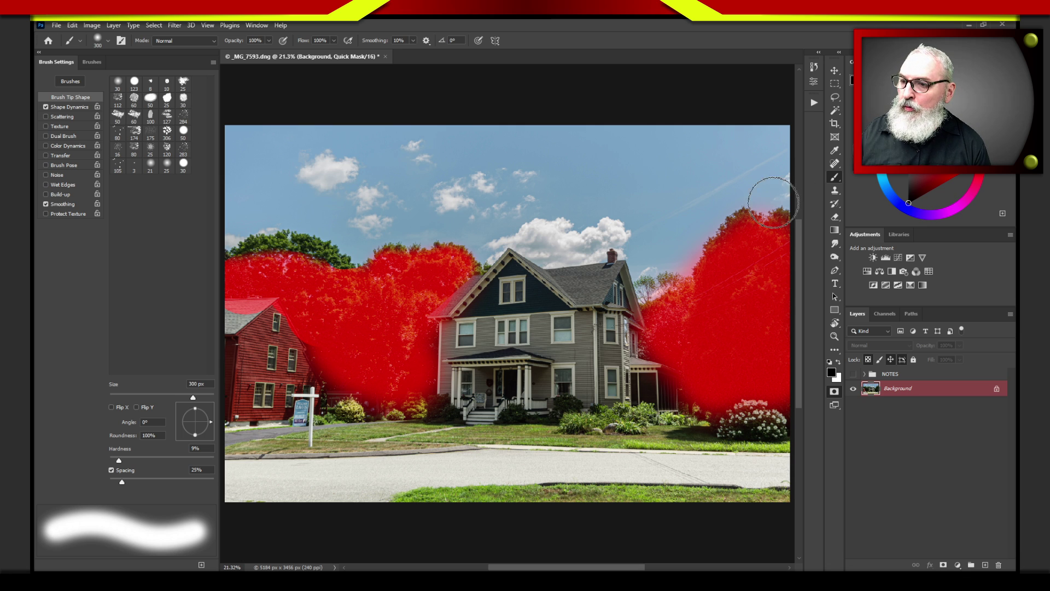
mouse_move(256, 248)
mouse_down()
mouse_move(320, 262)
mouse_move(249, 258)
mouse_move(276, 247)
mouse_move(352, 279)
mouse_move(270, 253)
mouse_move(238, 264)
mouse_move(296, 255)
mouse_move(343, 298)
mouse_move(341, 374)
mouse_move(310, 315)
mouse_move(325, 356)
mouse_up()
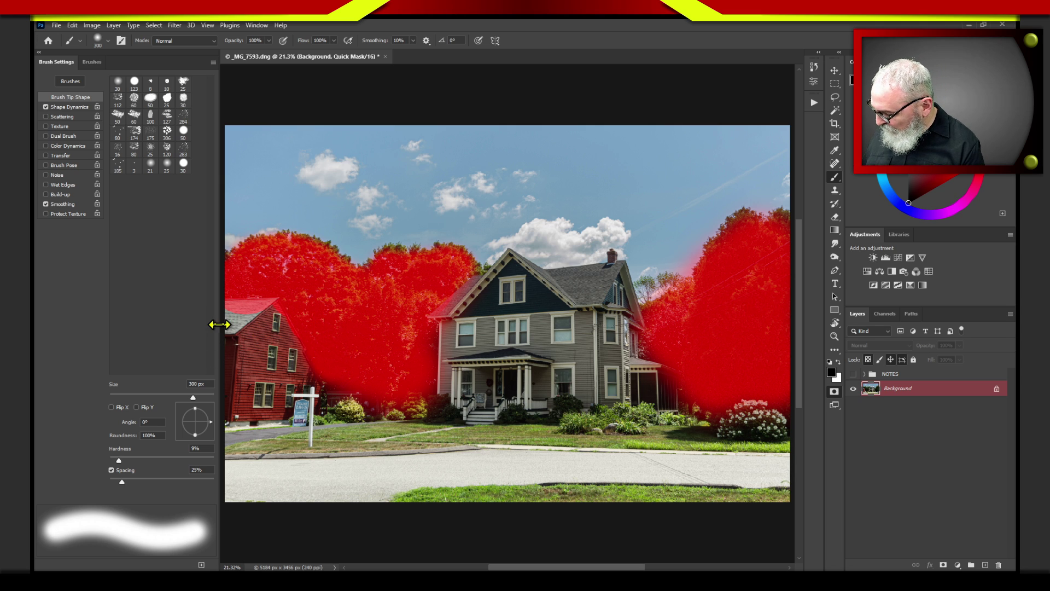
key(e)
mouse_move(243, 321)
mouse_down()
mouse_move(281, 353)
mouse_move(266, 329)
mouse_move(272, 359)
mouse_move(287, 367)
mouse_move(271, 334)
mouse_move(299, 380)
mouse_move(268, 318)
mouse_move(226, 317)
mouse_move(272, 337)
mouse_move(312, 405)
mouse_move(383, 419)
mouse_move(439, 417)
mouse_move(463, 378)
mouse_move(447, 321)
mouse_up()
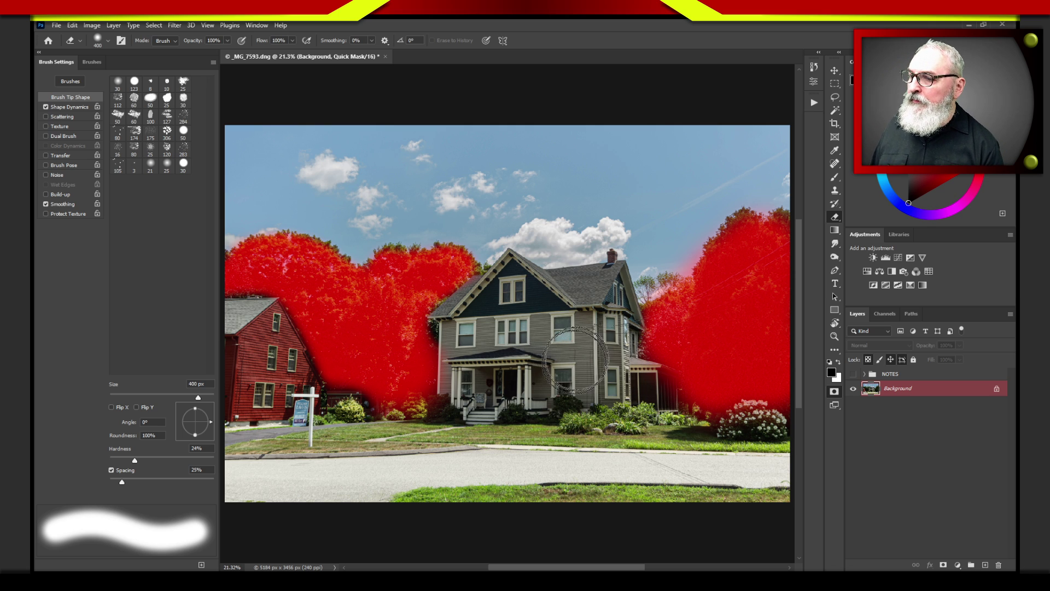
Step: Exit Quick Mask mode and add a Curves adjustment layer from the selection, inverting its mask to affect only the trees
click(899, 259)
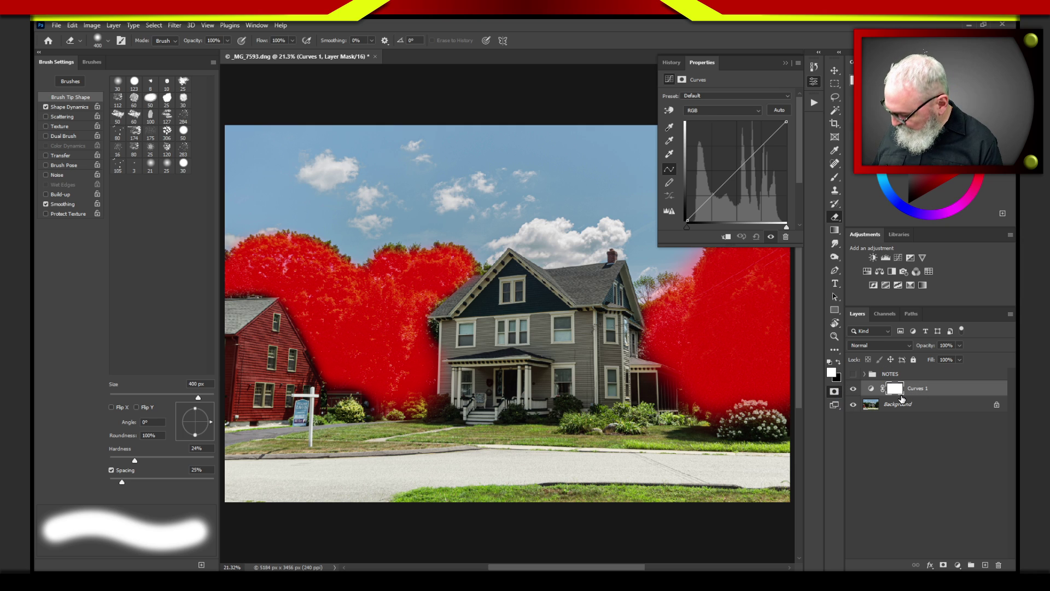
key(ctrl+z)
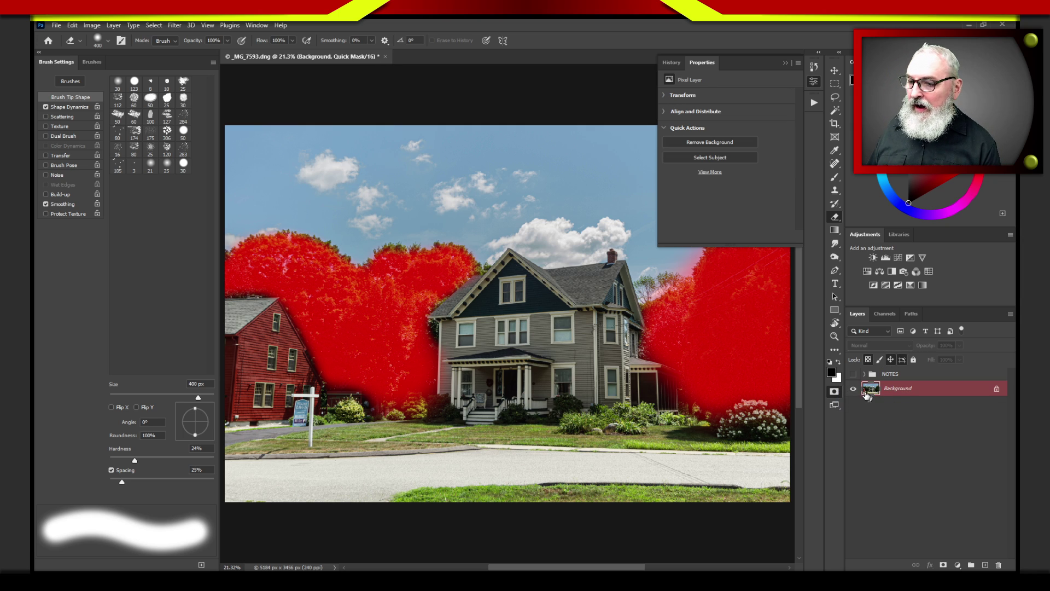
click(835, 397)
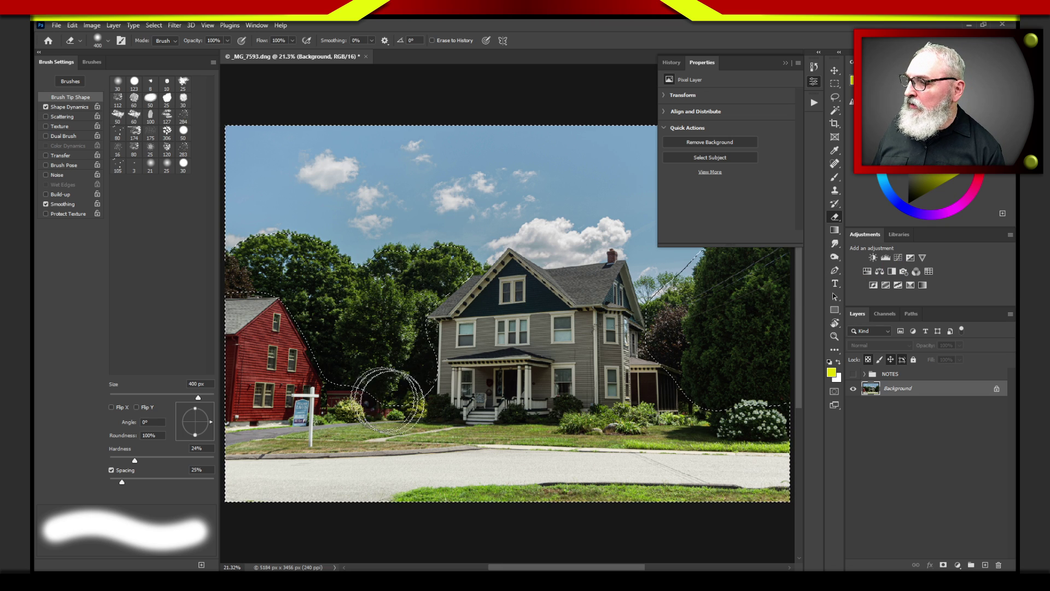
click(898, 259)
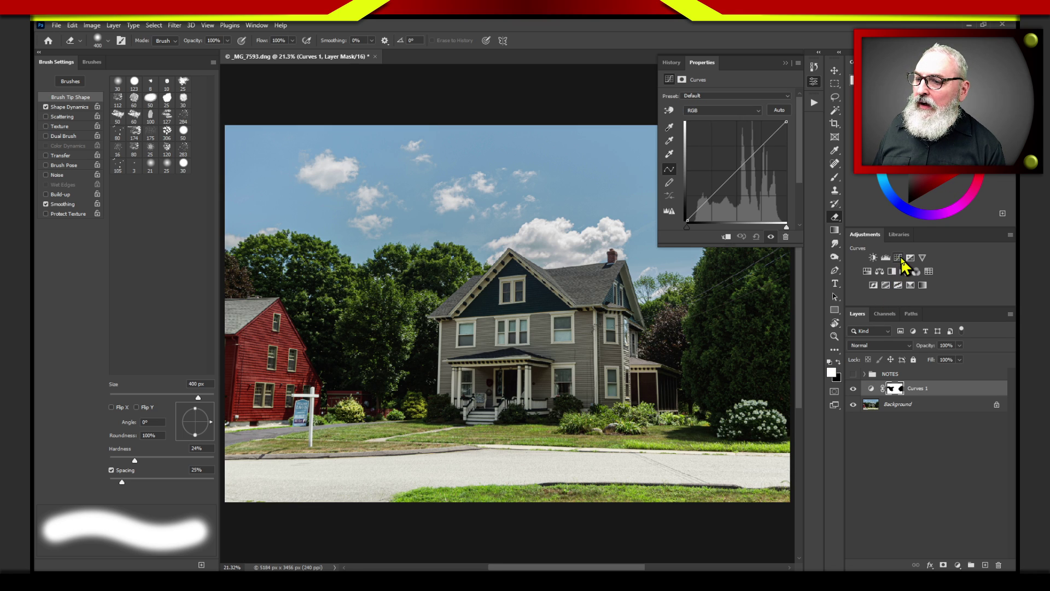
click(897, 390)
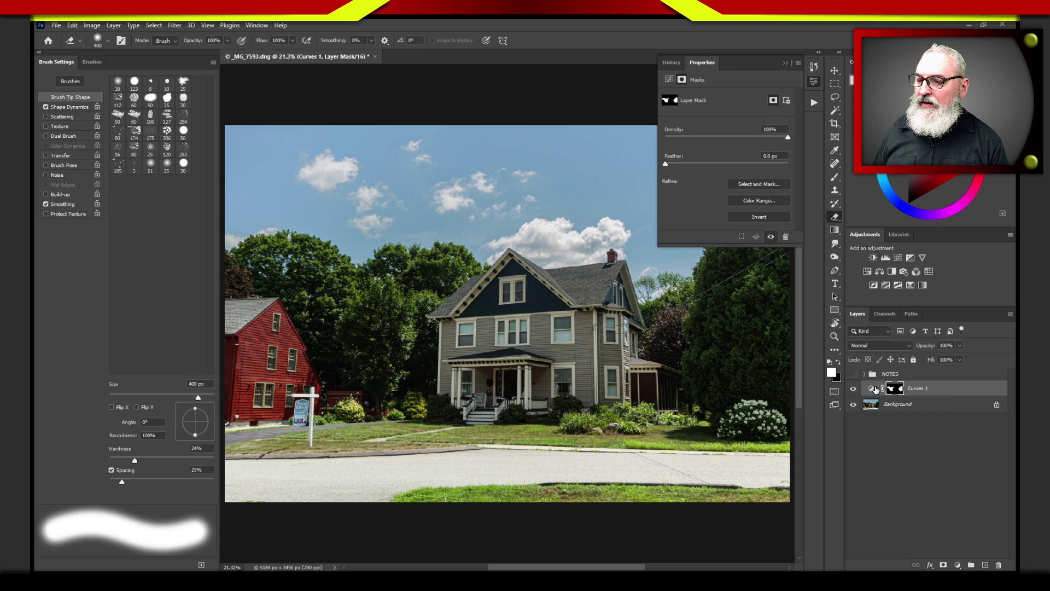
Step: Lift the midtones of the Curves 1 adjustment to brighten the trees, and compare the photo with the layer hidden and shown
click(871, 388)
mouse_move(741, 166)
mouse_down()
mouse_move(748, 179)
mouse_move(725, 168)
mouse_up()
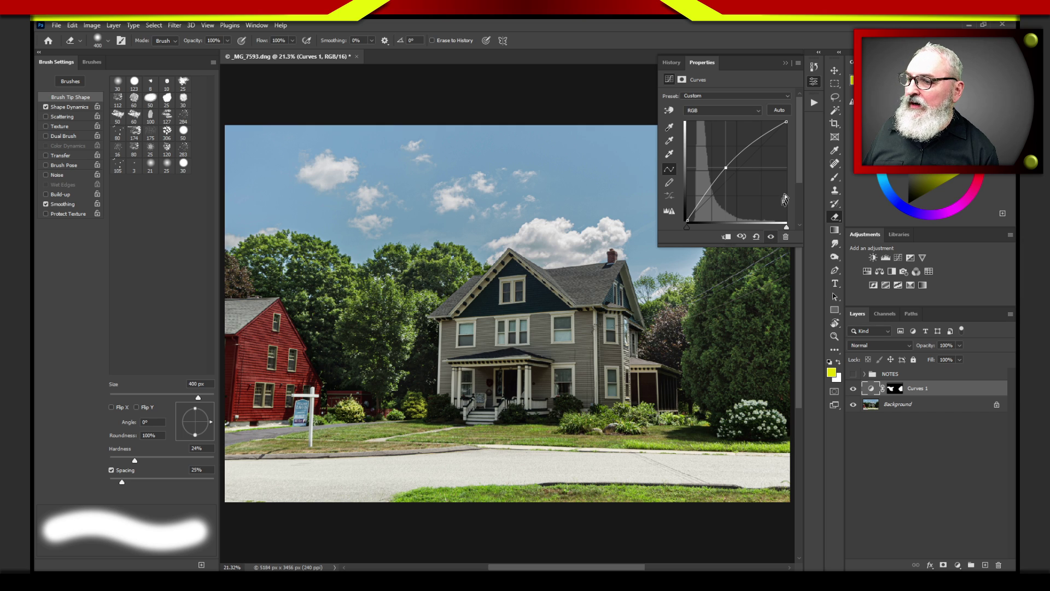
click(854, 389)
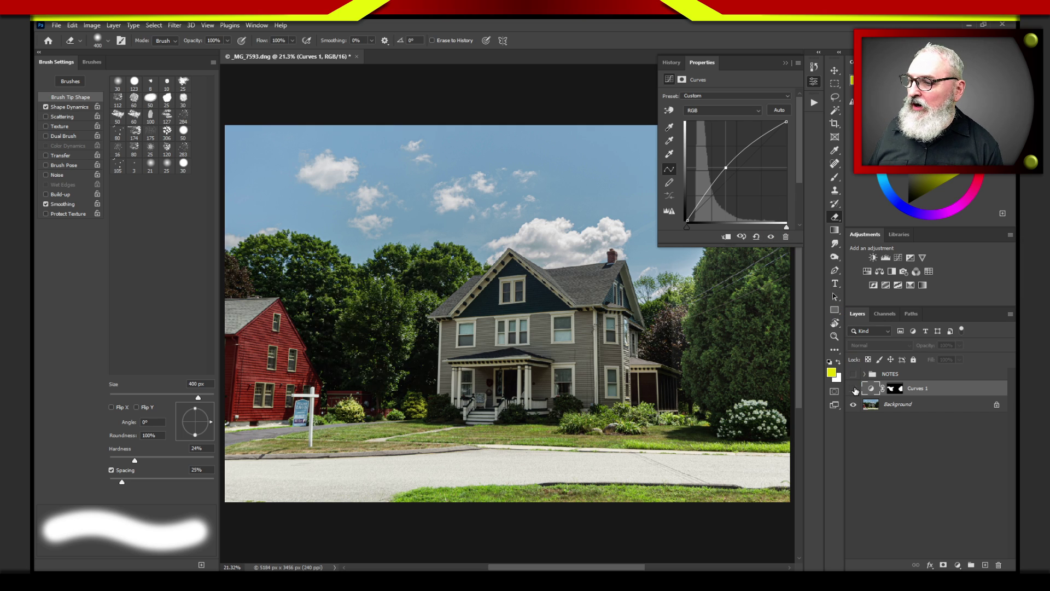
click(854, 389)
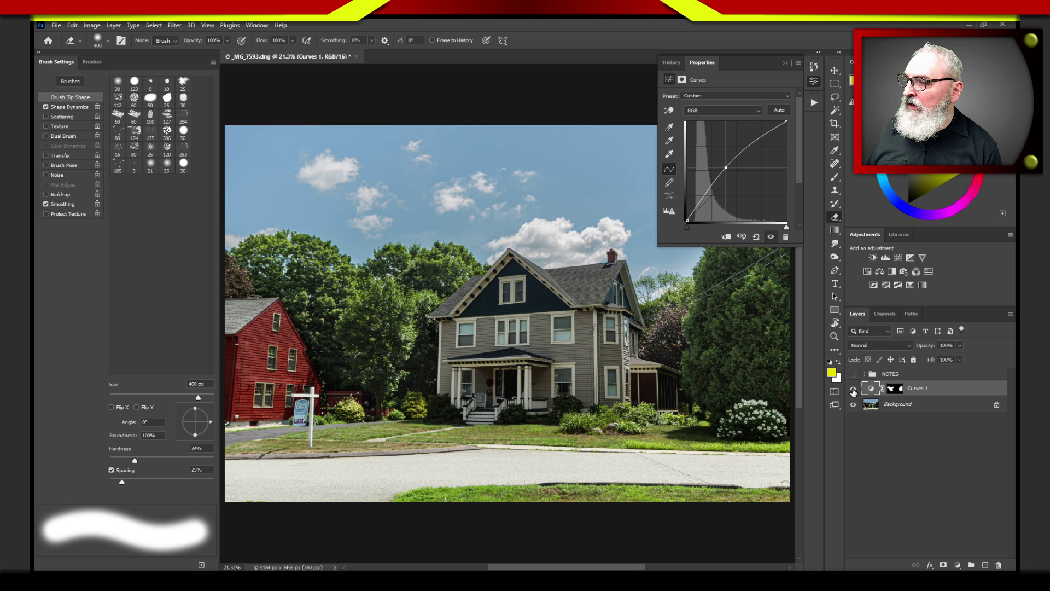
click(854, 389)
click(854, 389)
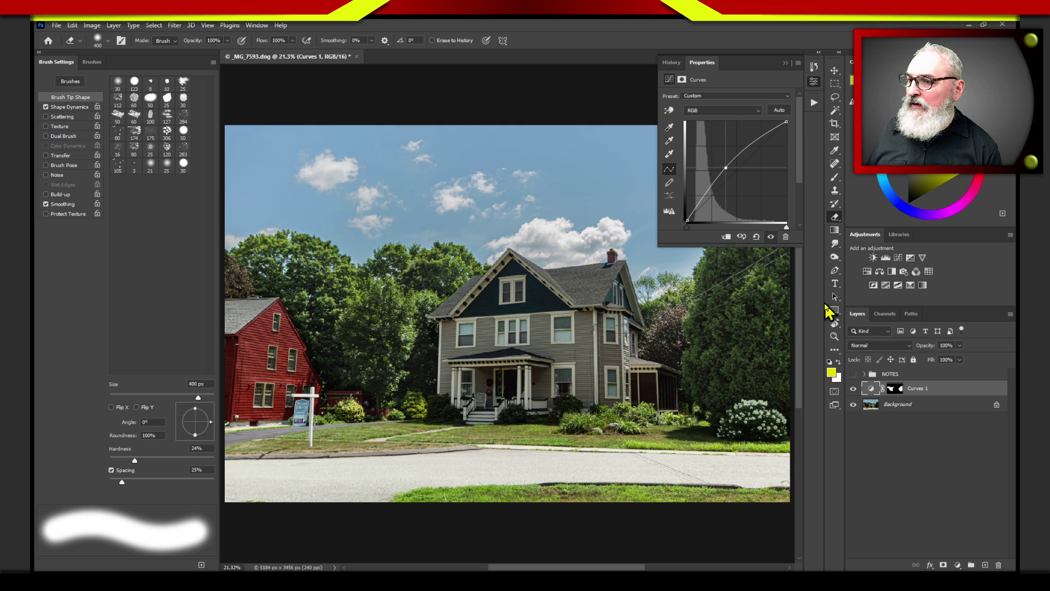
Step: Move the curve's midtone point down toward the shadows and add a second point in the highlights to limit the brightening
drag(723, 173, 714, 186)
click(763, 144)
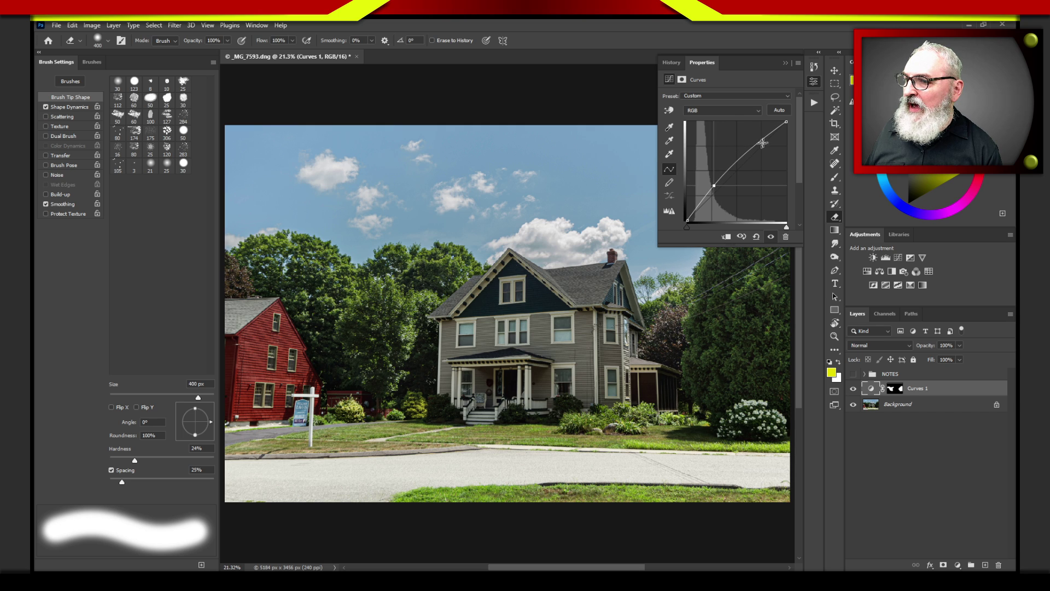
drag(763, 145, 762, 145)
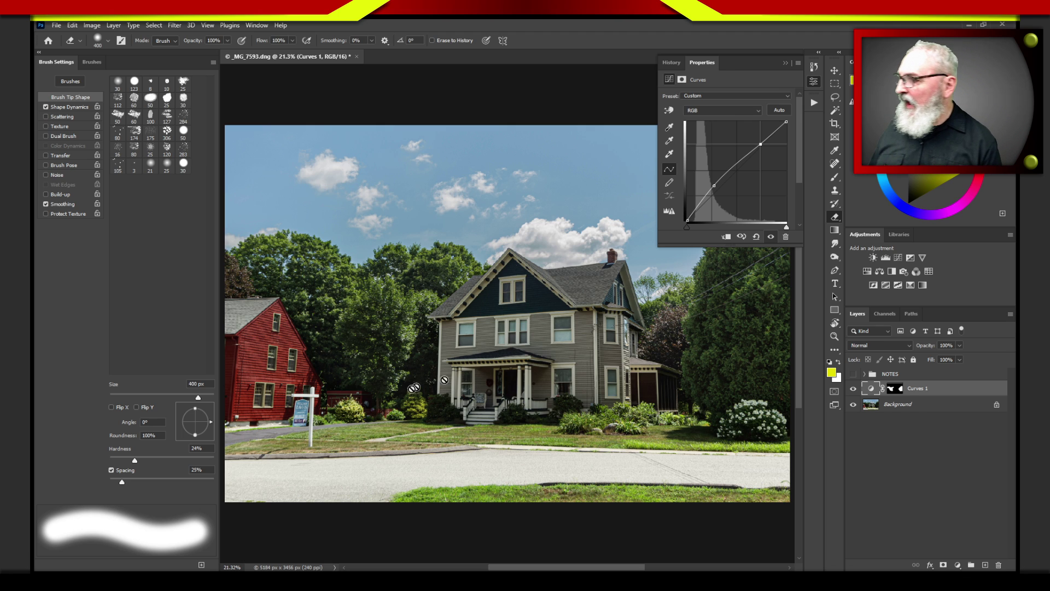
Step: Enter Quick Mask mode on the Curves 1 layer with the default black and white colors
key(q)
key(d)
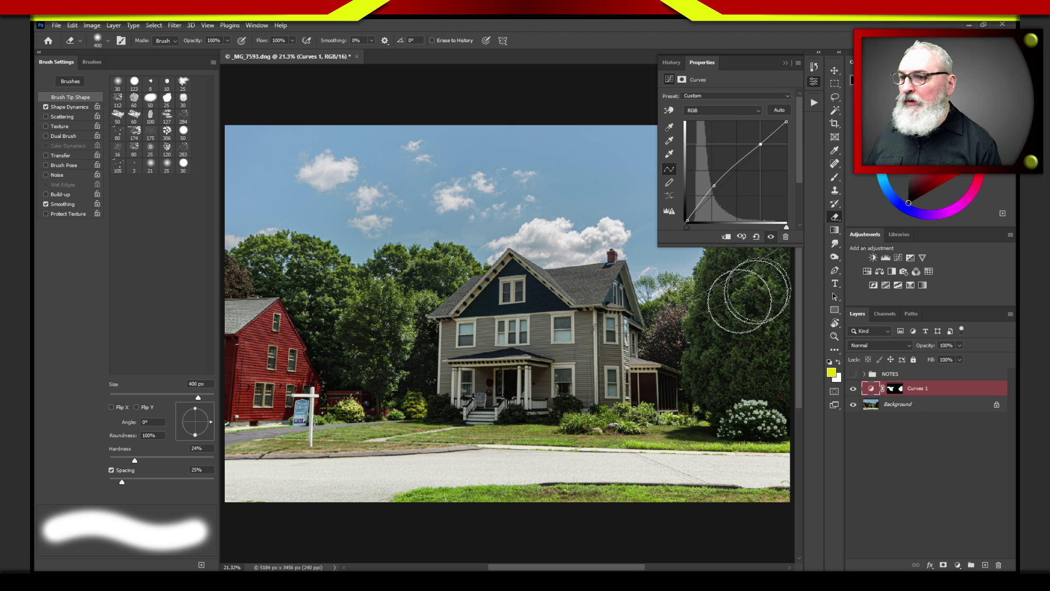
Step: Examine the edit history and the list of available panels, returning to the Curves properties
click(814, 81)
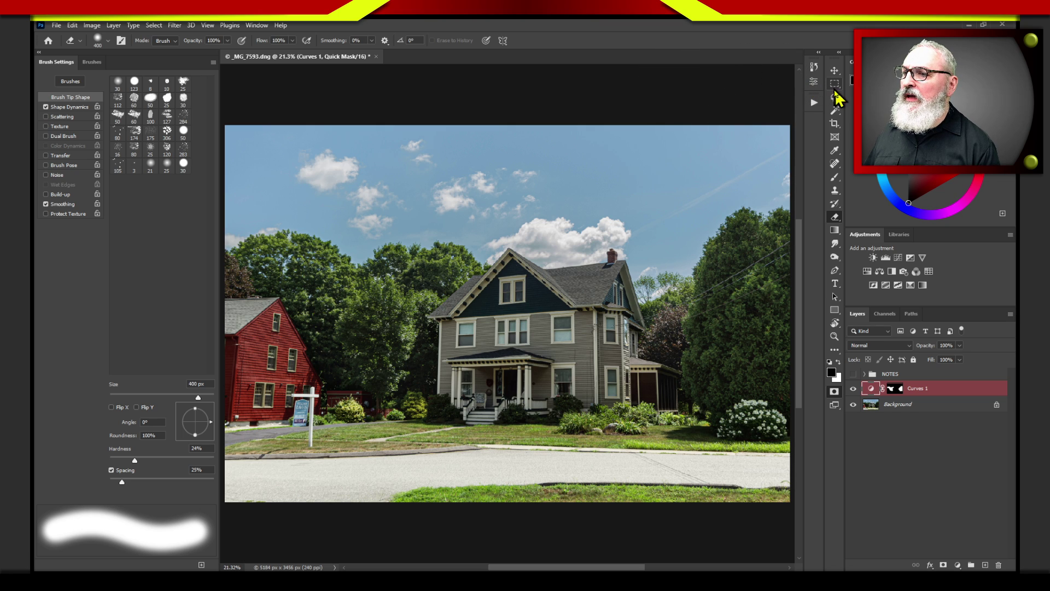
click(814, 85)
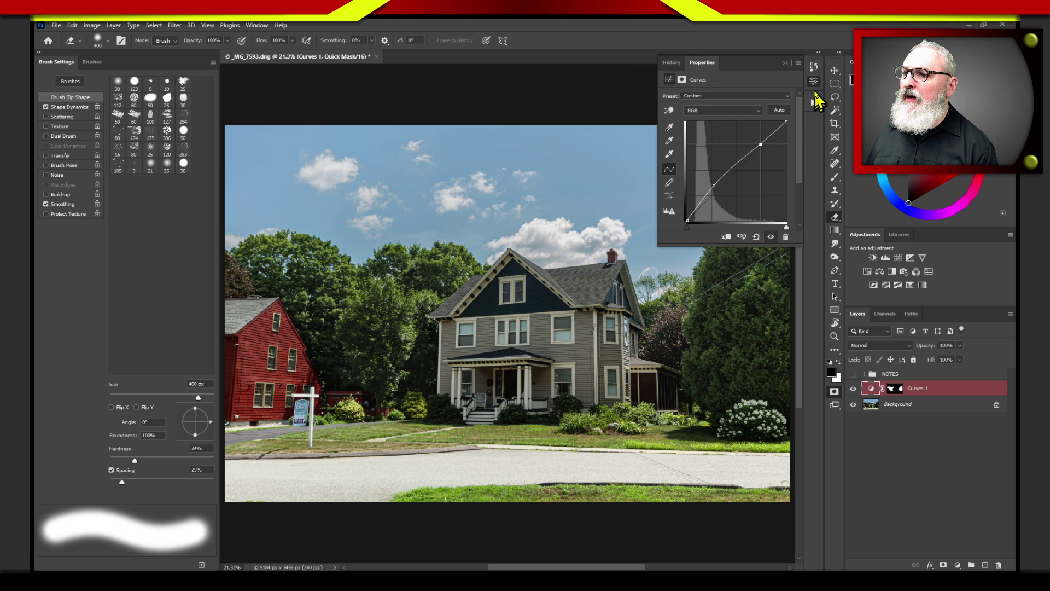
click(815, 68)
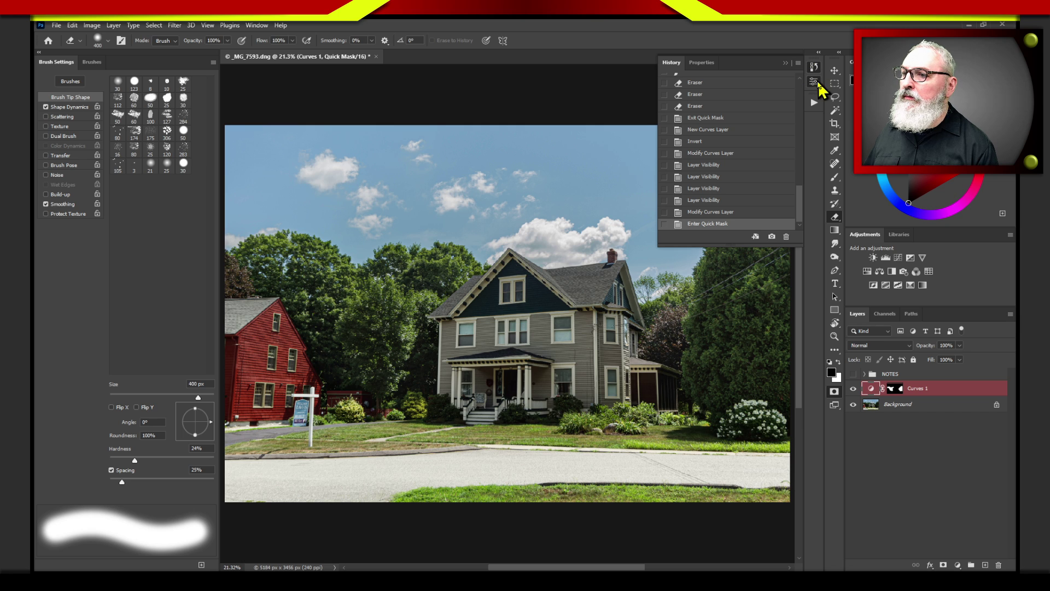
click(815, 82)
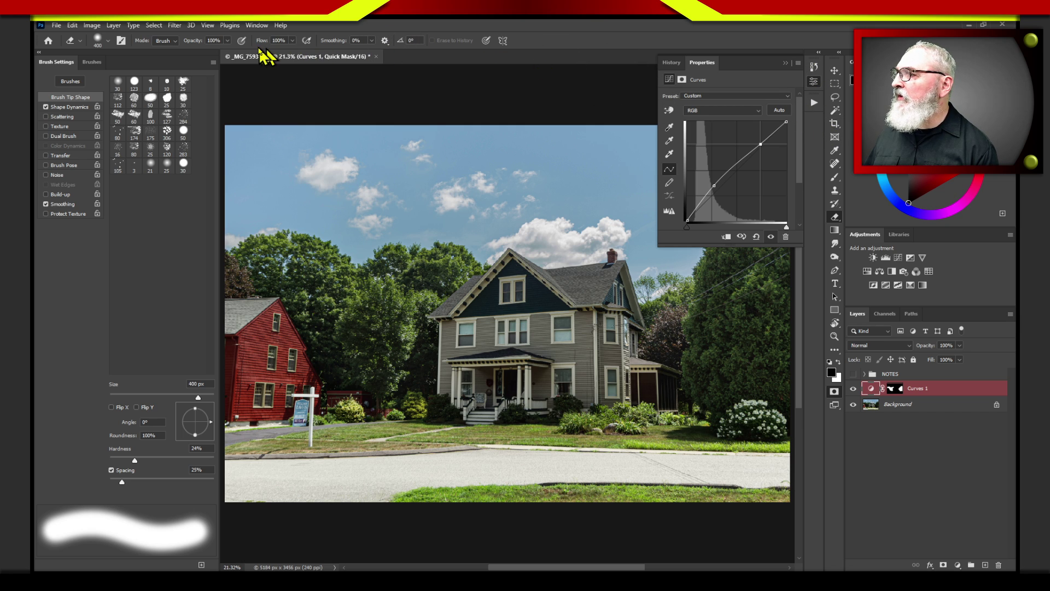
click(257, 26)
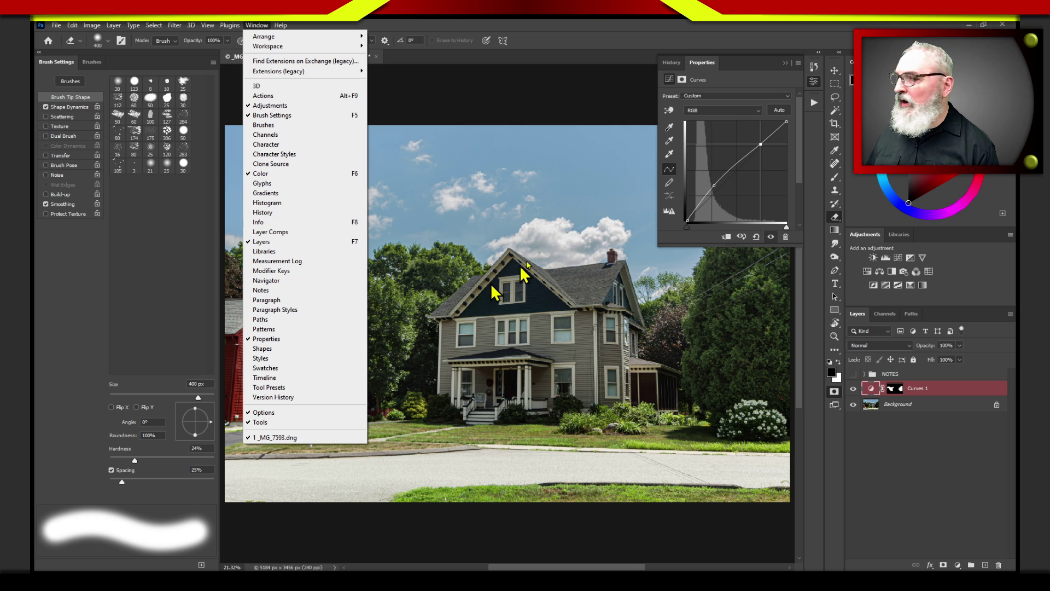
click(813, 87)
click(813, 83)
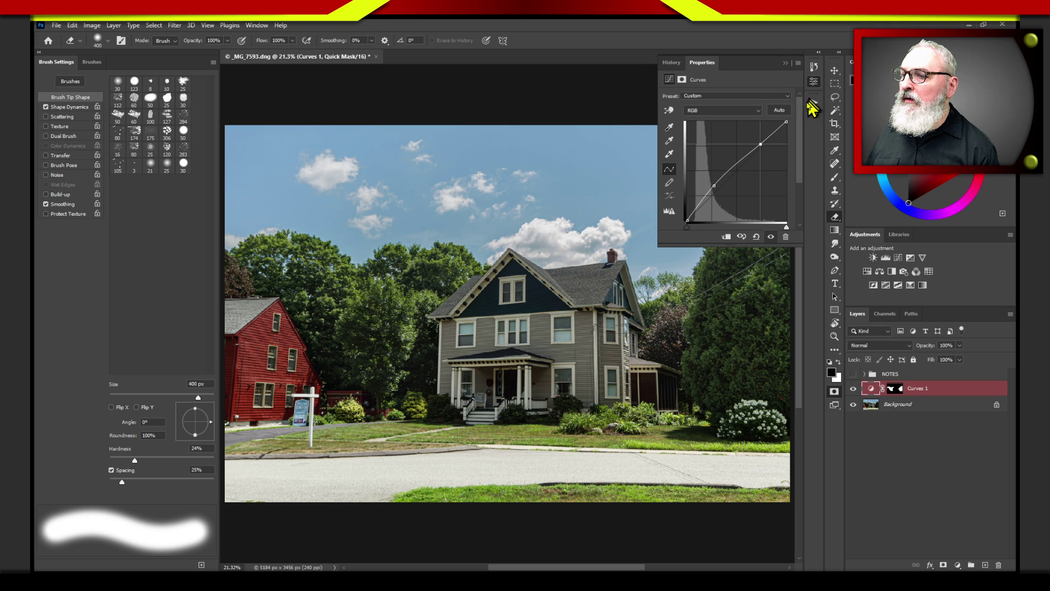
Step: Toggle Quick Mask mode off and back on for the Curves 1 layer
click(834, 392)
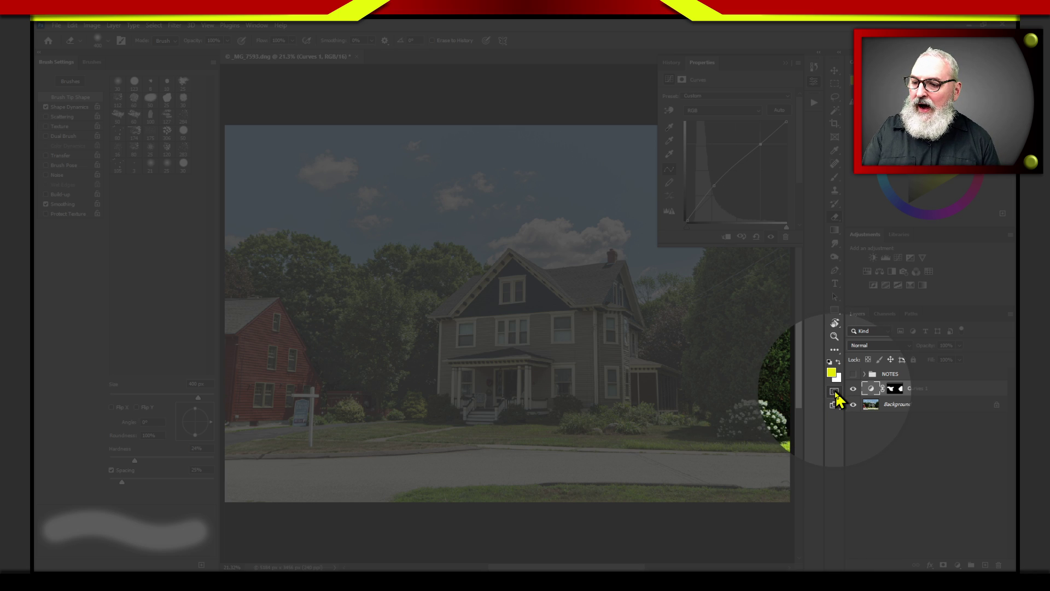
click(835, 394)
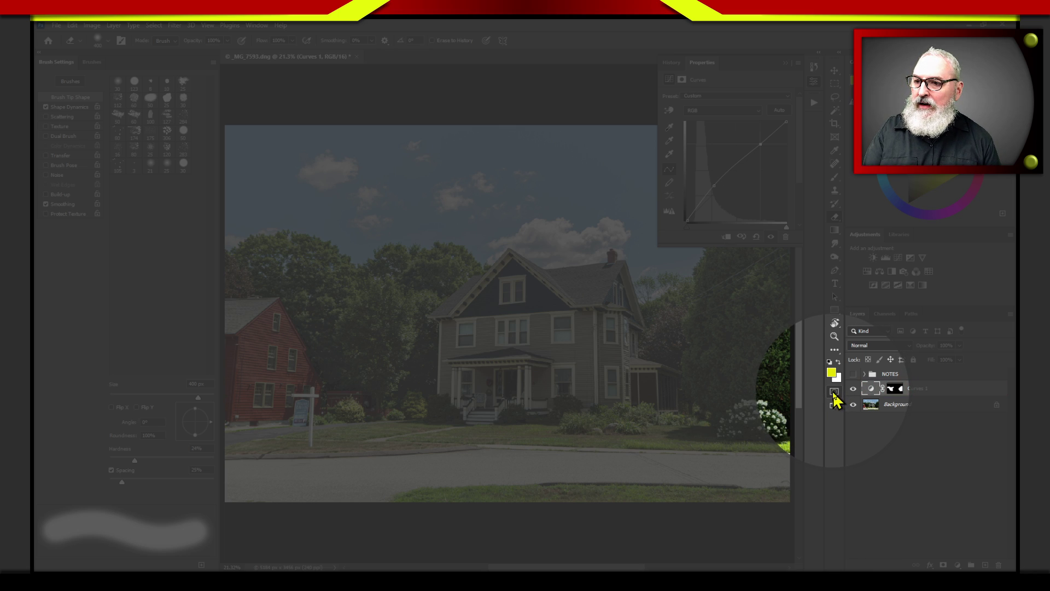
click(833, 393)
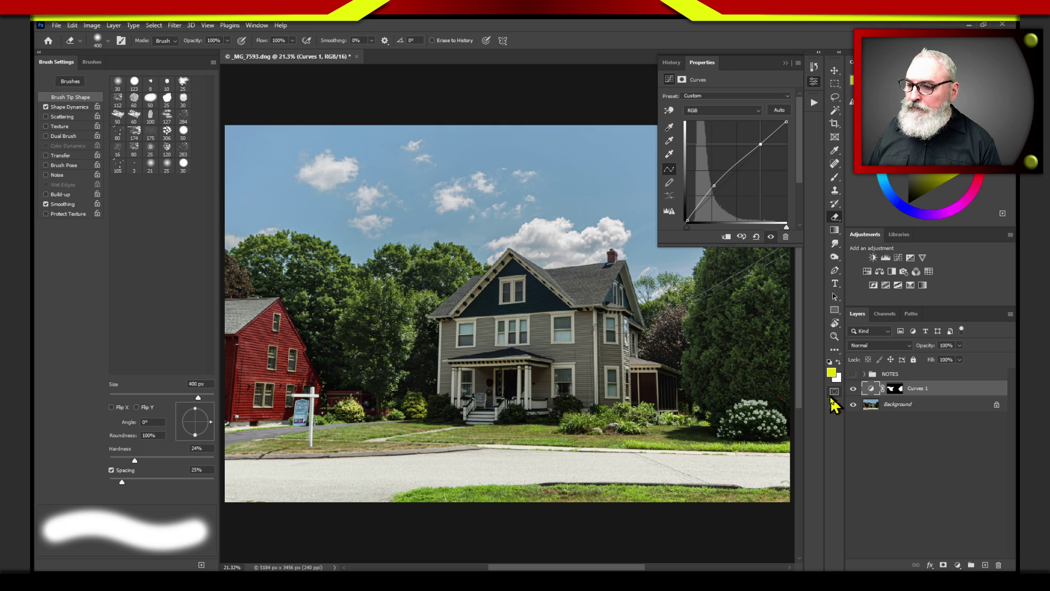
click(834, 392)
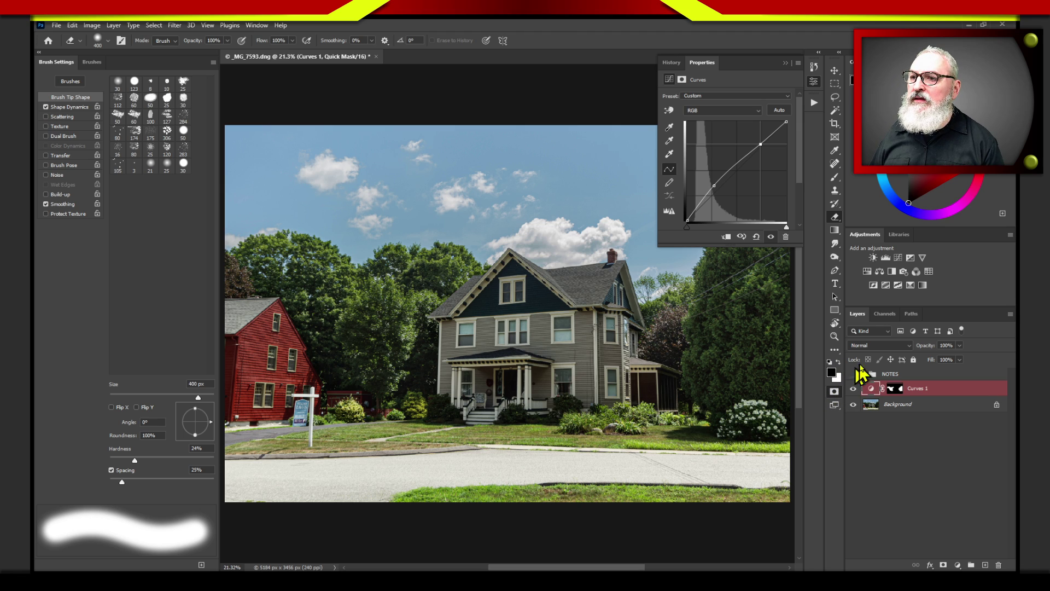
click(72, 25)
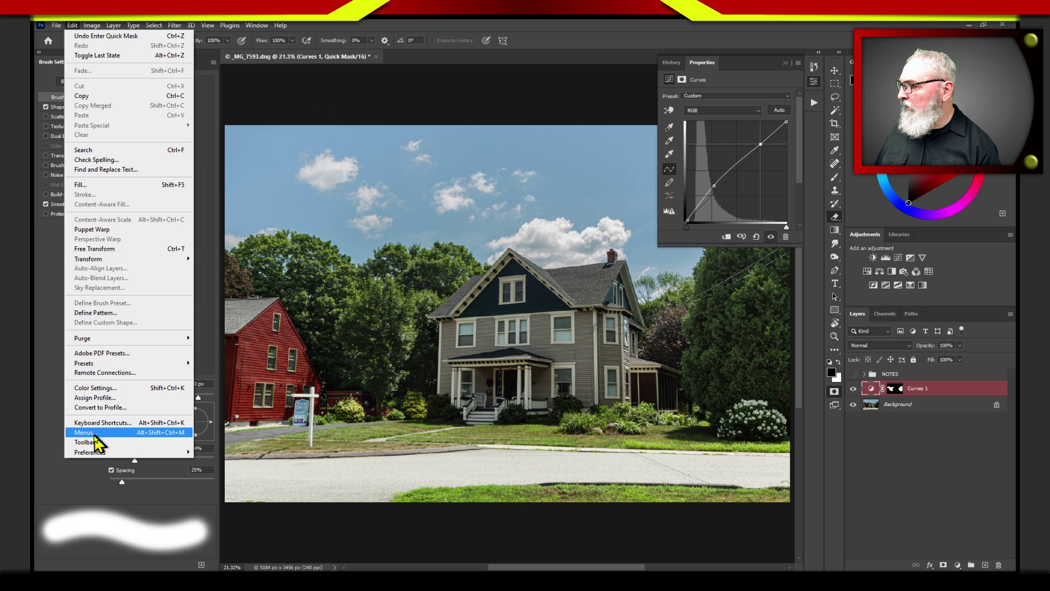
mouse_move(98, 452)
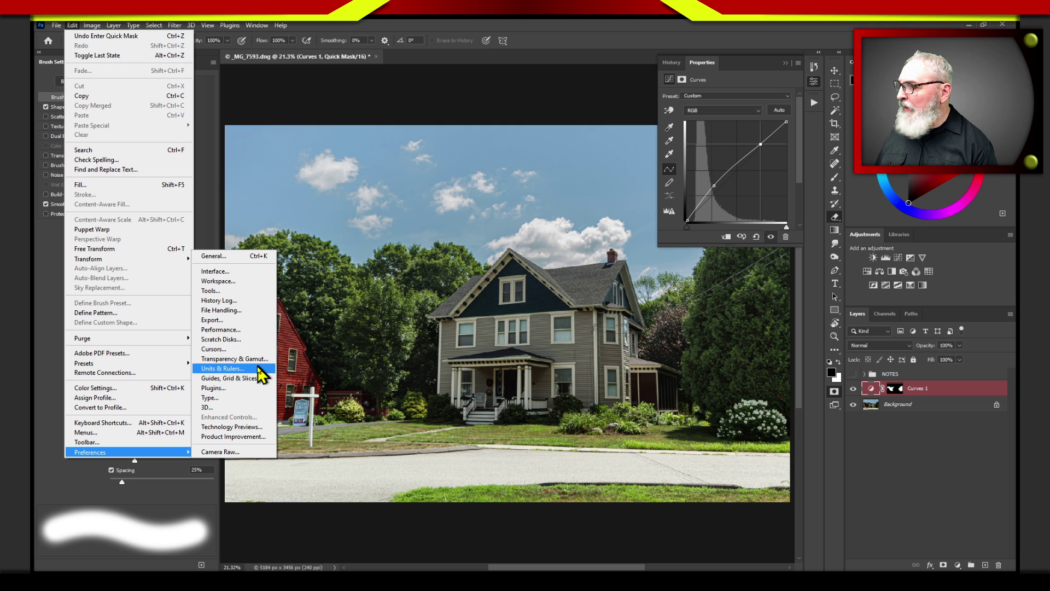
click(835, 392)
click(835, 392)
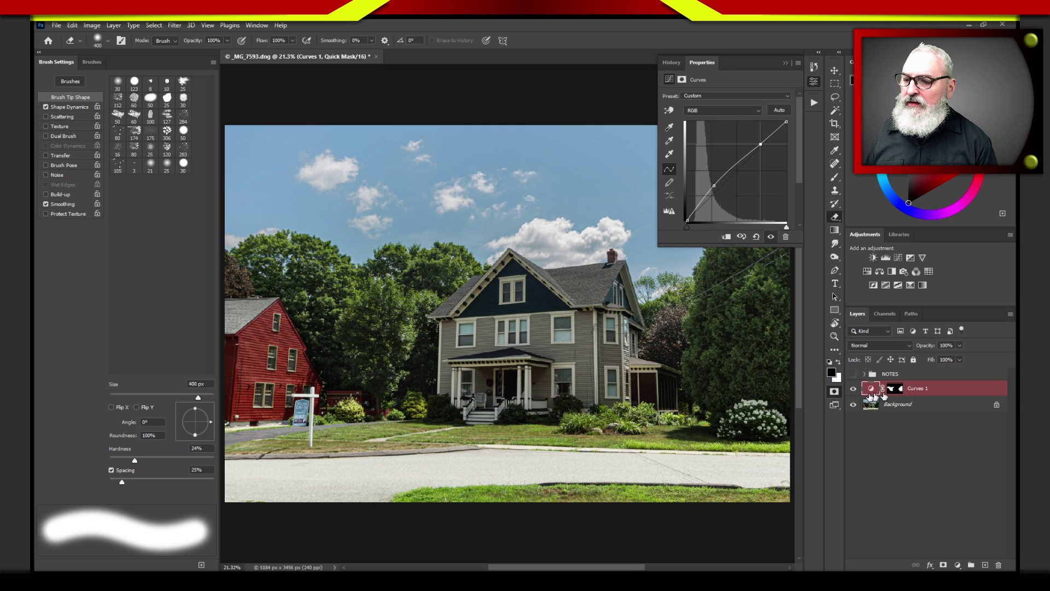
Step: Set the Quick Mask options so color indicates selected areas, using bright green (R 66, G 255, B 0) as the overlay color
double_click(834, 392)
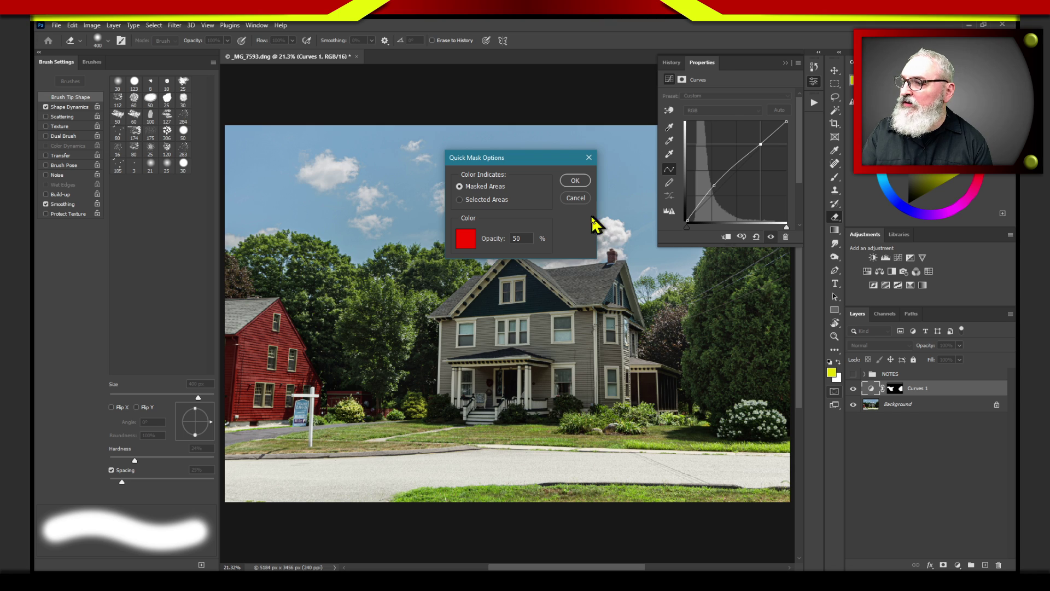
click(569, 235)
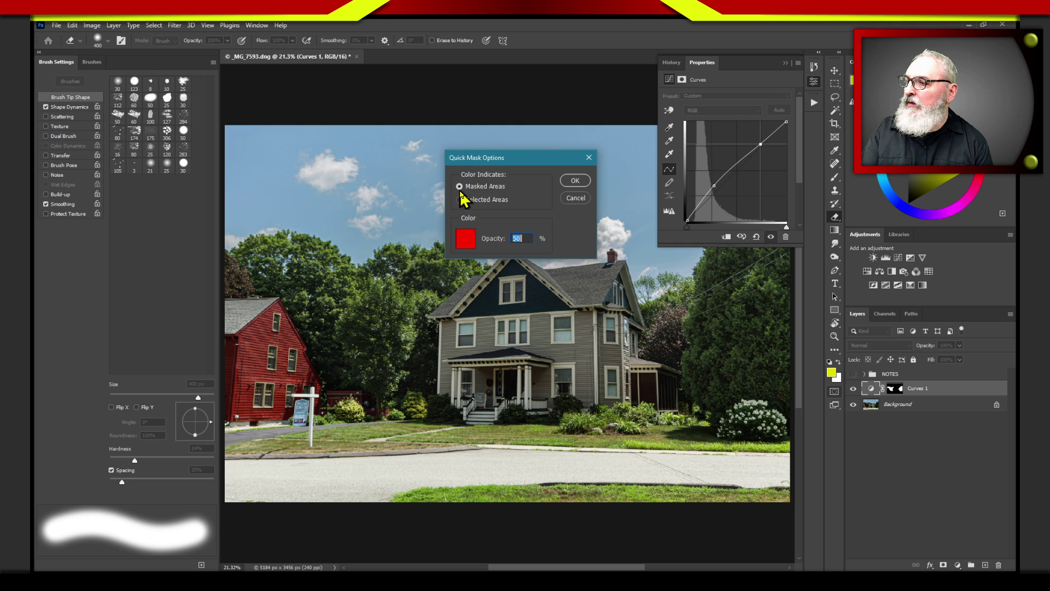
click(499, 189)
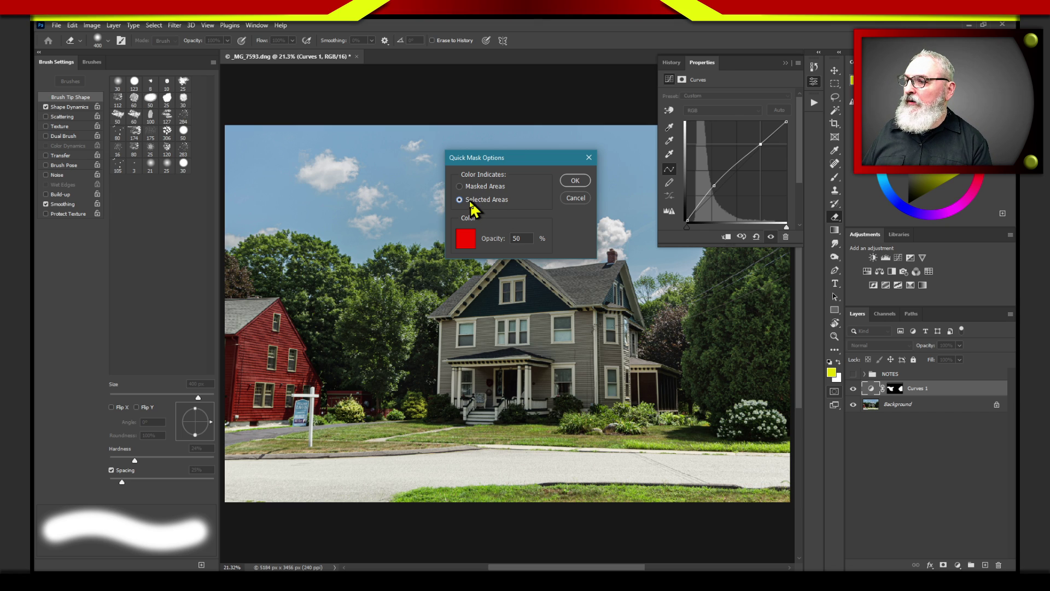
click(464, 239)
drag(537, 250, 535, 244)
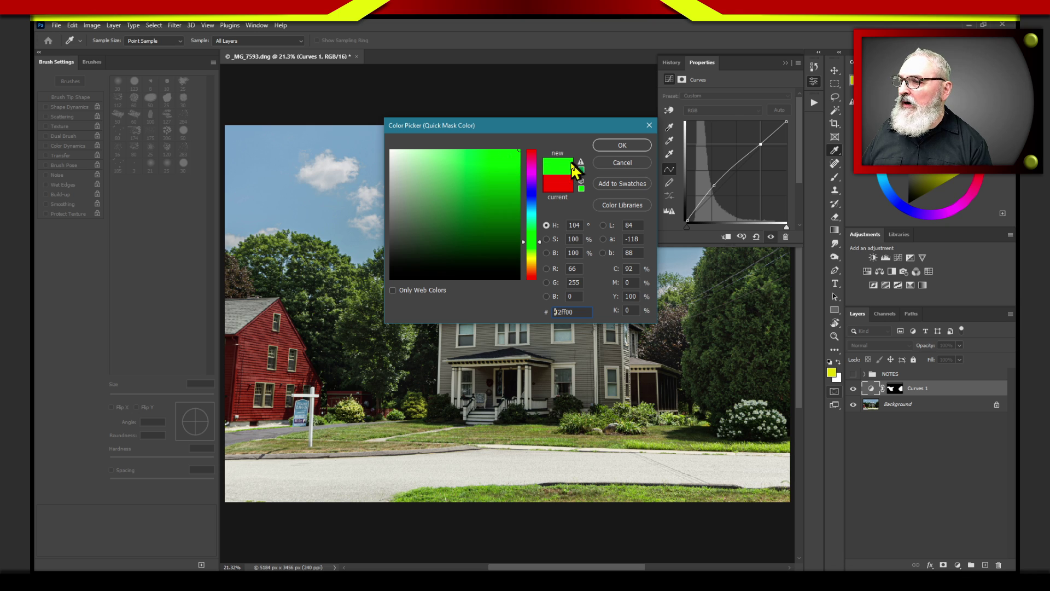
click(627, 149)
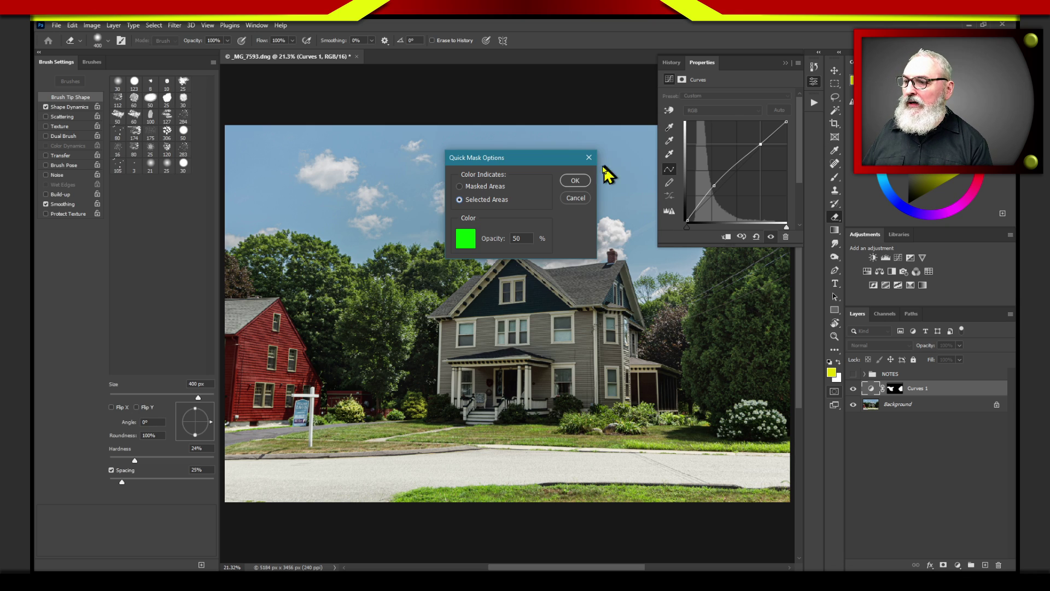
click(574, 181)
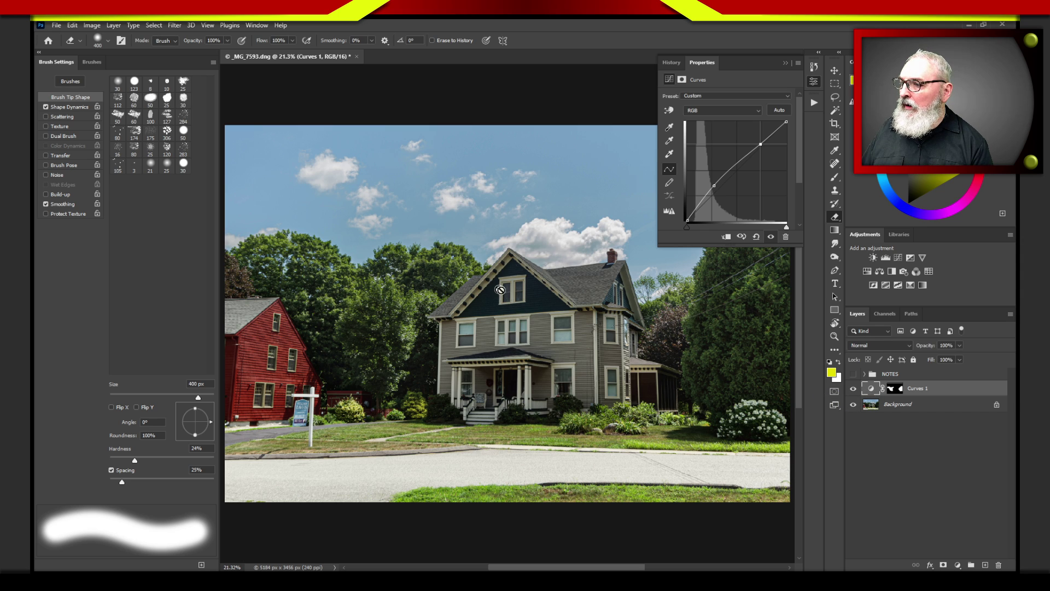
Step: Enter Quick Mask mode, make the Background layer active and switch to the Brush tool
click(834, 392)
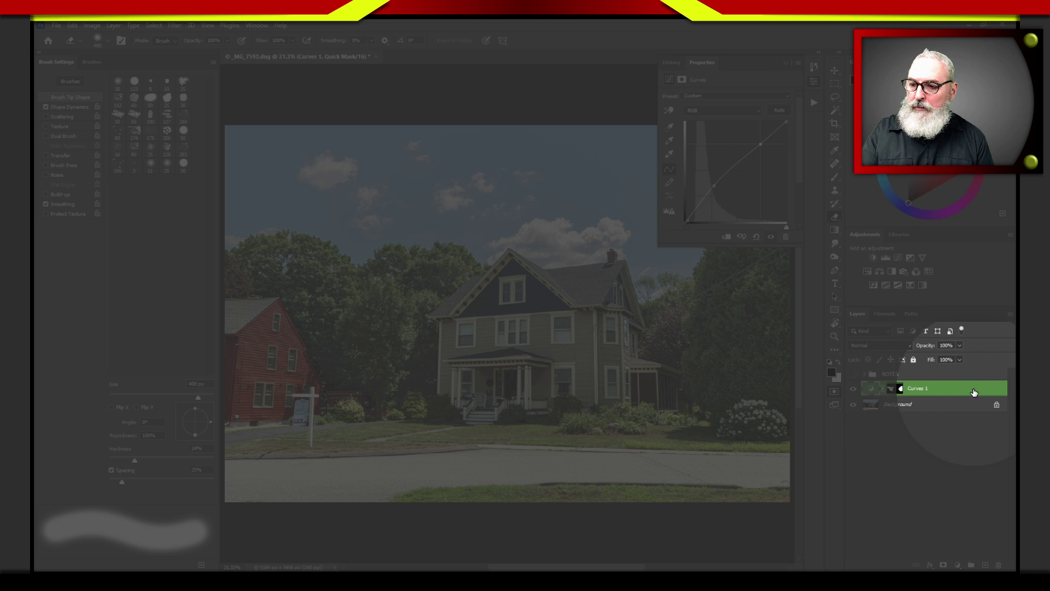
click(912, 406)
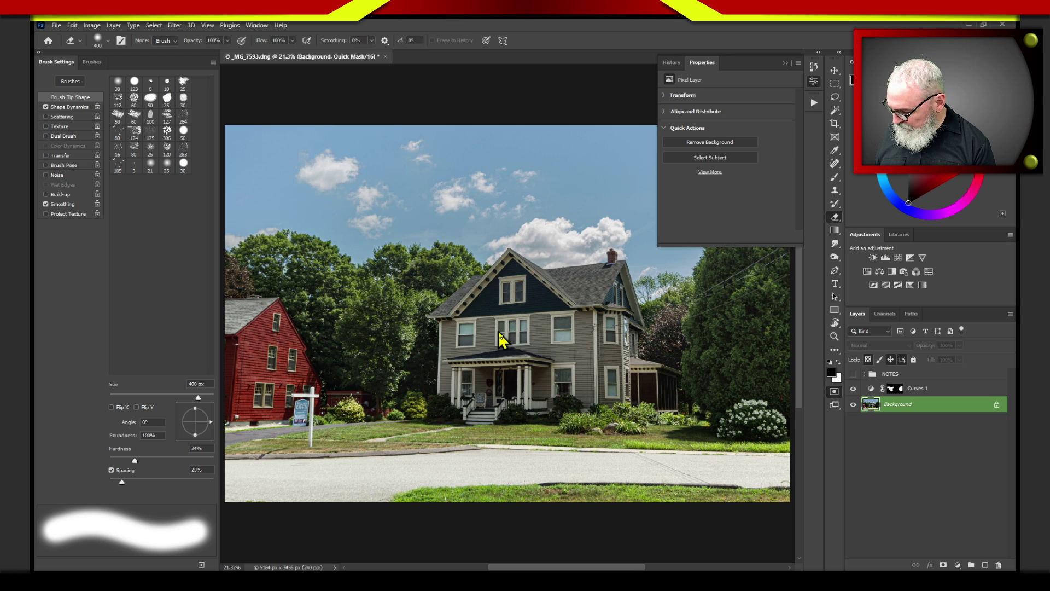
key(b)
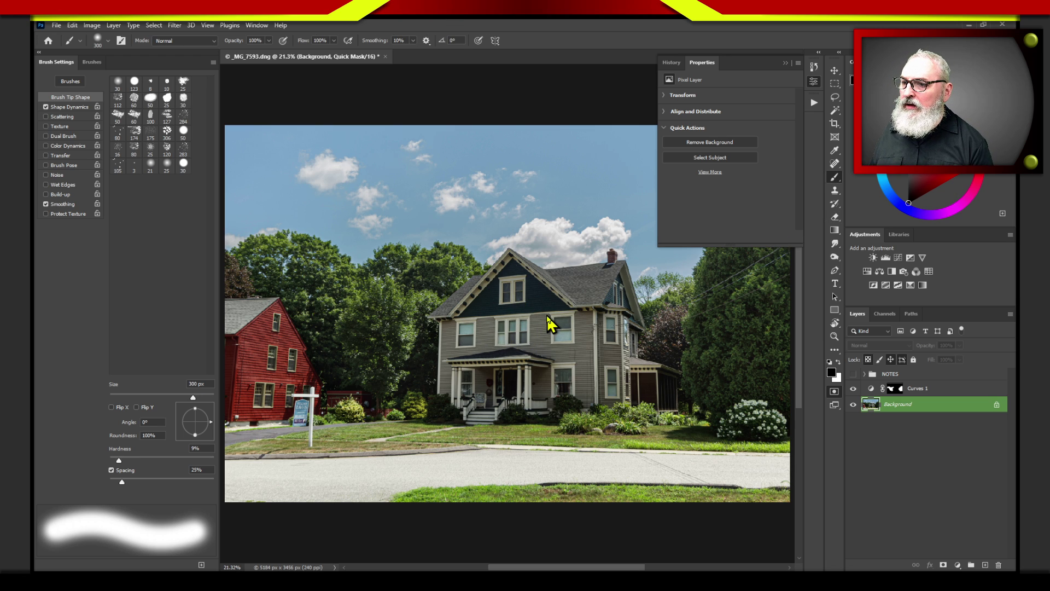
drag(551, 290, 547, 292)
drag(543, 283, 536, 286)
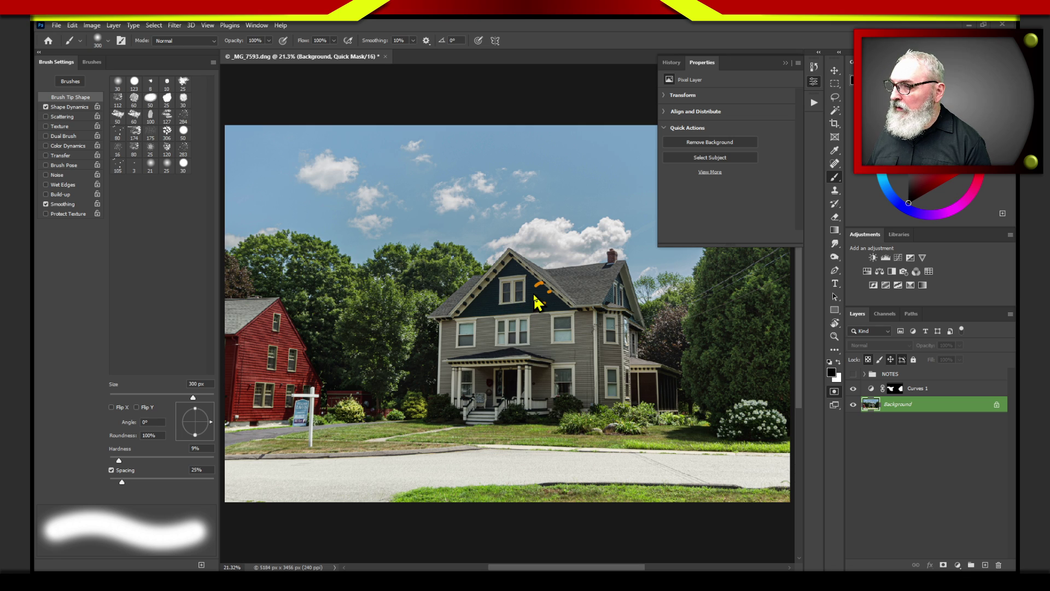
drag(536, 293, 492, 328)
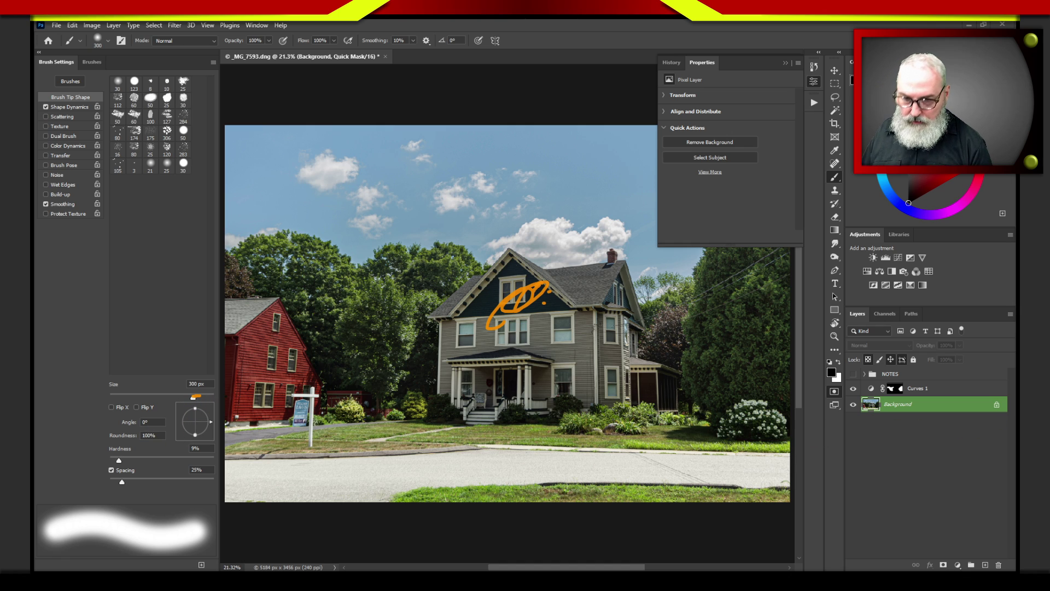
key(ctrl+z)
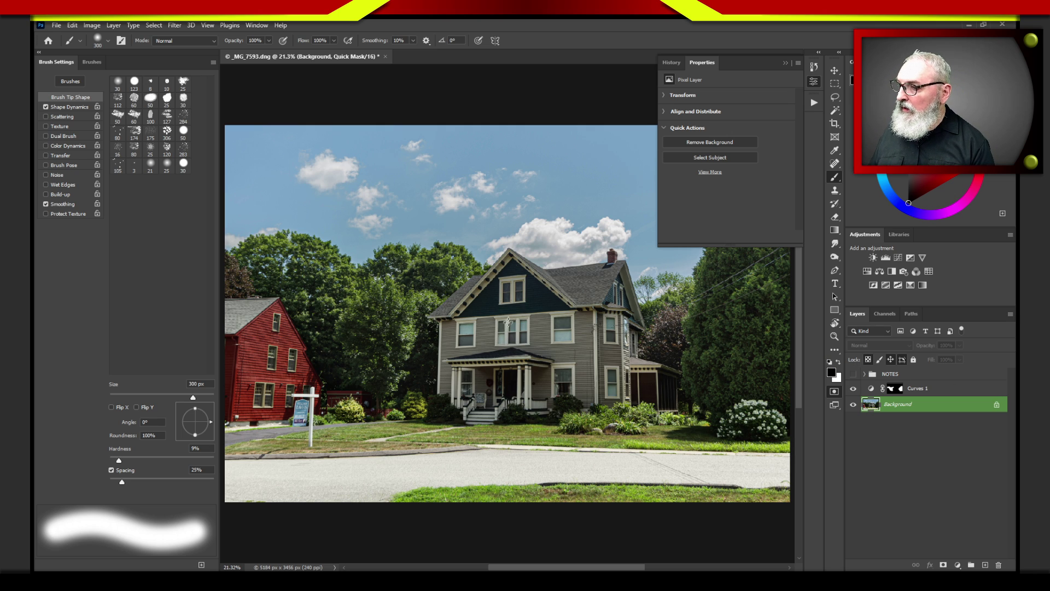
mouse_move(508, 321)
mouse_down()
mouse_move(498, 345)
mouse_move(532, 328)
mouse_move(519, 317)
mouse_move(487, 324)
mouse_move(504, 266)
mouse_move(453, 313)
mouse_move(451, 323)
mouse_move(484, 340)
mouse_move(465, 327)
mouse_move(454, 383)
mouse_up()
mouse_move(479, 336)
mouse_down()
mouse_move(563, 294)
mouse_move(518, 261)
mouse_move(551, 290)
mouse_move(609, 281)
mouse_move(536, 285)
mouse_move(615, 284)
mouse_move(628, 314)
mouse_move(612, 274)
mouse_move(617, 326)
mouse_move(581, 309)
mouse_move(538, 356)
mouse_move(493, 370)
mouse_move(524, 329)
mouse_move(576, 322)
mouse_move(496, 298)
mouse_move(440, 325)
mouse_move(464, 321)
mouse_move(452, 403)
mouse_move(558, 401)
mouse_move(518, 398)
mouse_move(565, 353)
mouse_move(477, 366)
mouse_move(524, 377)
mouse_move(494, 391)
mouse_move(611, 371)
mouse_move(610, 309)
mouse_move(616, 353)
mouse_move(597, 326)
mouse_move(596, 364)
mouse_move(671, 386)
mouse_move(641, 368)
mouse_move(663, 406)
mouse_move(606, 393)
mouse_move(563, 415)
mouse_move(545, 393)
mouse_up()
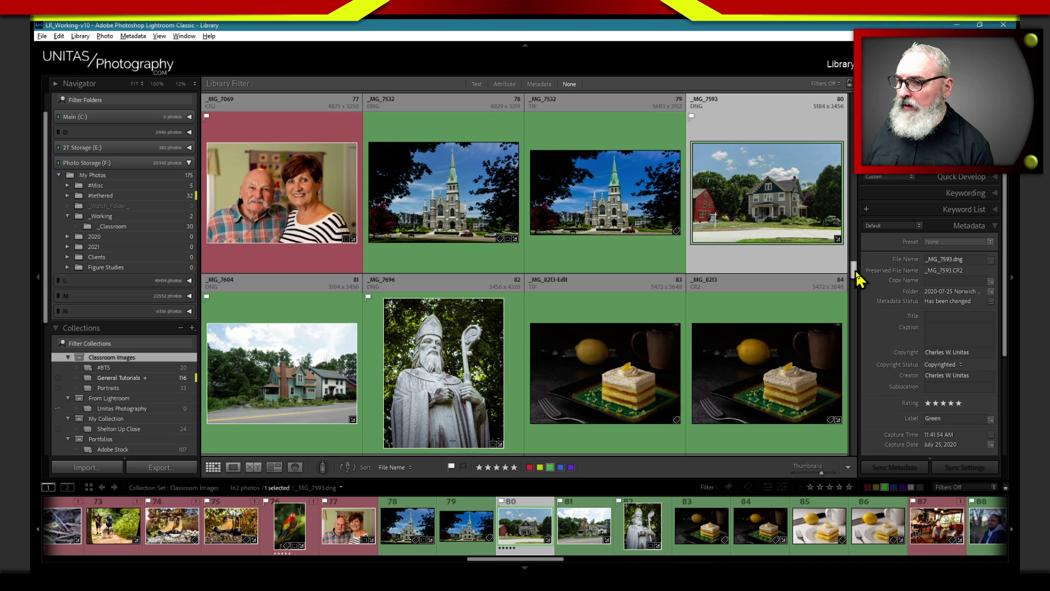
Step: Find the portrait _MG_9337 in the Lightroom Classic library and open it in Photoshop for editing
drag(857, 279, 858, 300)
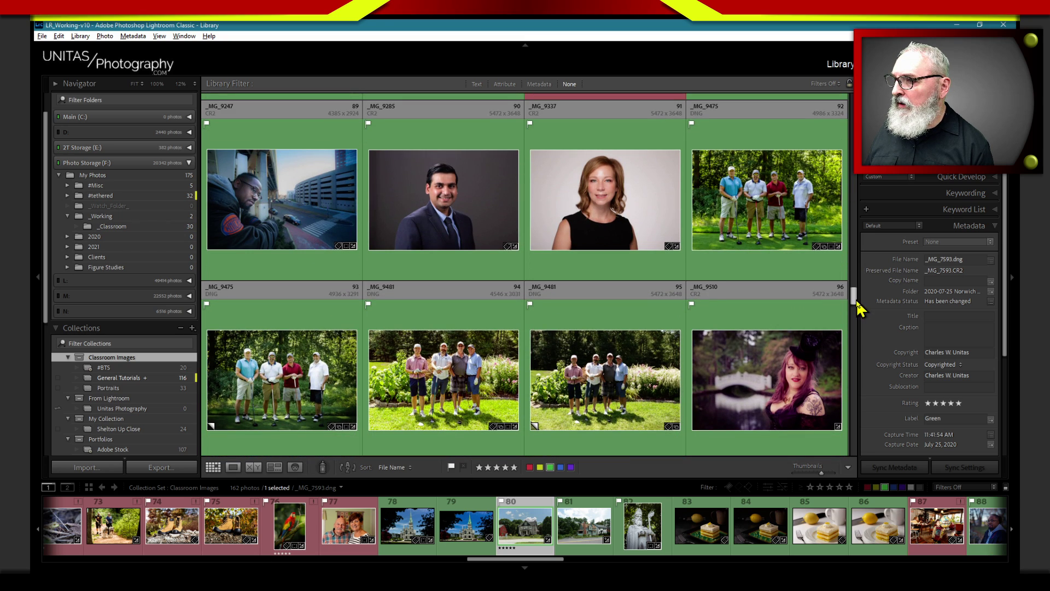
click(614, 226)
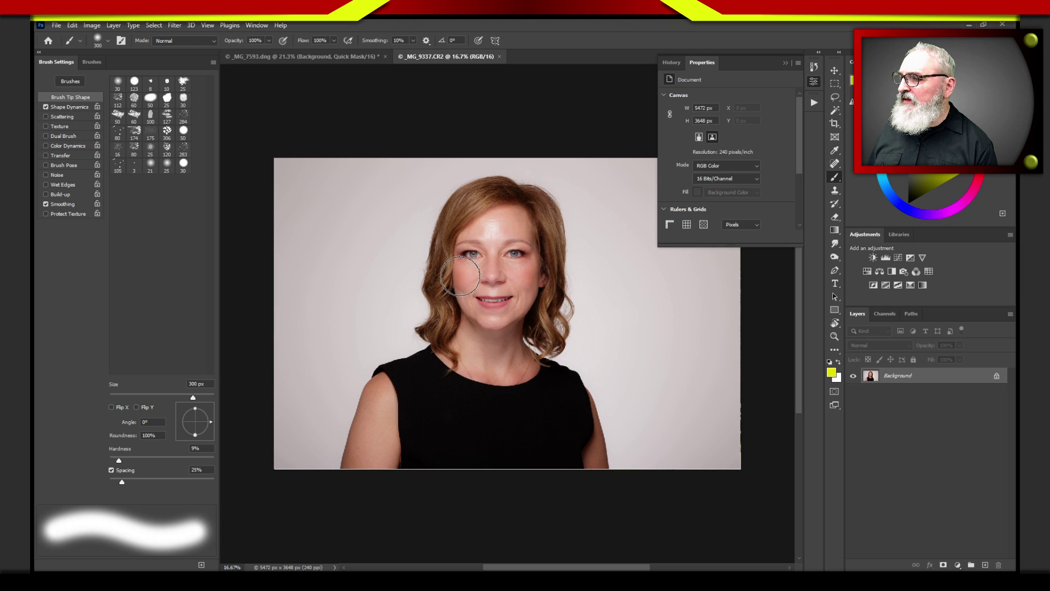
scroll(460, 275, up, 2)
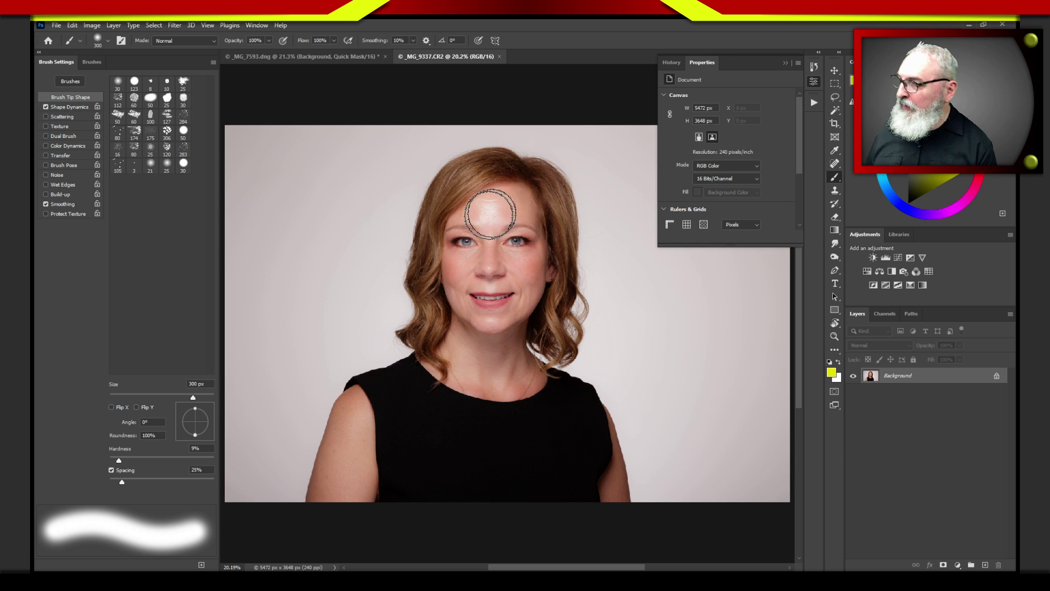
mouse_move(504, 204)
mouse_down()
mouse_move(477, 204)
mouse_move(523, 206)
mouse_move(518, 186)
mouse_move(534, 220)
mouse_move(462, 220)
mouse_move(491, 200)
mouse_move(503, 205)
mouse_move(485, 228)
mouse_move(496, 222)
mouse_move(492, 245)
mouse_move(474, 224)
mouse_move(491, 252)
mouse_move(468, 264)
mouse_move(448, 255)
mouse_move(473, 253)
mouse_move(443, 253)
mouse_move(467, 257)
mouse_move(453, 287)
mouse_move(464, 306)
mouse_move(451, 264)
mouse_move(462, 311)
mouse_move(512, 309)
mouse_move(482, 318)
mouse_move(500, 320)
mouse_move(536, 290)
mouse_move(536, 223)
mouse_move(533, 280)
mouse_move(535, 255)
mouse_move(503, 261)
mouse_move(524, 256)
mouse_move(491, 248)
mouse_move(500, 240)
mouse_move(520, 259)
mouse_move(504, 284)
mouse_move(468, 283)
mouse_move(525, 286)
mouse_move(486, 260)
mouse_move(481, 270)
mouse_move(519, 284)
mouse_move(503, 295)
mouse_move(458, 262)
mouse_move(494, 246)
mouse_up()
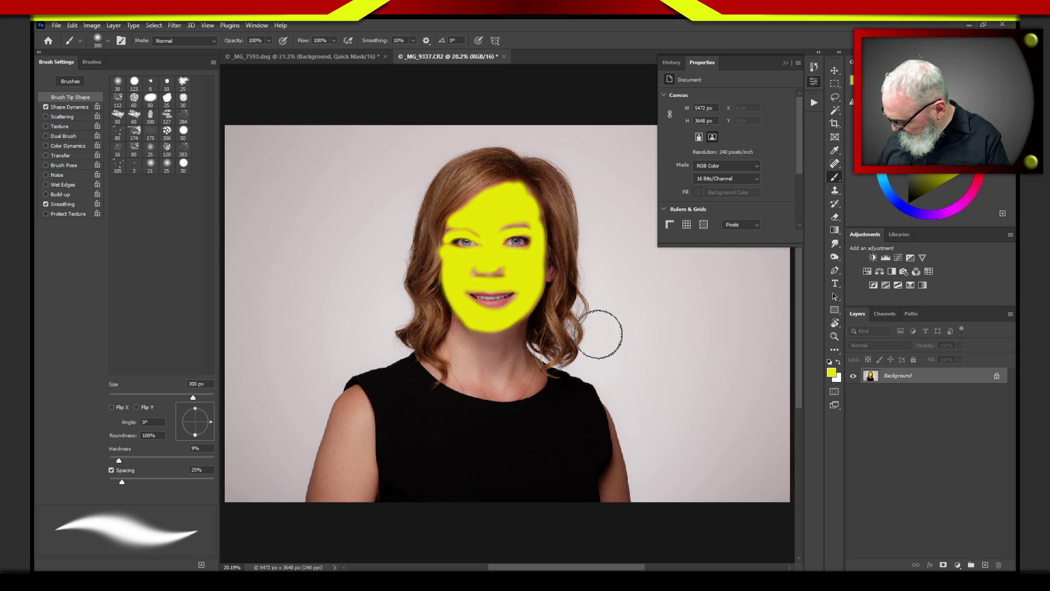
key(ctrl)
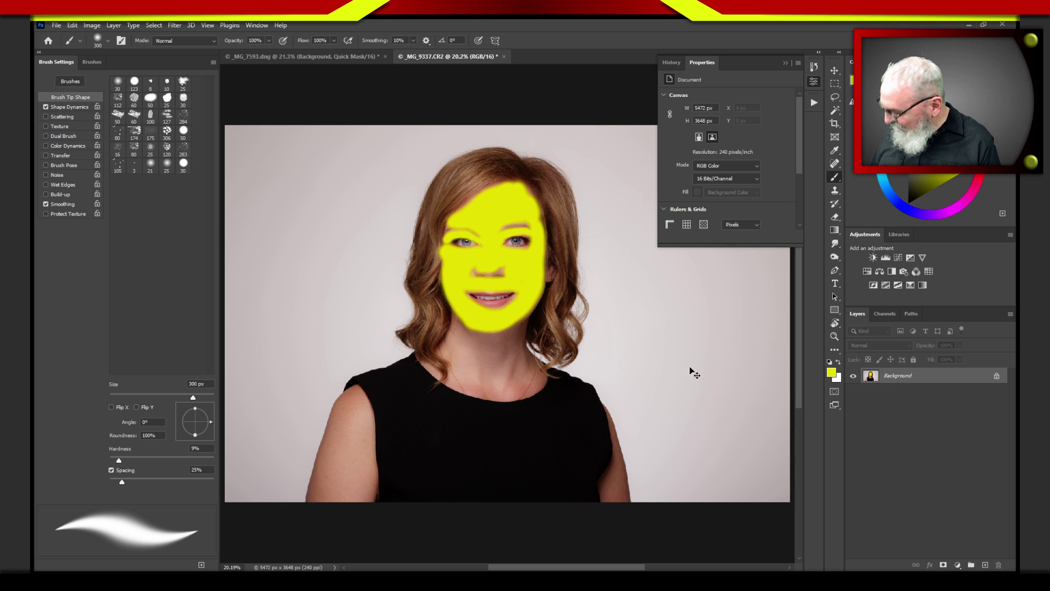
click(57, 26)
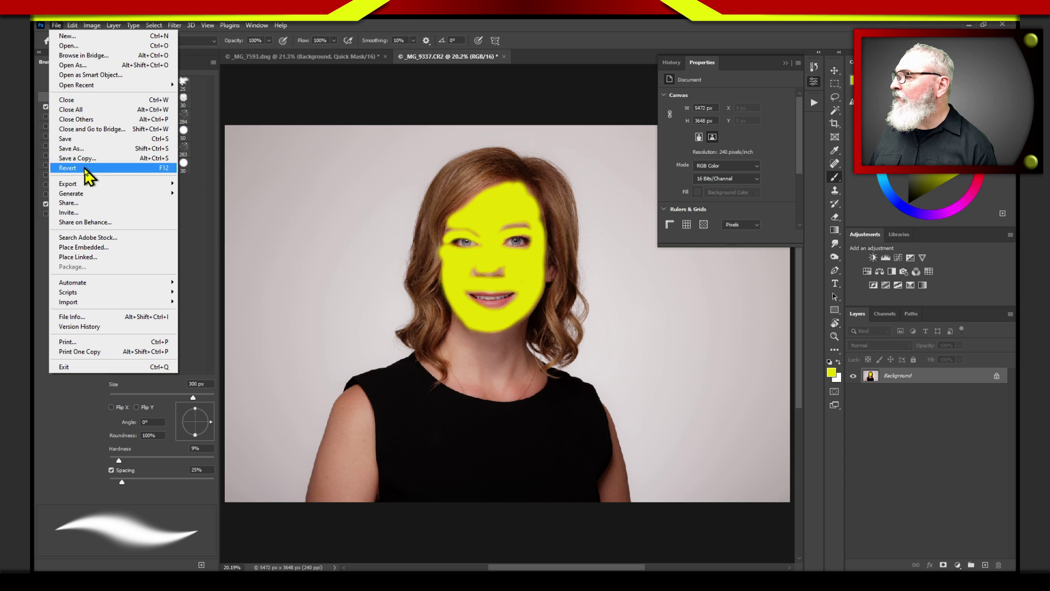
key(Escape)
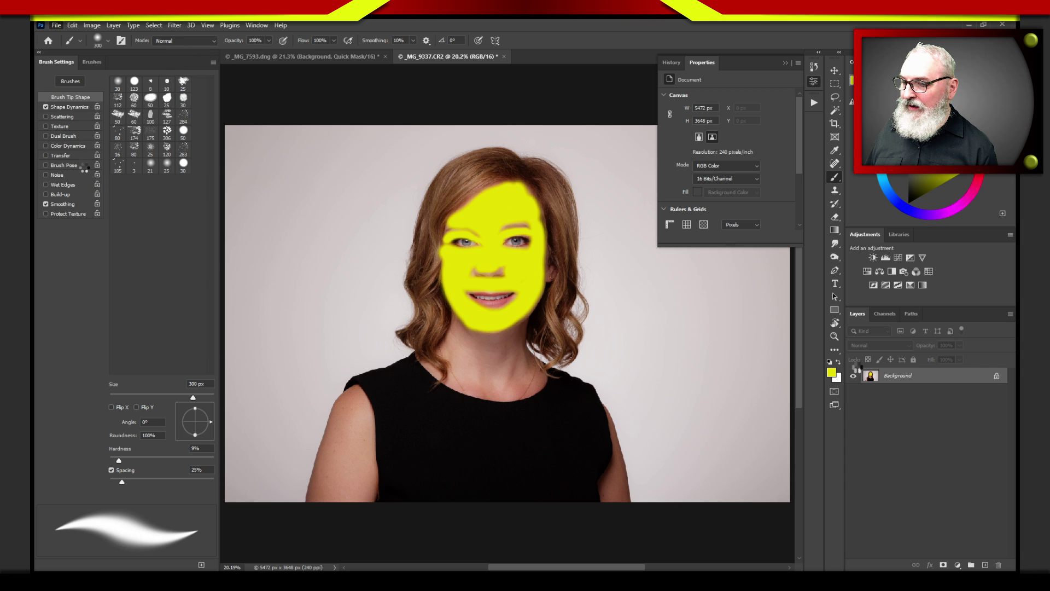
Step: Enter Quick Mask mode with the default black and white colors and paint the mask over the woman's facial skin
key(d)
click(834, 391)
mouse_move(475, 211)
mouse_down()
mouse_move(494, 206)
mouse_move(502, 187)
mouse_move(528, 197)
mouse_move(461, 219)
mouse_move(481, 214)
mouse_move(469, 200)
mouse_move(499, 211)
mouse_move(489, 219)
mouse_move(499, 248)
mouse_move(530, 233)
mouse_move(502, 257)
mouse_move(522, 284)
mouse_move(533, 257)
mouse_move(492, 306)
mouse_move(464, 315)
mouse_move(478, 307)
mouse_move(503, 317)
mouse_move(525, 285)
mouse_move(469, 288)
mouse_move(475, 247)
mouse_move(457, 282)
mouse_move(457, 242)
mouse_move(485, 263)
mouse_move(469, 210)
mouse_move(520, 215)
mouse_move(527, 230)
mouse_move(462, 231)
mouse_up()
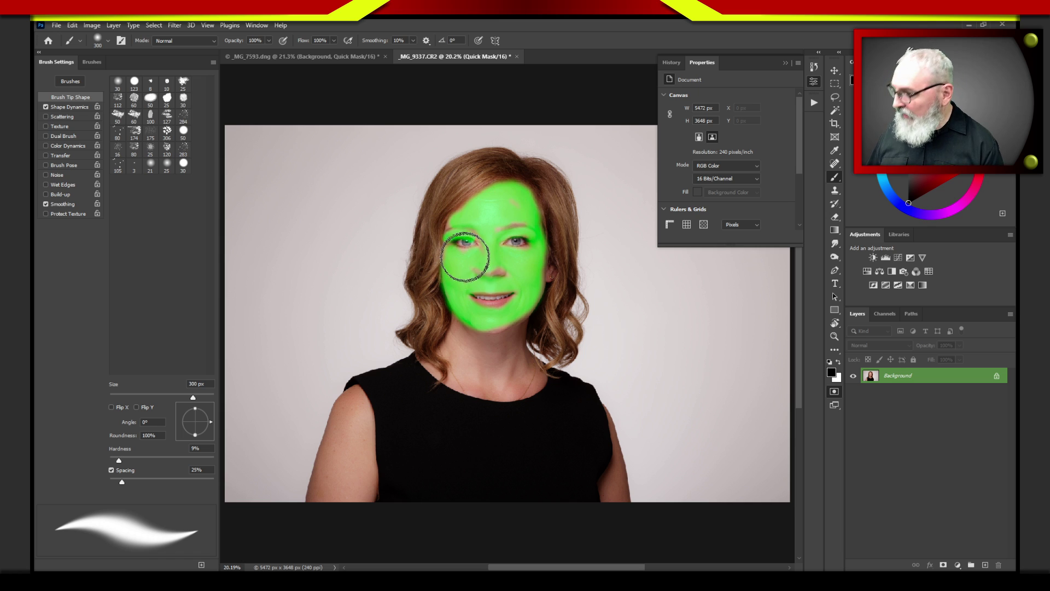
Step: Clear the mask from the eyes and lips with a 150 px Eraser, and extend it over the neck with the Brush
key(e)
key(bracketleft)
key(bracketleft)
key(bracketleft)
key(bracketleft)
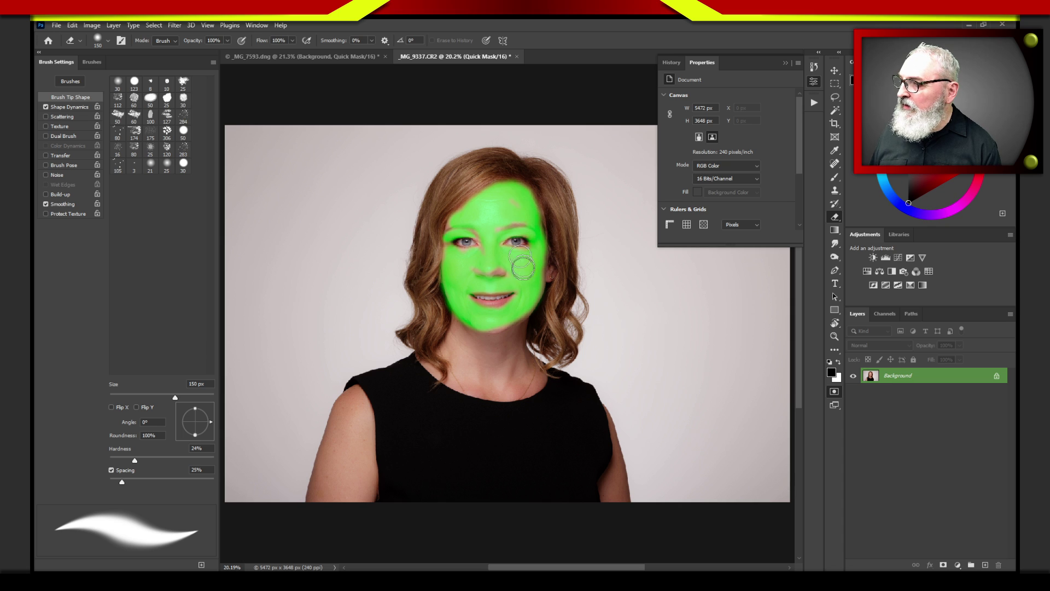
mouse_move(487, 309)
mouse_down()
mouse_move(466, 369)
mouse_move(455, 365)
mouse_move(454, 354)
mouse_move(493, 385)
mouse_move(512, 373)
mouse_move(525, 316)
mouse_move(532, 385)
mouse_move(464, 383)
mouse_move(506, 392)
mouse_move(508, 337)
mouse_move(465, 337)
mouse_move(446, 355)
mouse_move(449, 345)
mouse_move(462, 370)
mouse_up()
key(b)
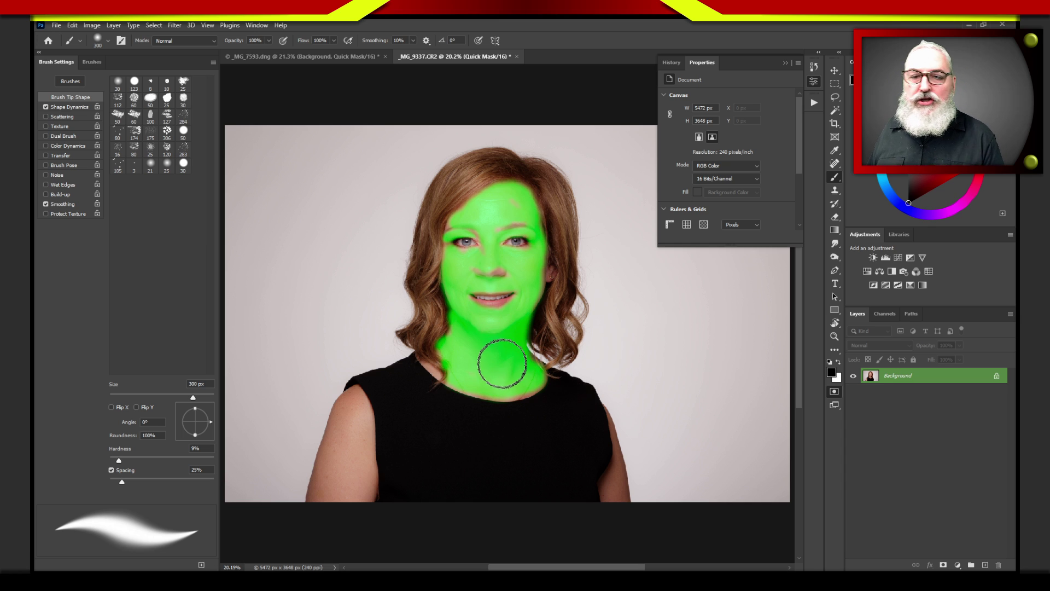
Step: Turn the quick mask into a selection, add a Curves adjustment layer from it and place a midtone point on the curve
key(q)
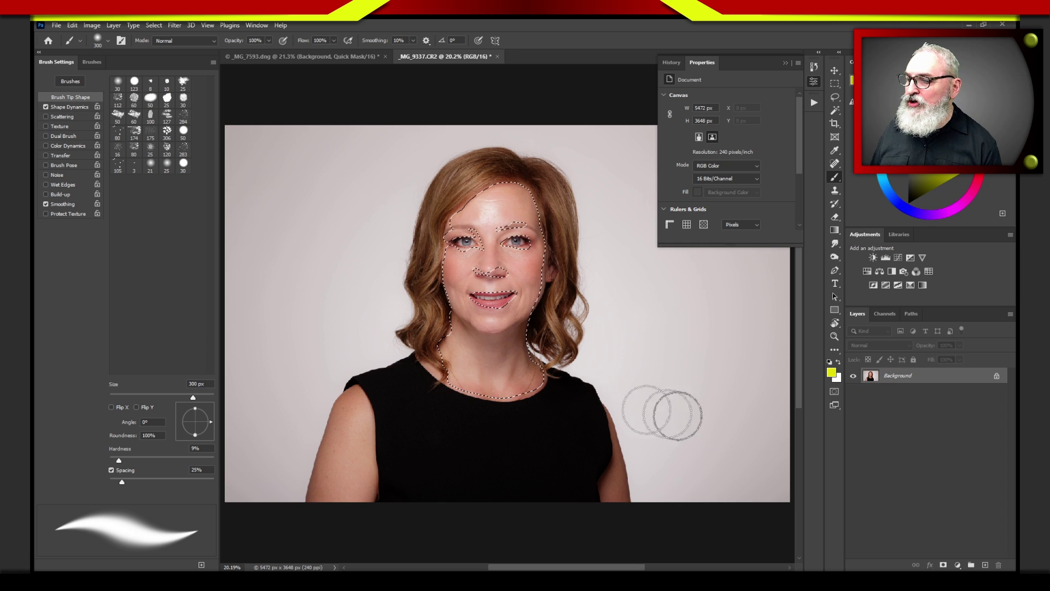
click(898, 258)
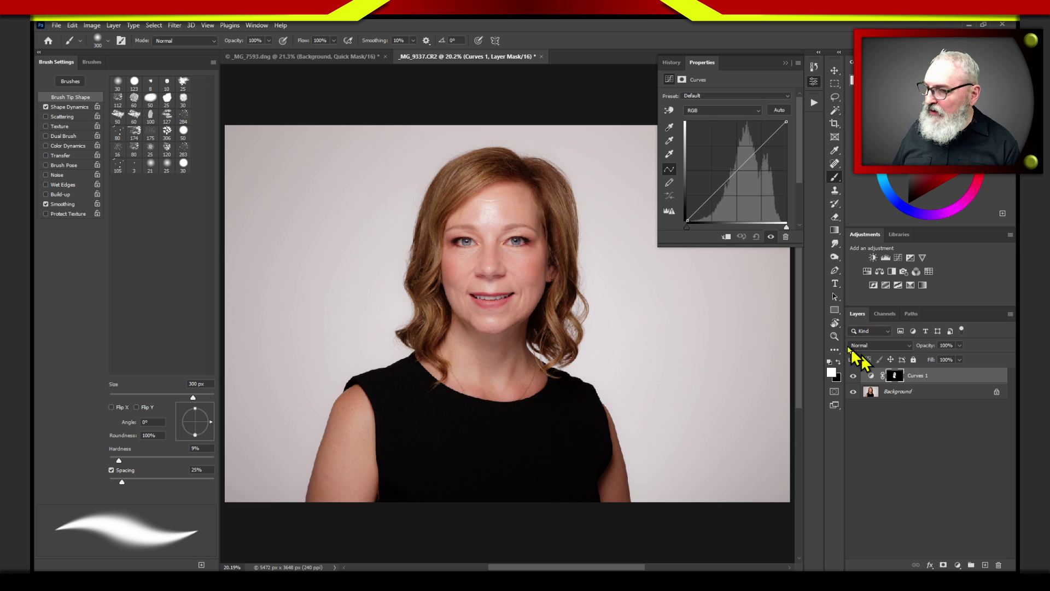
mouse_move(737, 172)
mouse_down()
mouse_move(734, 162)
mouse_move(738, 173)
mouse_up()
drag(739, 173, 737, 173)
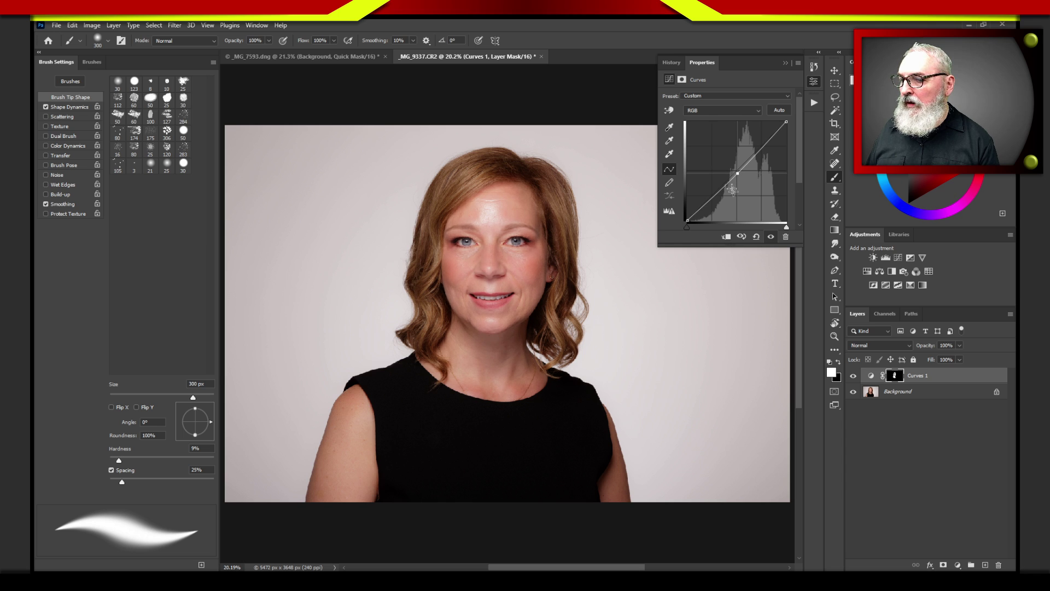
Step: Display the Curves 1 layer mask alone, paint its gray patches on the forehead and neck white, and return to the image
alt+click(896, 378)
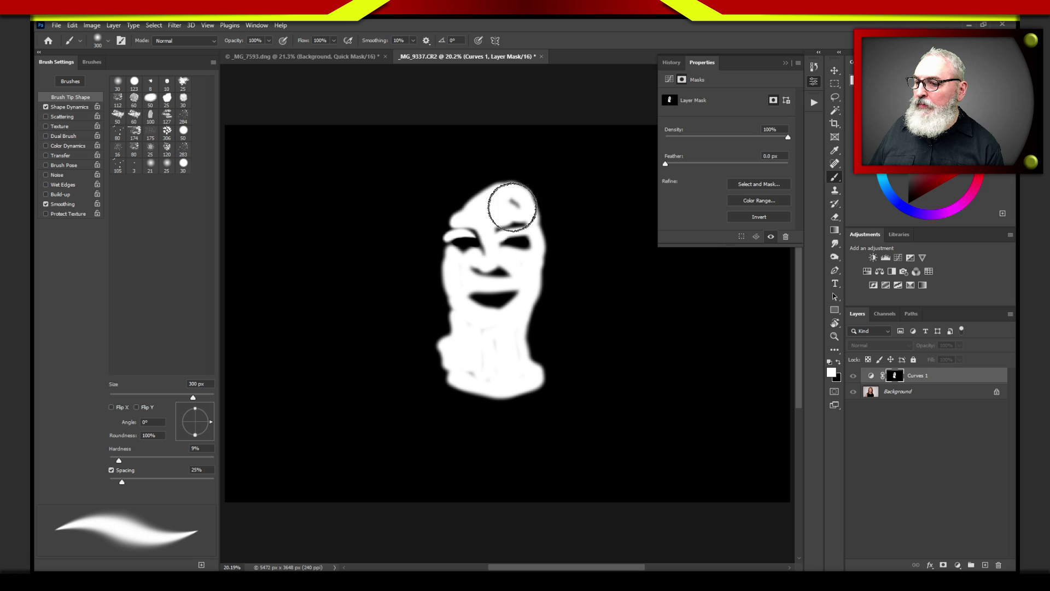
drag(502, 207, 520, 208)
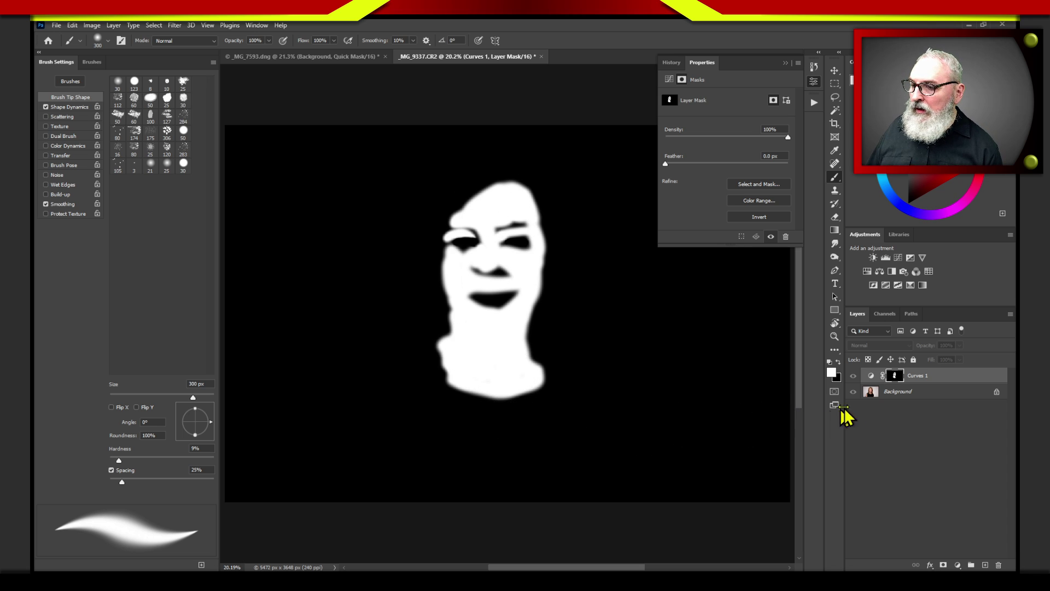
click(872, 377)
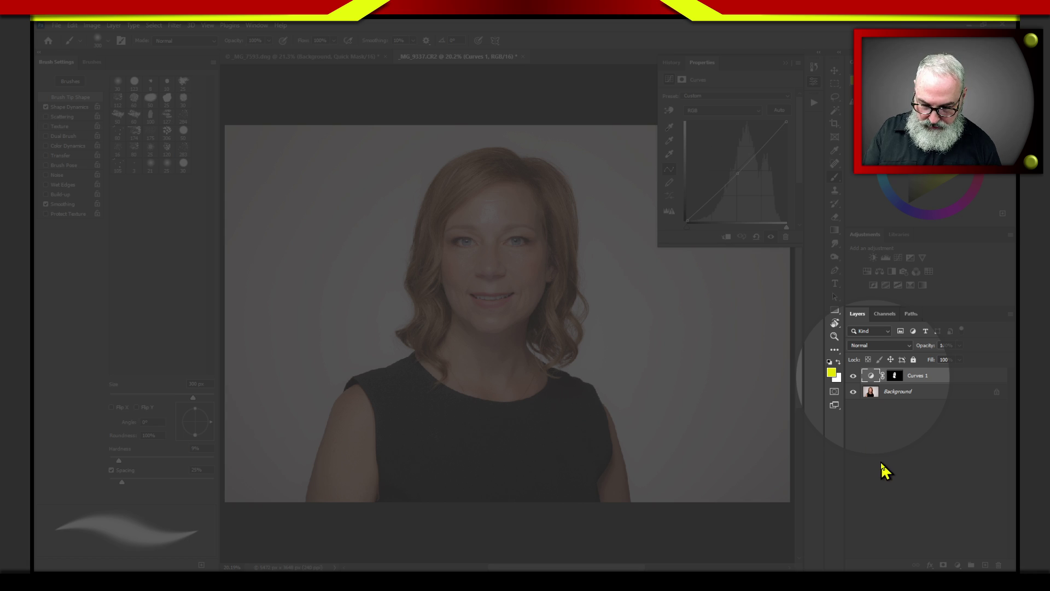
Step: Deselect all layers and reselect the Curves 1 layer
click(892, 427)
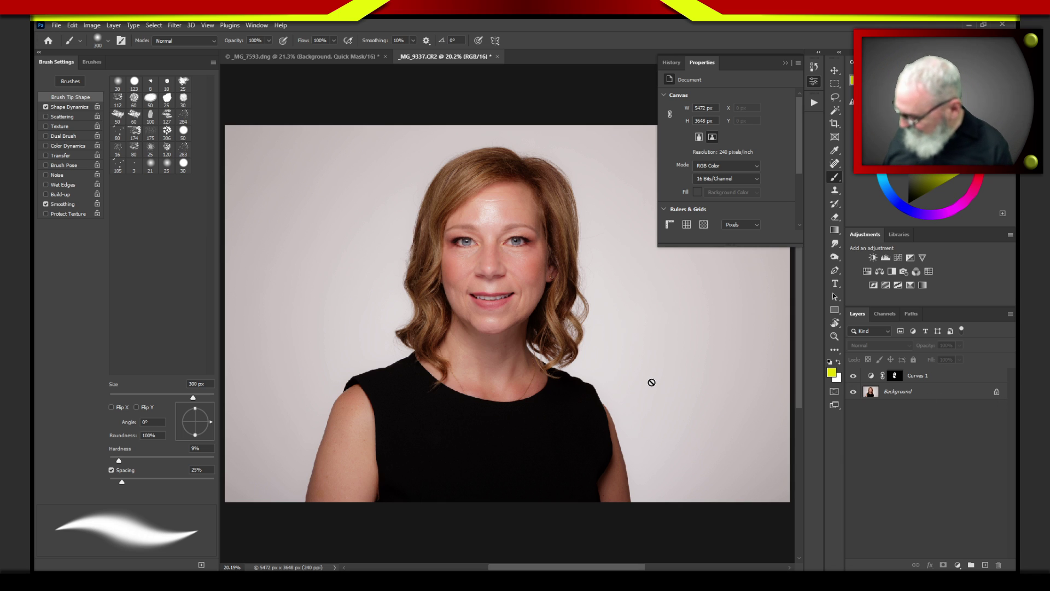
key(Return)
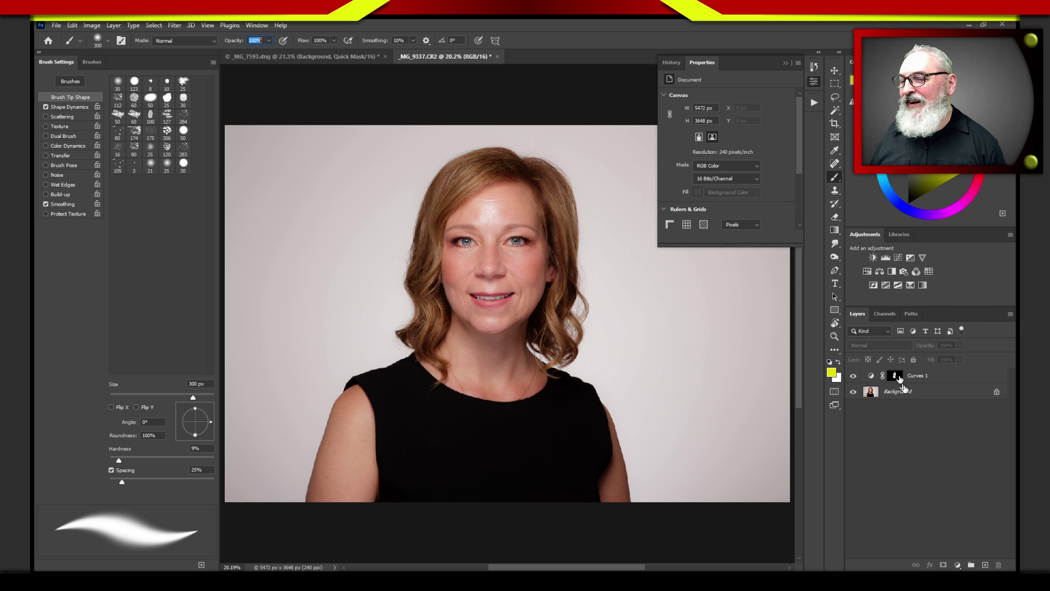
click(871, 377)
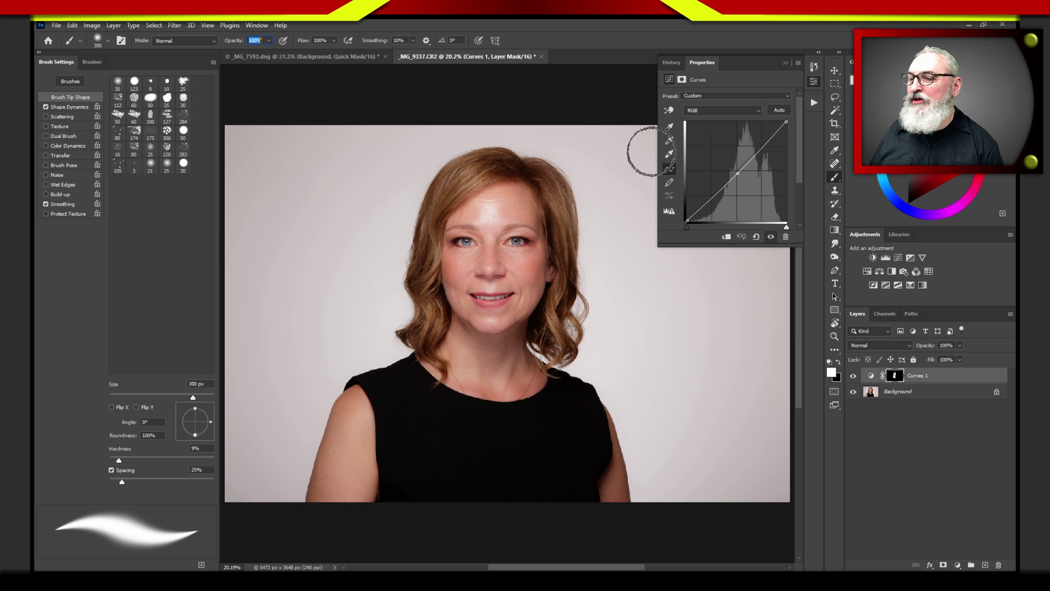
Step: Shape the Curves 1 curve by moving the midtone point into slightly lifted shadows and adding a highlight point just below the diagonal
drag(737, 174, 705, 201)
click(761, 149)
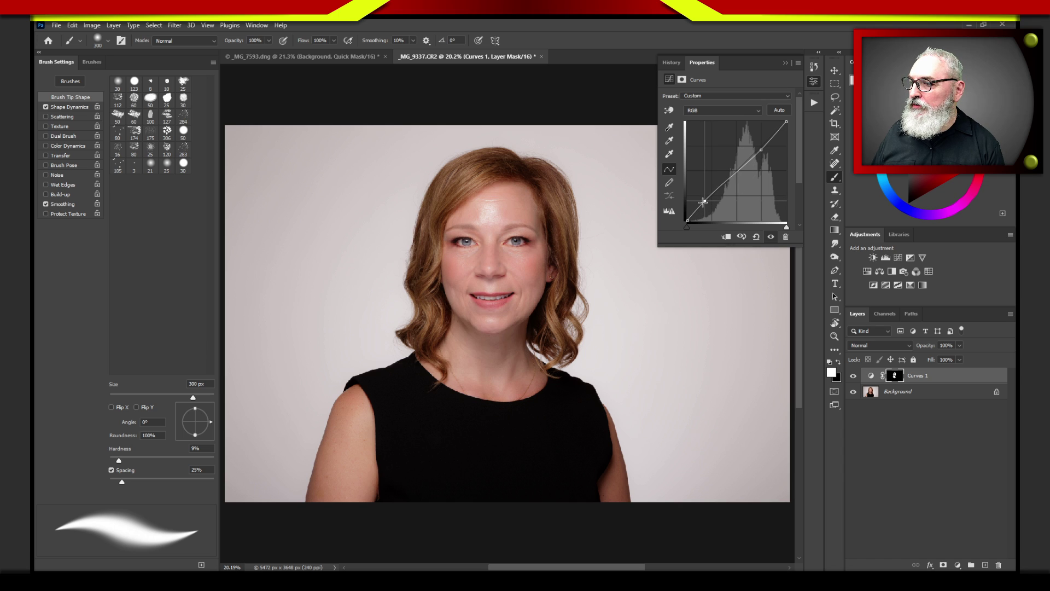
drag(761, 149, 764, 150)
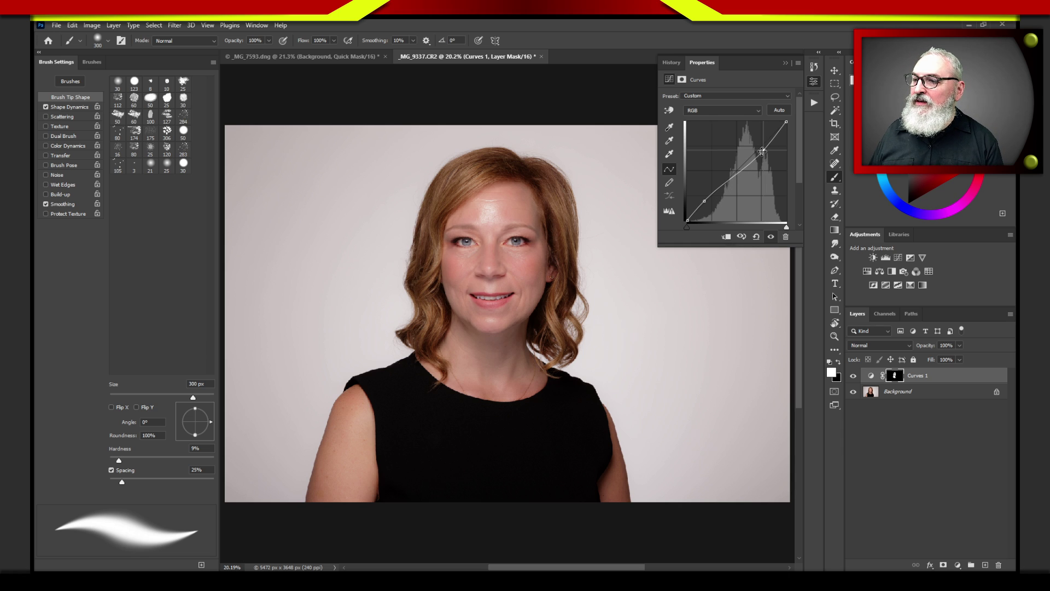
drag(763, 149, 763, 148)
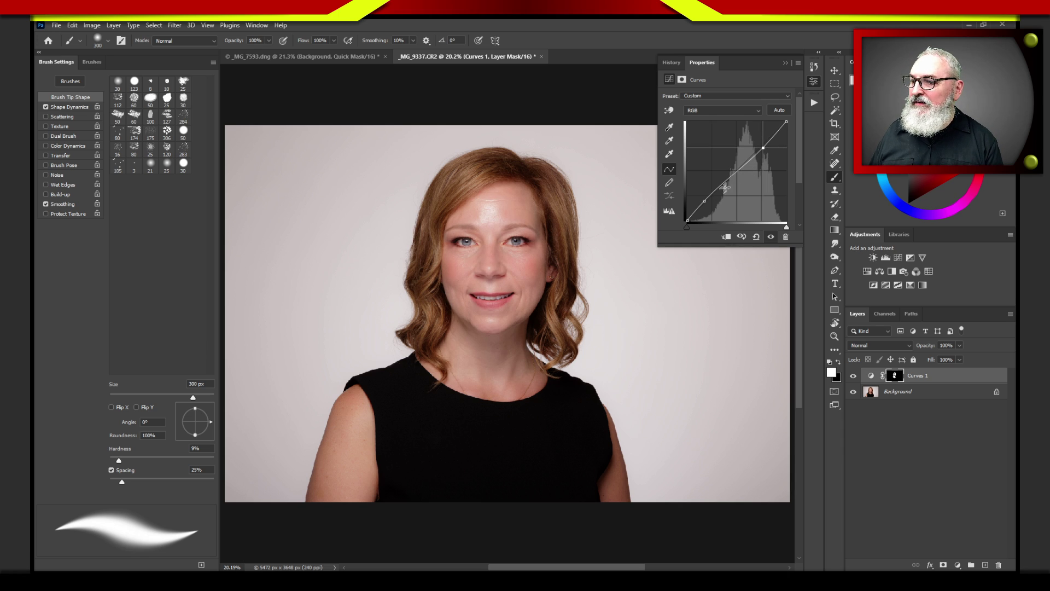
drag(705, 201, 700, 202)
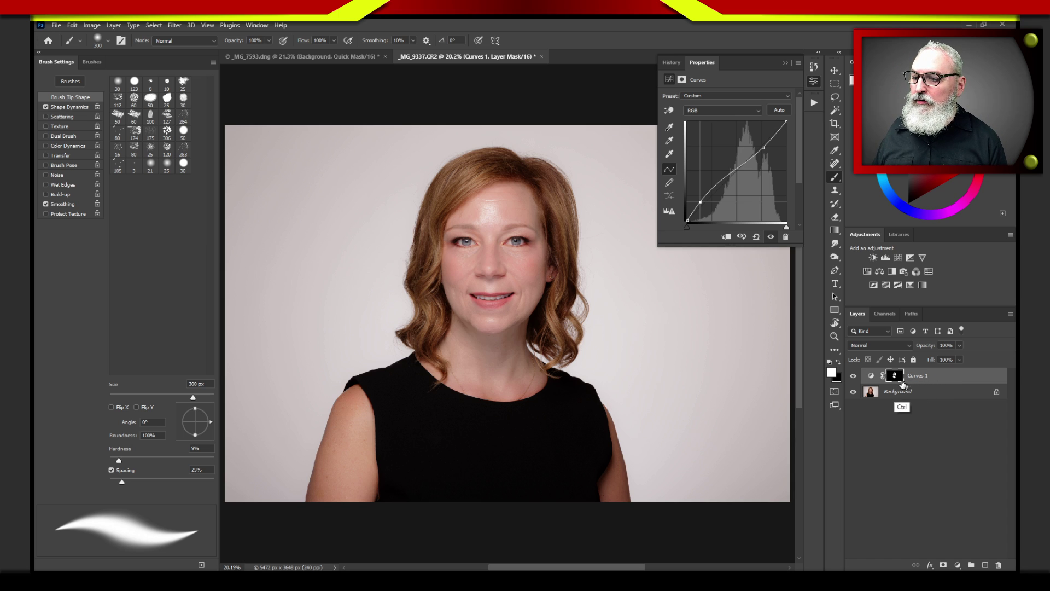
Step: Load the Curves 1 layer mask as a selection, return to the curve settings, and clear the selection and all layer selections
ctrl+click(895, 376)
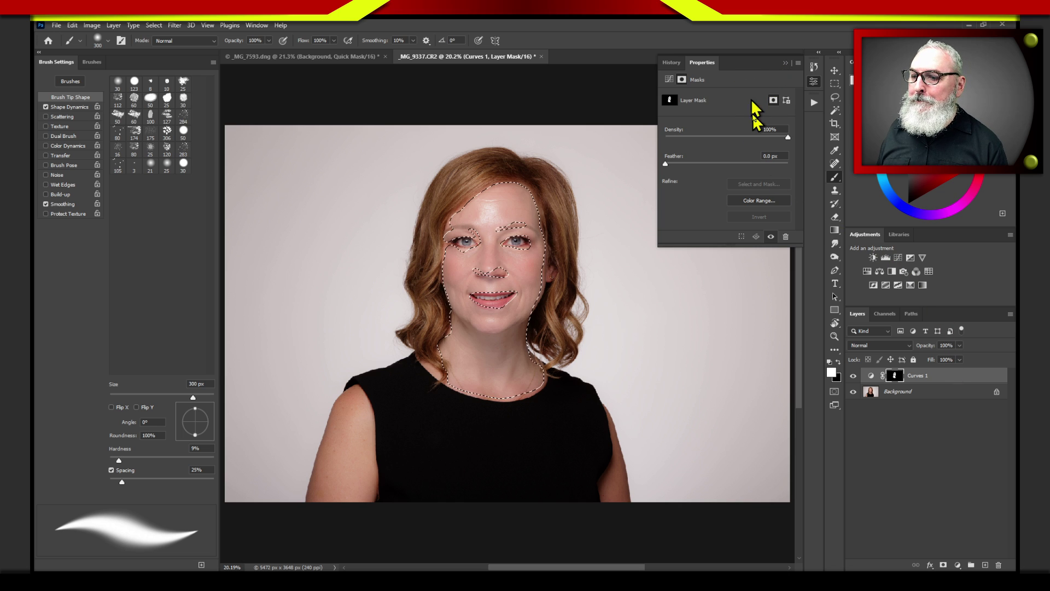
click(870, 376)
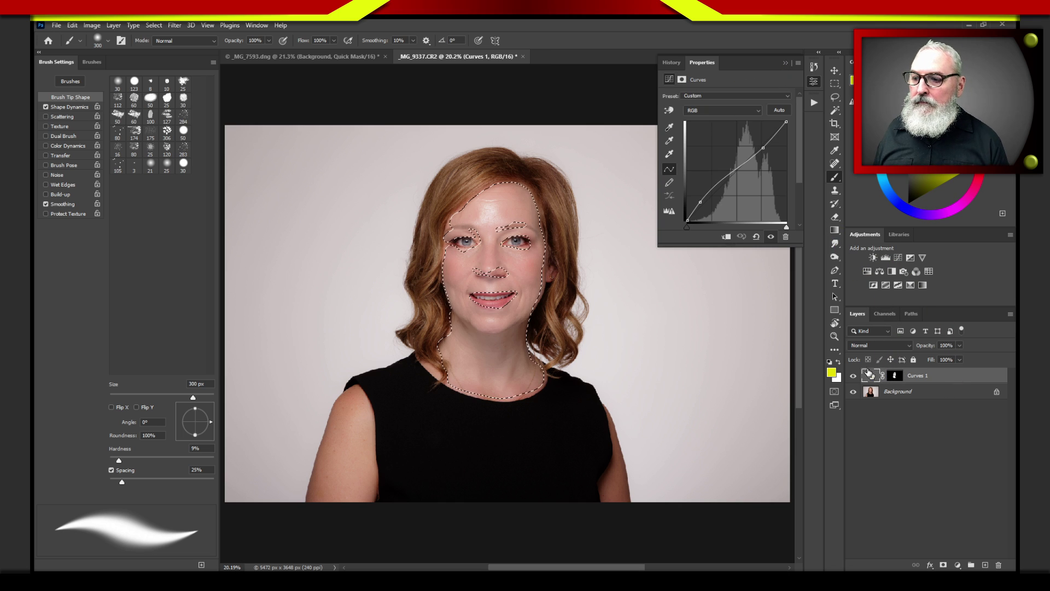
key(ctrl+d)
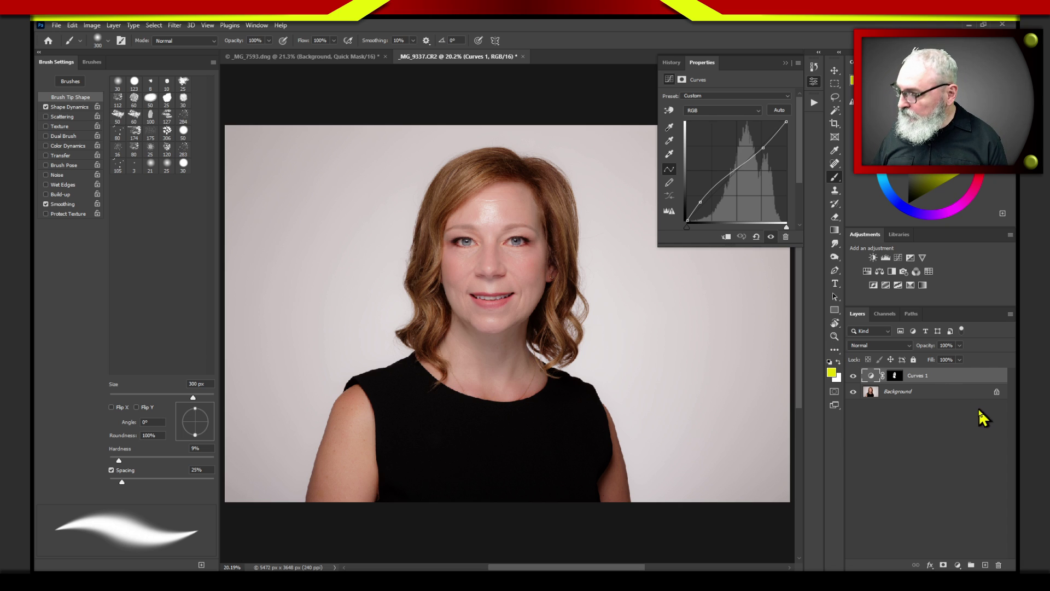
click(951, 424)
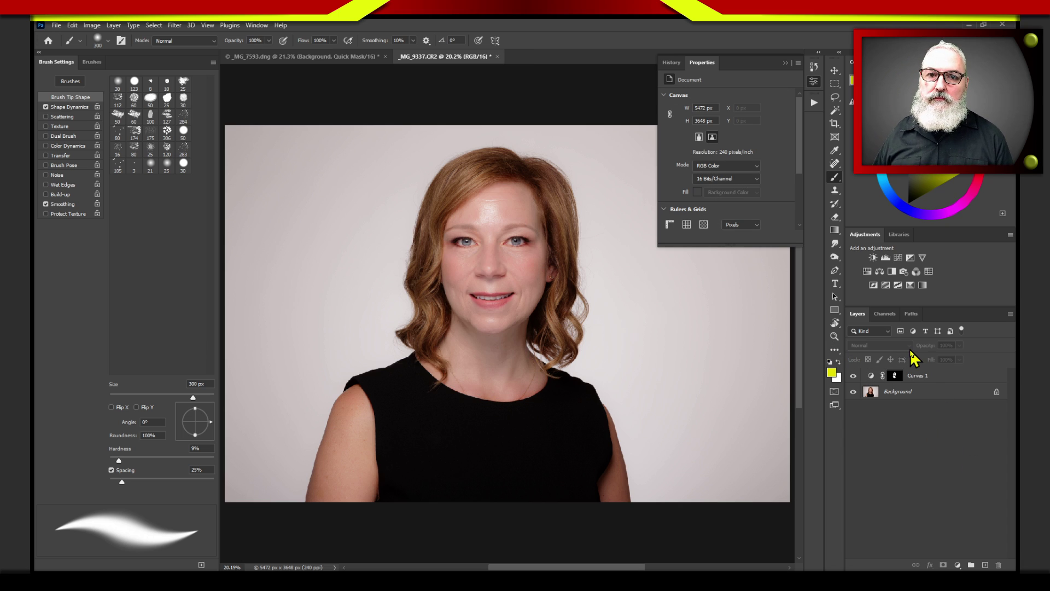
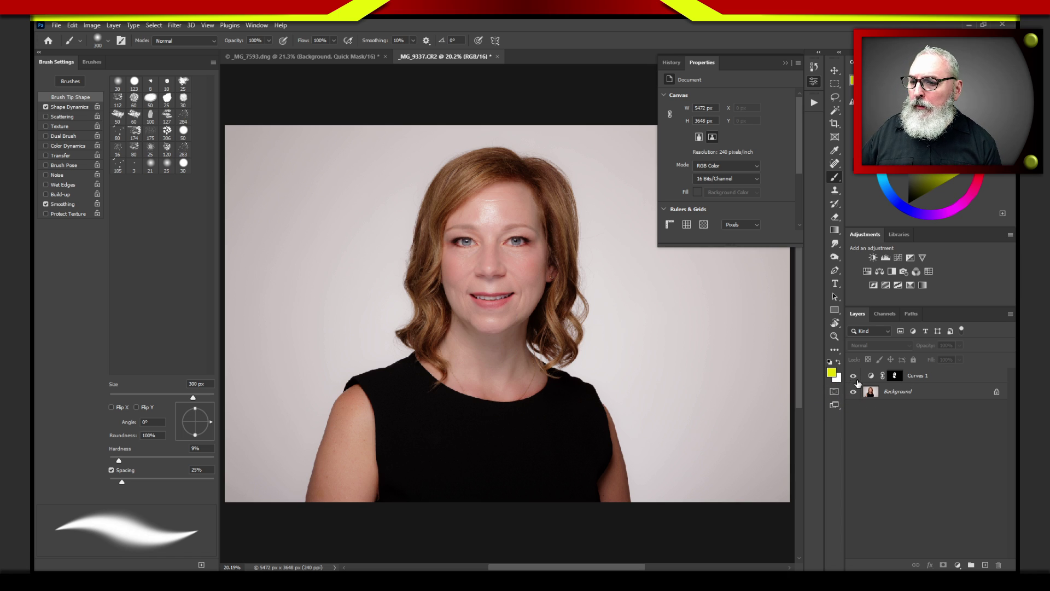
Step: Reselect the Curves 1 layer mask and load it as a selection
click(872, 377)
click(895, 377)
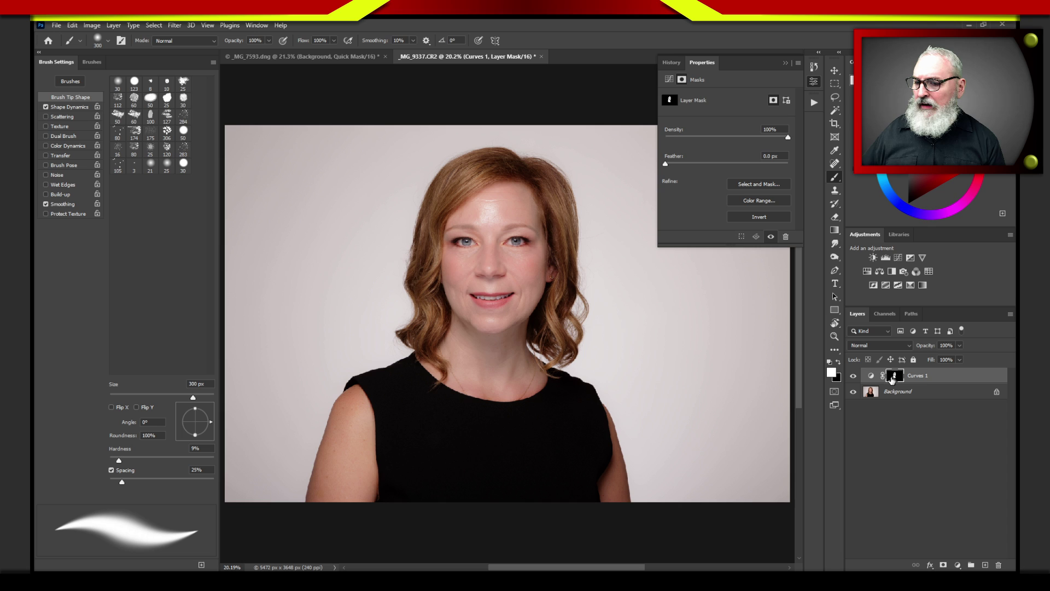
ctrl+click(895, 377)
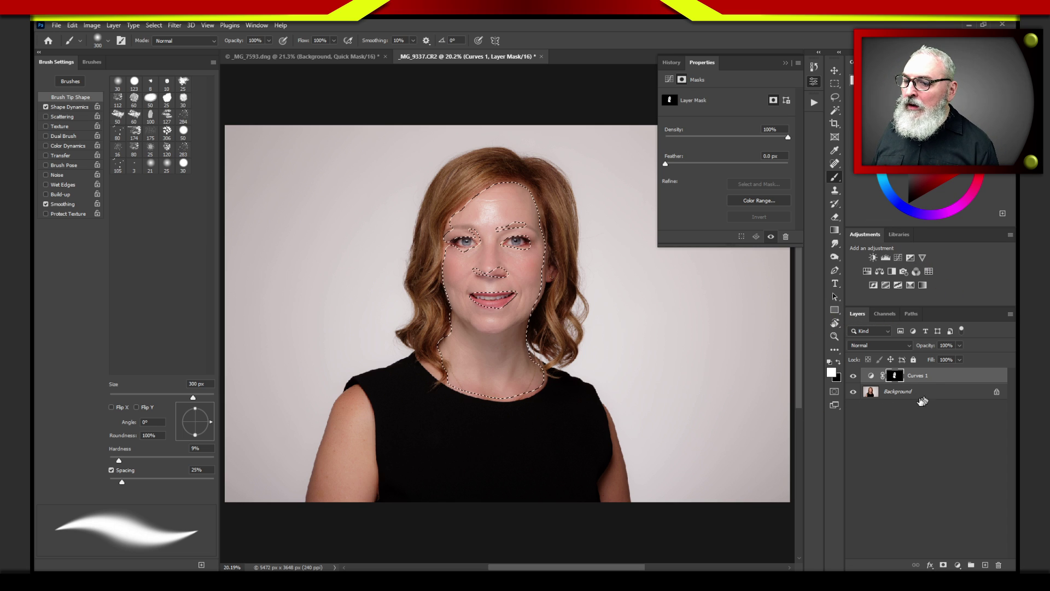
Step: On the Background layer in Quick Mask mode, paint black over the crown and both sides of the hair with the 300 px Brush
click(869, 395)
click(853, 376)
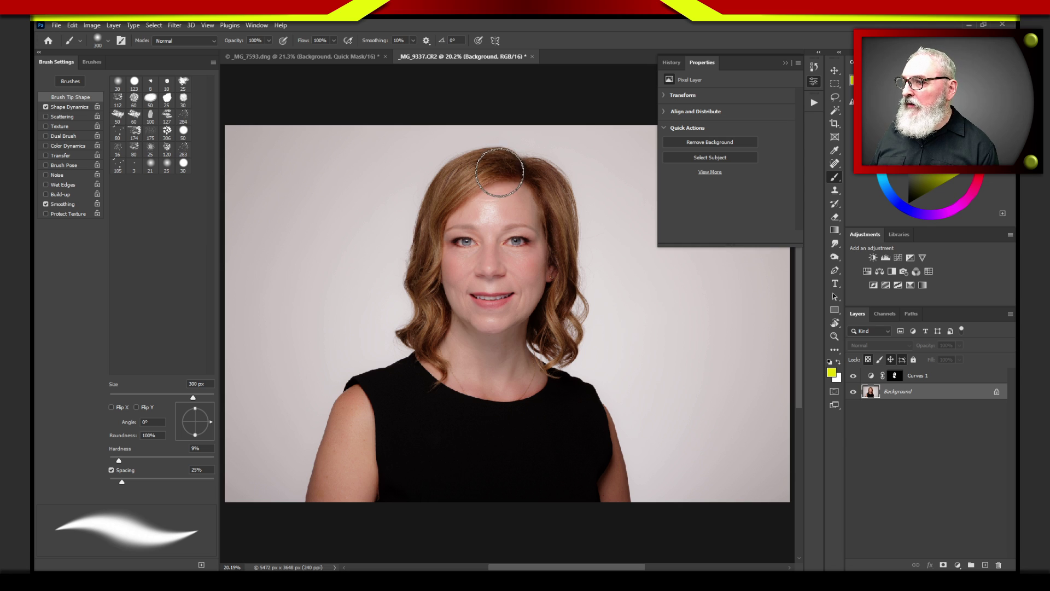
key(d)
key(q)
mouse_move(496, 164)
mouse_down()
mouse_move(448, 176)
mouse_move(476, 158)
mouse_move(456, 170)
mouse_move(495, 161)
mouse_move(458, 187)
mouse_move(525, 173)
mouse_move(472, 185)
mouse_move(438, 213)
mouse_move(450, 175)
mouse_move(431, 205)
mouse_move(452, 172)
mouse_move(425, 202)
mouse_move(465, 159)
mouse_move(512, 162)
mouse_move(497, 155)
mouse_move(509, 158)
mouse_move(504, 168)
mouse_move(454, 205)
mouse_move(435, 252)
mouse_move(440, 206)
mouse_move(429, 266)
mouse_move(434, 208)
mouse_move(412, 291)
mouse_move(432, 258)
mouse_move(445, 315)
mouse_move(432, 288)
mouse_move(431, 316)
mouse_move(415, 335)
mouse_move(419, 309)
mouse_move(399, 335)
mouse_move(424, 348)
mouse_move(438, 331)
mouse_move(426, 348)
mouse_move(447, 366)
mouse_move(440, 382)
mouse_move(444, 366)
mouse_move(418, 355)
mouse_move(438, 318)
mouse_move(432, 342)
mouse_up()
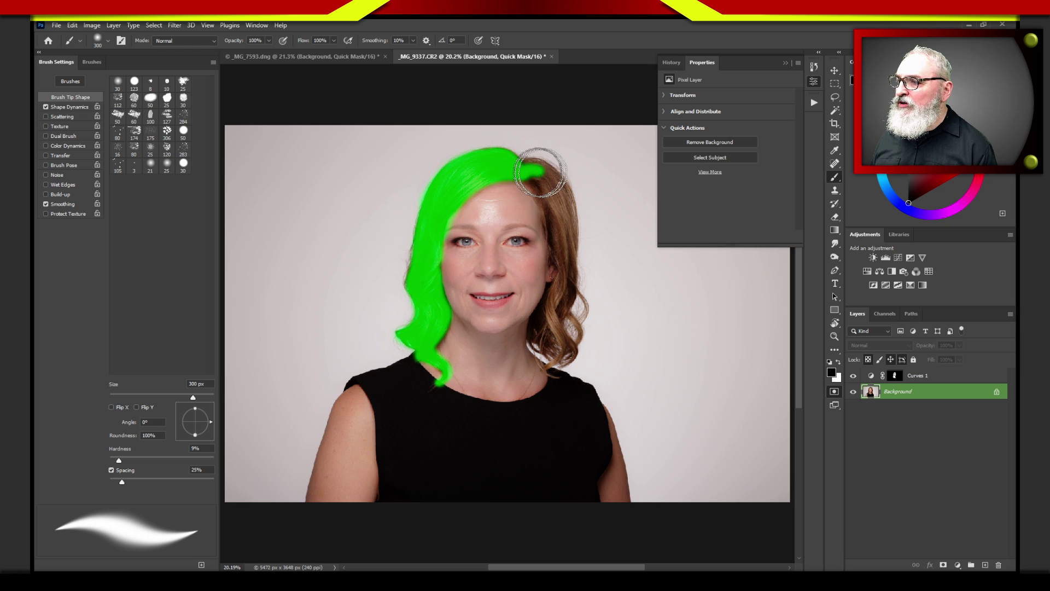
mouse_move(539, 175)
mouse_down()
mouse_move(568, 189)
mouse_move(539, 169)
mouse_move(554, 190)
mouse_move(521, 174)
mouse_move(550, 202)
mouse_move(536, 191)
mouse_move(558, 231)
mouse_move(554, 183)
mouse_move(566, 226)
mouse_move(559, 189)
mouse_move(567, 219)
mouse_move(565, 191)
mouse_move(573, 205)
mouse_move(563, 269)
mouse_move(548, 225)
mouse_move(570, 287)
mouse_move(570, 277)
mouse_move(561, 275)
mouse_move(559, 303)
mouse_up()
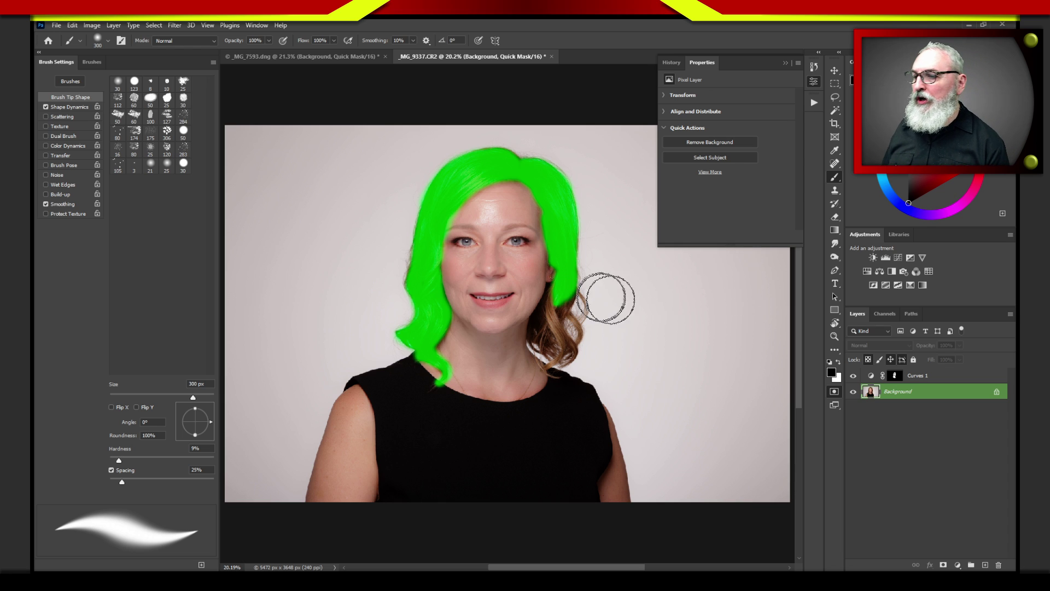
Step: Extend the quick mask over the remaining loose curls beside the neck and fill the gaps in the hair
mouse_move(548, 290)
mouse_down()
mouse_move(532, 338)
mouse_move(552, 352)
mouse_move(564, 308)
mouse_up()
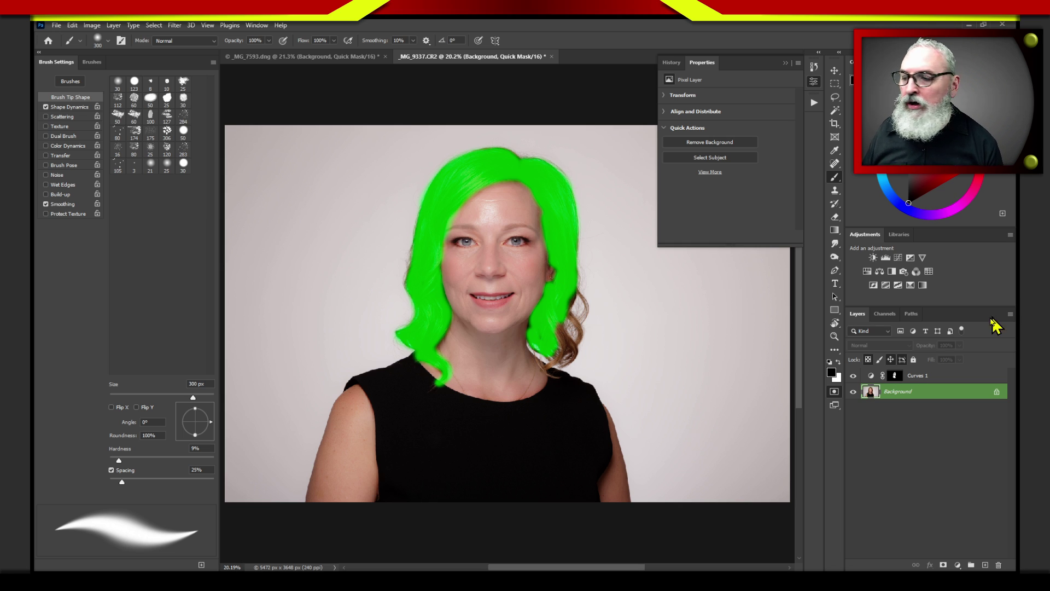
mouse_move(574, 279)
mouse_down()
mouse_move(564, 316)
mouse_move(573, 289)
mouse_move(591, 301)
mouse_move(578, 325)
mouse_move(589, 303)
mouse_up()
key(e)
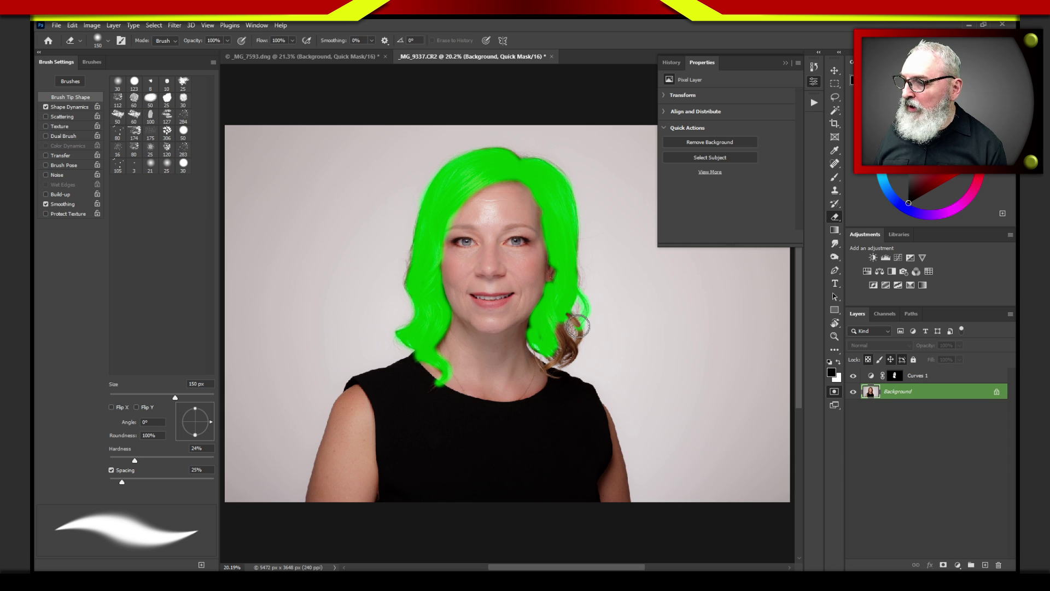
key(b)
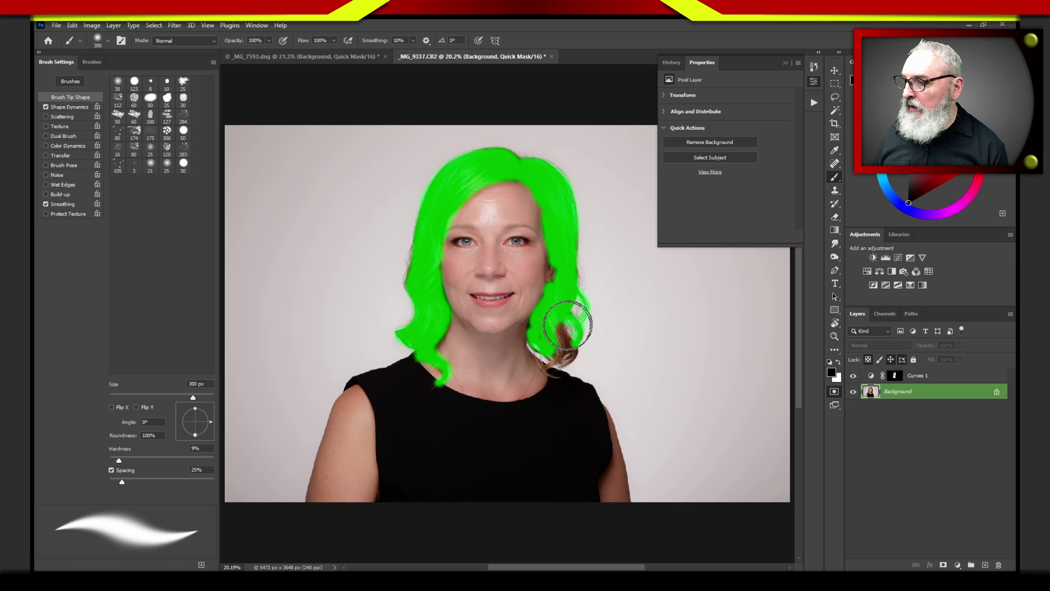
mouse_move(567, 325)
mouse_down()
mouse_move(562, 313)
mouse_move(564, 356)
mouse_move(572, 345)
mouse_move(553, 346)
mouse_move(542, 369)
mouse_move(547, 353)
mouse_move(536, 350)
mouse_move(558, 274)
mouse_move(579, 300)
mouse_move(529, 178)
mouse_move(480, 155)
mouse_move(520, 146)
mouse_move(481, 157)
mouse_move(452, 196)
mouse_up()
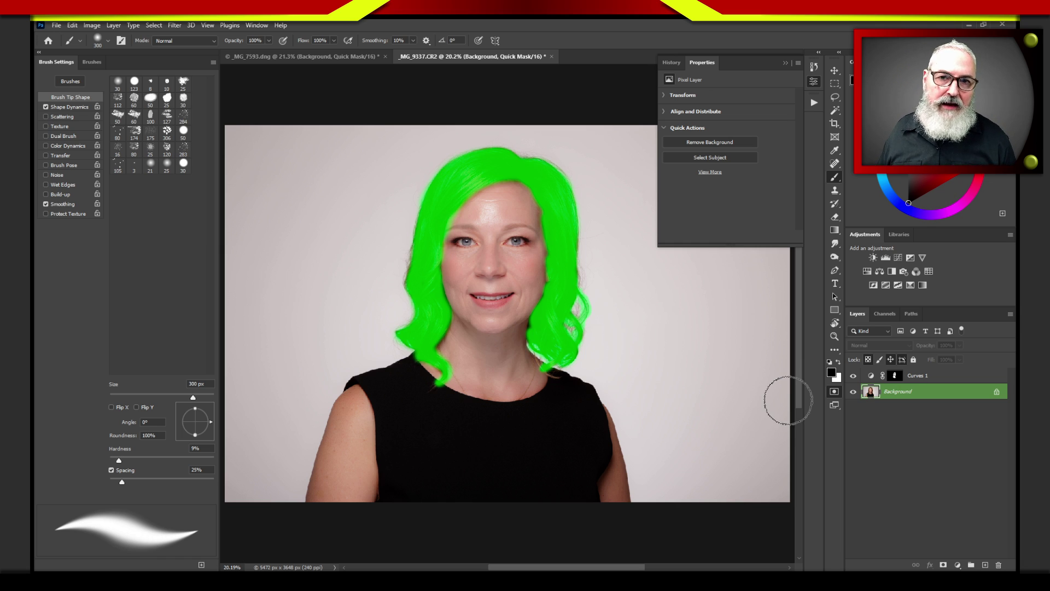
Step: Turn the quick mask into a selection, add a Hue/Saturation adjustment layer, shift its hue to purple and set saturation to -41
key(q)
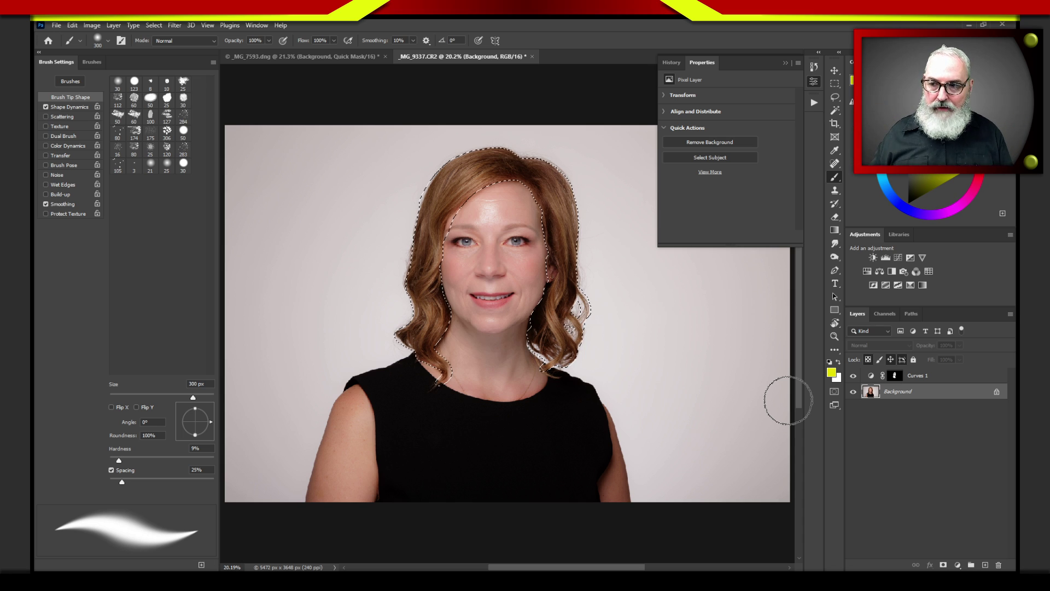
click(868, 271)
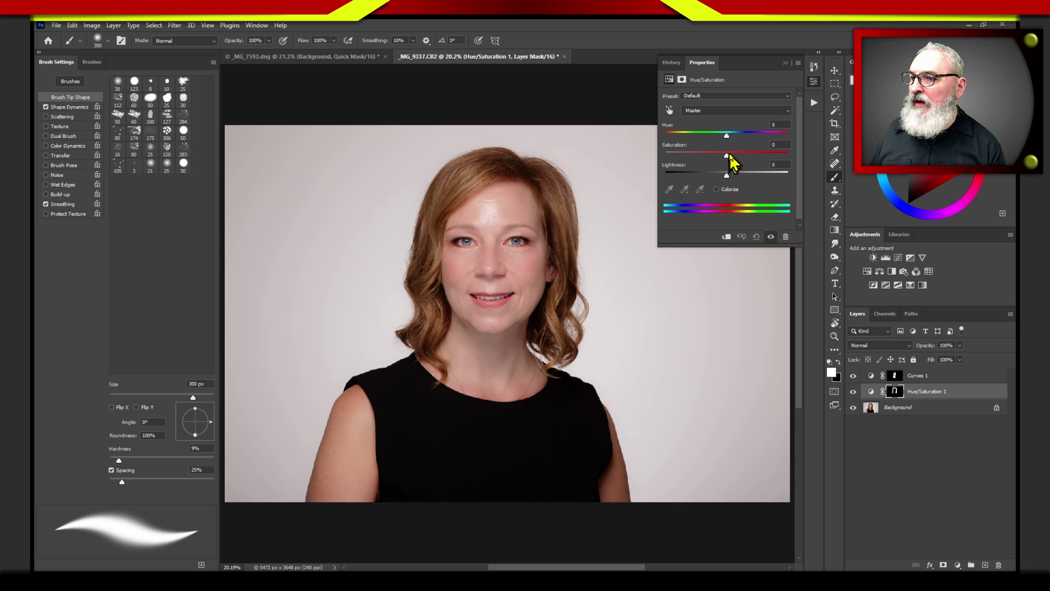
drag(726, 135, 704, 155)
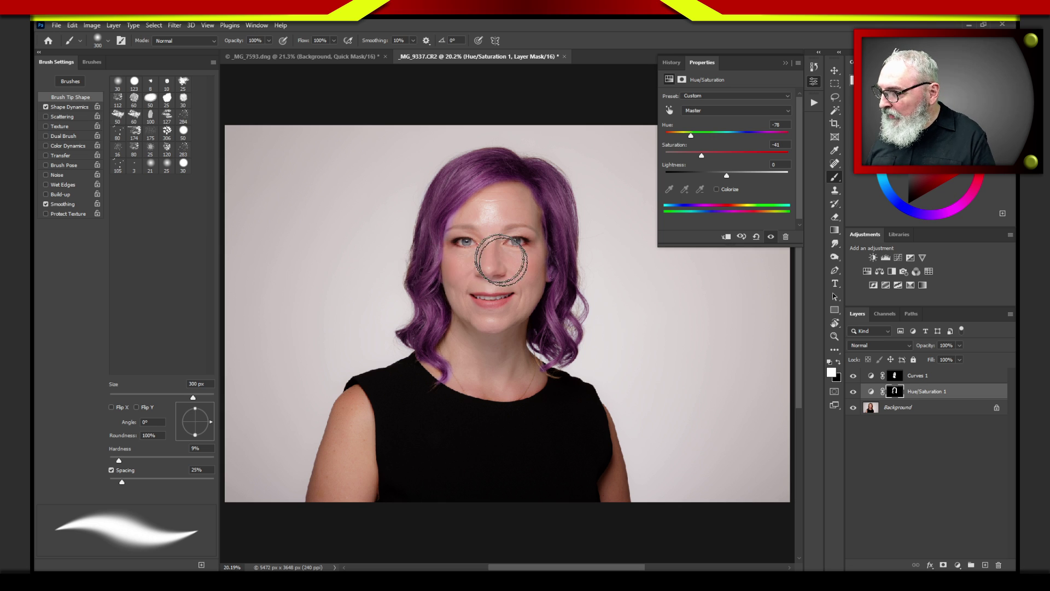
Step: Examine the purple spill at the temple up close and view the Hue/Saturation 1 mask alone before returning to the image
key(z)
mouse_move(404, 183)
mouse_down()
mouse_move(477, 247)
mouse_move(491, 299)
mouse_up()
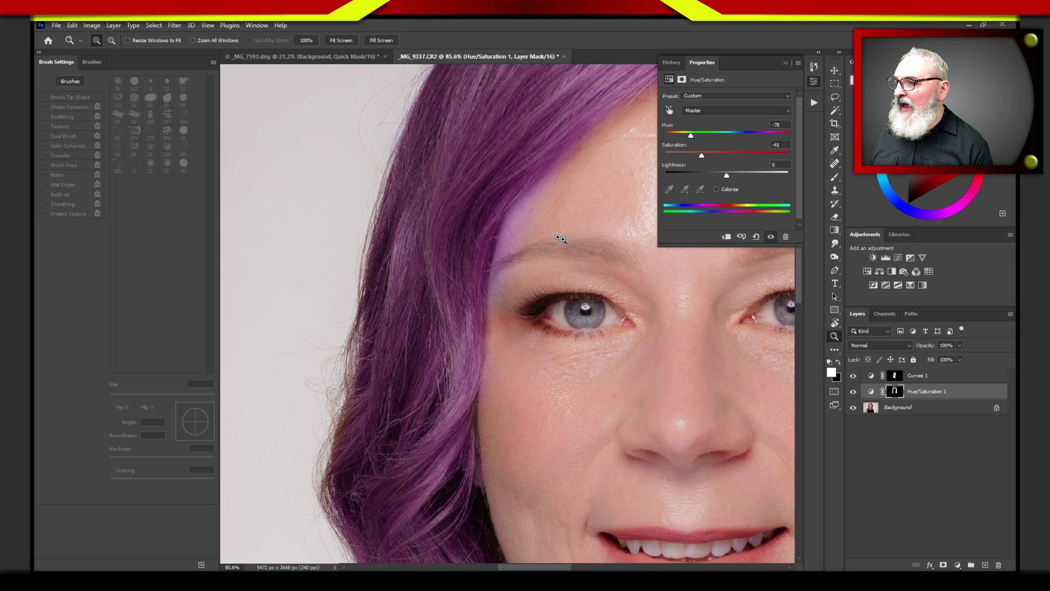
drag(561, 239, 494, 253)
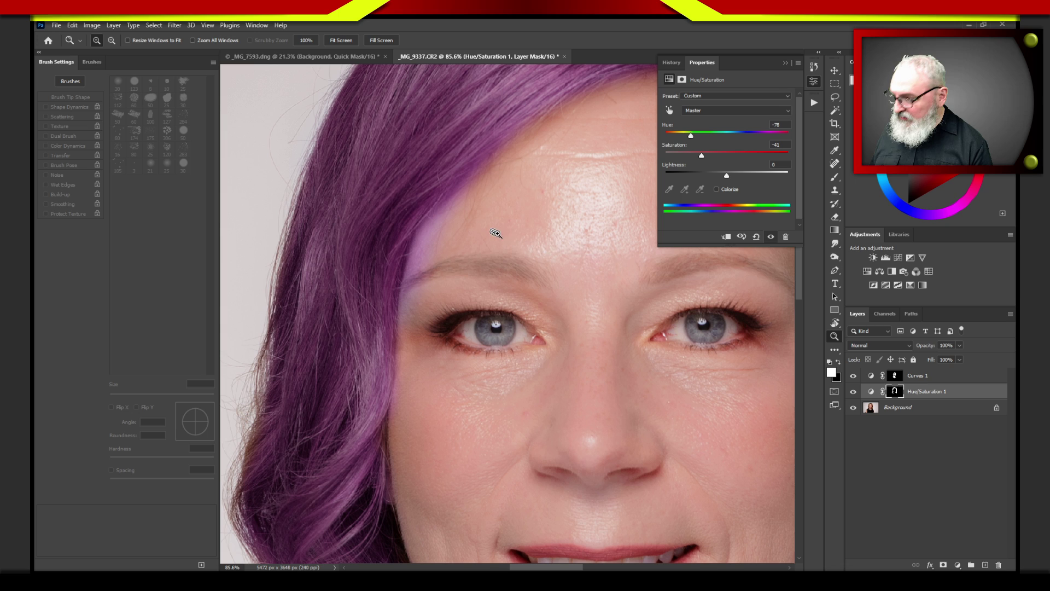
click(895, 391)
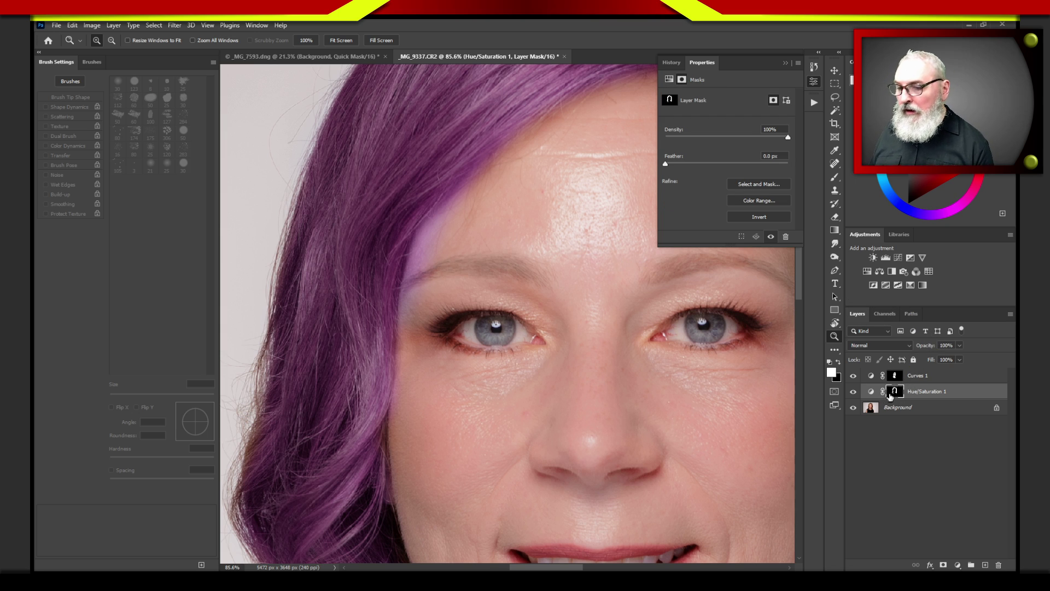
key(alt)
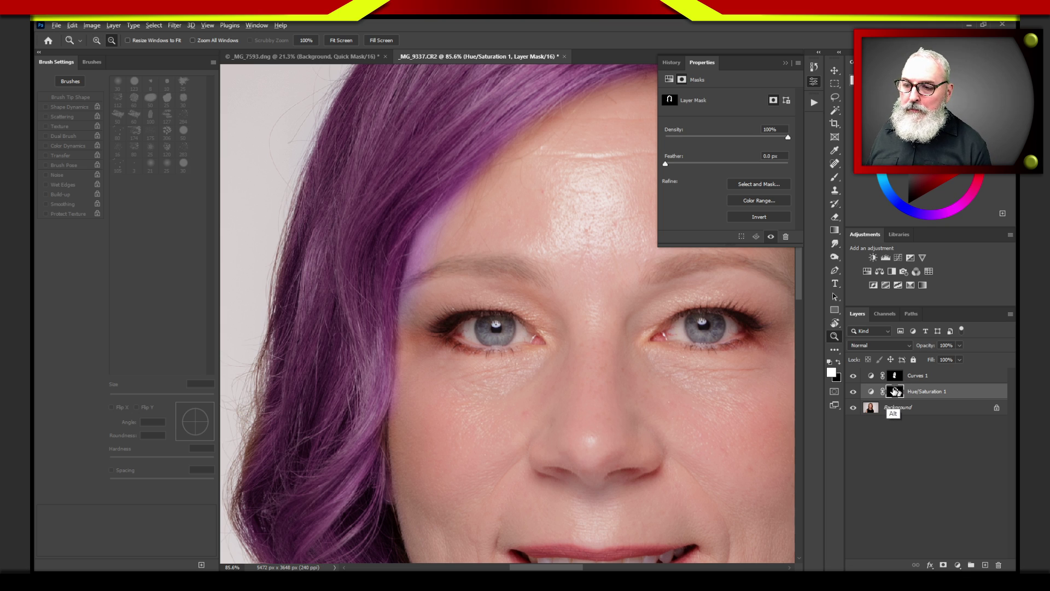
alt+click(895, 391)
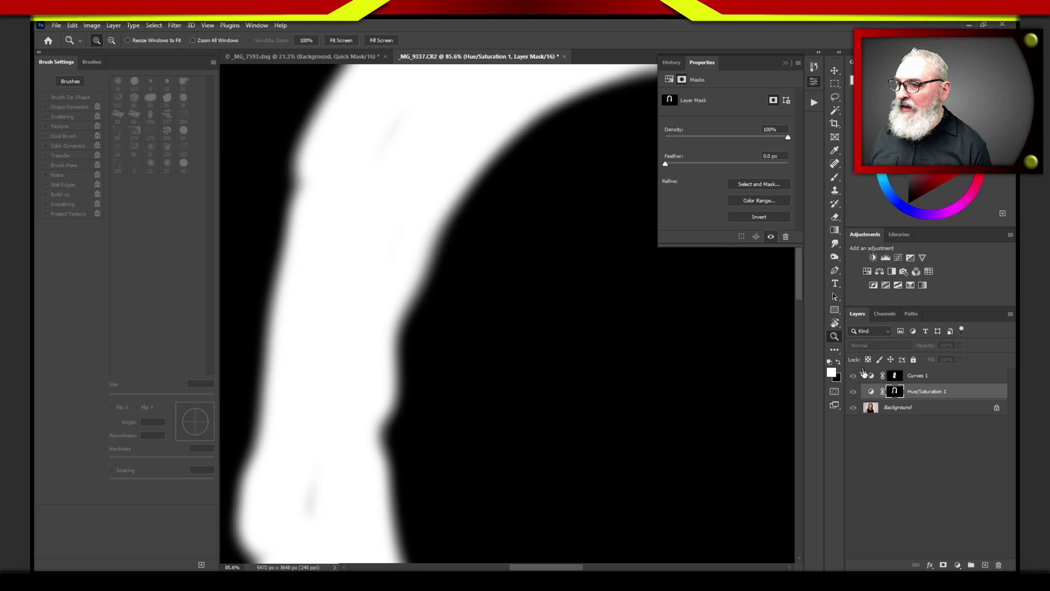
key(alt)
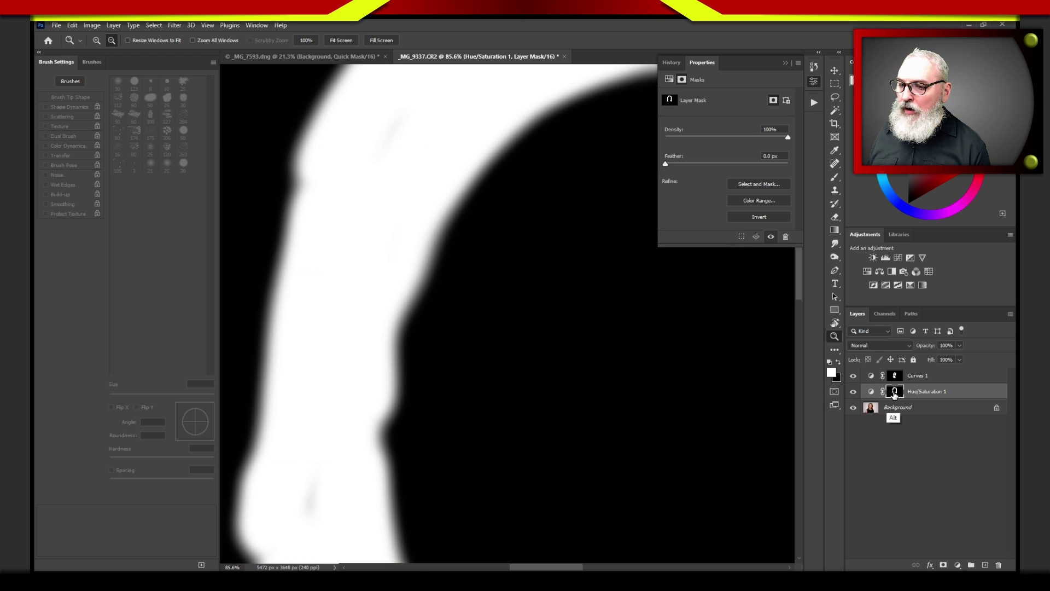
alt+click(895, 391)
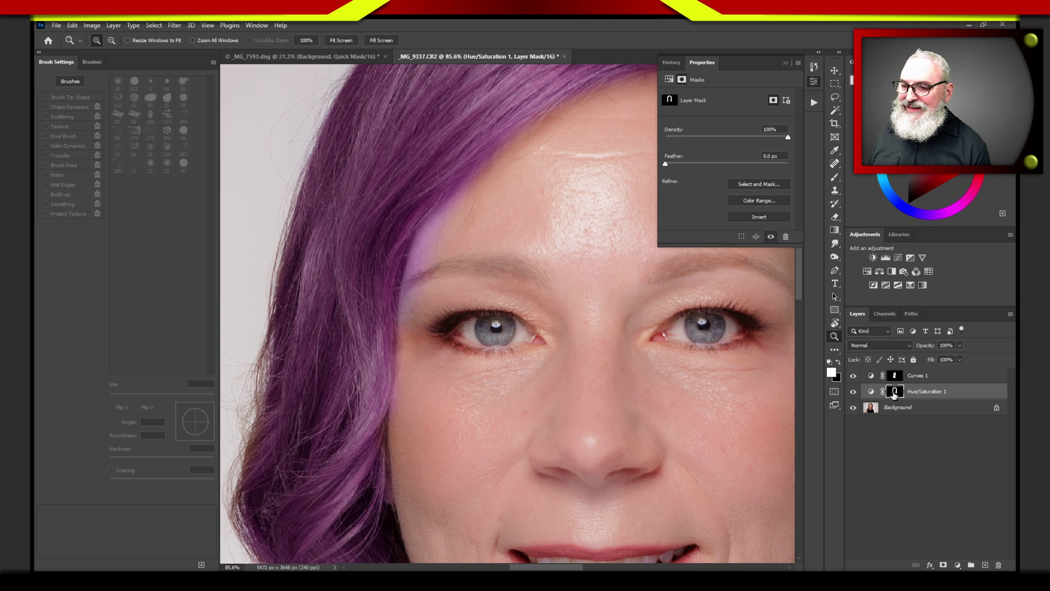
Step: With the Brush active on the Hue/Saturation 1 mask, choose dark red a31111 as the foreground color
key(b)
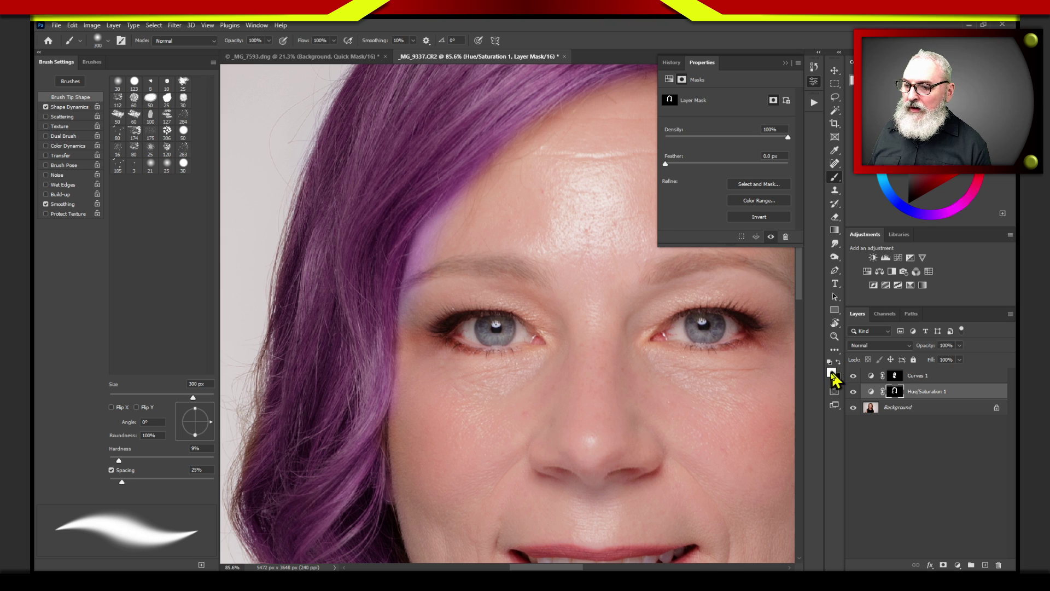
click(832, 374)
click(935, 195)
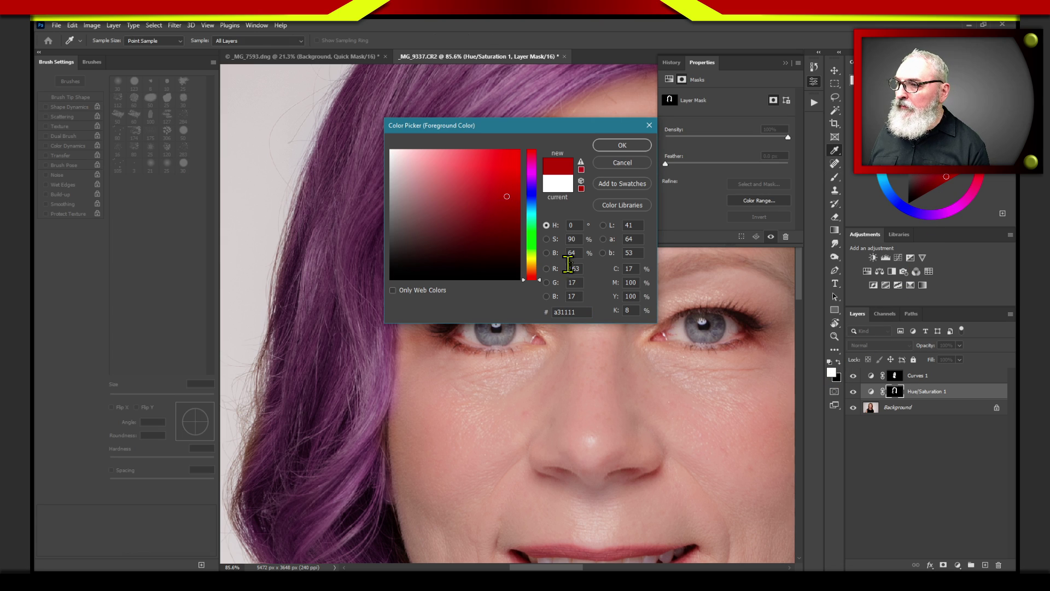
click(628, 147)
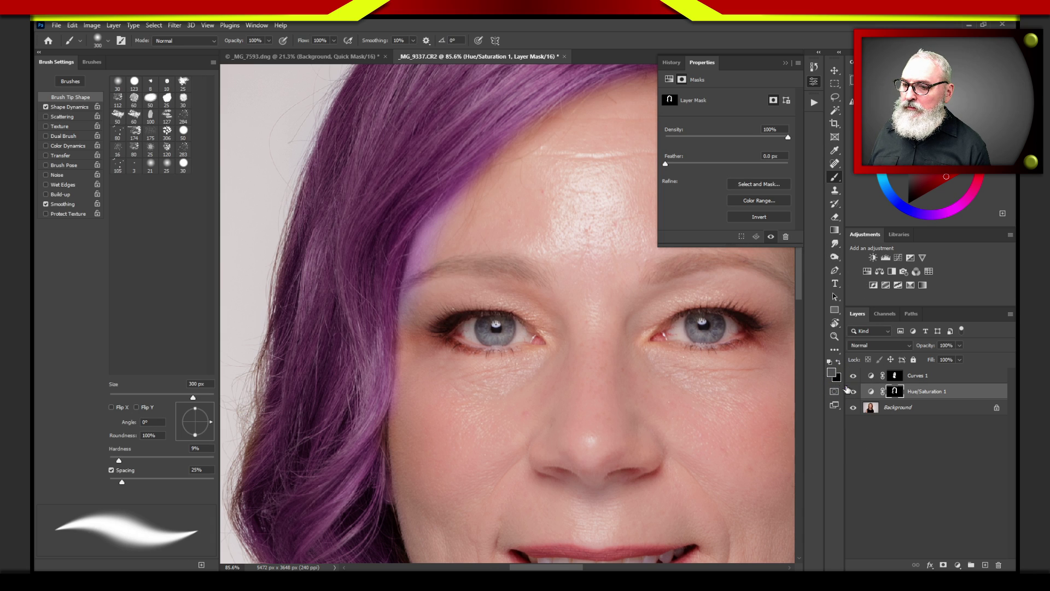
Step: Target the Hue/Saturation 1 adjustment instead of its mask and choose a dark red background color
key(ctrl+2)
click(839, 379)
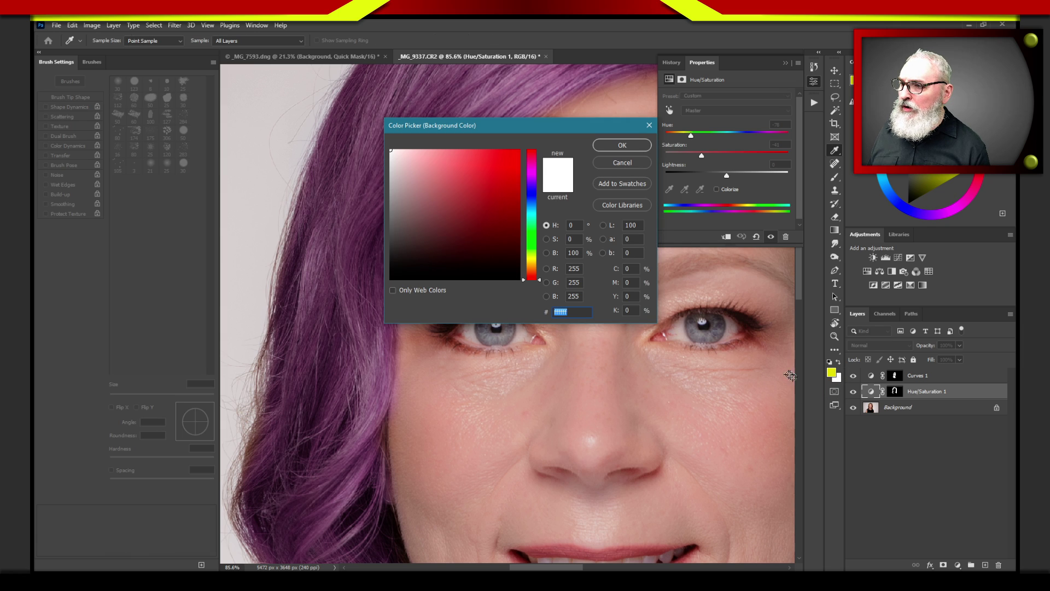
click(506, 193)
click(624, 145)
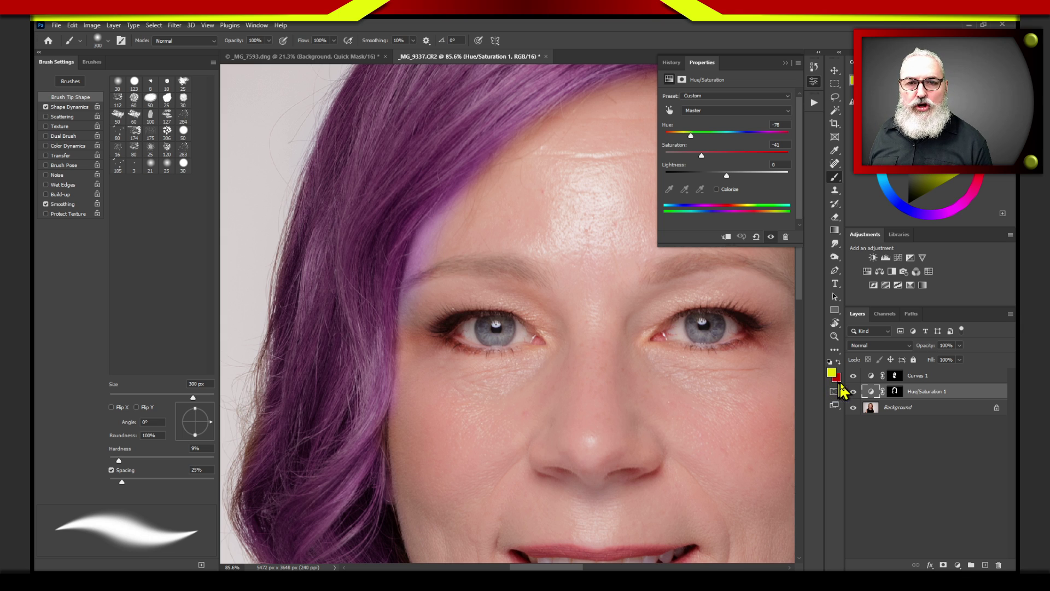
Step: Target the Hue/Saturation 1 layer mask and swap the brush colors so black is the foreground color and white the background
click(895, 392)
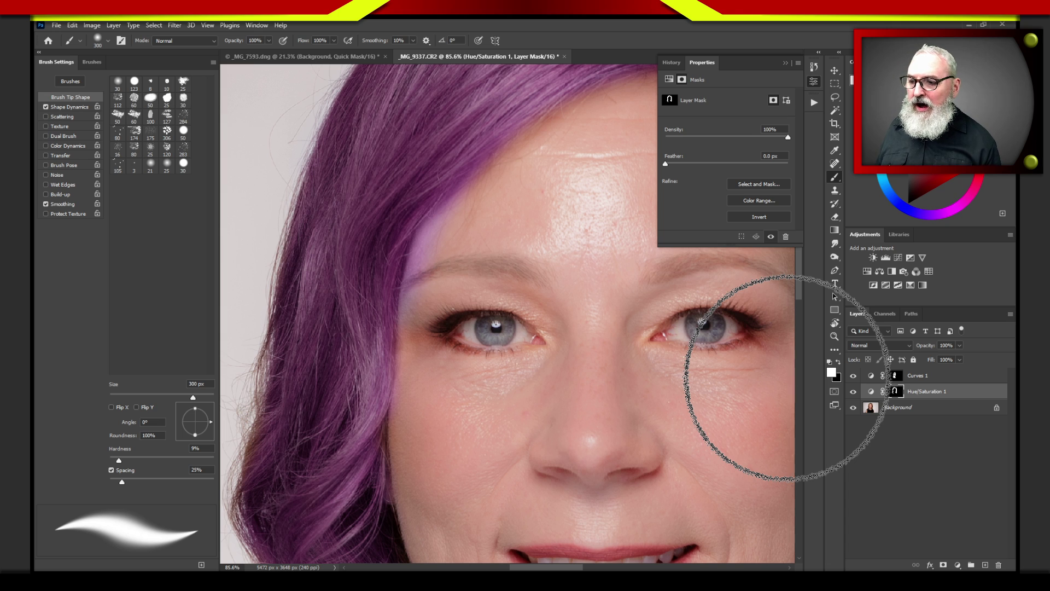
key(x)
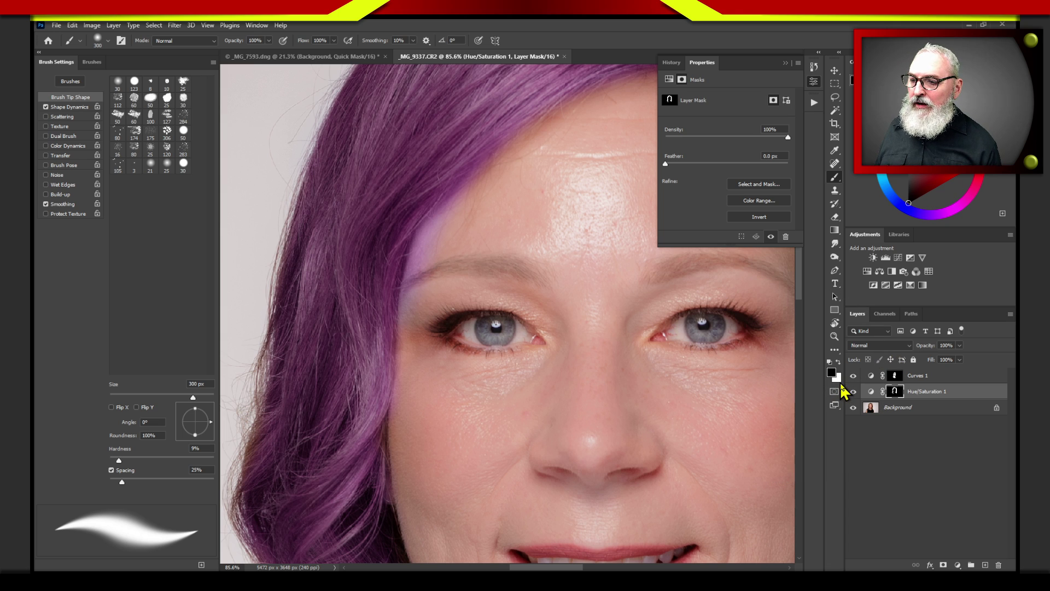
key(x)
key(x)
key(x)
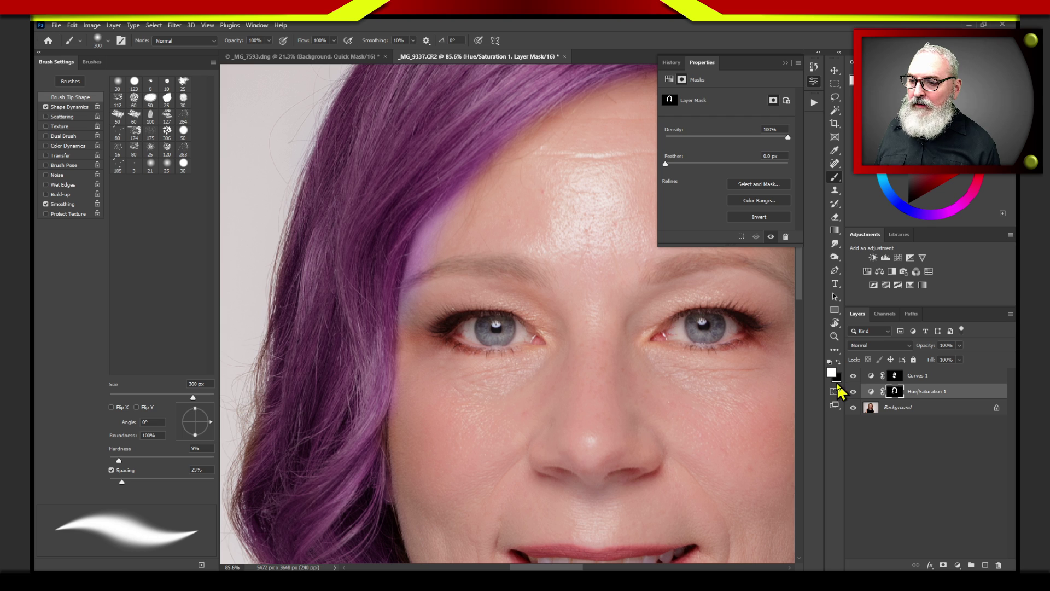
key(x)
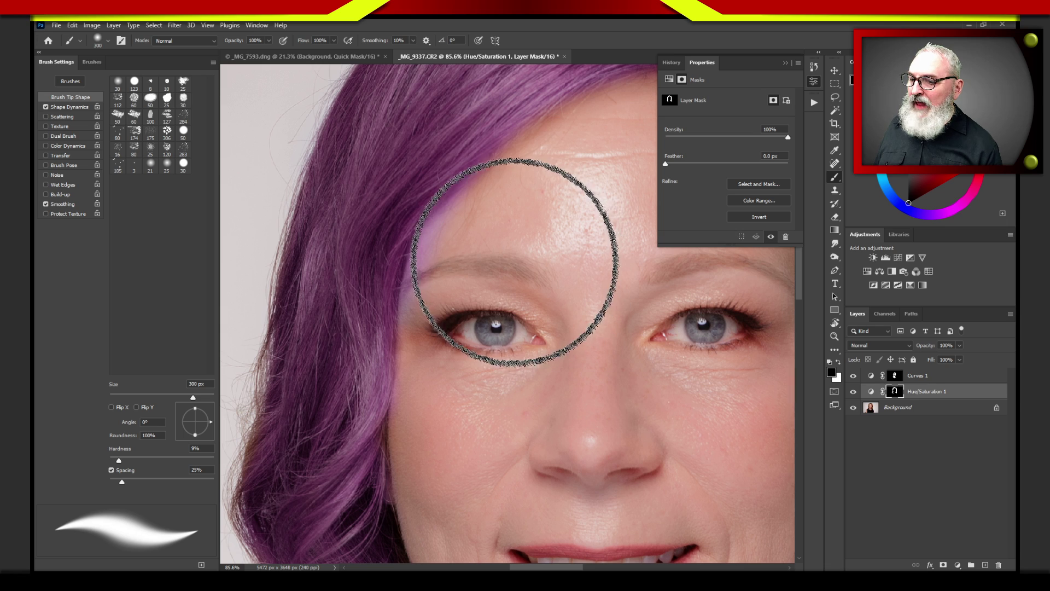
Step: Paint black on the Hue/Saturation mask along the forehead and cheek with a 125–150 px brush to clear purple off the skin
key(bracketleft)
key(bracketleft)
key(bracketleft)
key(bracketleft)
key(bracketleft)
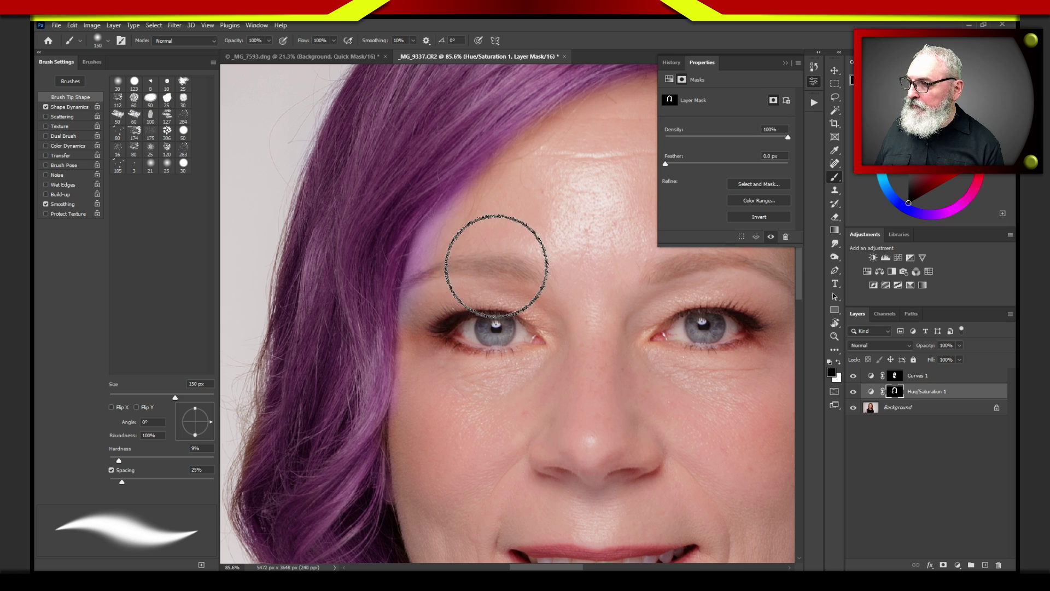
mouse_move(439, 241)
mouse_down()
mouse_move(459, 214)
mouse_move(420, 252)
mouse_move(493, 173)
mouse_move(435, 234)
mouse_move(414, 327)
mouse_move(421, 260)
mouse_move(407, 395)
mouse_move(402, 371)
mouse_move(407, 434)
mouse_move(411, 305)
mouse_move(437, 287)
mouse_move(450, 437)
mouse_up()
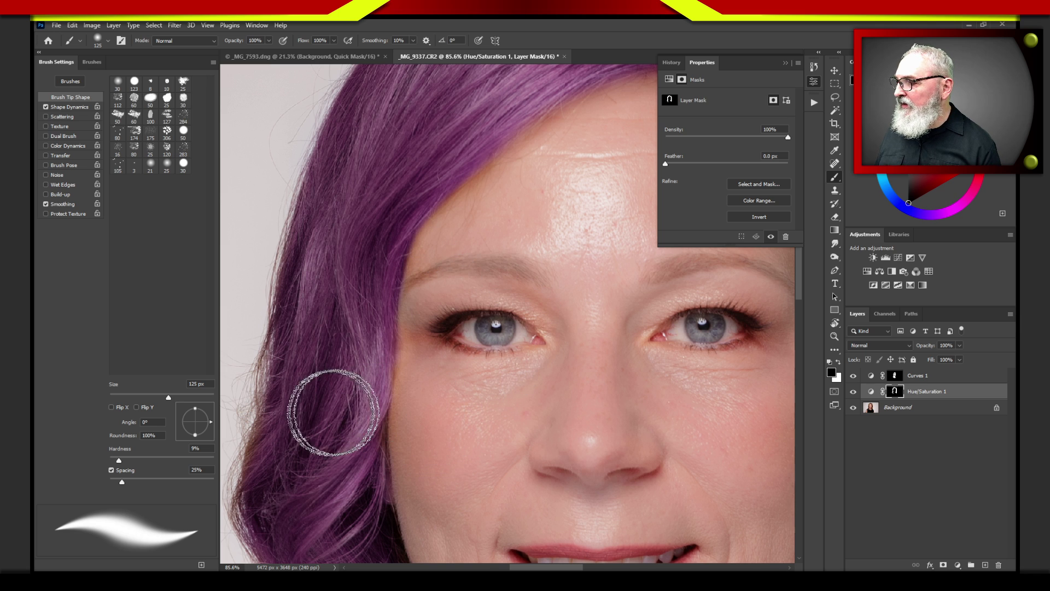
mouse_move(403, 394)
mouse_down()
mouse_move(558, 331)
mouse_move(439, 371)
mouse_move(433, 347)
mouse_move(427, 380)
mouse_move(435, 377)
mouse_move(412, 399)
mouse_move(432, 472)
mouse_move(434, 286)
mouse_move(404, 339)
mouse_move(394, 281)
mouse_move(427, 406)
mouse_up()
Step: Refine the mask at the lower curl, painting white over the hair and black over the purple spill on the neck and shoulder
key(x)
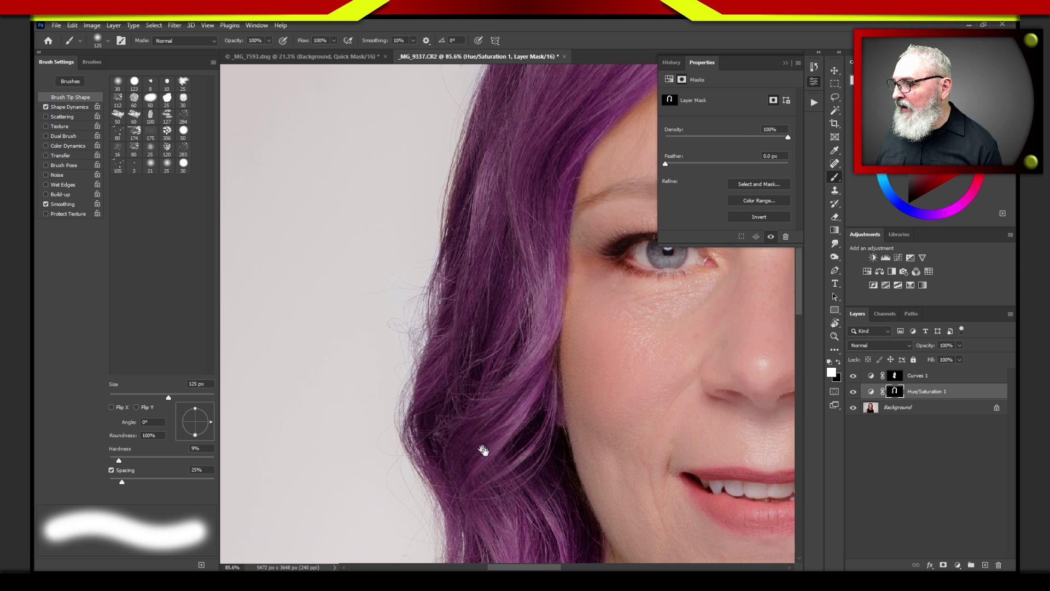
scroll(475, 219, down, 5)
mouse_move(441, 307)
mouse_down()
mouse_move(375, 382)
mouse_move(363, 422)
mouse_move(468, 436)
mouse_move(492, 293)
mouse_move(536, 230)
mouse_up()
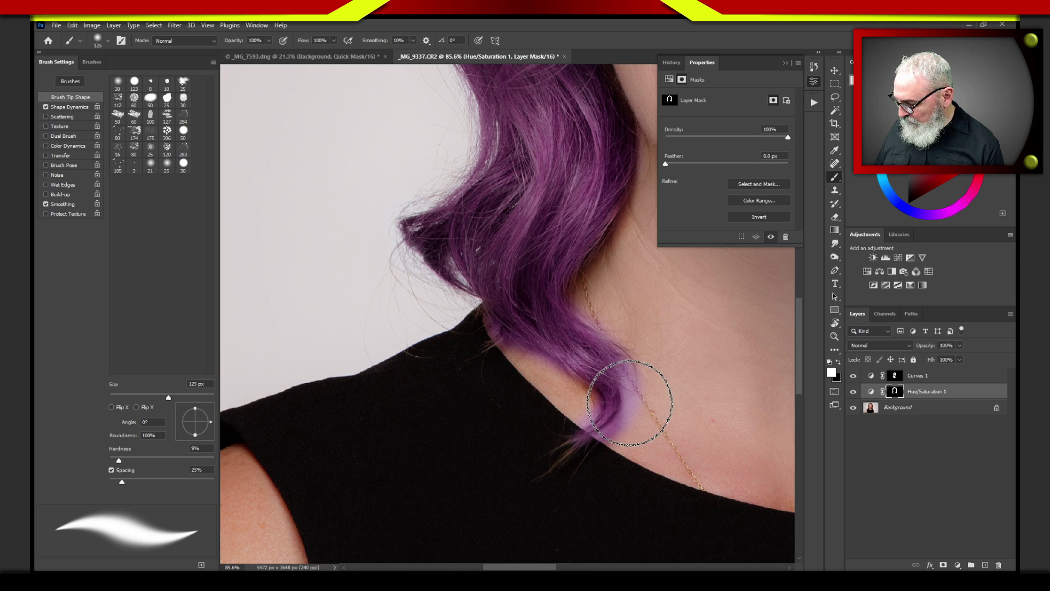
key(x)
mouse_move(638, 383)
mouse_down()
mouse_move(633, 417)
mouse_move(609, 447)
mouse_move(623, 426)
mouse_move(575, 458)
mouse_move(618, 433)
mouse_move(590, 406)
mouse_up()
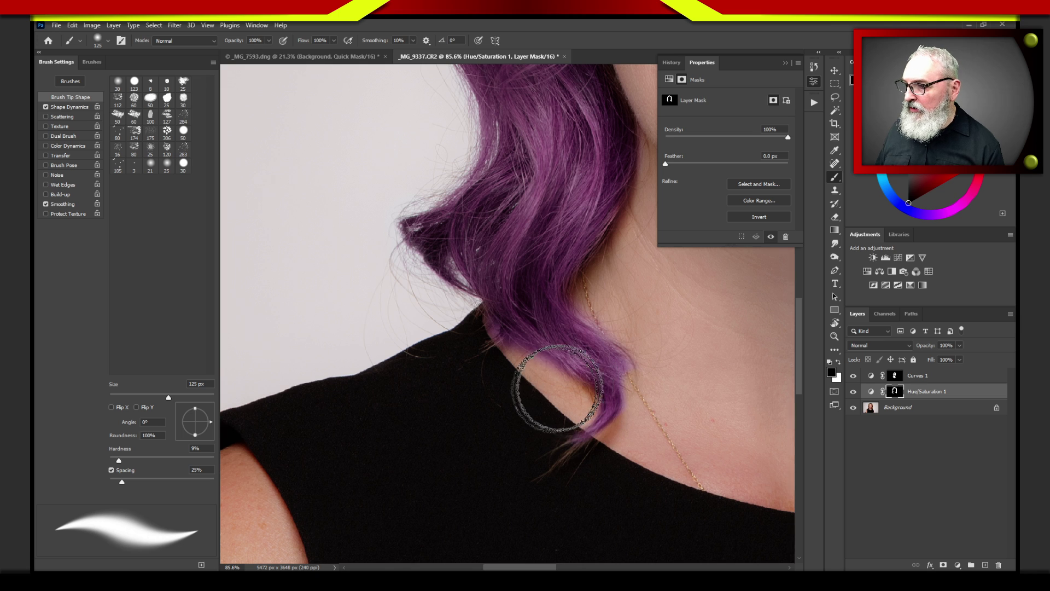
mouse_move(520, 358)
mouse_down()
mouse_move(556, 377)
mouse_move(469, 329)
mouse_move(485, 331)
mouse_up()
Step: Shrink the brush to 45 px, and enlarge it back to 90 px
key(bracketleft)
key(bracketleft)
key(bracketleft)
key(bracketleft)
key(bracketleft)
key(bracketleft)
key(bracketleft)
key(bracketleft)
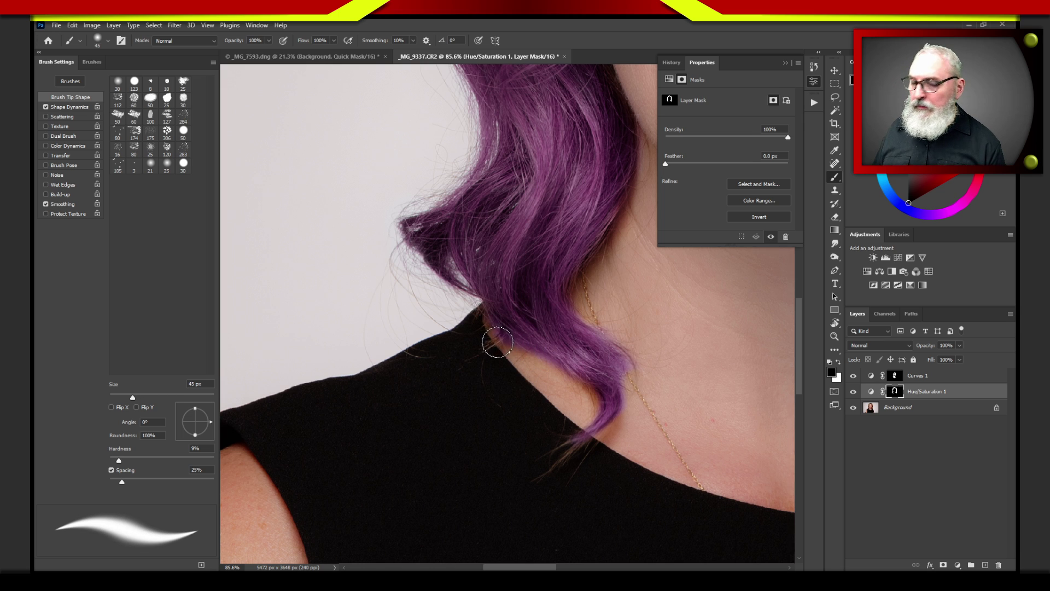
key(bracketright)
key(bracketright)
key(bracketright)
key(bracketright)
key(bracketright)
key(bracketright)
key(bracketright)
key(bracketright)
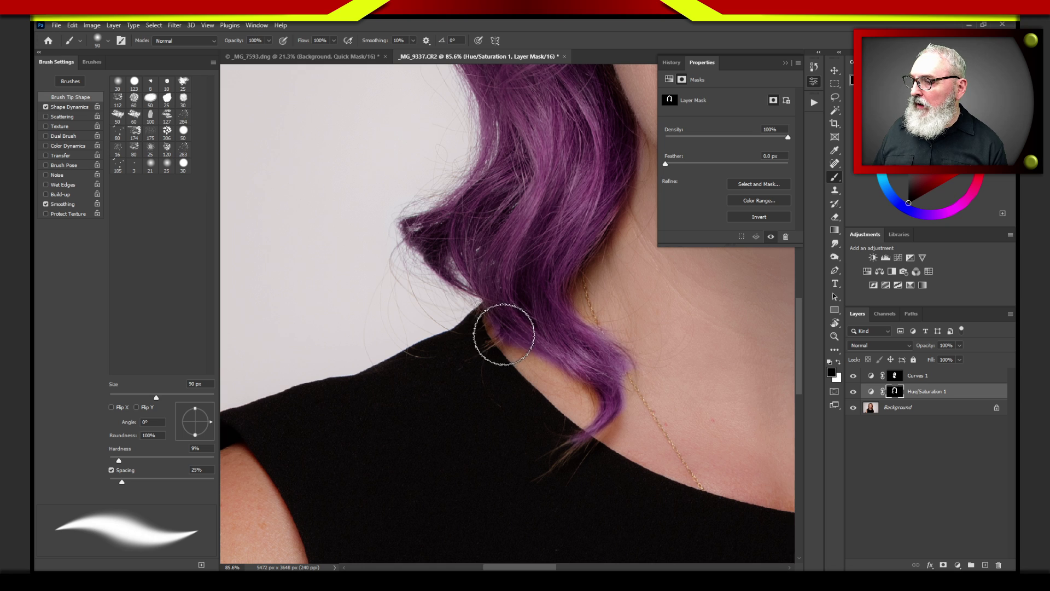
Step: Reduce the brush to 40 px and paint white on the mask over the hair edge above the shoulder
key(bracketleft)
key(bracketleft)
key(bracketleft)
key(bracketleft)
key(bracketleft)
key(bracketleft)
key(bracketleft)
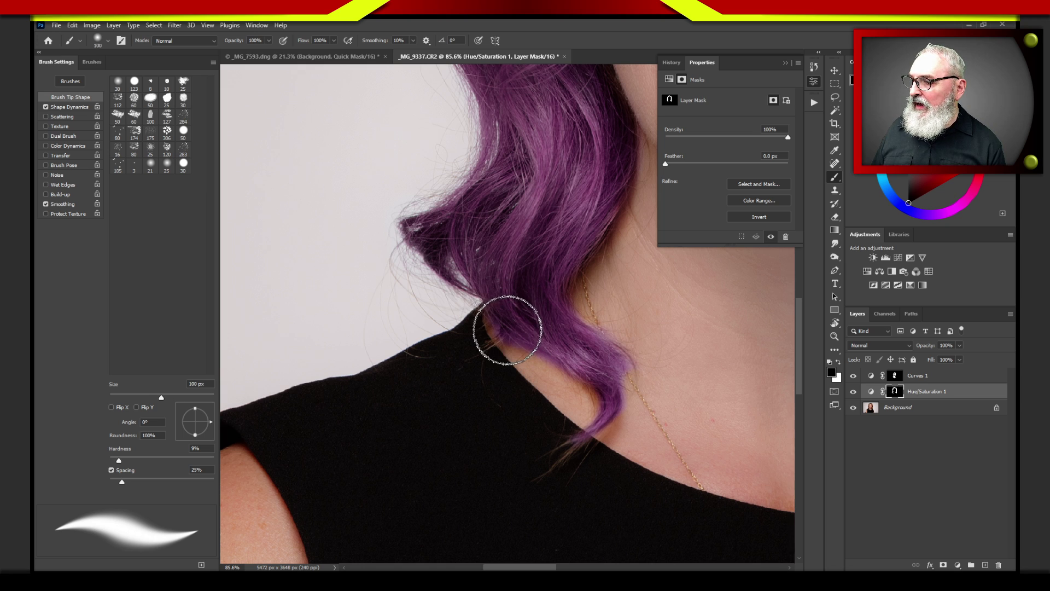
key(bracketleft)
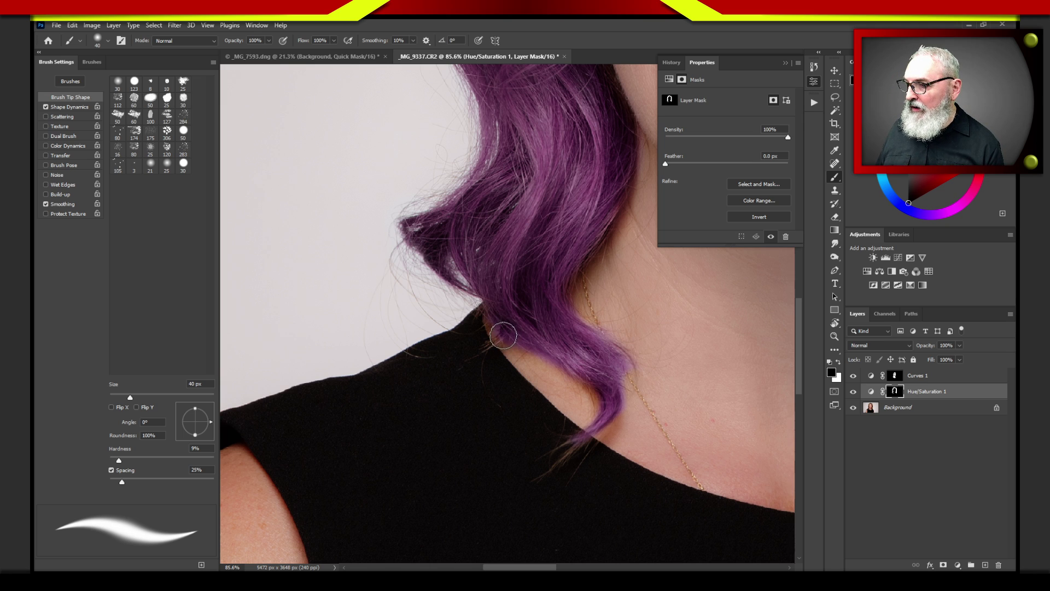
key(x)
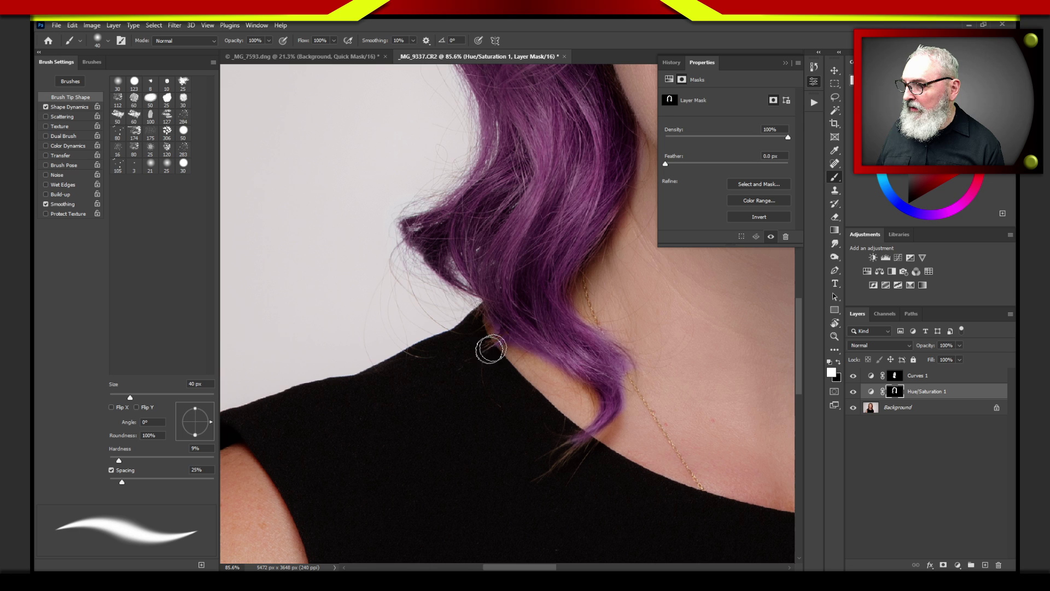
drag(487, 348, 481, 305)
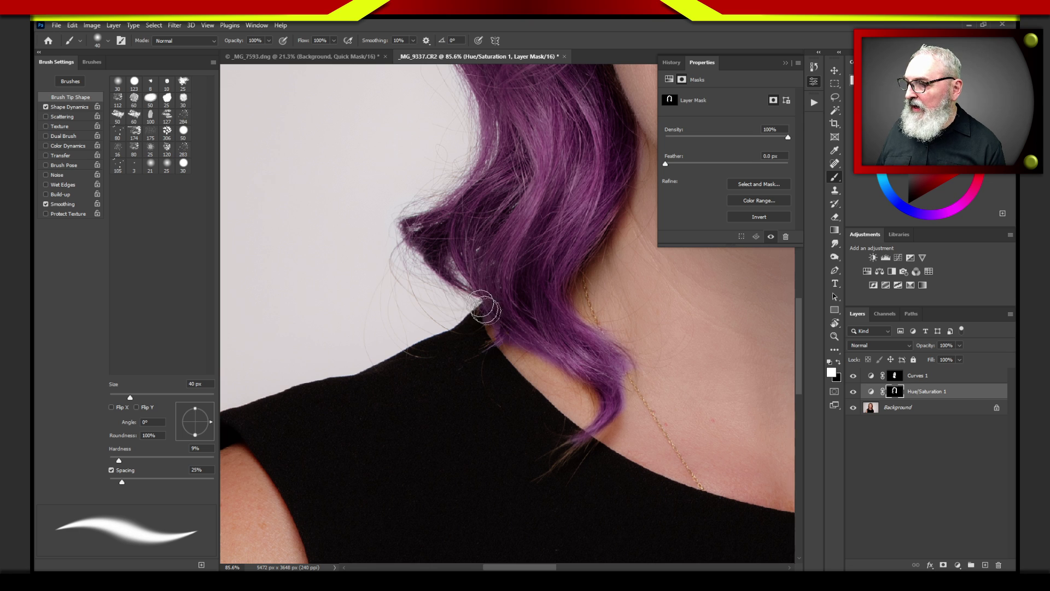
Step: Touch up the mask along the hair edge beside the cheek, alternating black and white paint
mouse_move(558, 265)
mouse_down()
mouse_move(603, 227)
mouse_move(616, 183)
mouse_move(569, 283)
mouse_move(559, 260)
mouse_move(614, 122)
mouse_move(511, 335)
mouse_up()
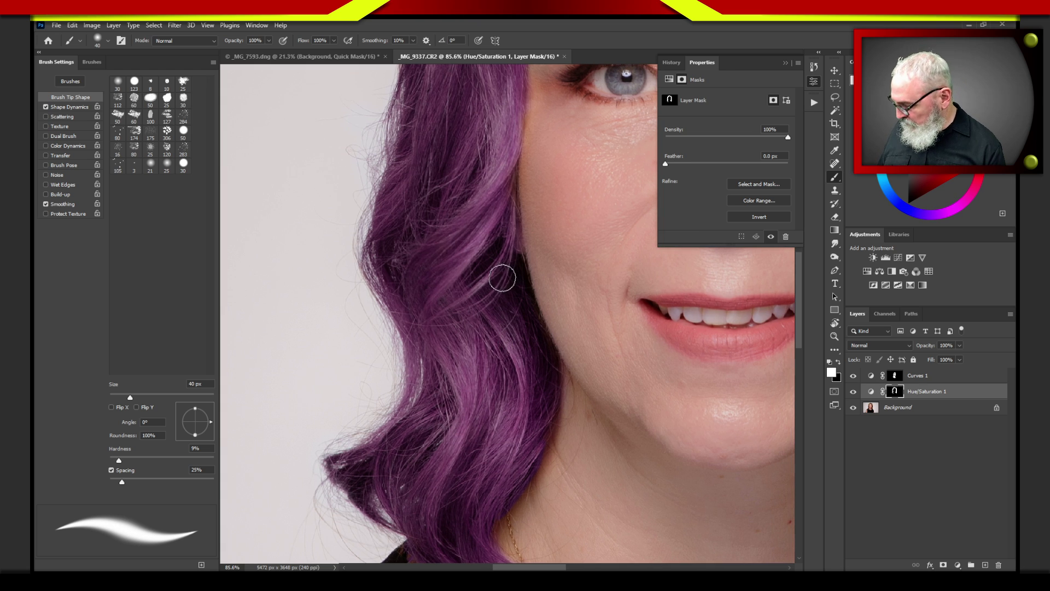
key(x)
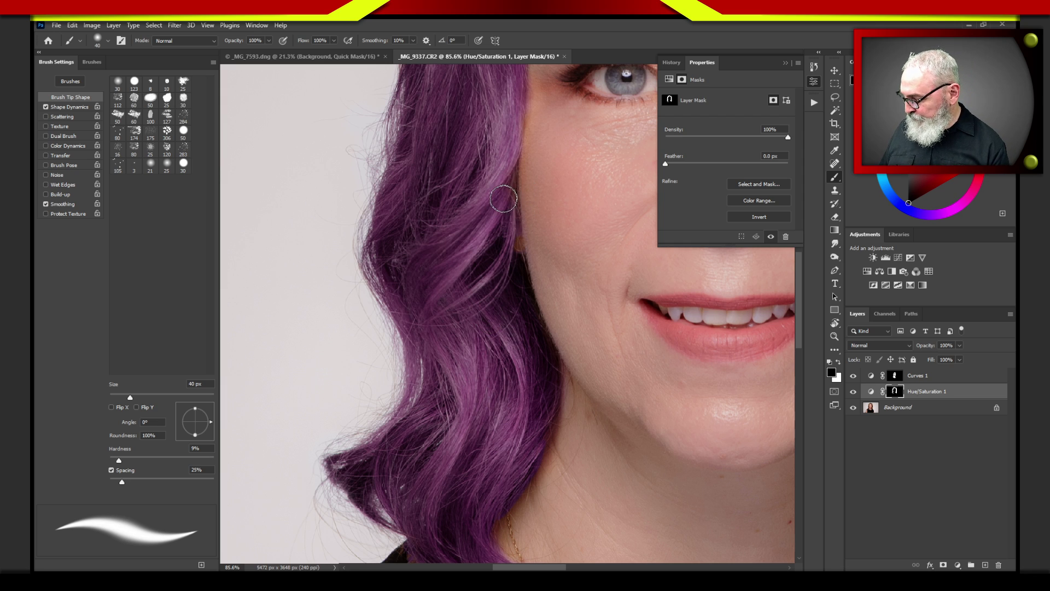
key(x)
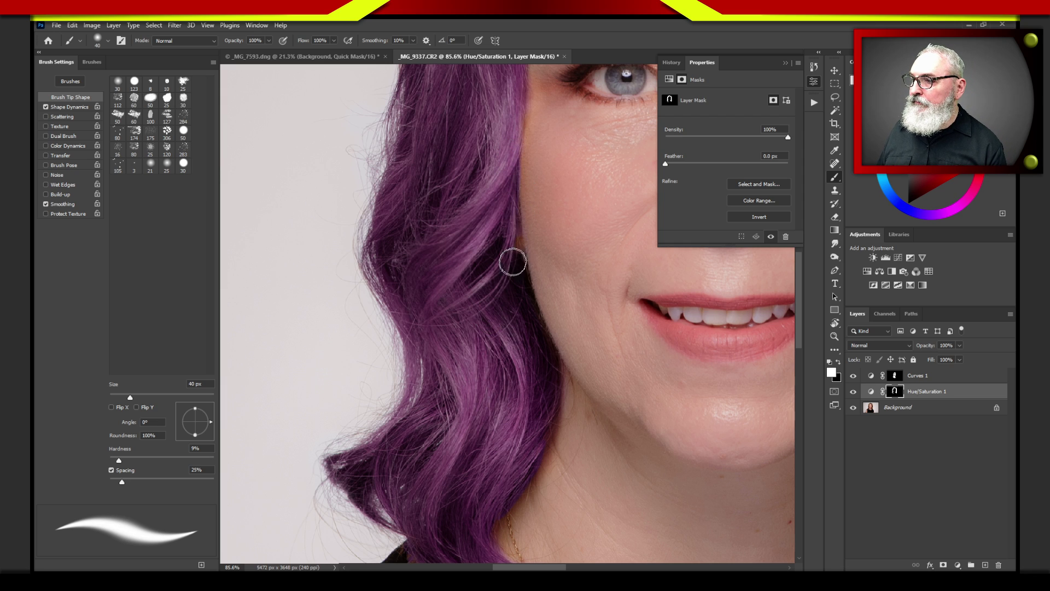
Step: Paint white on the mask along the crown to cover the uncolored hair with purple
drag(553, 192, 448, 455)
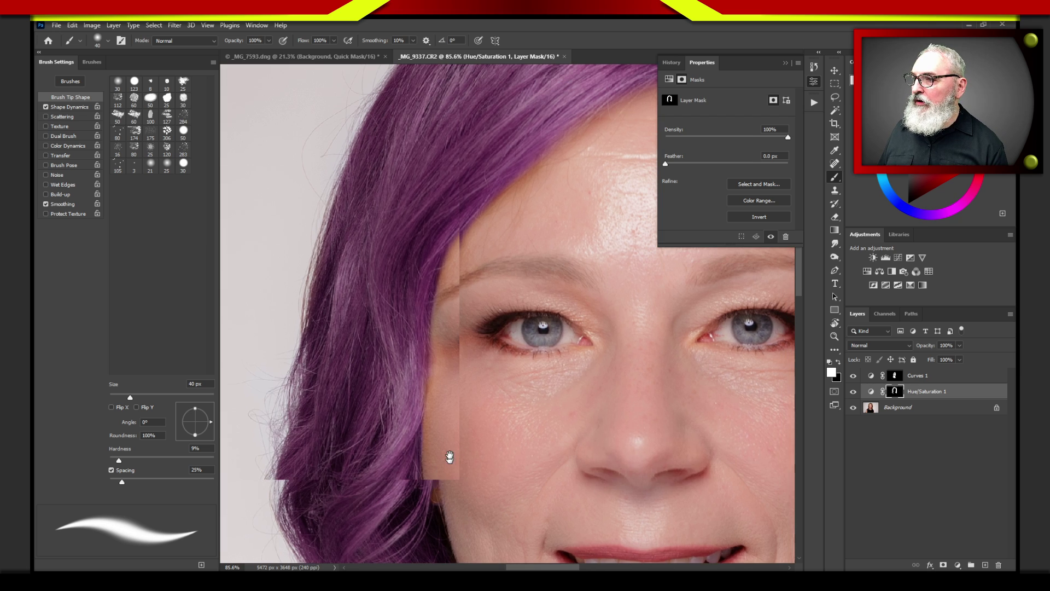
mouse_move(519, 251)
mouse_down()
mouse_move(368, 345)
mouse_move(363, 368)
mouse_up()
drag(462, 221, 493, 254)
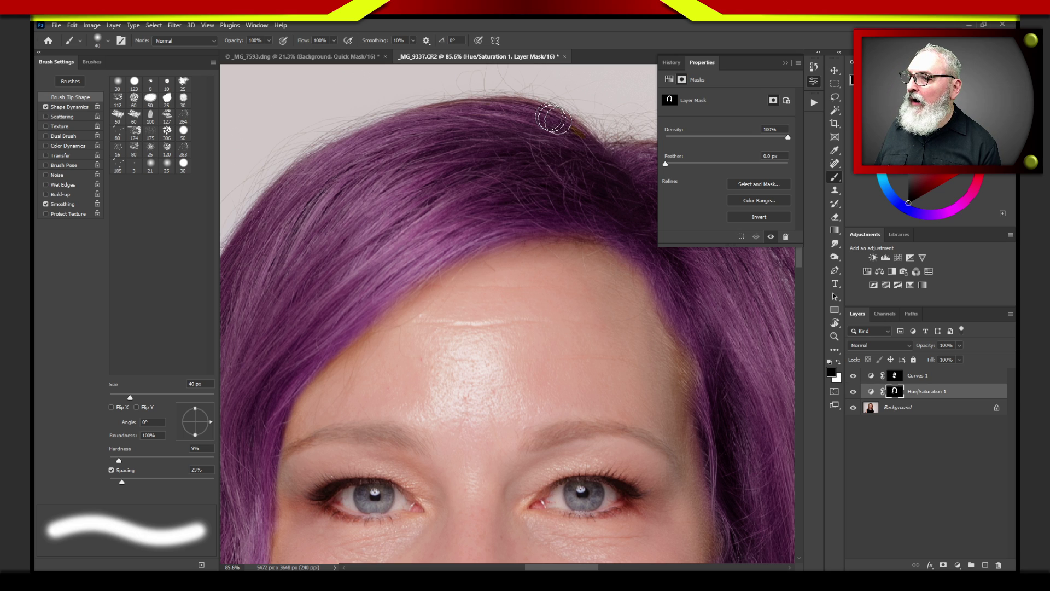
mouse_move(473, 110)
mouse_down()
mouse_move(590, 134)
mouse_move(477, 114)
mouse_move(457, 94)
mouse_move(607, 150)
mouse_up()
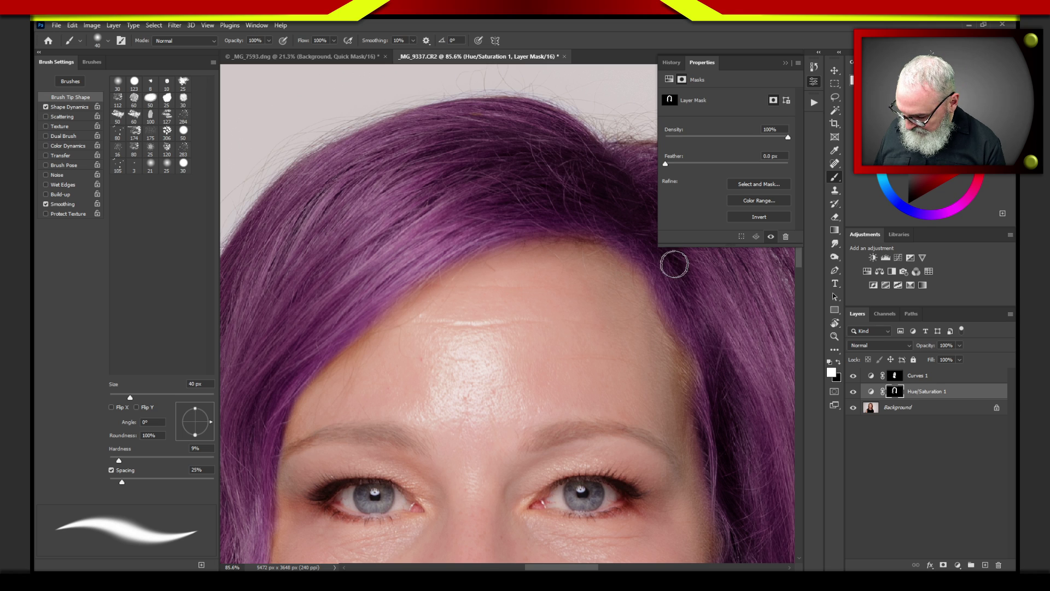
Step: Zoom in on the head and collapse the mask properties that cover part of the portrait
key(ctrl+0)
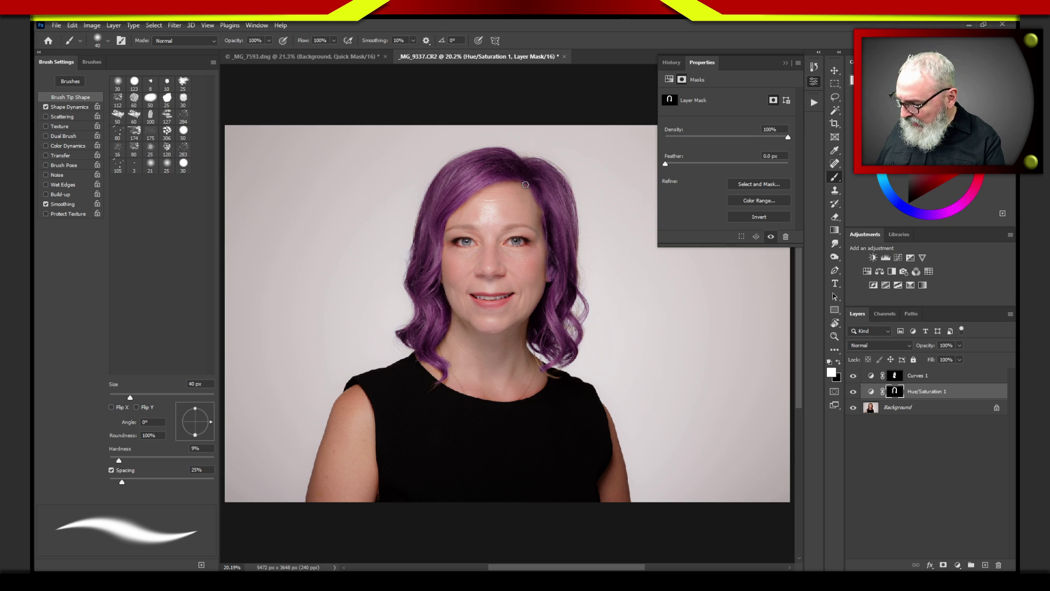
key(z)
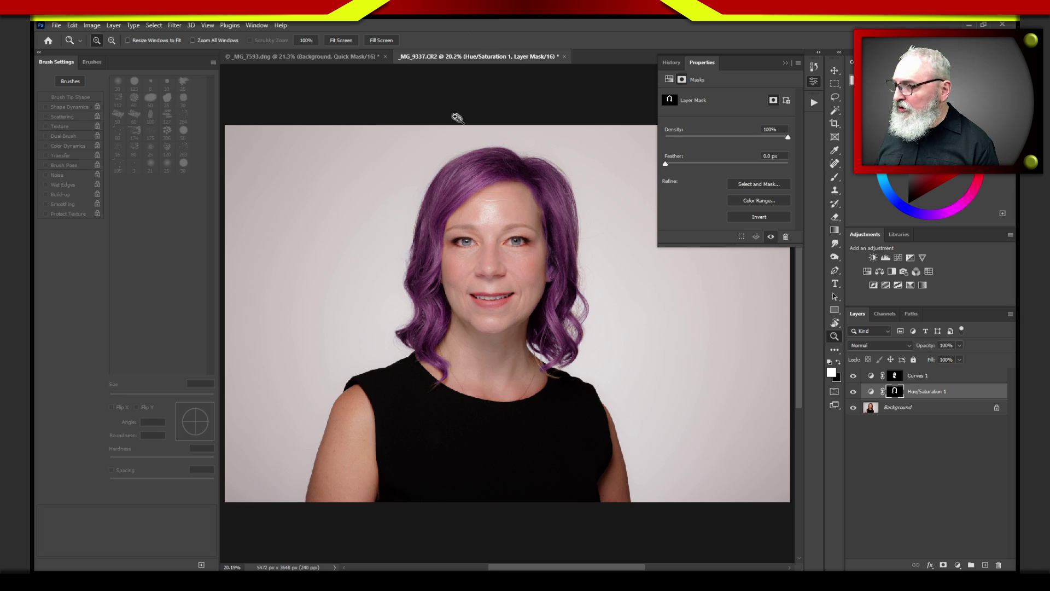
mouse_move(409, 135)
mouse_down()
mouse_move(602, 258)
mouse_move(604, 312)
mouse_up()
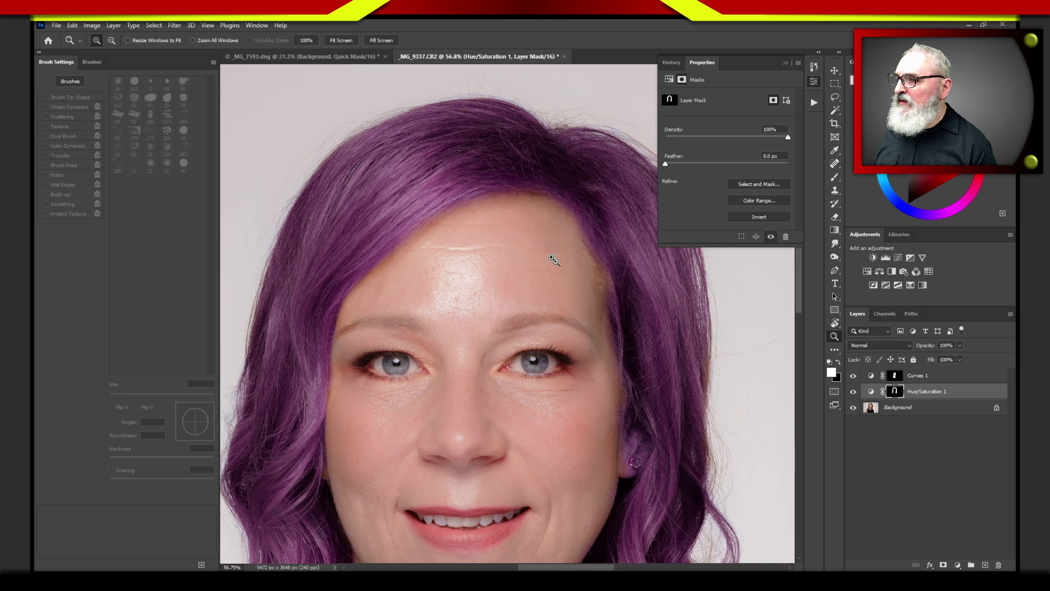
click(785, 63)
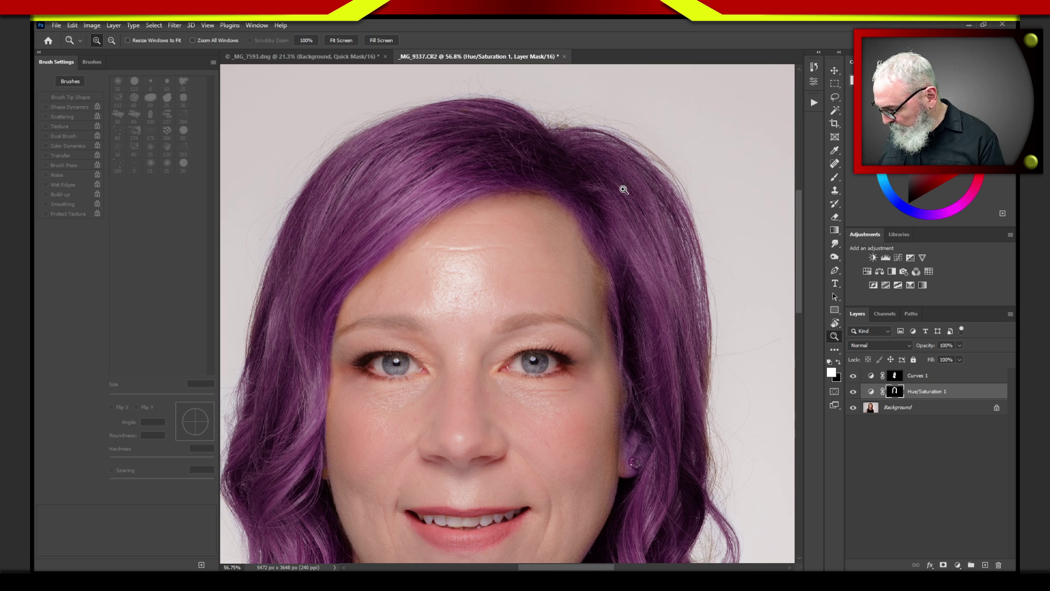
Step: Activate the Brush tool and set its size to 62 px and its hardness to 25%
key(b)
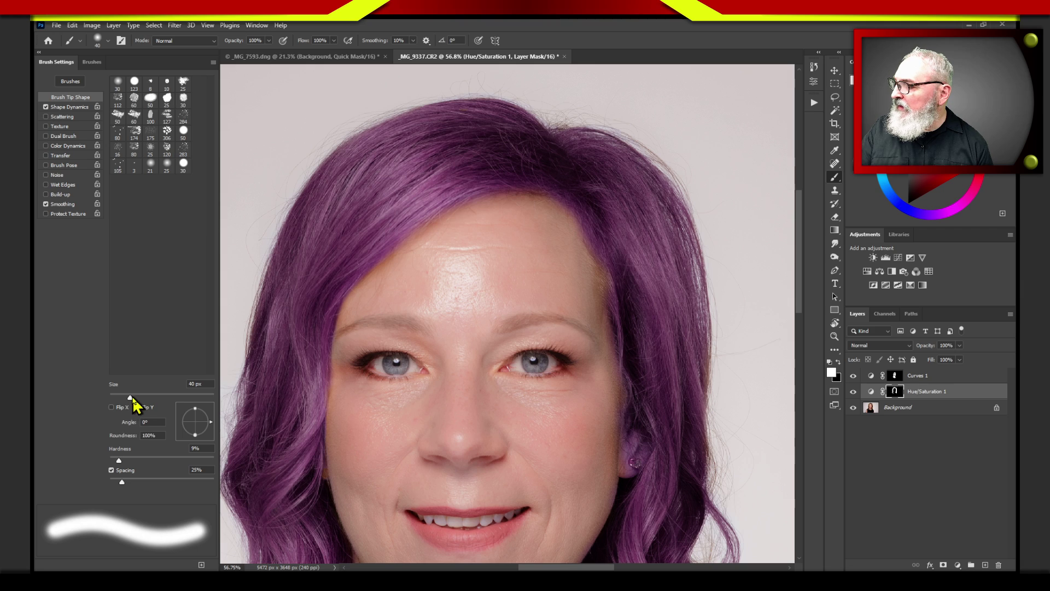
drag(134, 400, 163, 399)
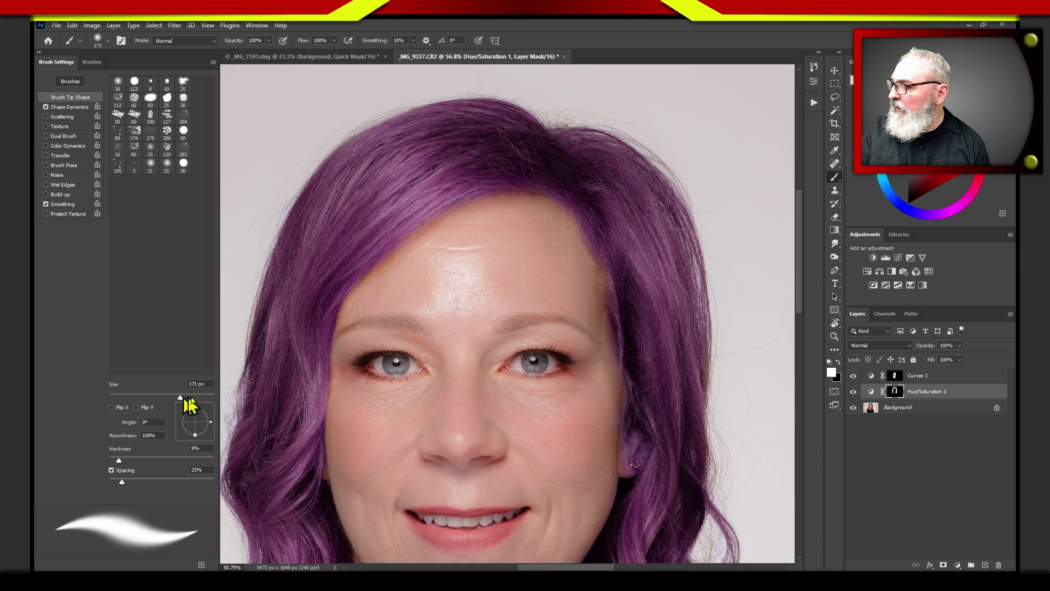
drag(180, 398, 141, 398)
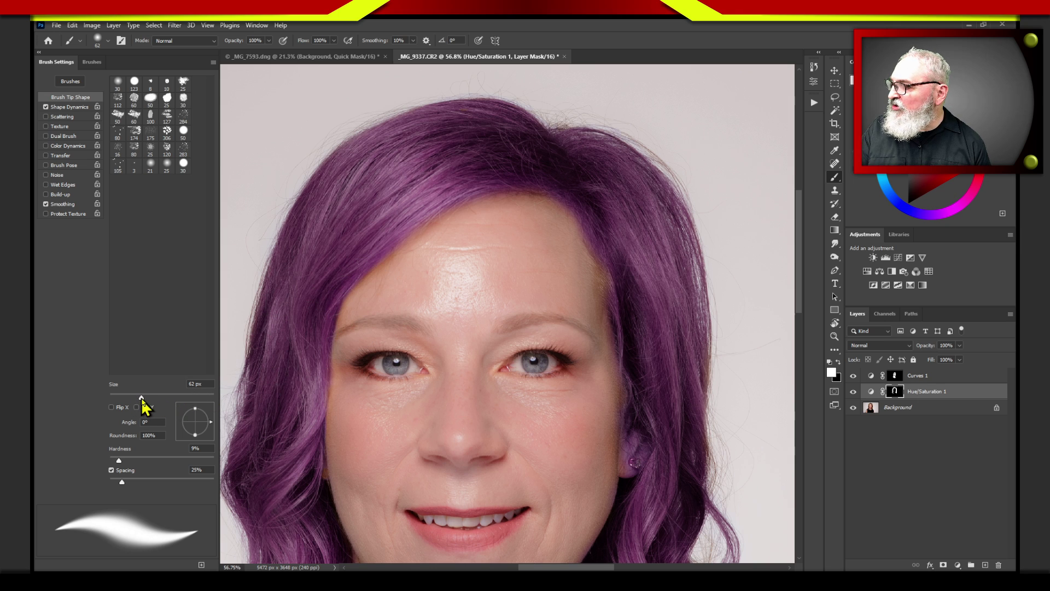
mouse_move(117, 460)
mouse_down()
mouse_move(203, 460)
mouse_move(137, 462)
mouse_up()
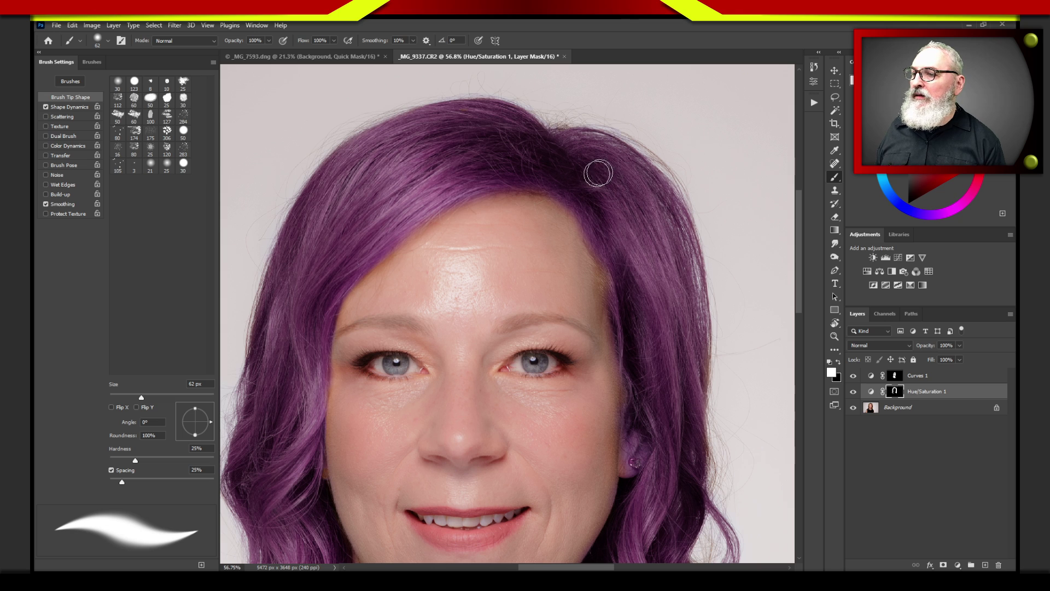
Step: Reduce the brush size to 15 px
key(bracketleft)
key(bracketleft)
key(bracketleft)
key(bracketleft)
key(bracketleft)
key(bracketleft)
key(bracketleft)
key(bracketleft)
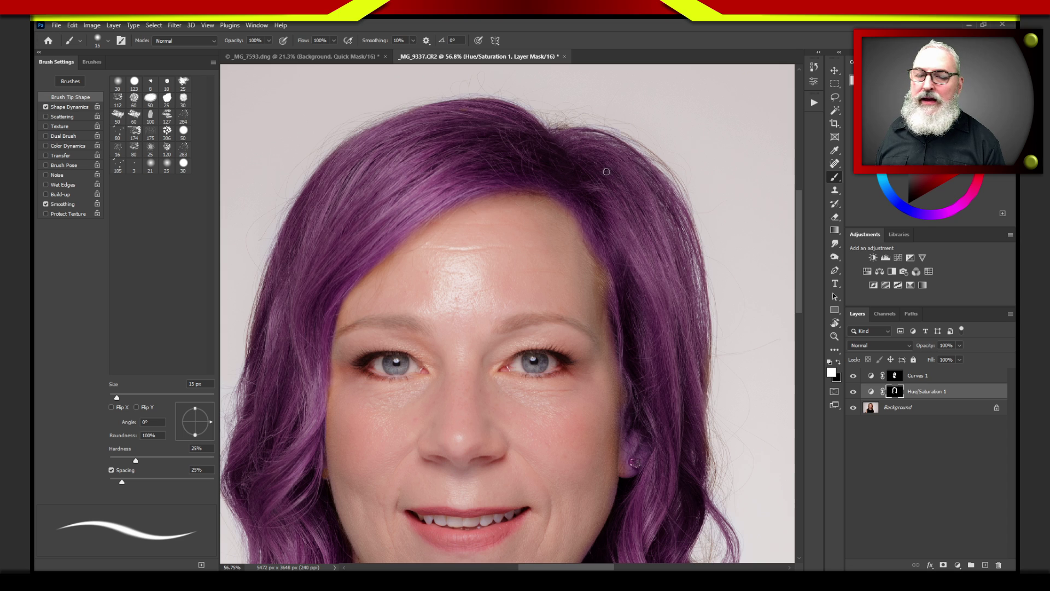
Step: Enlarge the brush to 250 px
key(bracketright)
key(bracketright)
key(bracketright)
key(bracketright)
key(bracketright)
key(bracketright)
key(bracketright)
key(bracketright)
key(bracketright)
key(bracketright)
key(bracketright)
key(bracketright)
key(bracketright)
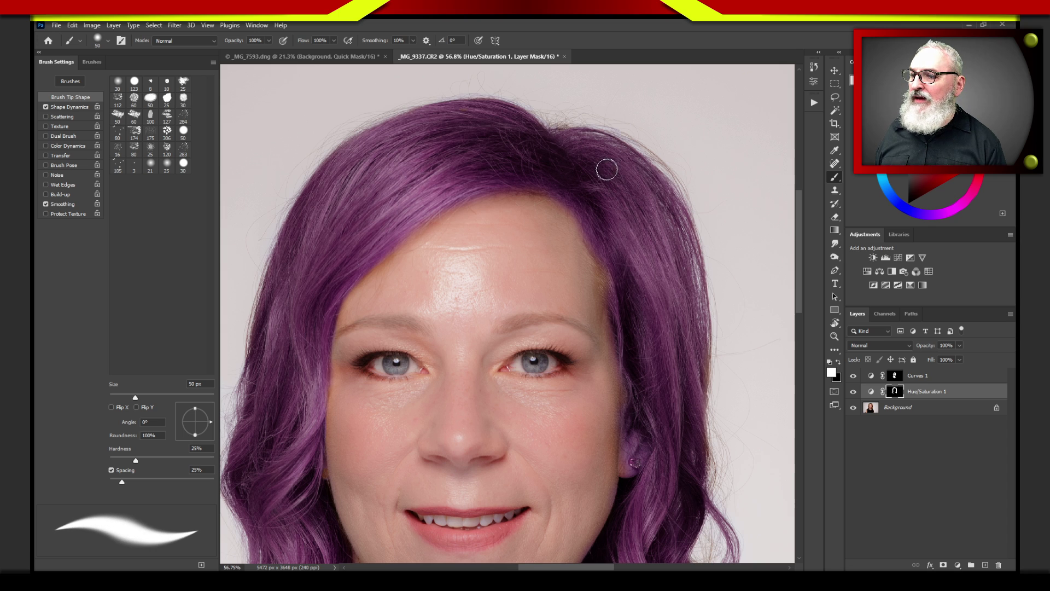
key(bracketright)
key(bracketright)
key(bracketright)
key(bracketright)
key(bracketright)
key(bracketright)
key(bracketright)
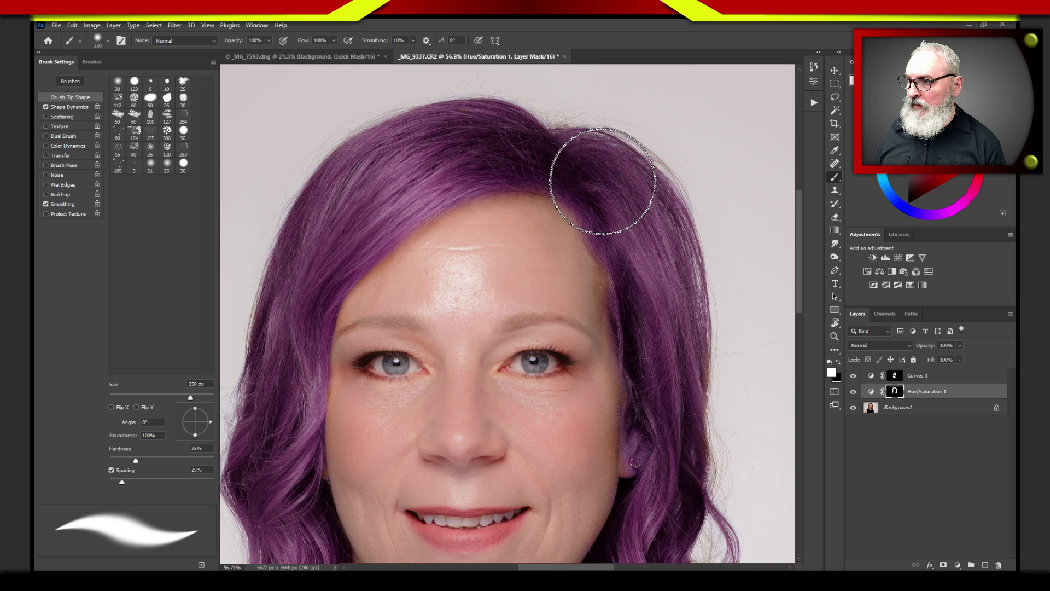
Step: Drop the brush hardness to 0%, and raise it to 75%
key(shift)
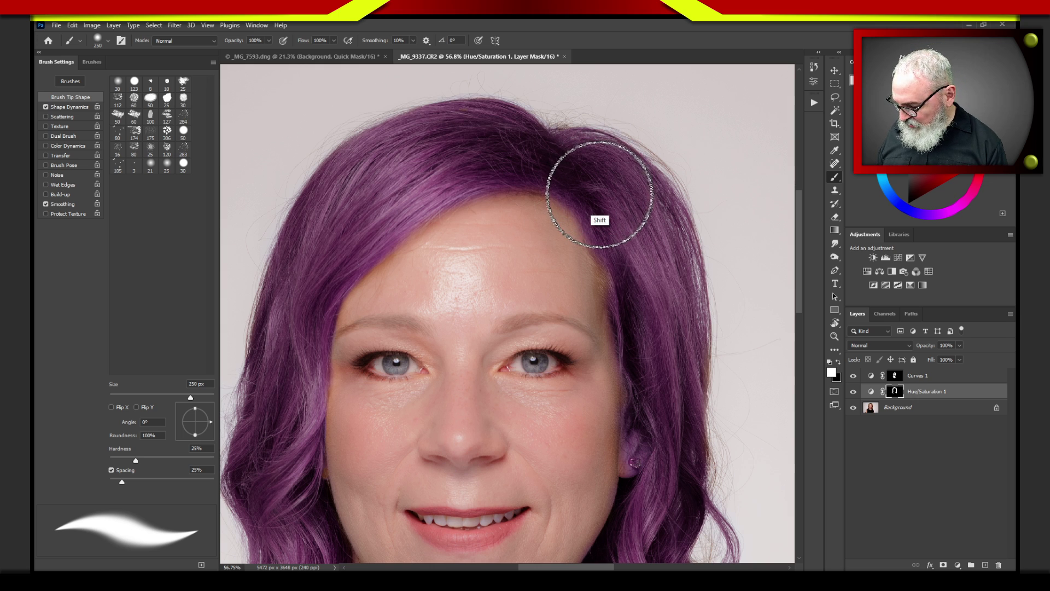
key(shift+bracketleft)
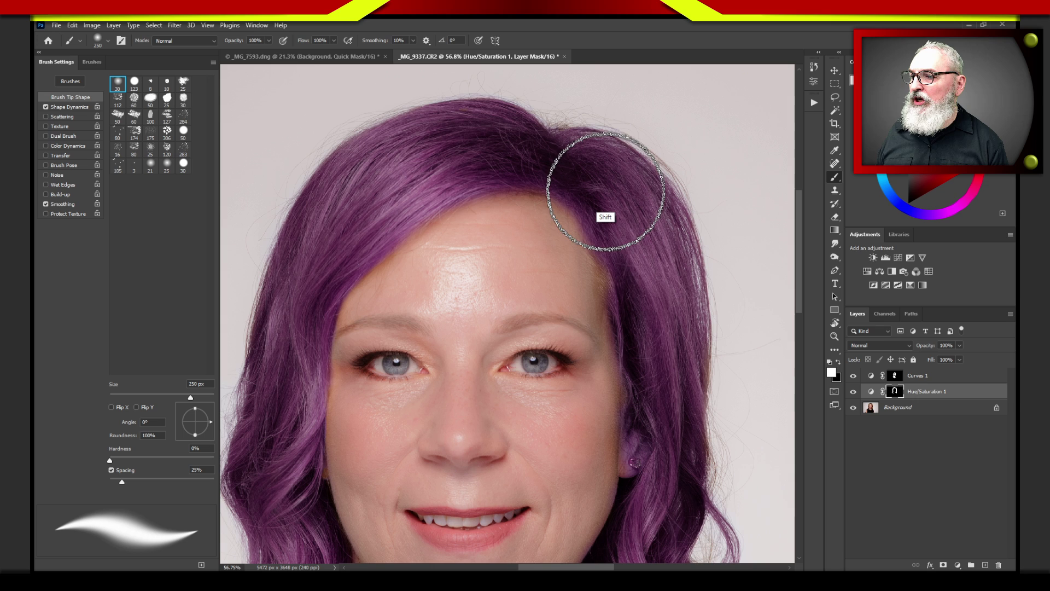
key(shift+bracketright)
key(shift+bracketright)
key(shift+bracketright)
key(shift+bracketright)
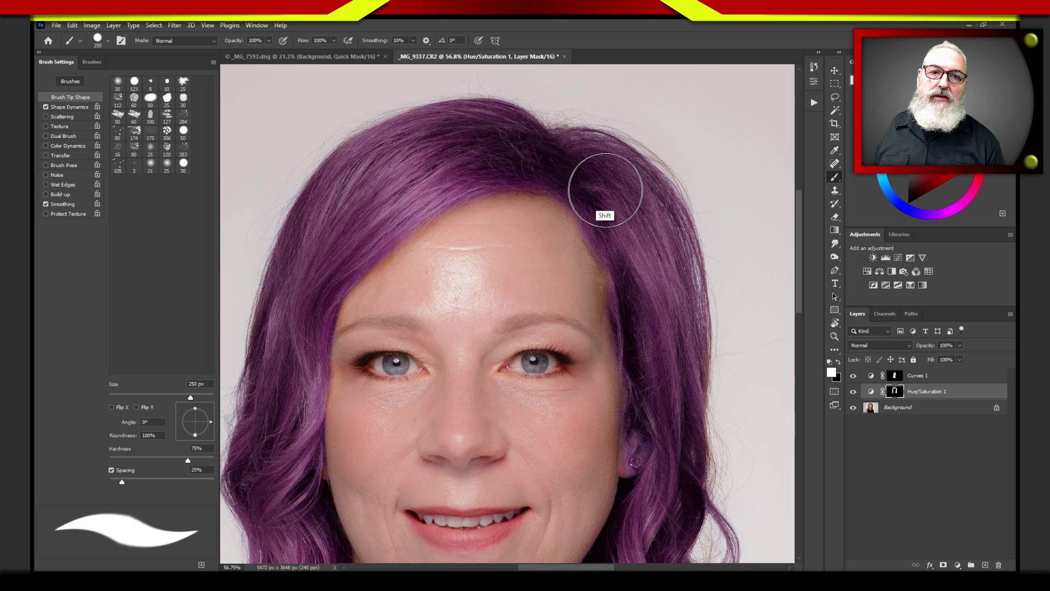
Step: Lower the brush hardness to 0%
key(shift+bracketleft)
key(shift+bracketleft)
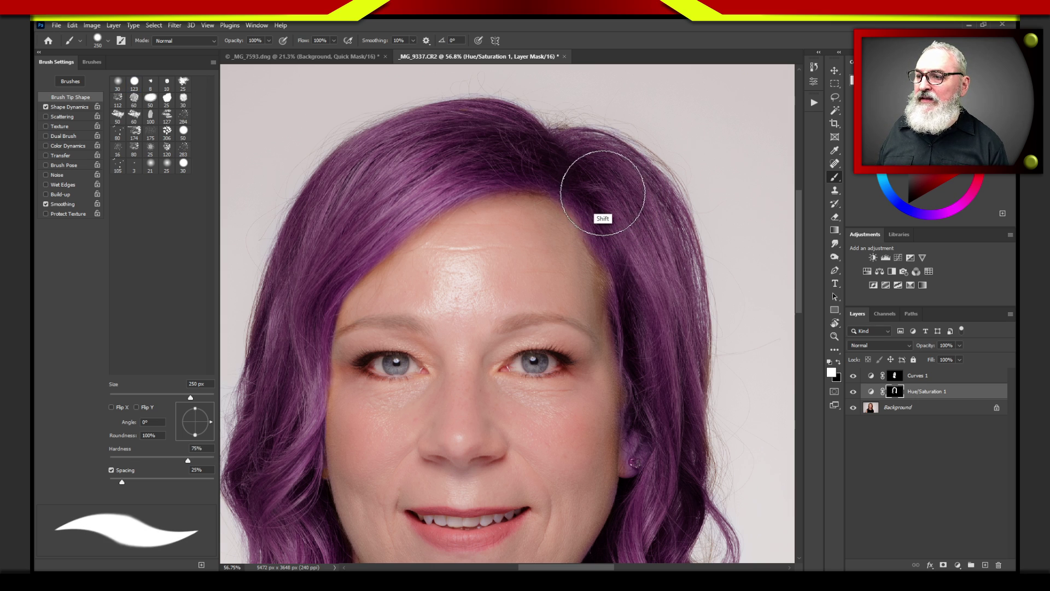
key(shift+bracketleft)
key(shift+bracketleft)
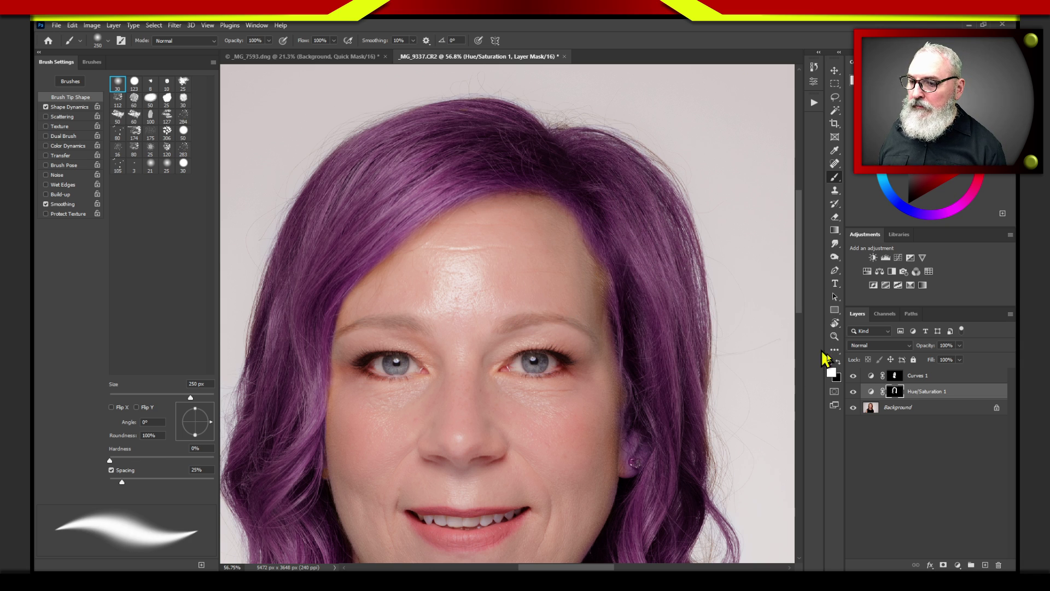
Step: Add a new empty layer above the Hue/Saturation layer and choose a blue-violet foreground color
click(985, 564)
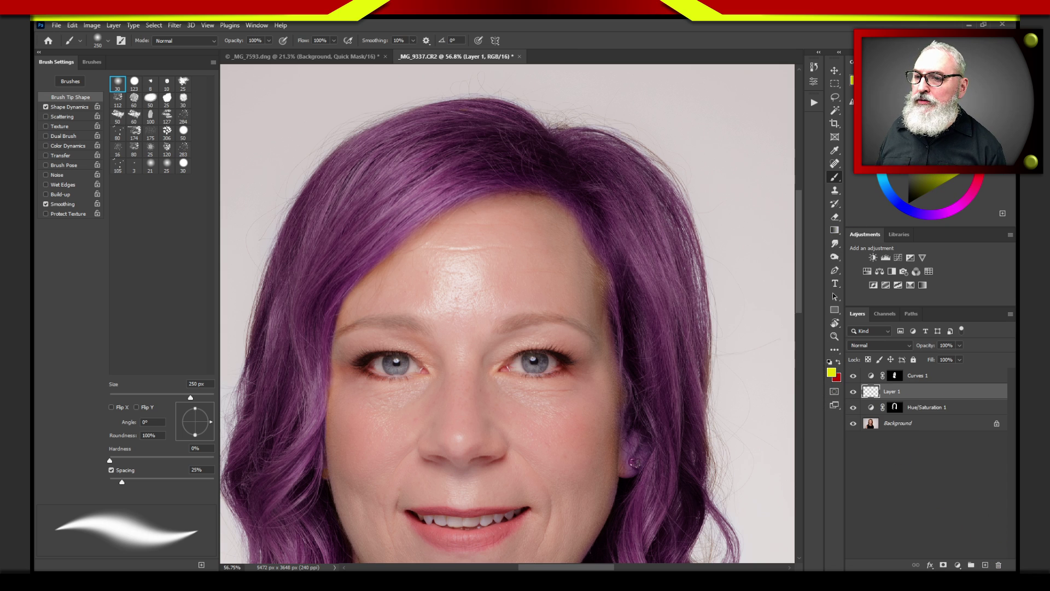
click(916, 212)
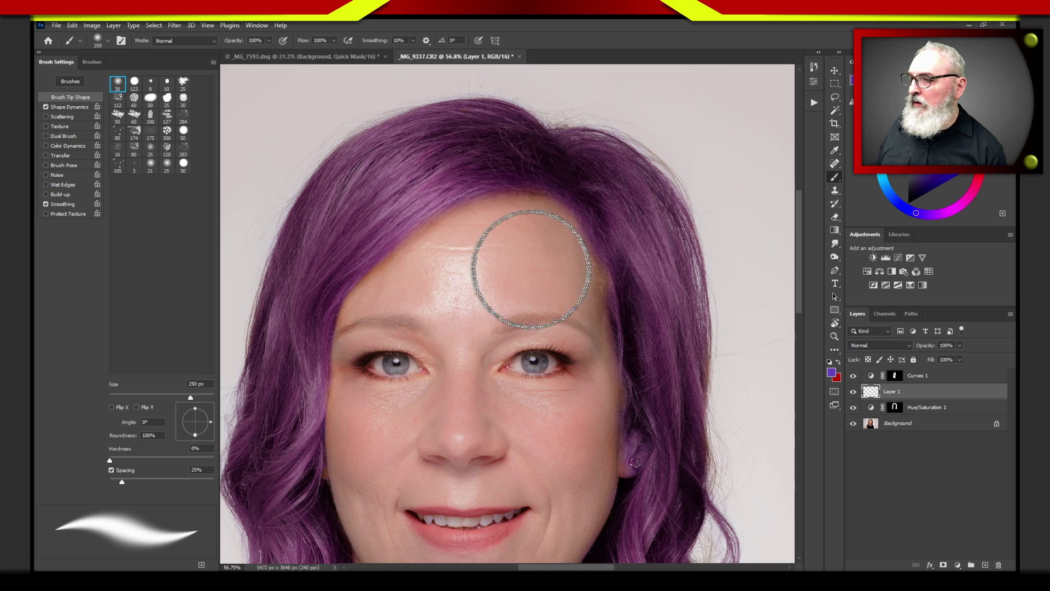
Step: Paint a soft blue-violet stroke across the forehead and a hard-edged one above it at 100% brush hardness
mouse_move(541, 251)
mouse_down()
mouse_move(480, 267)
mouse_move(431, 300)
mouse_move(523, 261)
mouse_move(452, 299)
mouse_move(506, 276)
mouse_move(463, 301)
mouse_move(479, 327)
mouse_move(497, 285)
mouse_move(471, 298)
mouse_up()
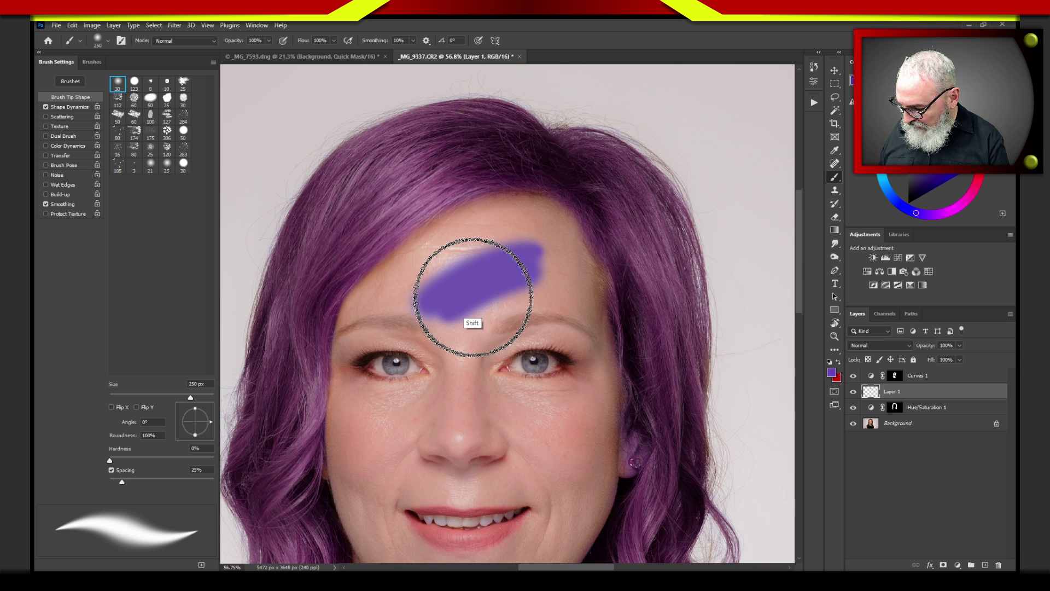
key(shift+bracketright)
key(shift+bracketright)
key(shift+bracketright)
key(shift+bracketright)
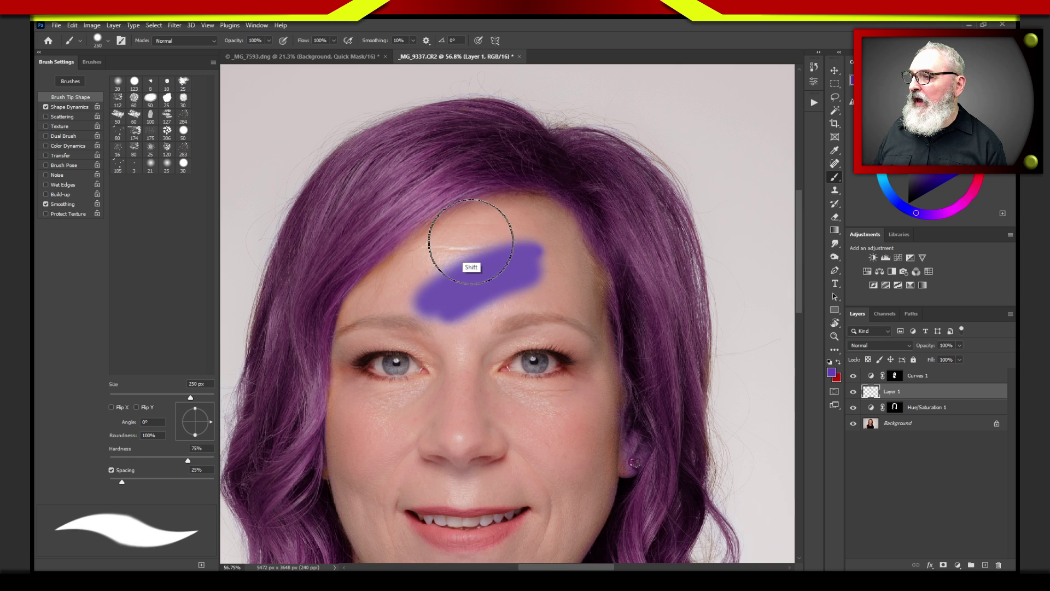
drag(497, 223, 429, 249)
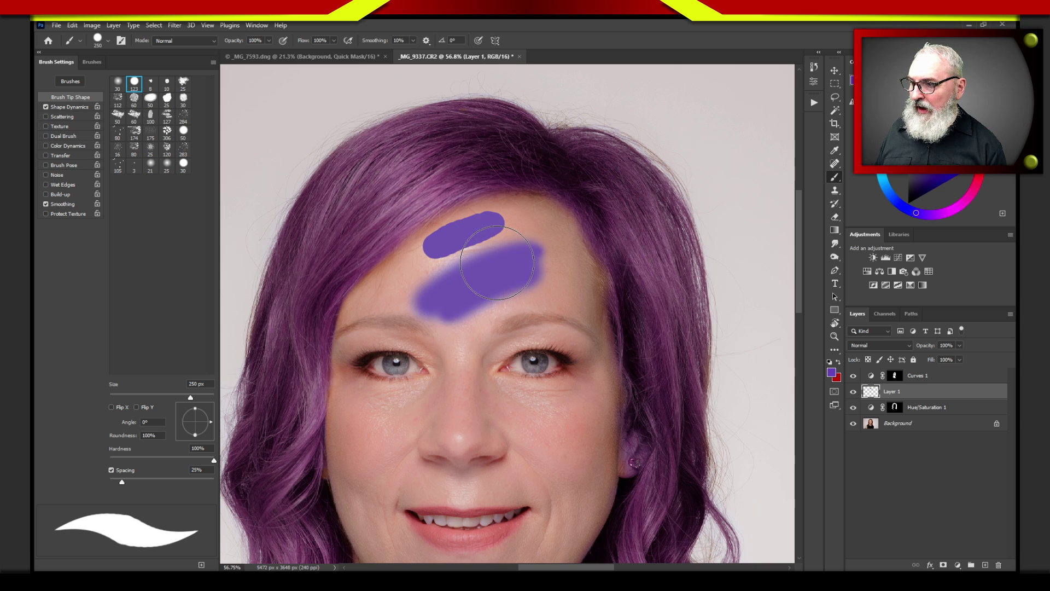
Step: Reduce the brush to 50 px and paint a thin diagonal stroke below the soft stroke
key(bracketleft)
key(bracketleft)
key(bracketleft)
key(bracketleft)
key(bracketleft)
key(bracketleft)
key(bracketleft)
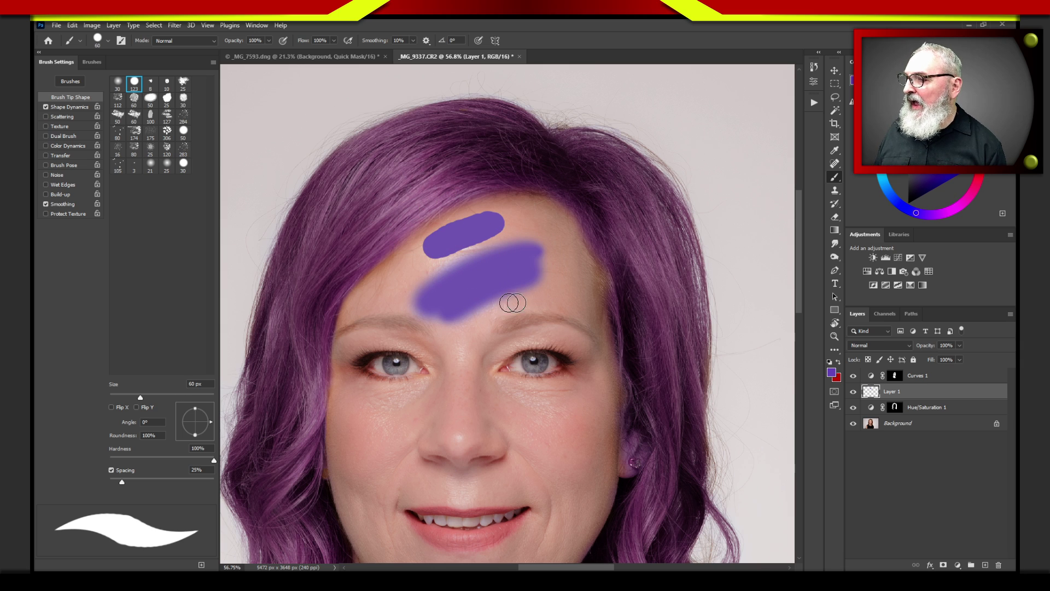
key(bracketleft)
key(bracketleft)
key(bracketleft)
drag(546, 298, 452, 347)
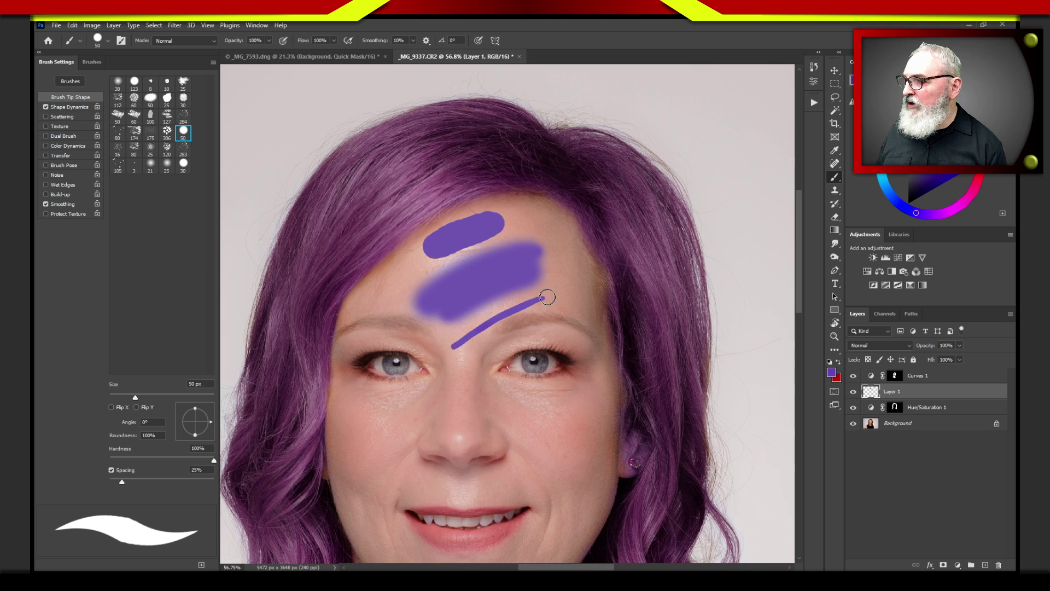
Step: Paint a thicker diagonal stroke across the eye and nose bridge with a larger brush, and enlarge the brush to 300 px
key(bracketright)
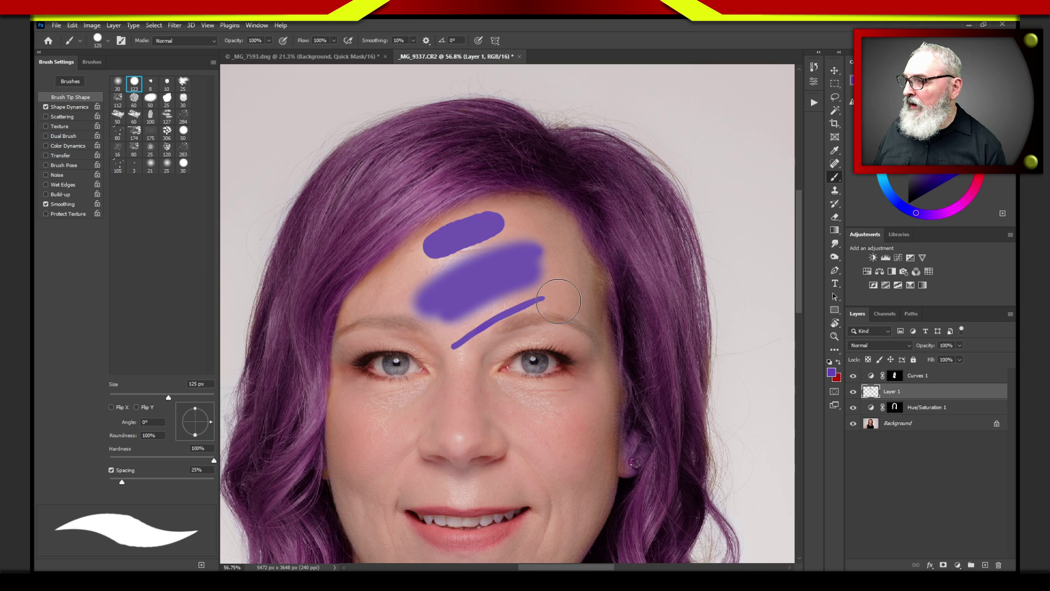
key(bracketright)
drag(566, 318, 446, 383)
key(bracketright)
key(bracketright)
key(bracketright)
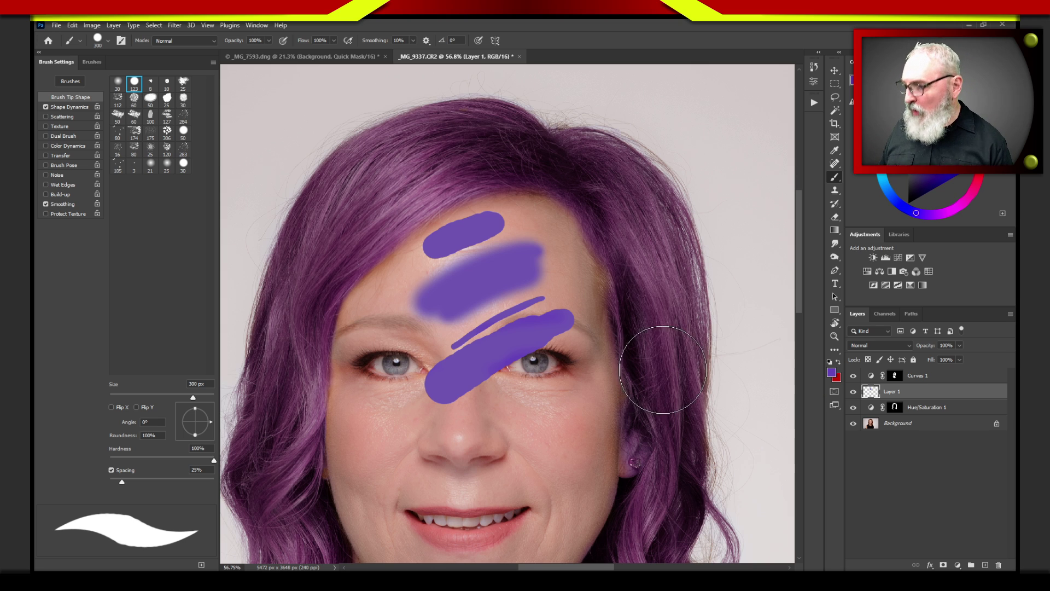
Step: Undo all the blue-violet strokes on Layer 1
key(ctrl+z)
key(ctrl+z)
key(ctrl+z)
key(ctrl+z)
key(ctrl+z)
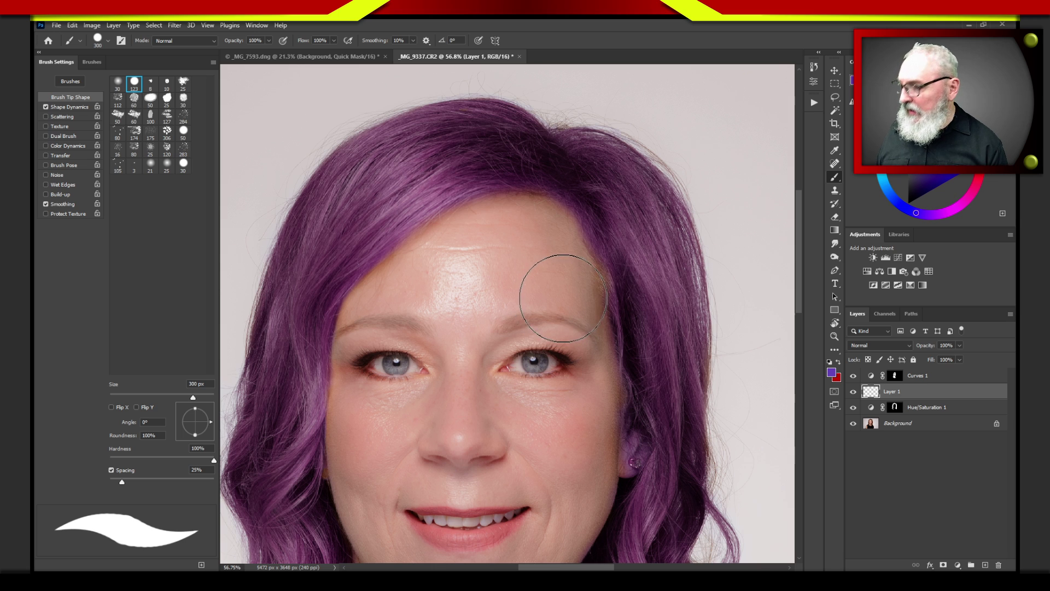
Step: Sample the forehead's skin tone as the foreground color and resize the brush to 342 px
key(alt)
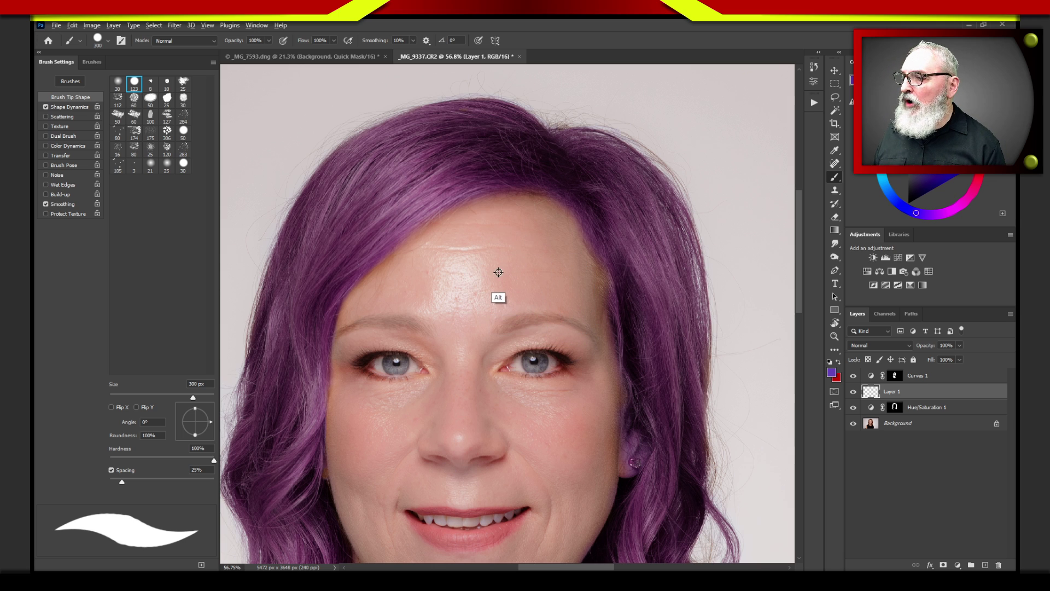
mouse_move(503, 270)
mouse_down()
mouse_move(552, 275)
mouse_move(503, 269)
mouse_up()
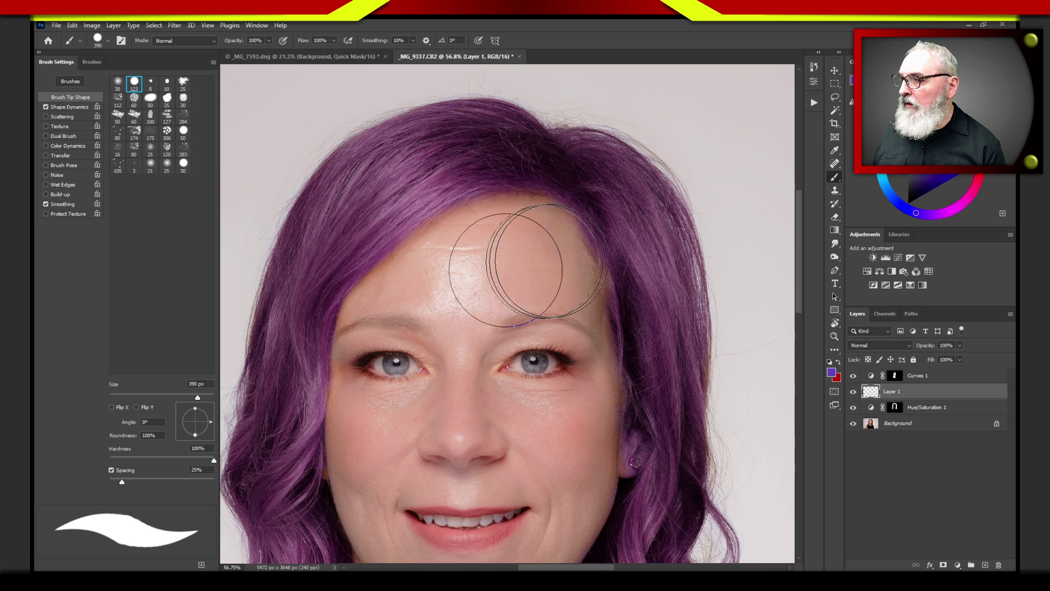
alt+click(499, 254)
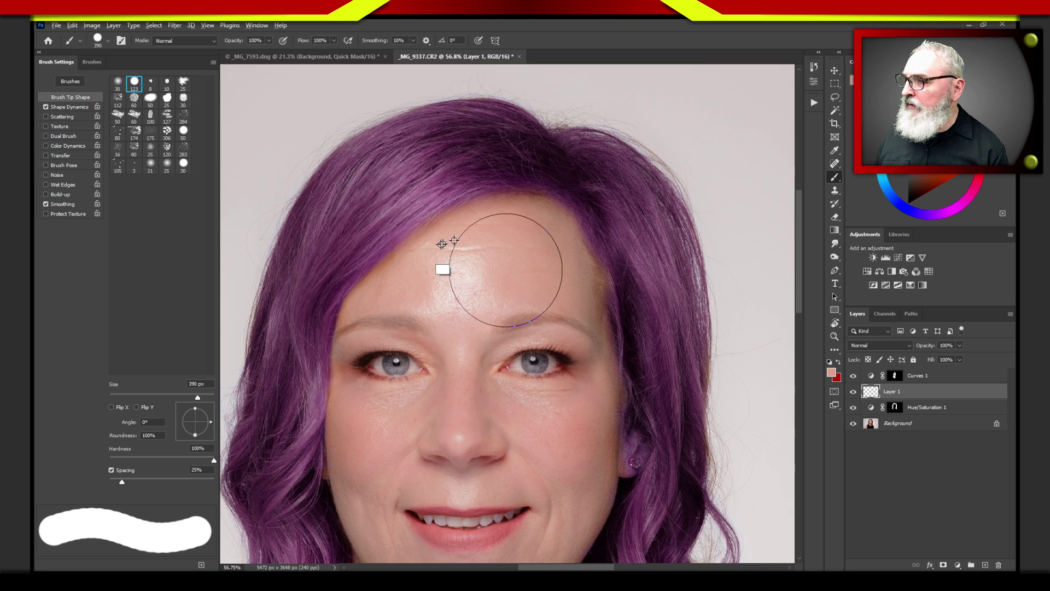
mouse_move(440, 263)
mouse_down()
mouse_move(551, 276)
mouse_move(386, 274)
mouse_move(530, 271)
mouse_move(415, 271)
mouse_move(433, 271)
mouse_up()
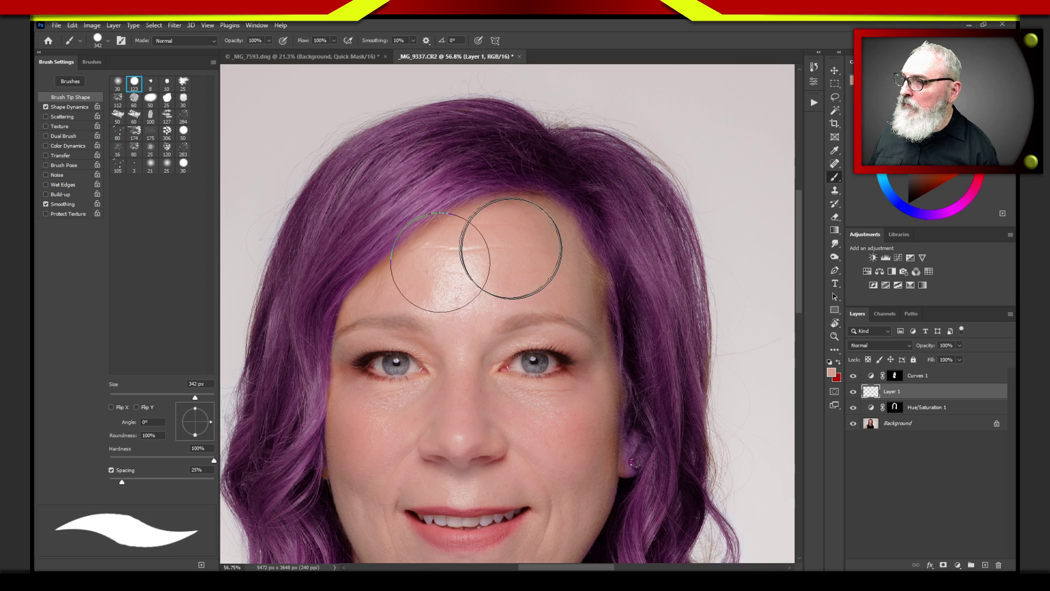
Step: Set the brush to 372 px at 0% hardness and undo the trial skin-tone painting on the forehead
key(alt)
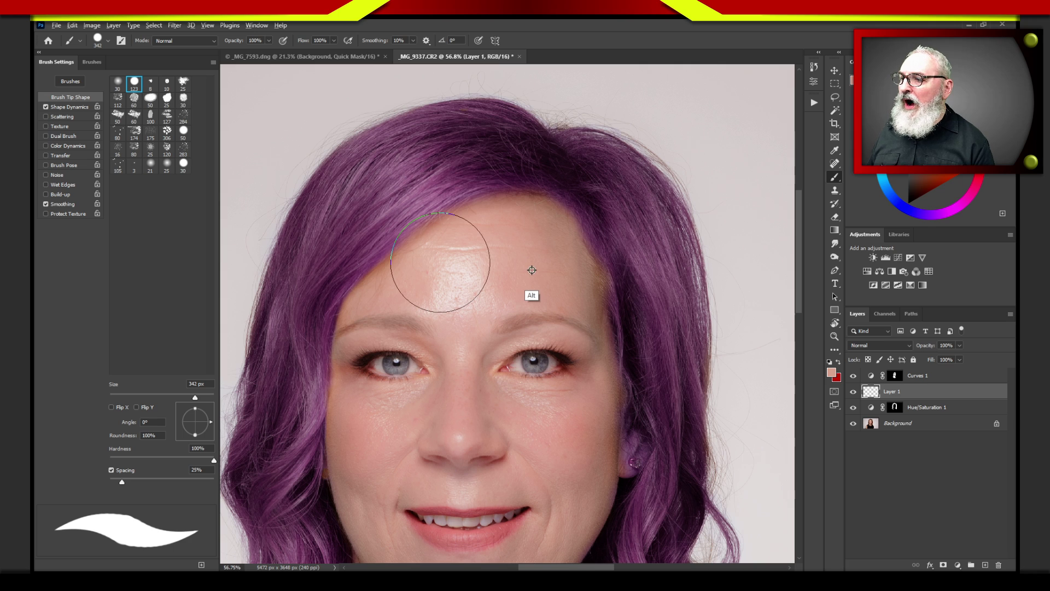
mouse_move(523, 262)
mouse_down()
mouse_move(523, 289)
mouse_move(529, 235)
mouse_move(532, 288)
mouse_up()
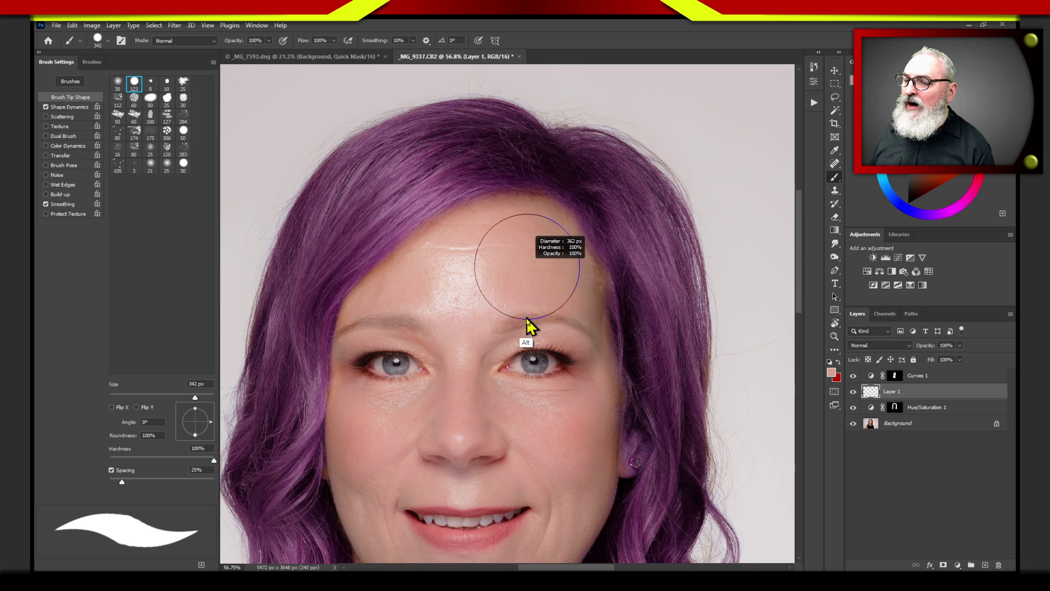
drag(527, 325, 530, 95)
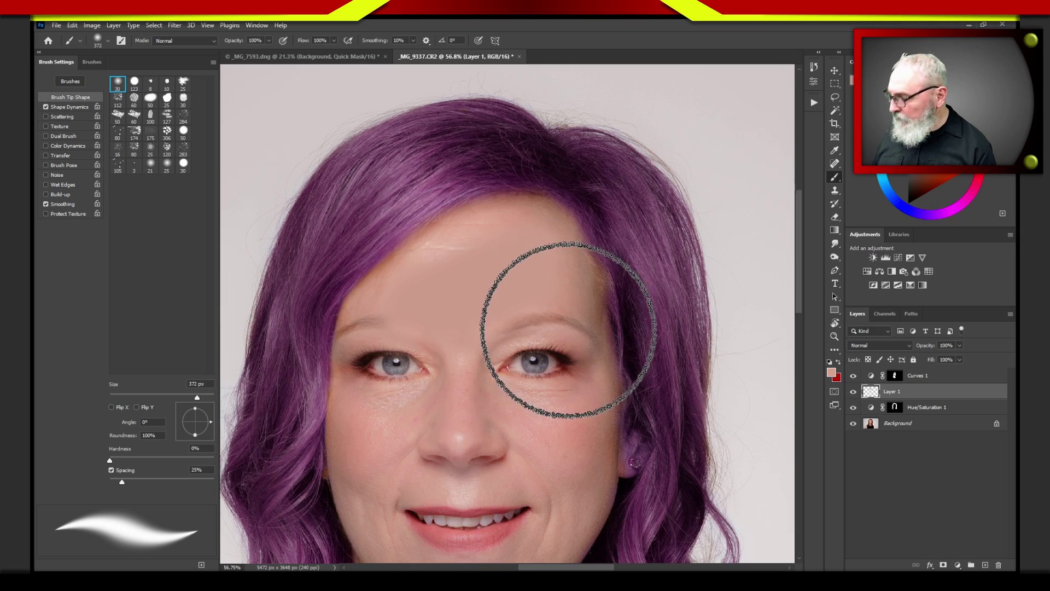
key(ctrl)
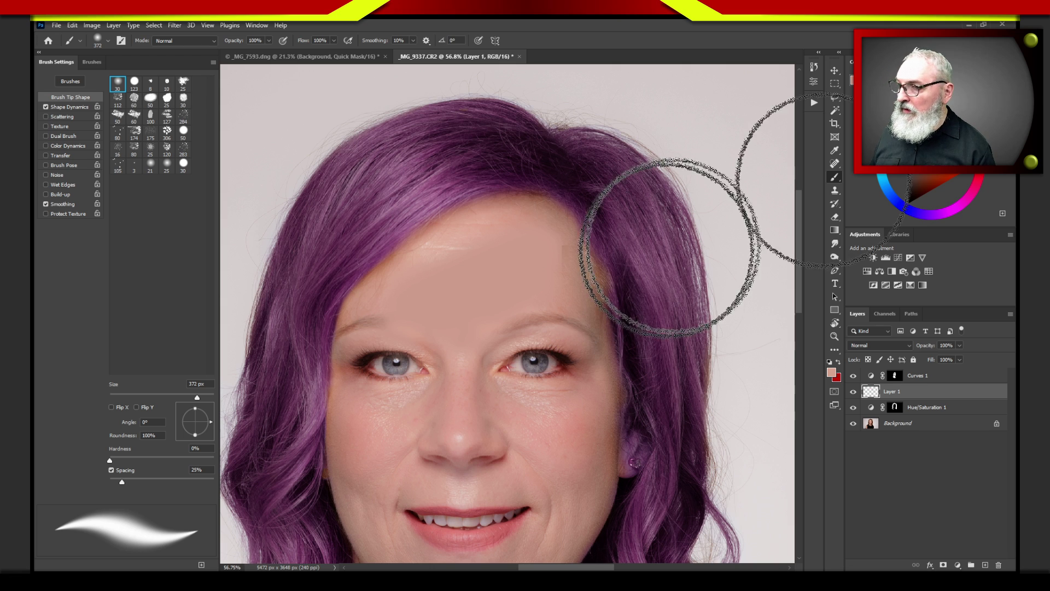
key(ctrl+z)
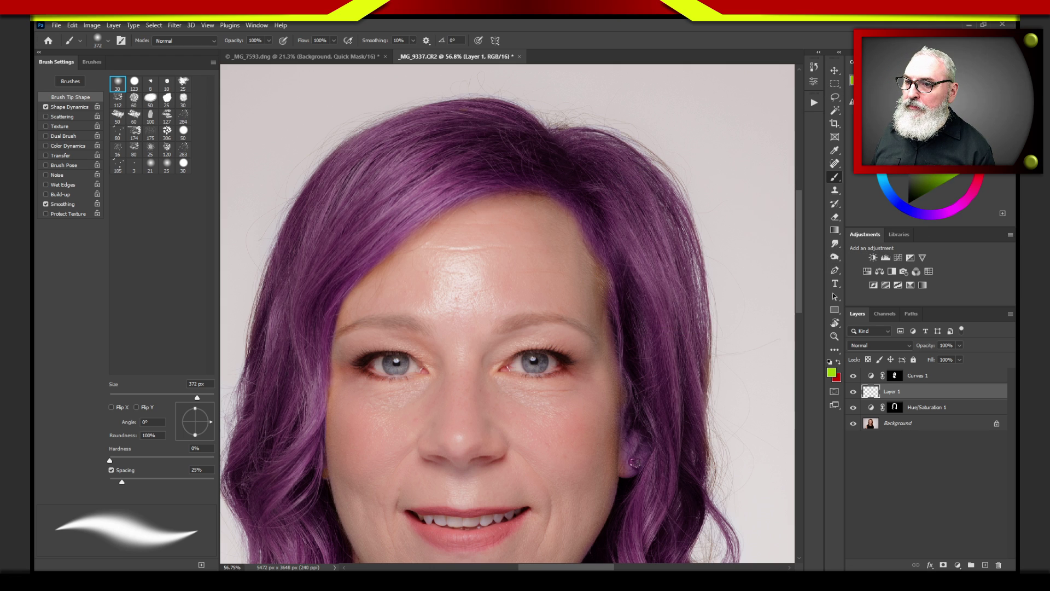
Step: Paint a soft bright green stroke across the forehead and a hard-edged 365 px one at 100% hardness below it
mouse_move(411, 323)
mouse_down()
mouse_move(551, 228)
mouse_move(591, 238)
mouse_up()
key(alt)
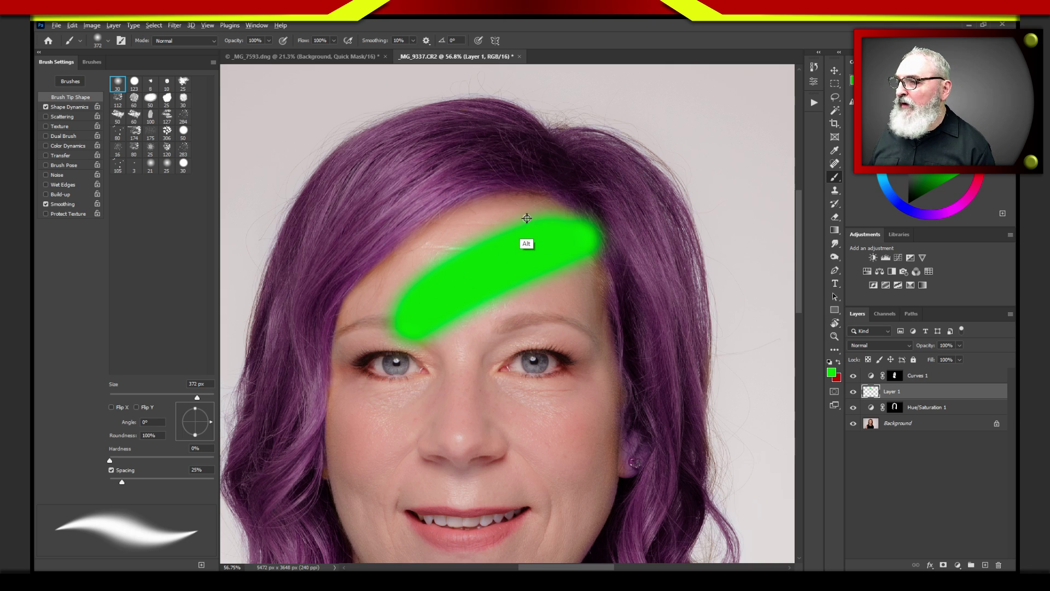
mouse_move(538, 215)
mouse_down()
mouse_move(536, 380)
mouse_move(534, 507)
mouse_up()
drag(583, 307, 446, 377)
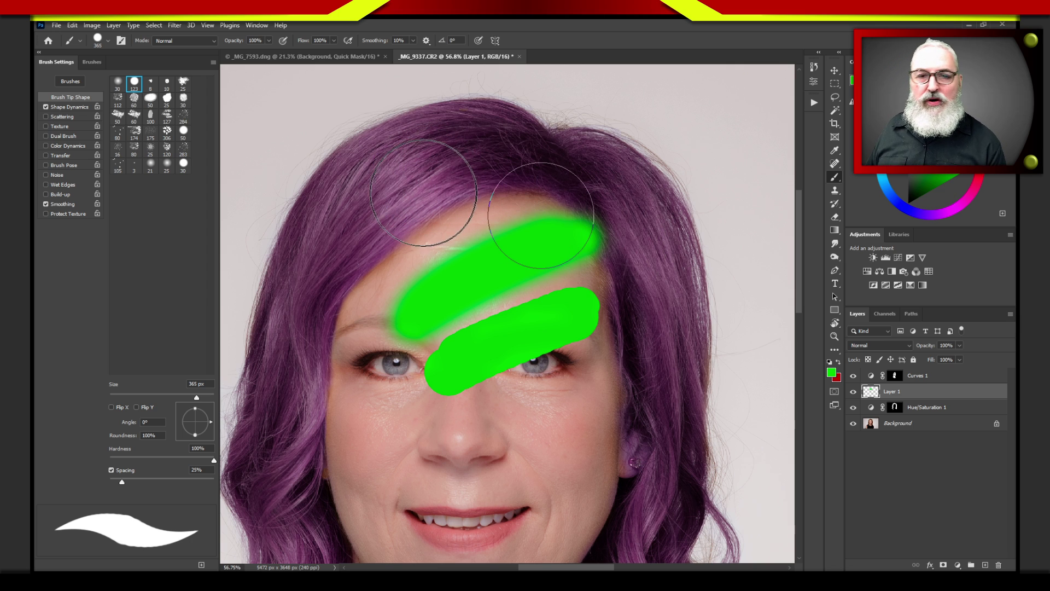
Step: Sample purple from the hair and paint over the upper green stroke with a 789 px brush at 59% hardness
key(alt)
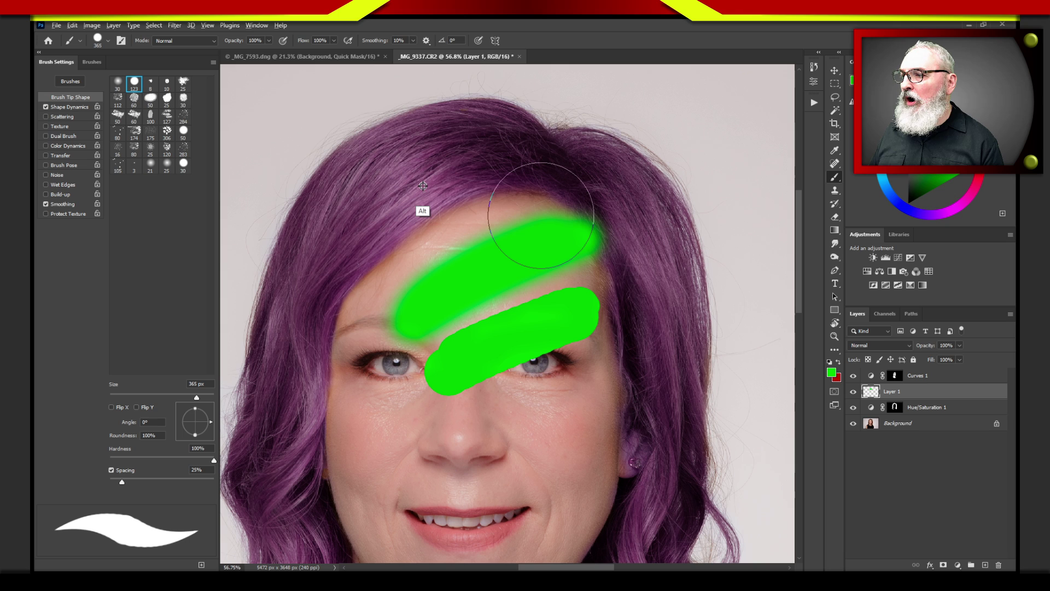
alt+click(413, 181)
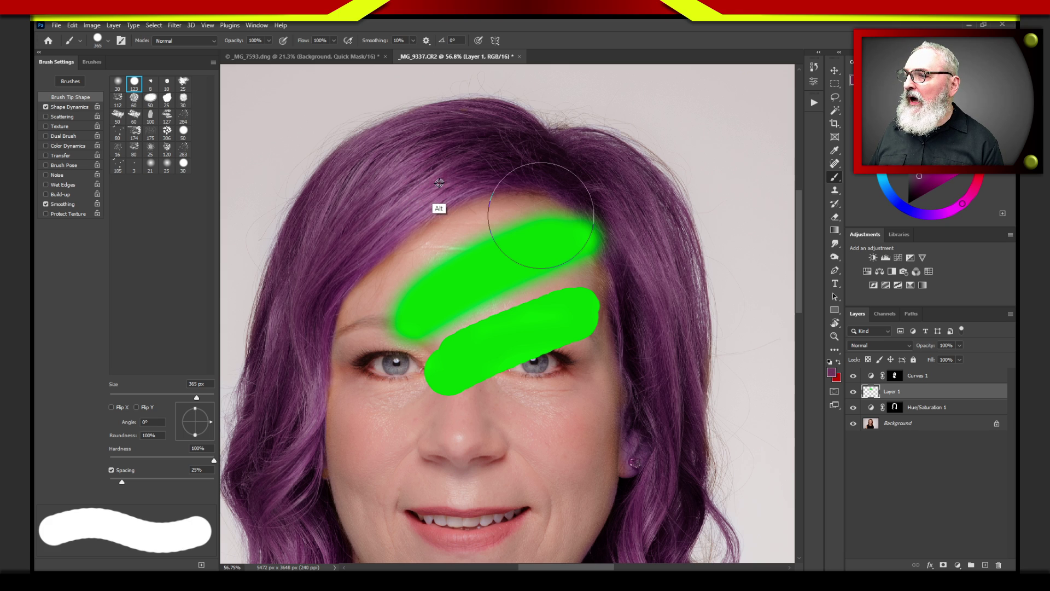
mouse_move(441, 186)
mouse_down()
mouse_move(495, 203)
mouse_move(438, 202)
mouse_move(437, 192)
mouse_move(554, 107)
mouse_move(427, 215)
mouse_move(368, 241)
mouse_move(424, 145)
mouse_move(443, 178)
mouse_move(452, 265)
mouse_move(443, 270)
mouse_move(441, 213)
mouse_move(389, 206)
mouse_move(495, 192)
mouse_move(399, 202)
mouse_move(475, 189)
mouse_move(441, 189)
mouse_move(493, 196)
mouse_move(487, 182)
mouse_move(478, 228)
mouse_move(480, 192)
mouse_up()
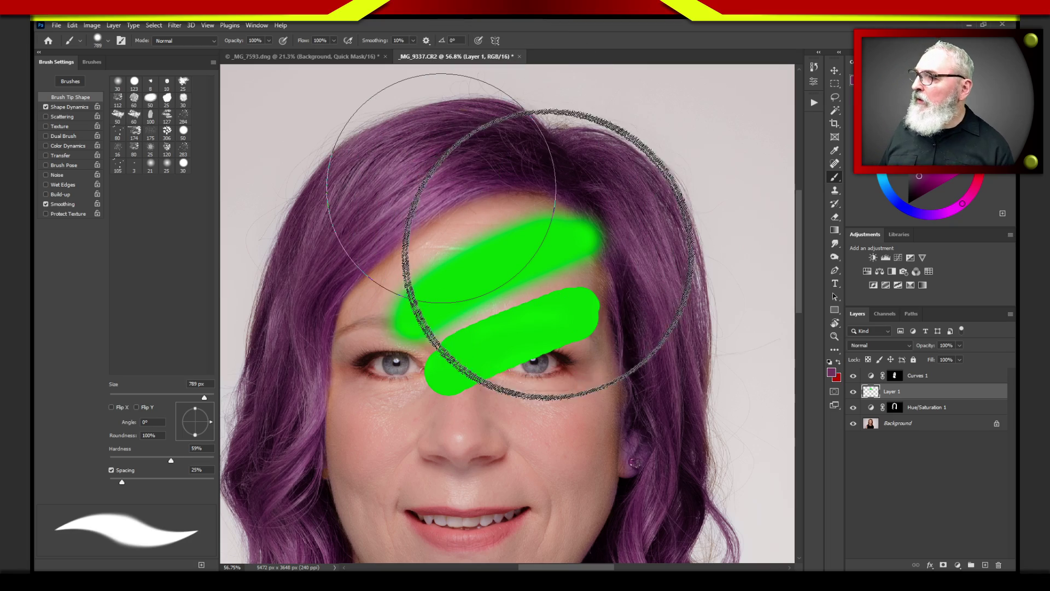
mouse_move(534, 228)
mouse_down()
mouse_move(470, 262)
mouse_move(410, 340)
mouse_up()
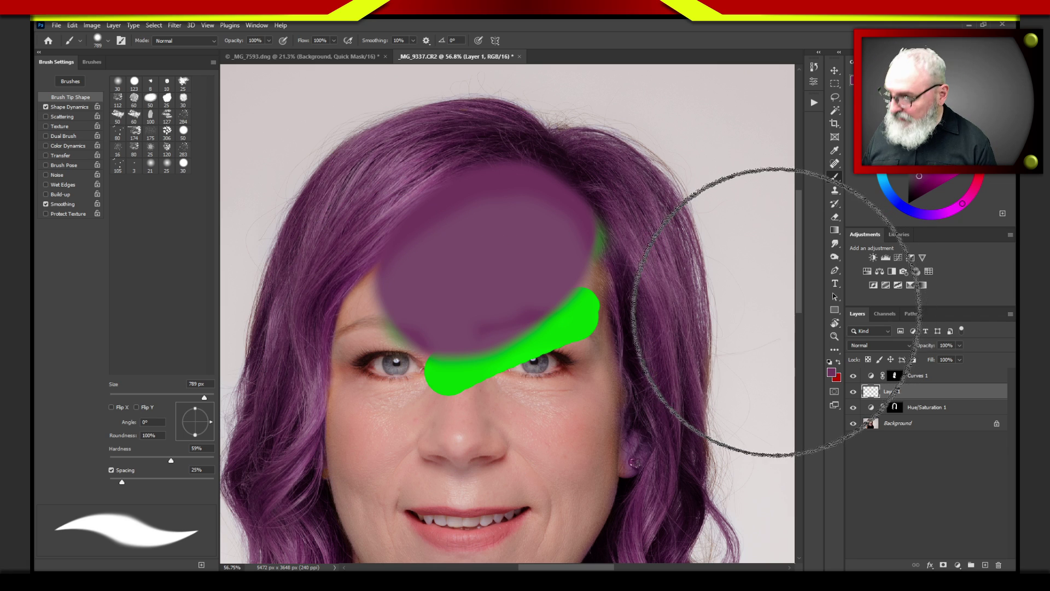
Step: Undo all the strokes on Layer 1 and shrink the brush to 166 px
key(ctrl+z)
key(ctrl+z)
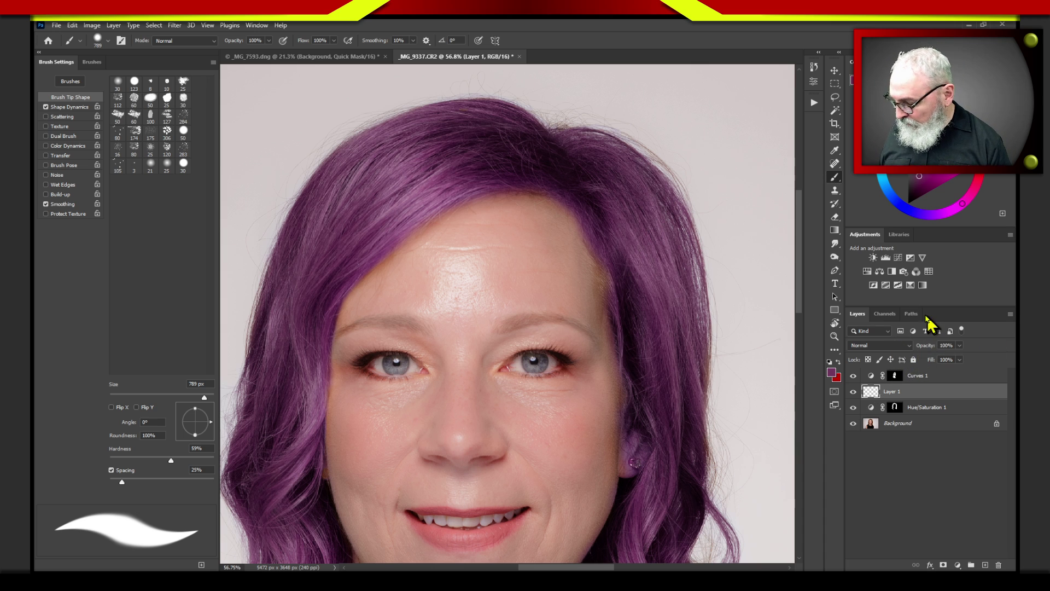
mouse_move(550, 271)
mouse_down()
mouse_move(465, 276)
mouse_move(468, 257)
mouse_up()
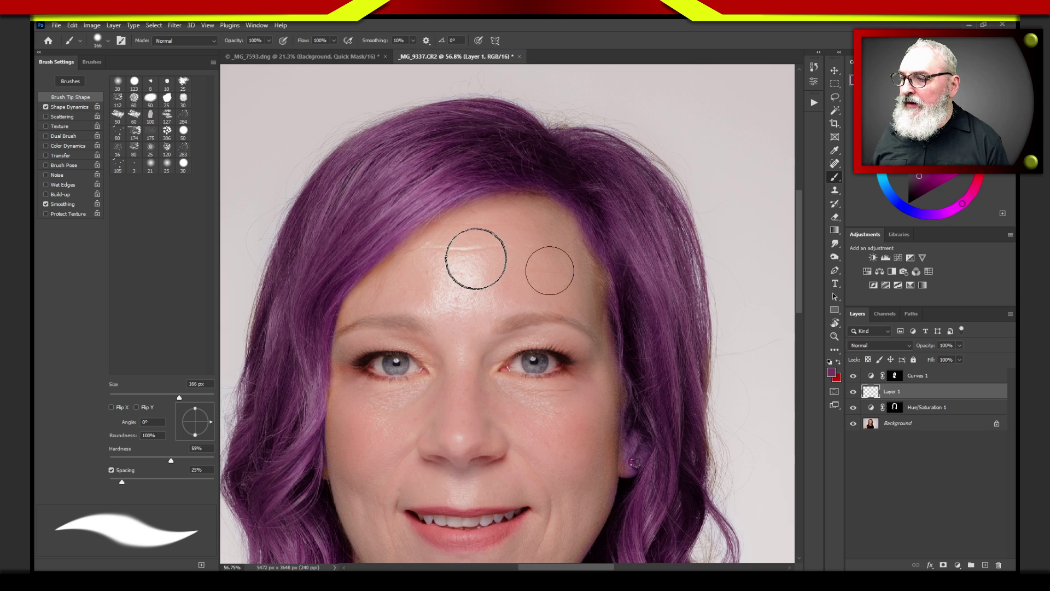
Step: Select the Hue/Saturation 1 layer and make its adjustment active instead of its layer mask
click(948, 484)
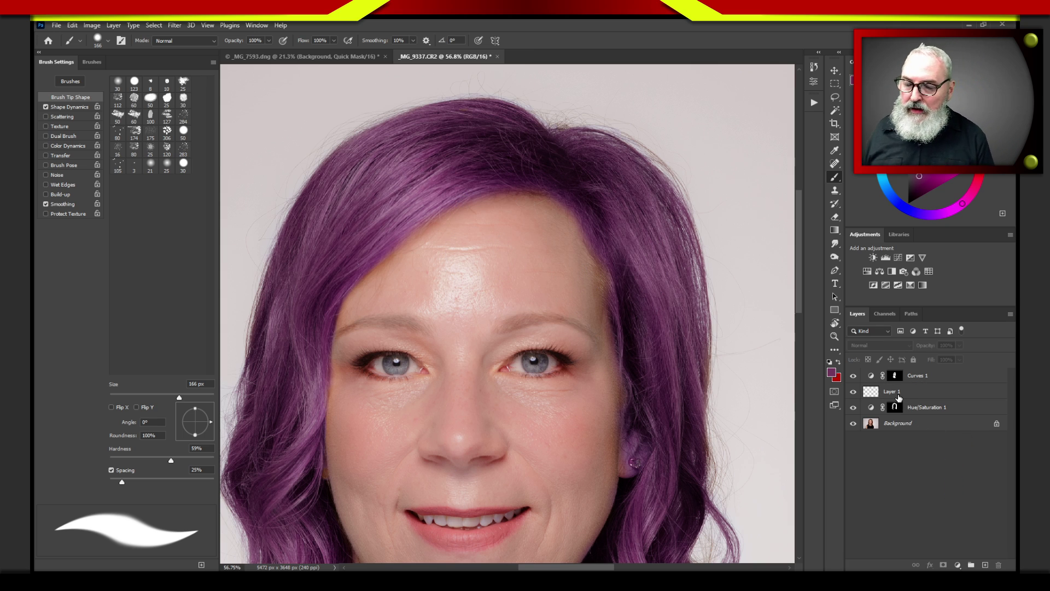
click(942, 427)
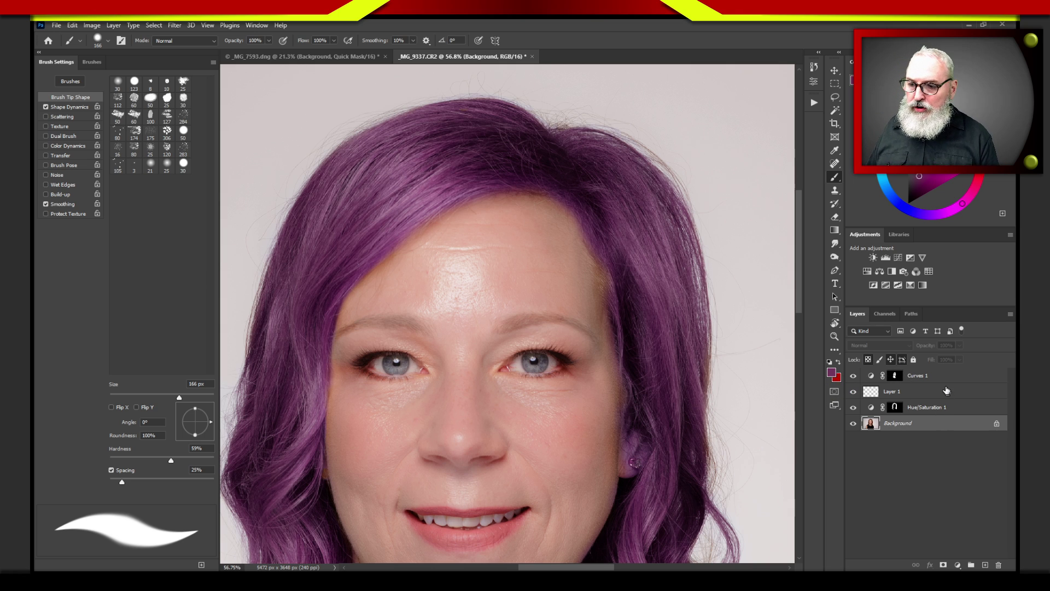
click(946, 378)
click(922, 408)
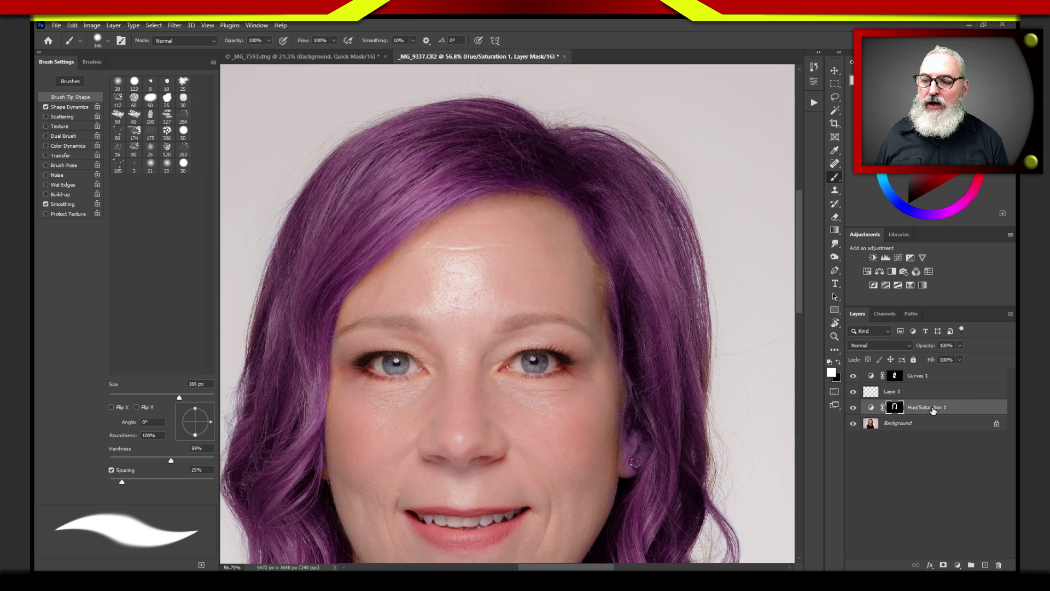
key(ctrl+2)
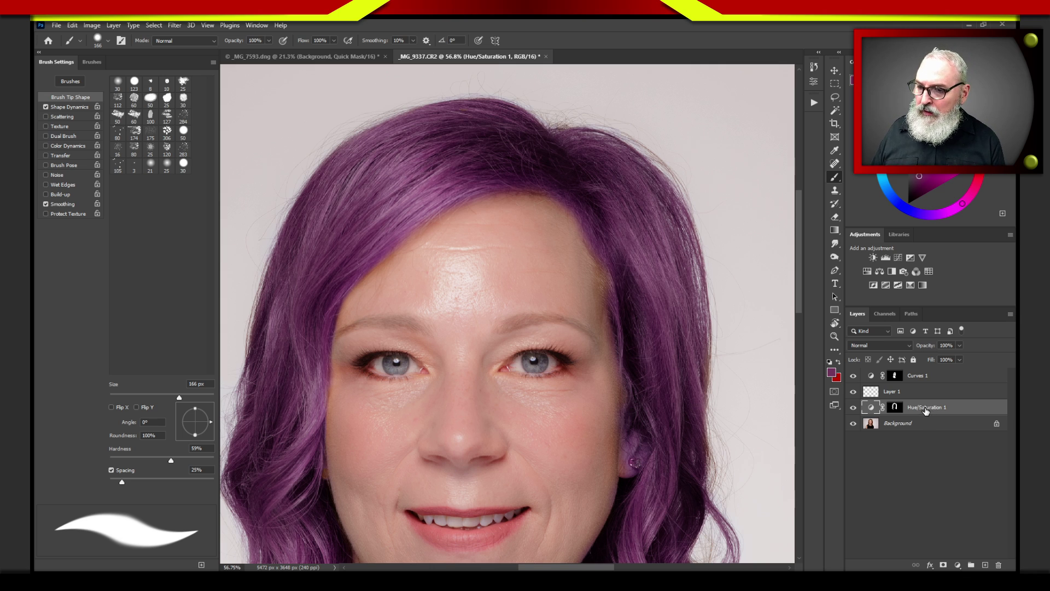
Step: Duplicate the Hue/Saturation 1 layer within the same document under the name Hue/Saturation 1 copy
right_click(869, 408)
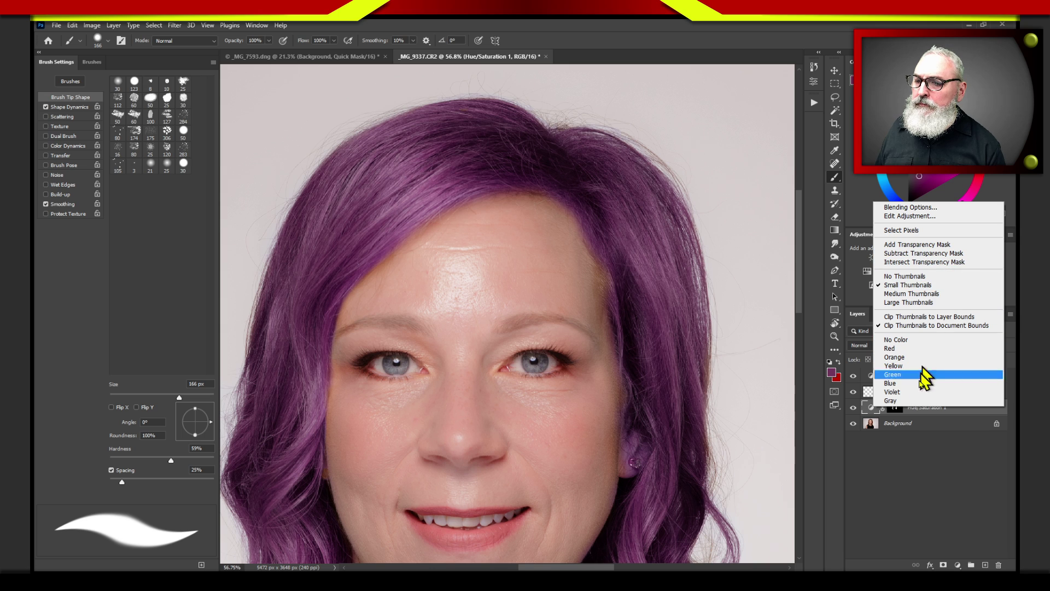
click(956, 409)
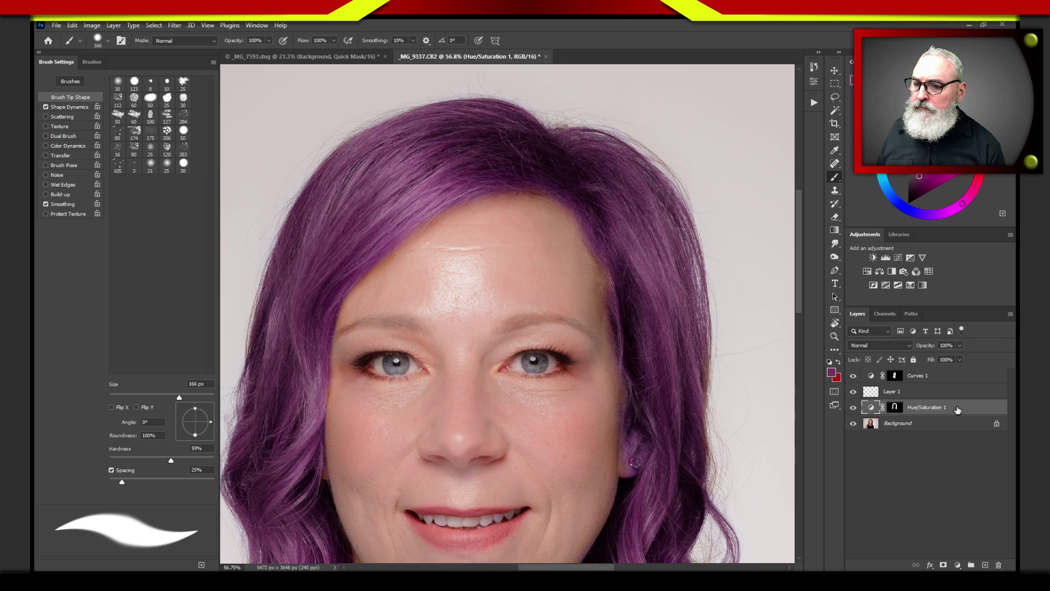
right_click(958, 409)
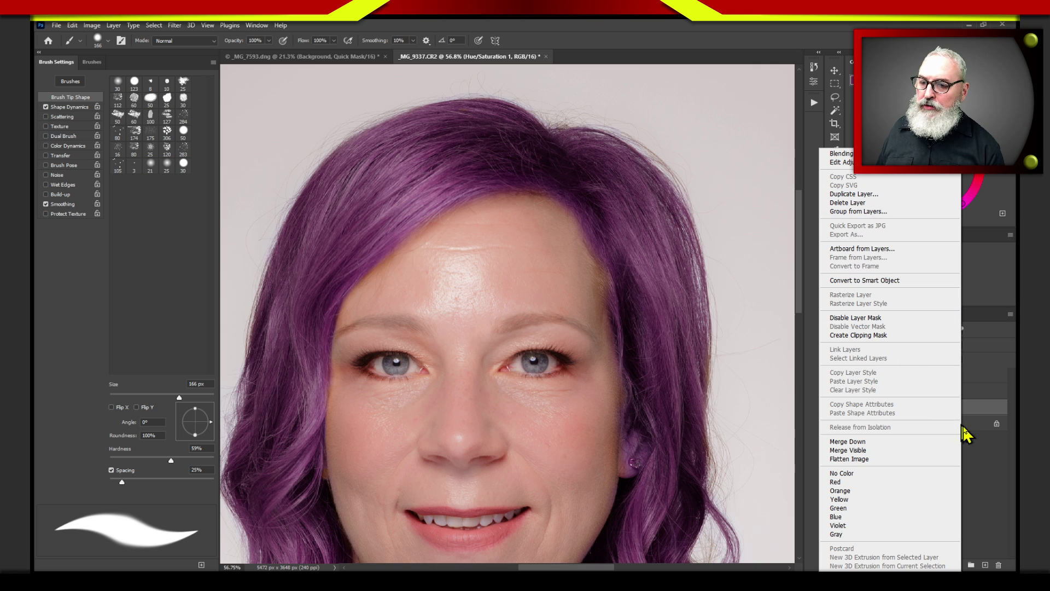
click(891, 195)
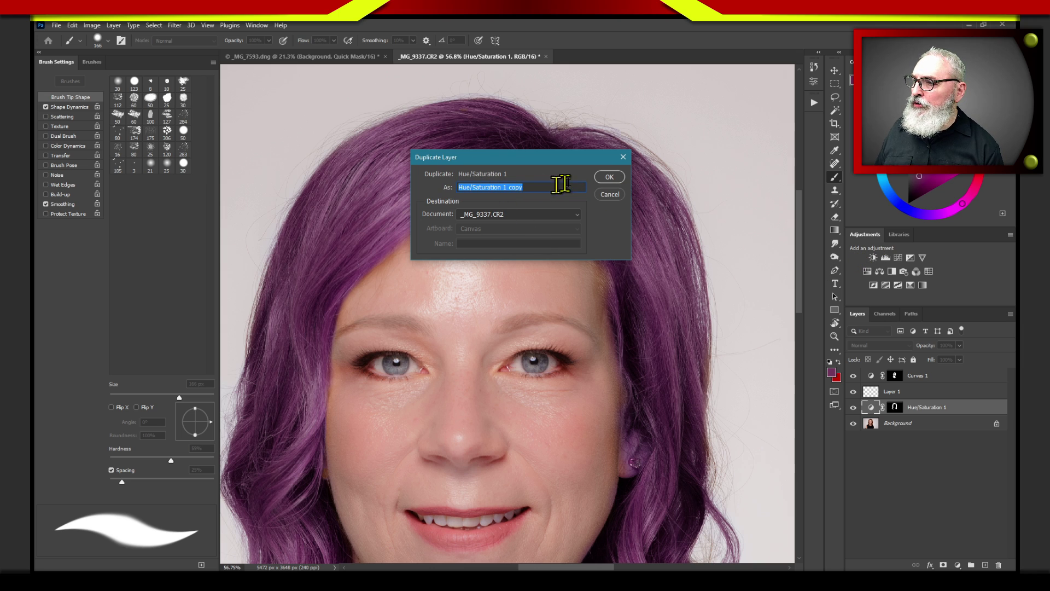
click(522, 188)
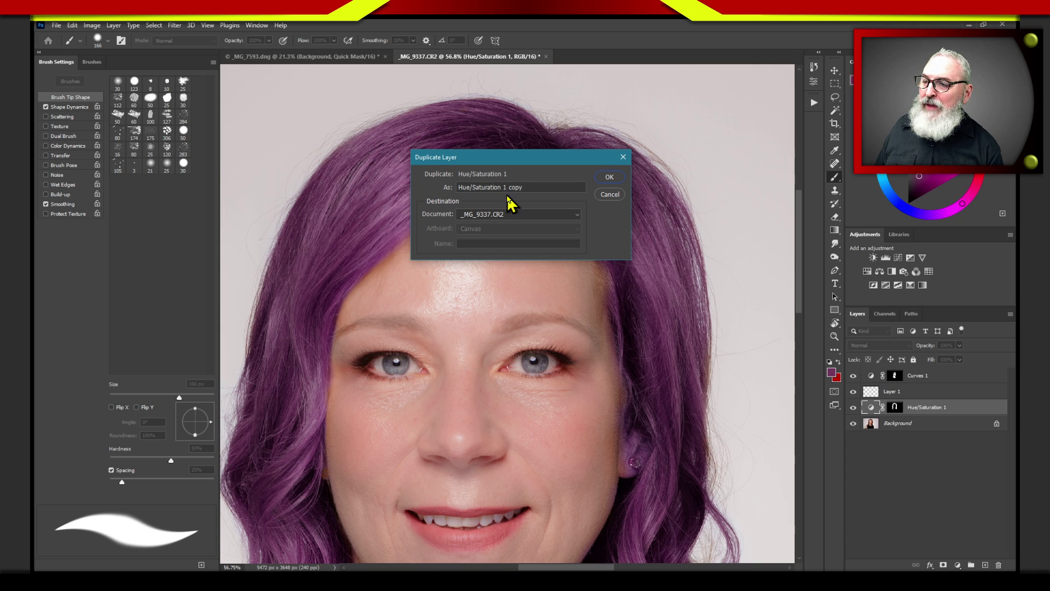
click(609, 178)
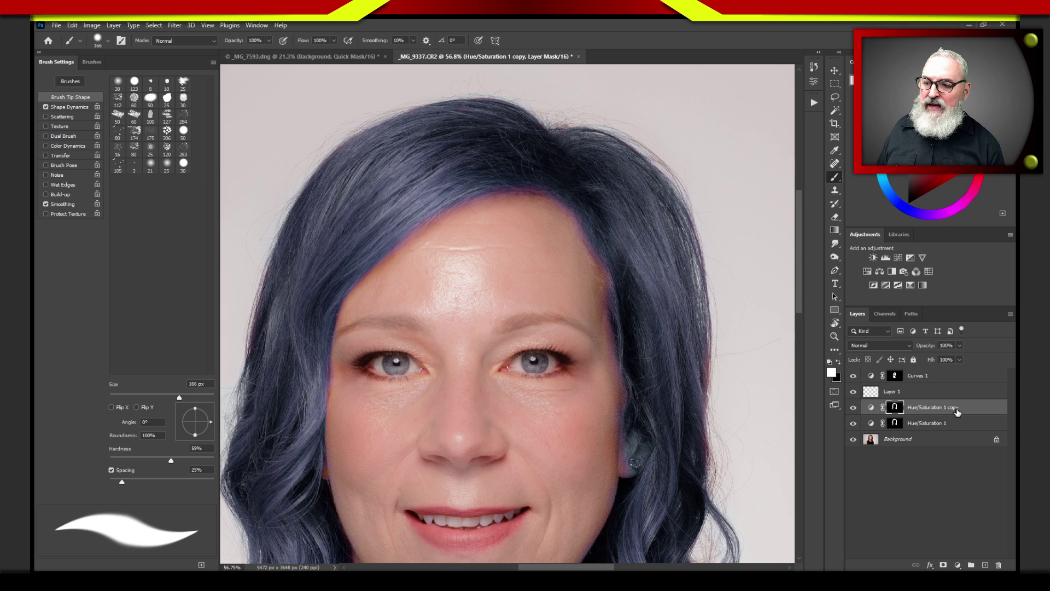
Step: Duplicate the Hue/Saturation 1 copy layer within the document, and duplicate the resulting layer once more
click(114, 25)
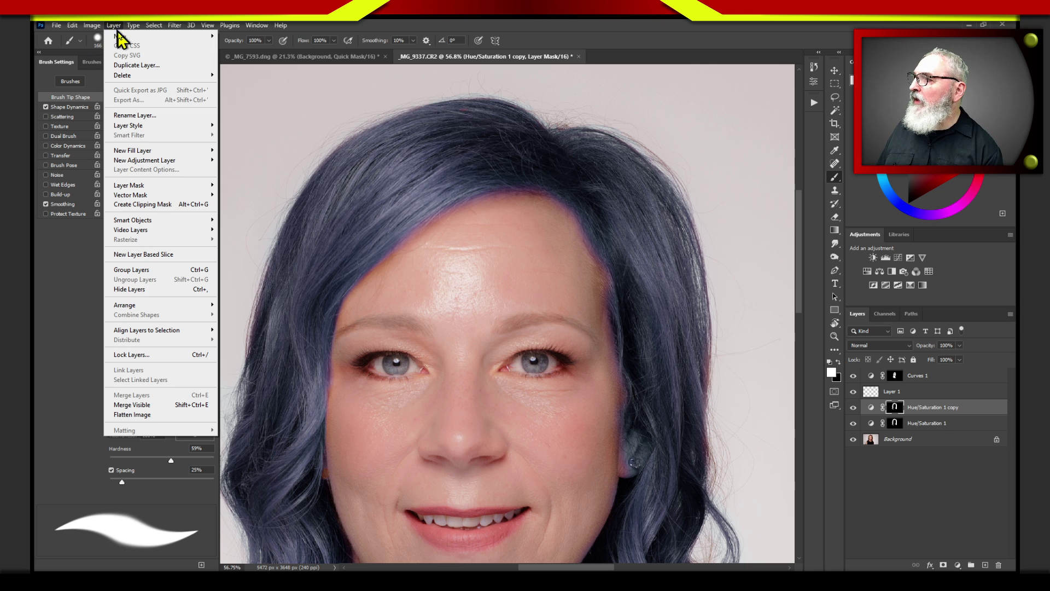
click(150, 66)
click(609, 176)
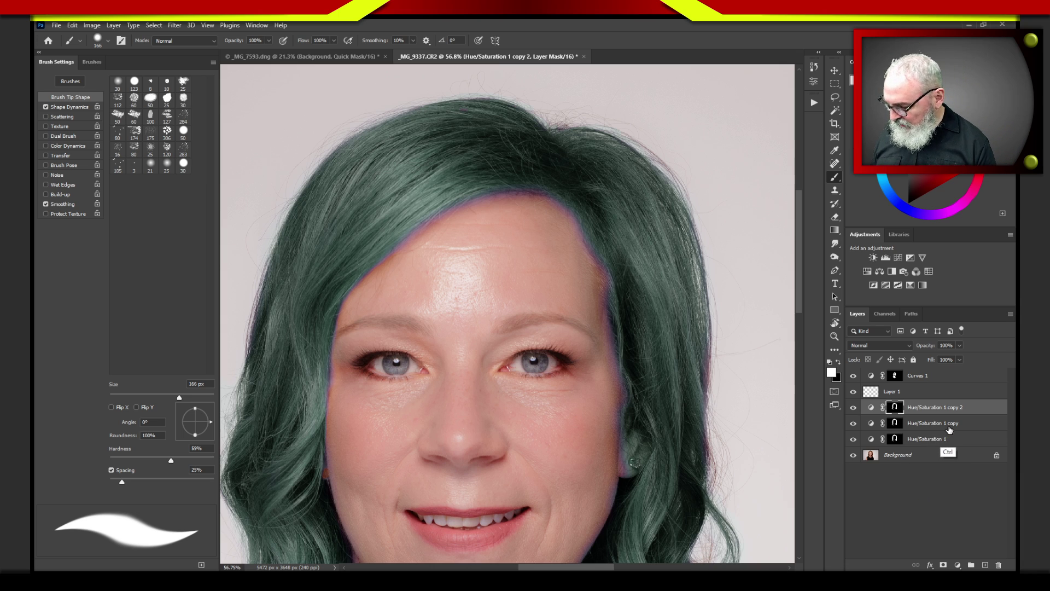
key(ctrl+j)
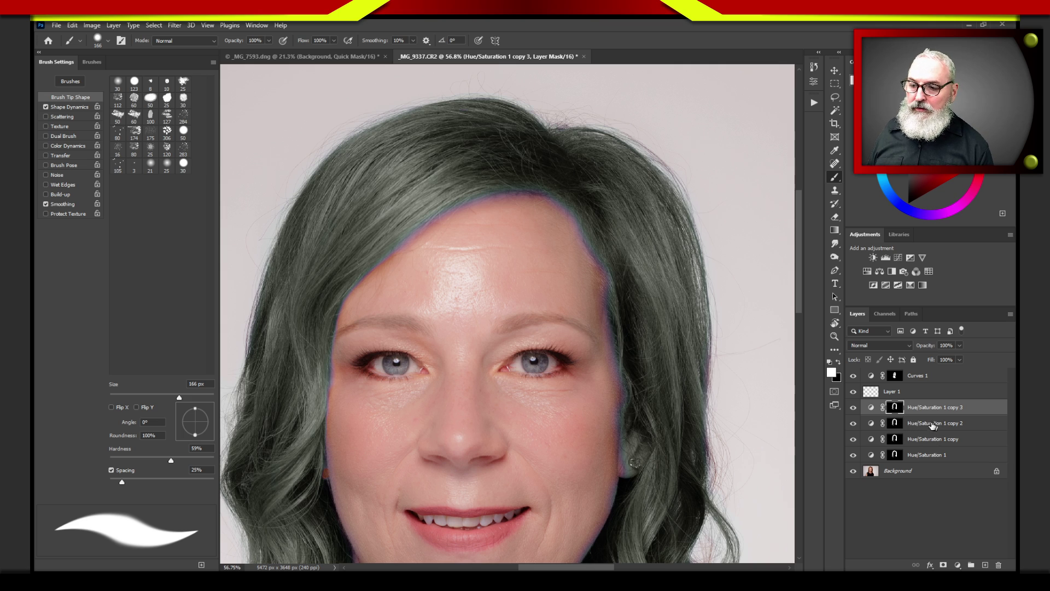
Step: Make another duplicate of the Hue/Saturation 1 copy 3 layer, placed directly above it in the stack
click(897, 422)
click(895, 408)
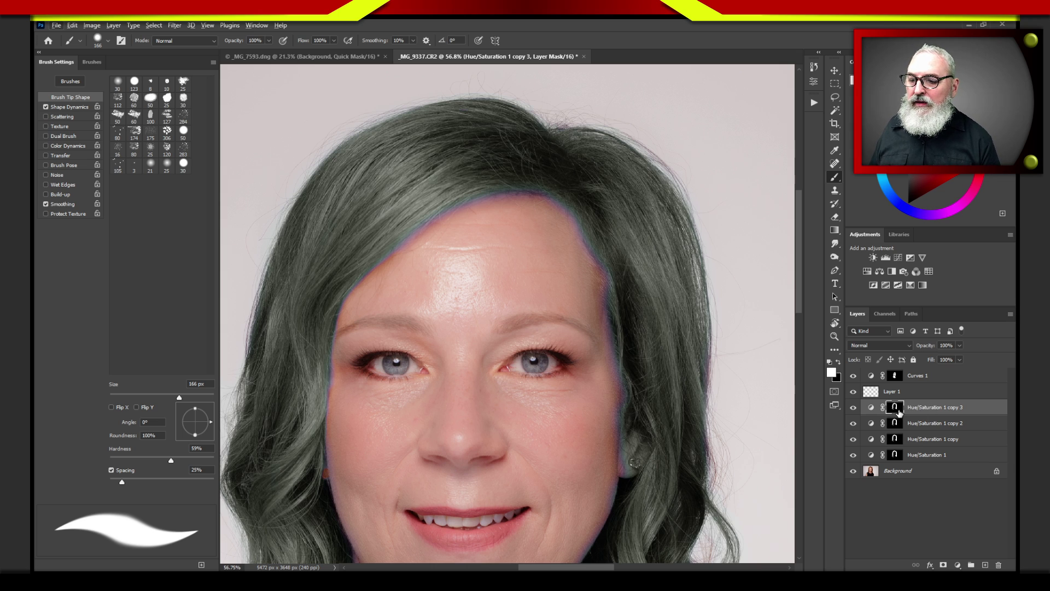
key(alt)
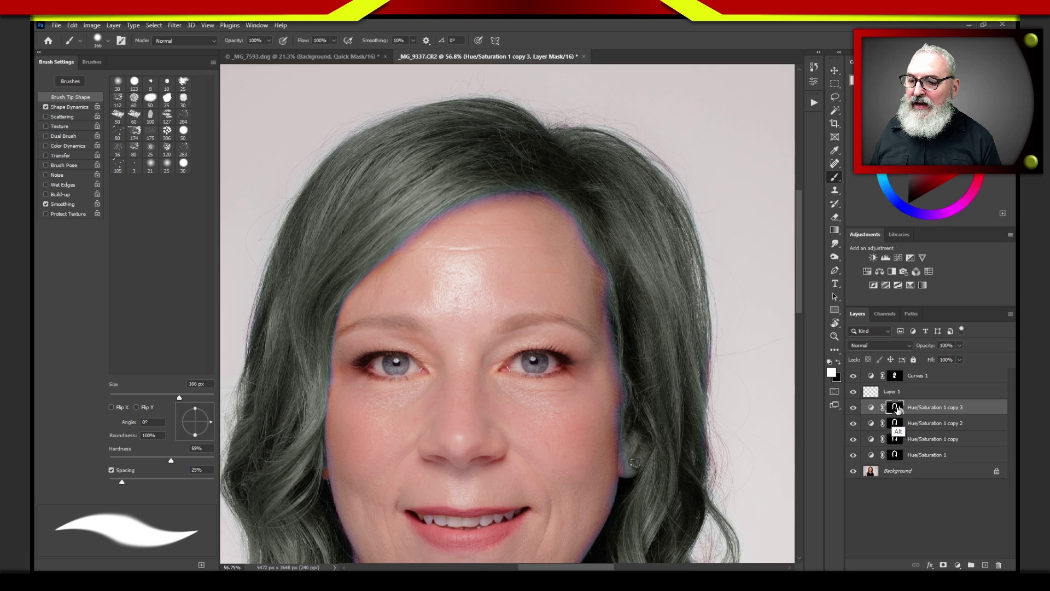
drag(897, 409, 936, 381)
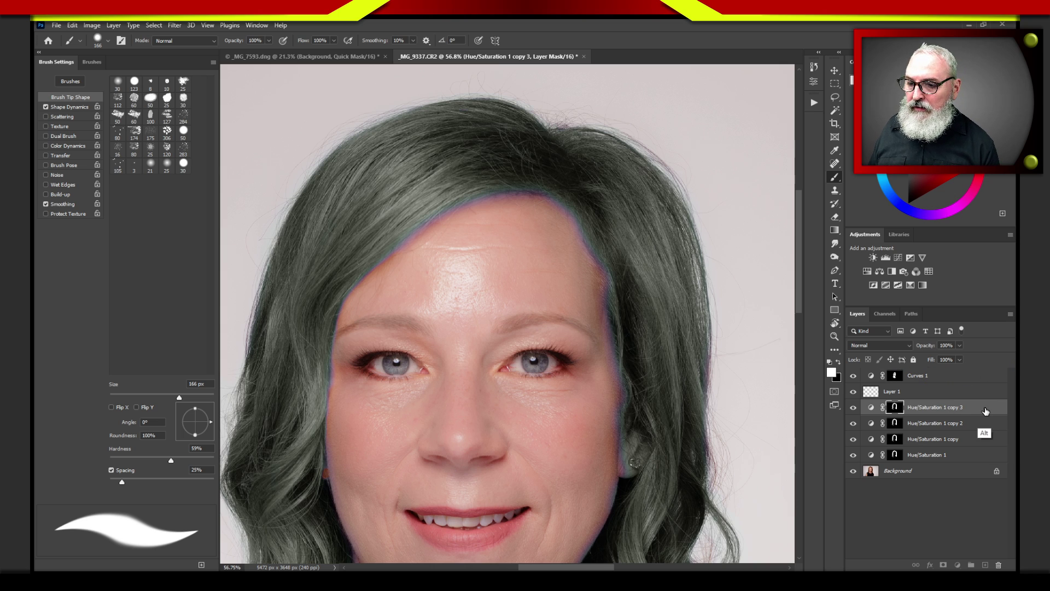
drag(985, 410, 903, 421)
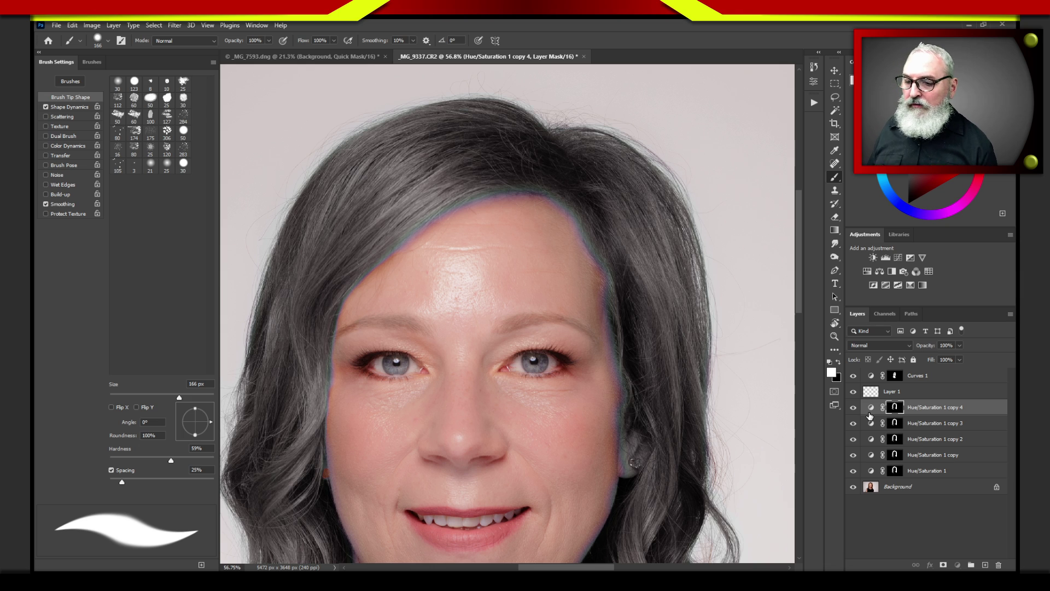
Step: Place a duplicate of the Curves 1 layer directly above Background and make the duplicate's layer mask active
click(968, 472)
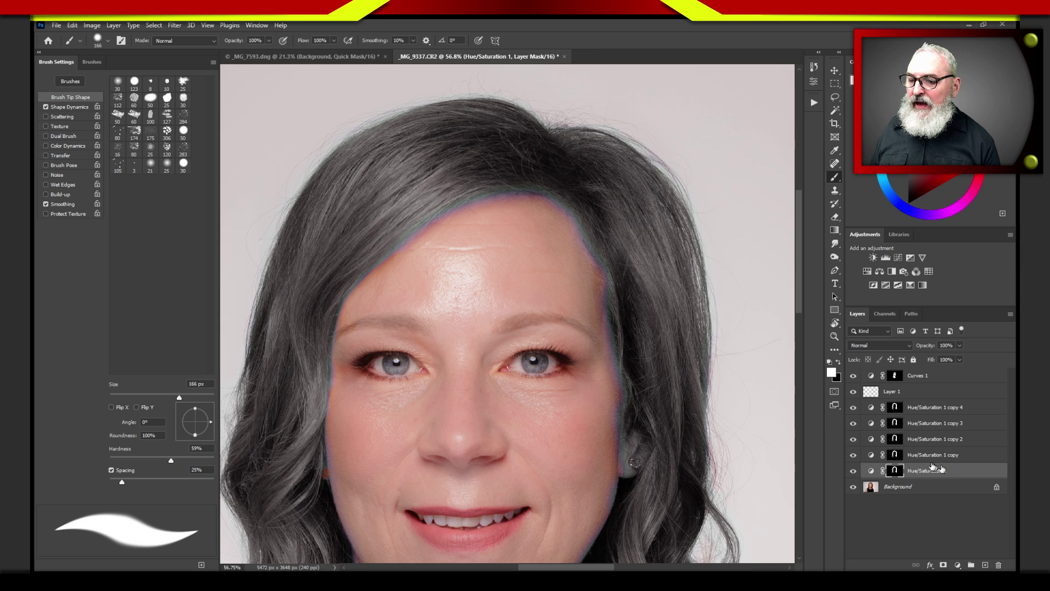
click(934, 377)
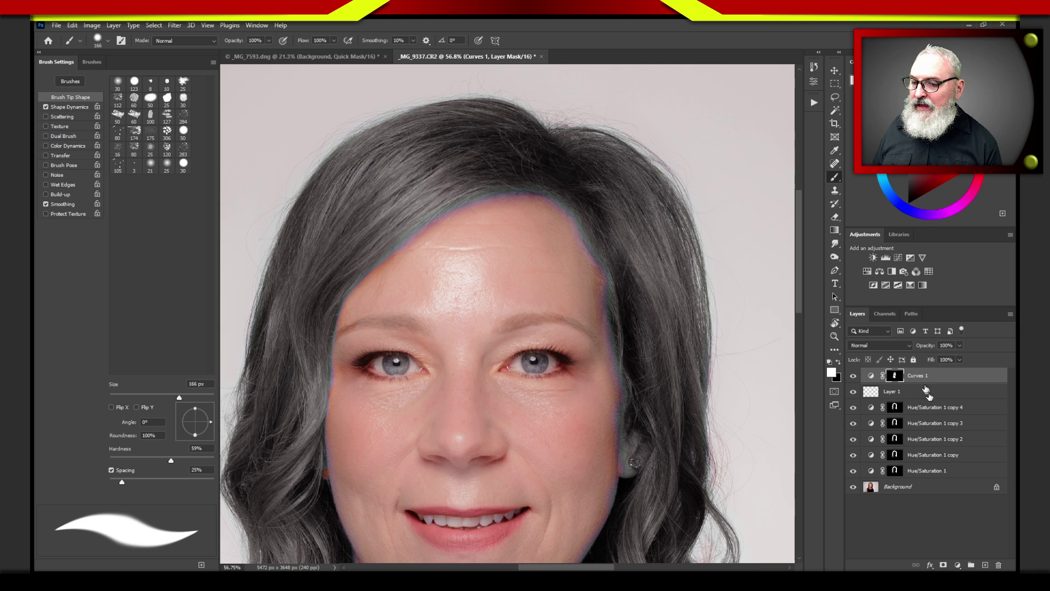
key(alt)
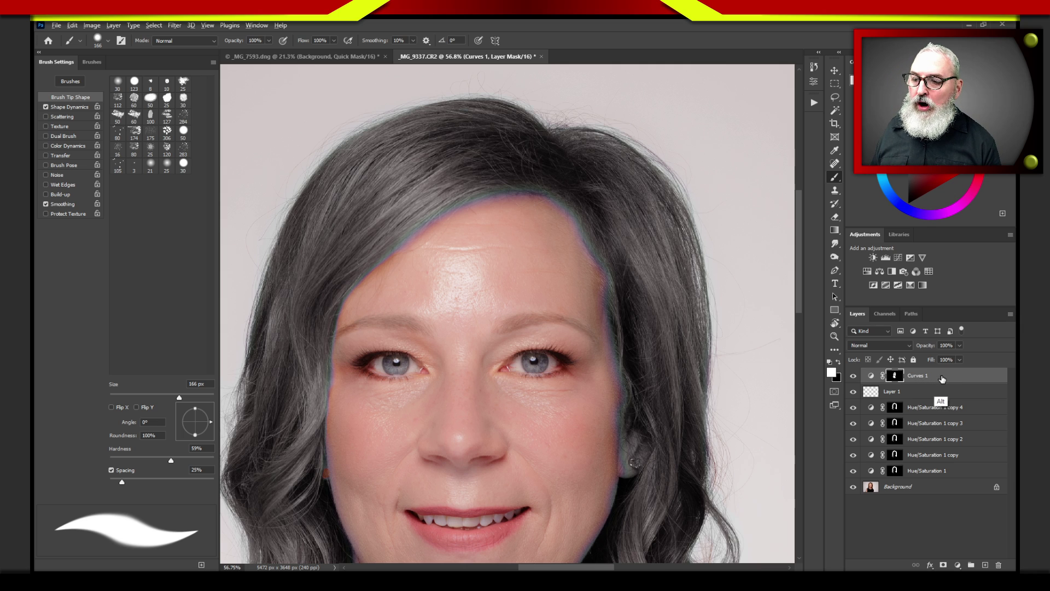
drag(945, 377, 928, 482)
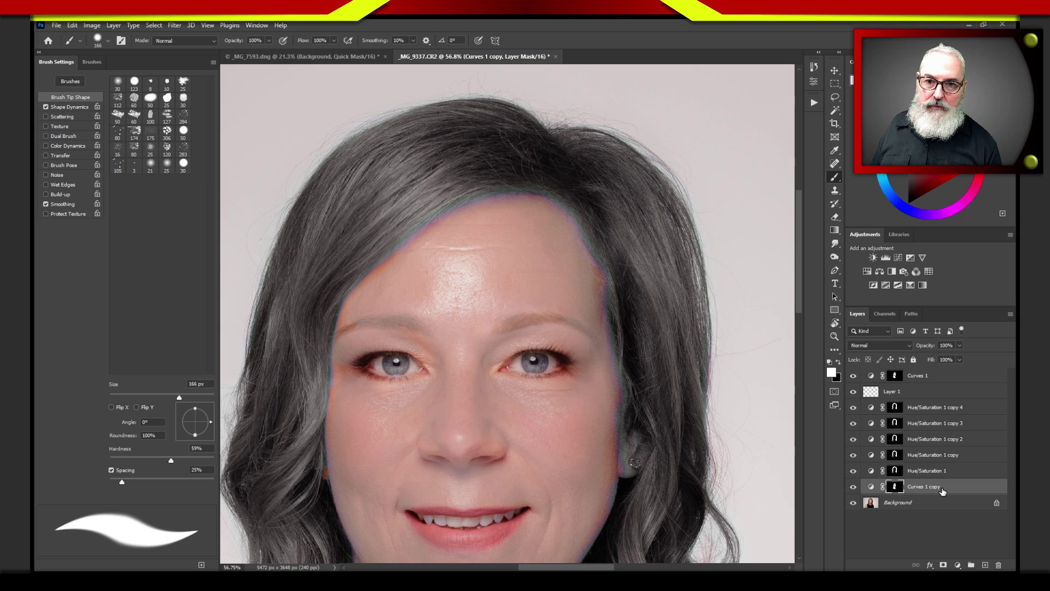
key(ctrl+2)
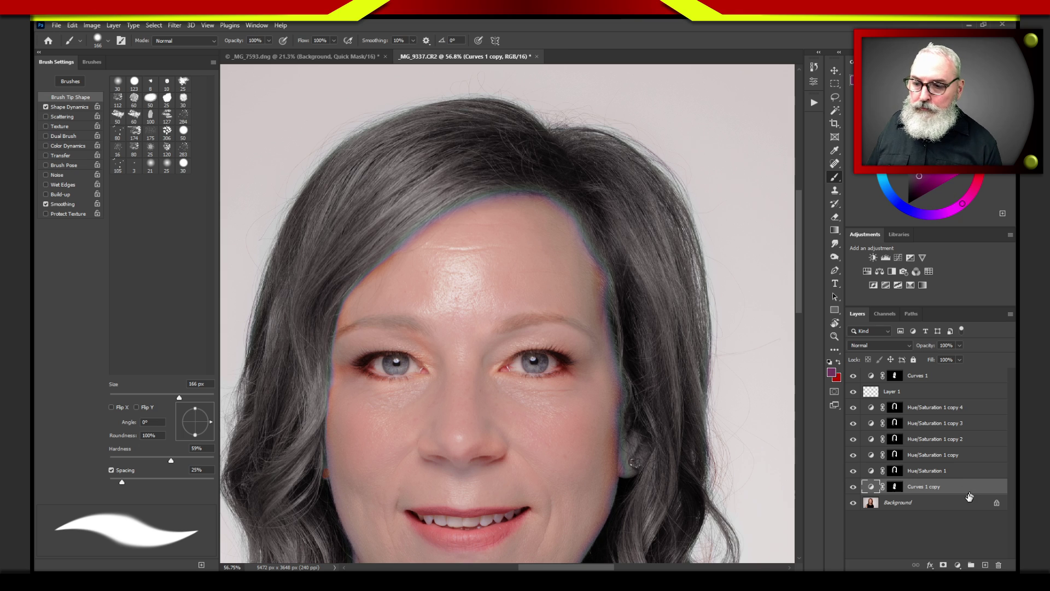
click(895, 491)
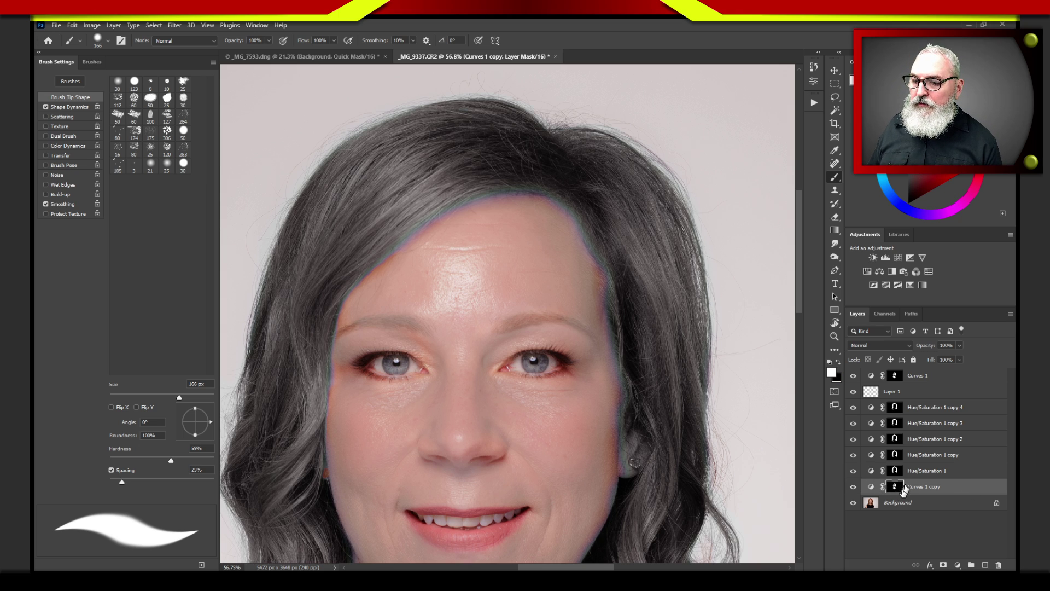
Step: Delete the layer mask of the original Curves 1 layer and give the layer a new blank white mask
click(901, 379)
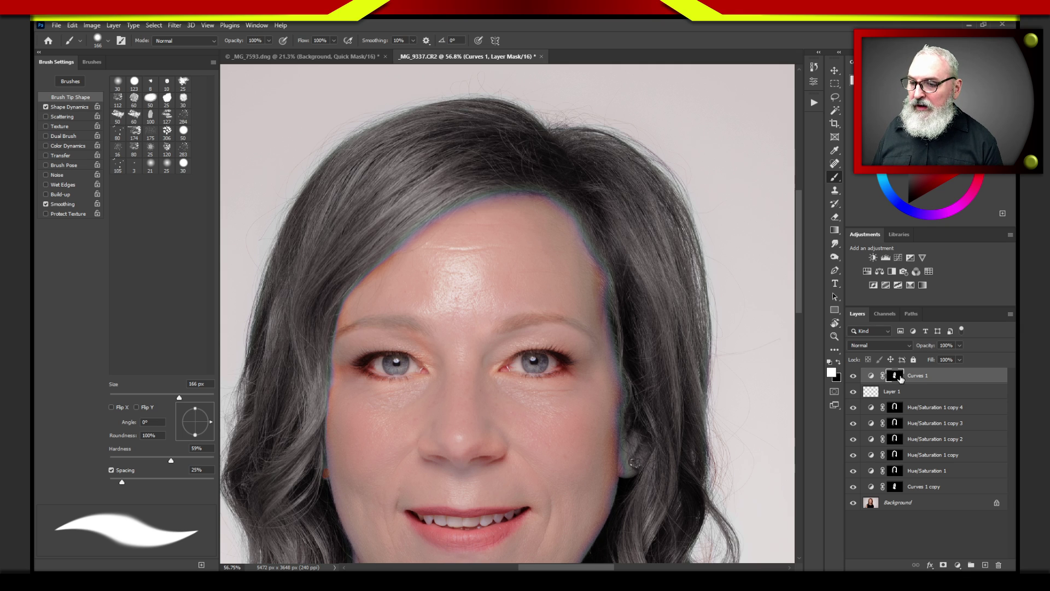
right_click(950, 379)
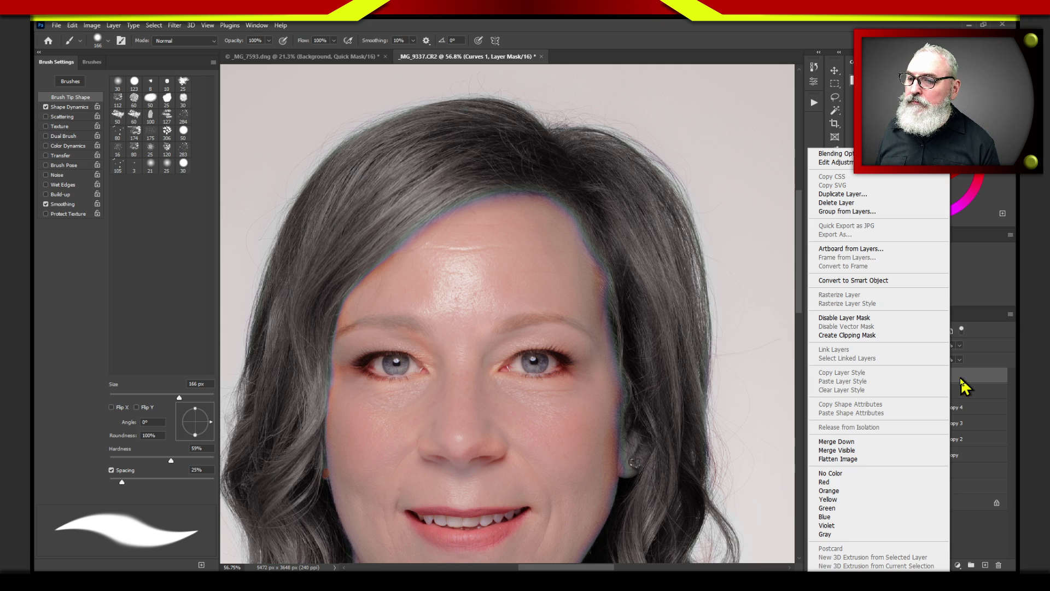
click(907, 376)
right_click(900, 378)
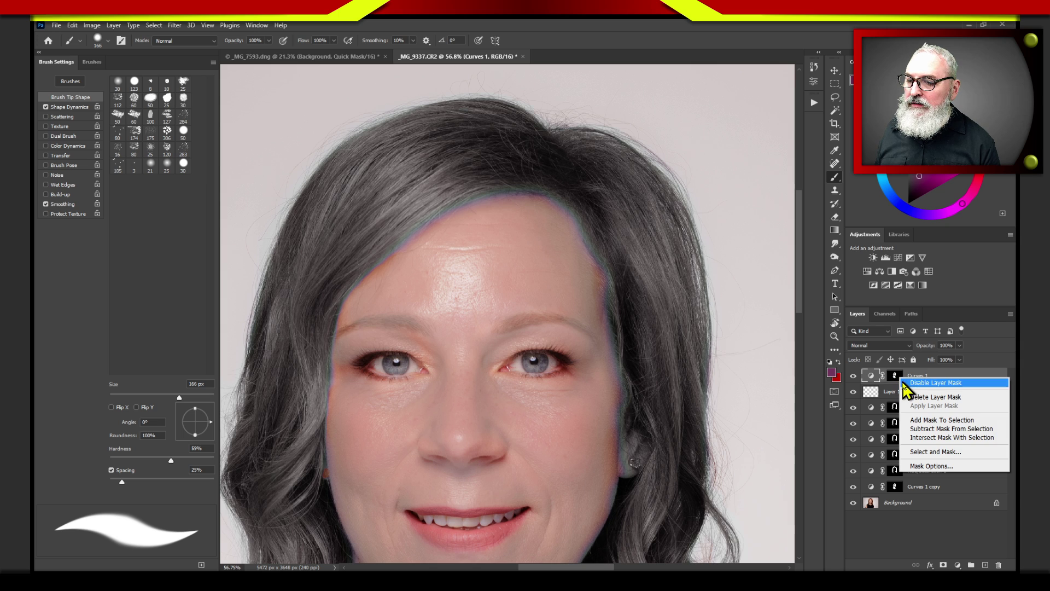
click(912, 398)
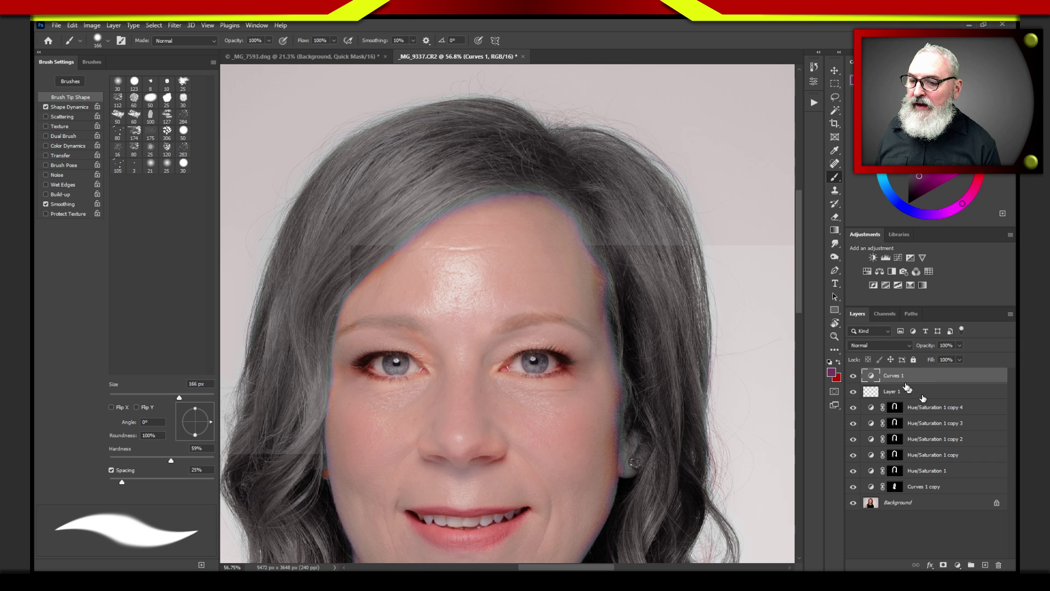
click(944, 565)
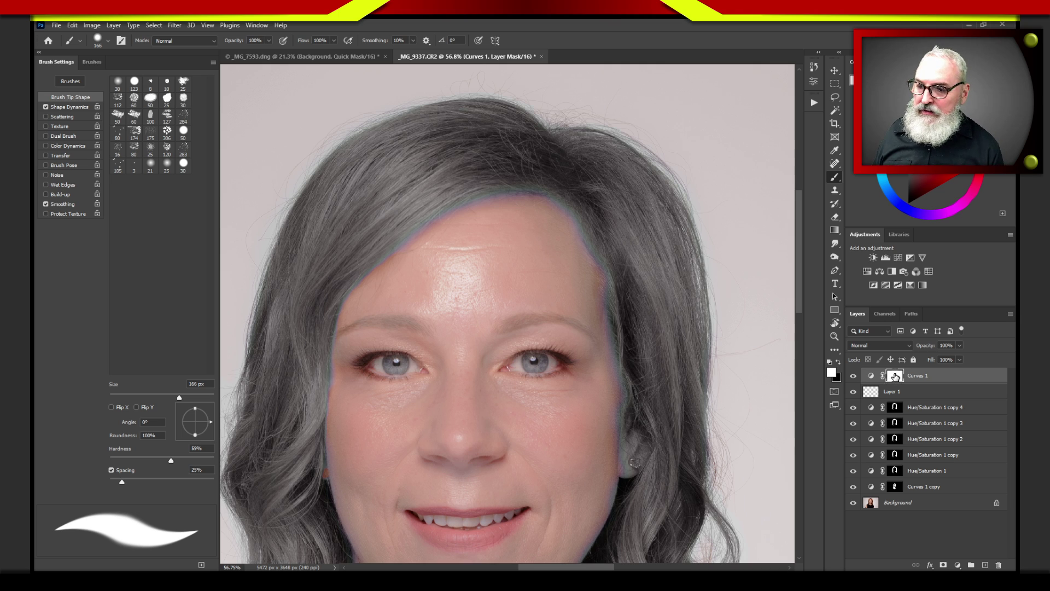
Step: Copy the hair mask from Hue/Saturation 1 copy 4 onto the Curves 1 layer, replacing its blank mask
drag(892, 380, 896, 487)
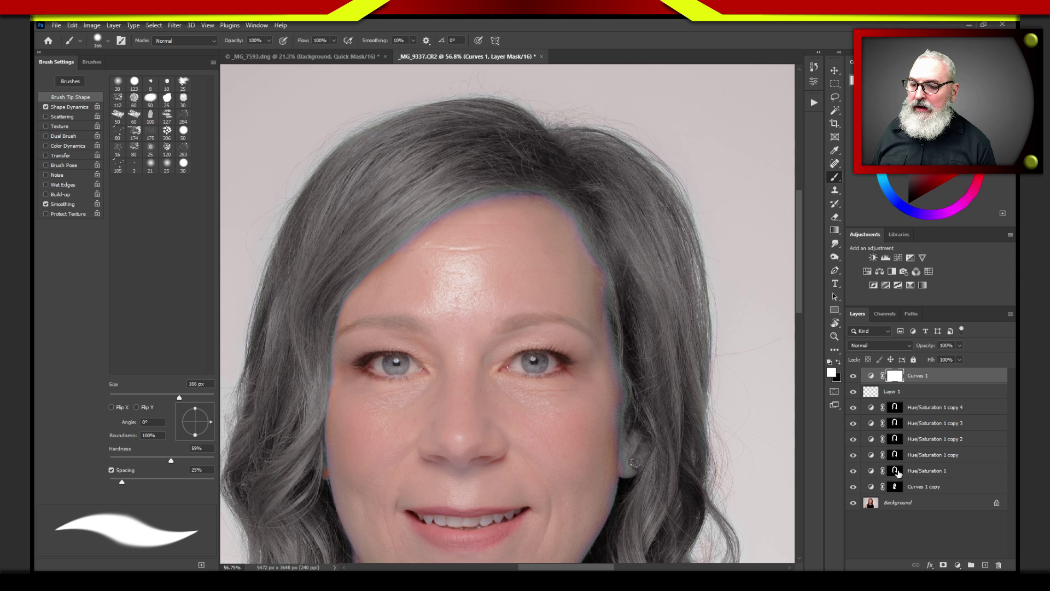
click(896, 472)
click(895, 407)
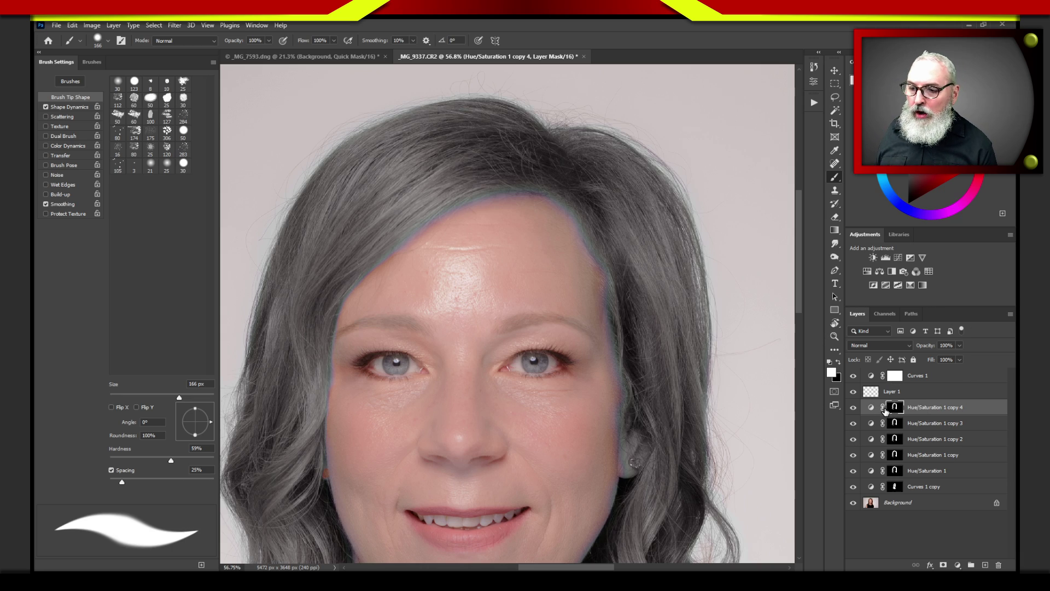
drag(894, 409, 917, 384)
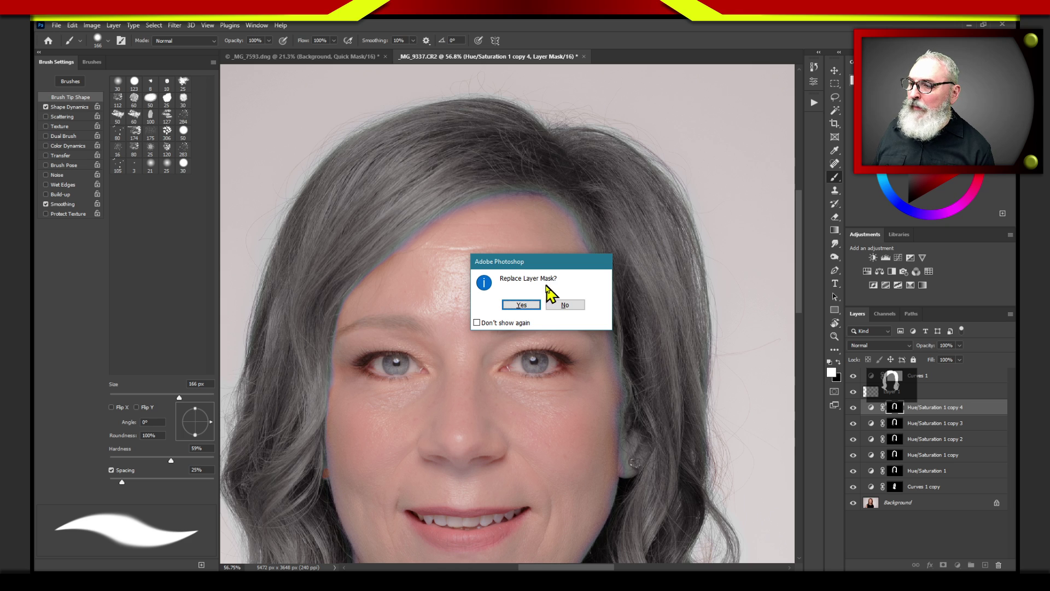
click(529, 304)
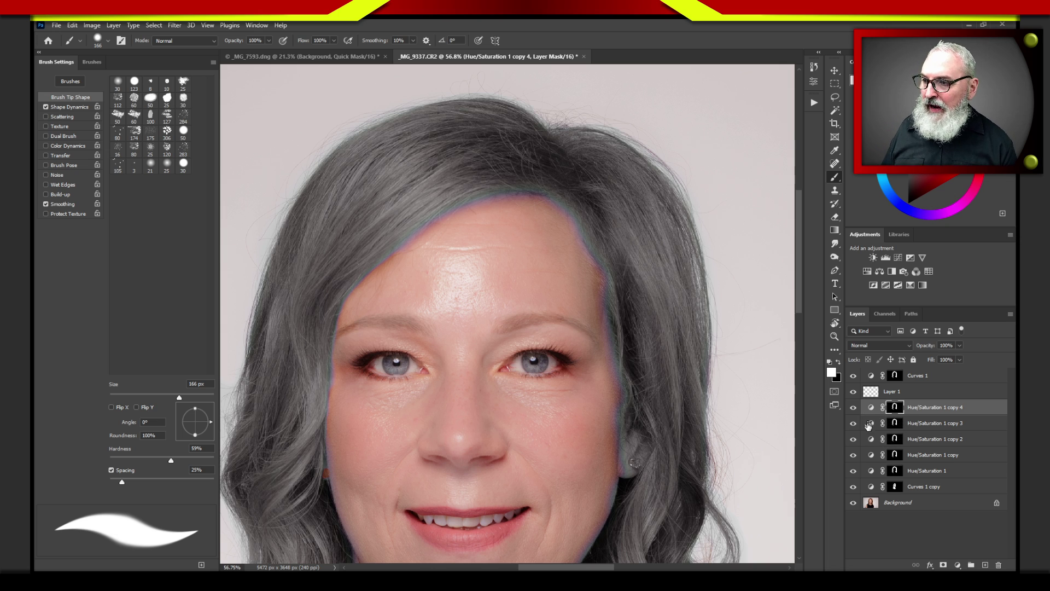
Step: Add a new empty layer above Hue/Saturation 1 copy 4 and paint a loose purple scribble across the forehead
click(984, 566)
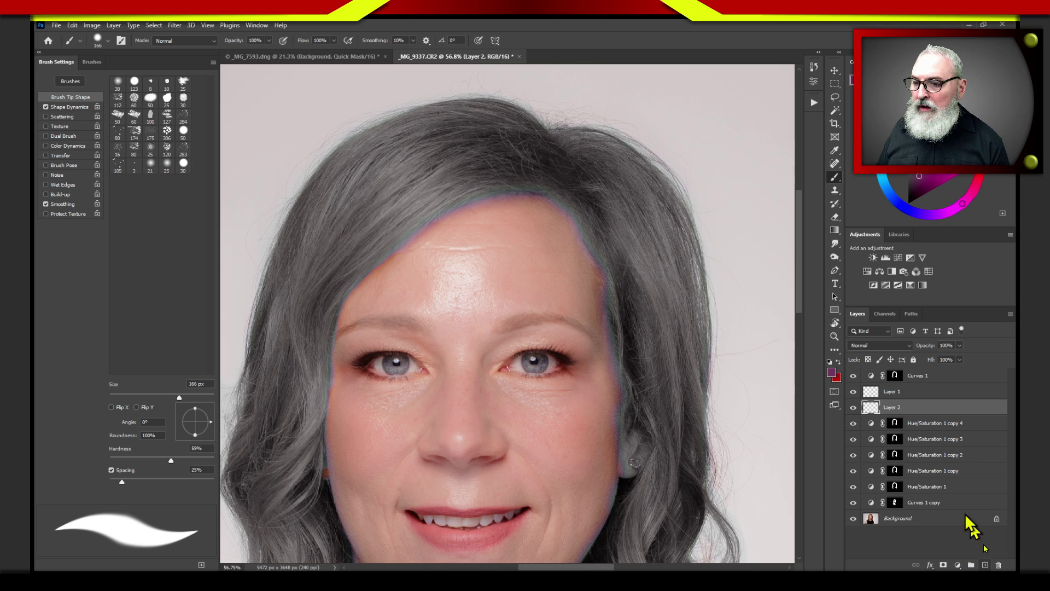
mouse_move(350, 304)
mouse_down()
mouse_move(411, 277)
mouse_move(445, 311)
mouse_move(511, 169)
mouse_move(536, 325)
mouse_move(503, 223)
mouse_move(493, 293)
mouse_move(435, 306)
mouse_up()
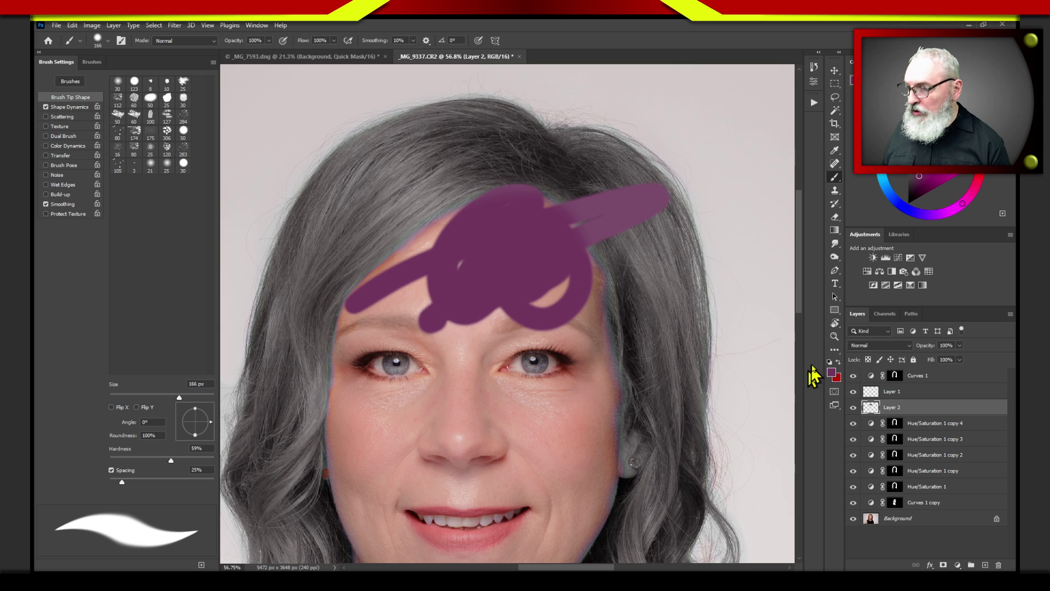
Step: Select the scribble's painted pixels on Layer 2, place a copy over the nose and cheek within the same layer, and deselect
ctrl+click(873, 414)
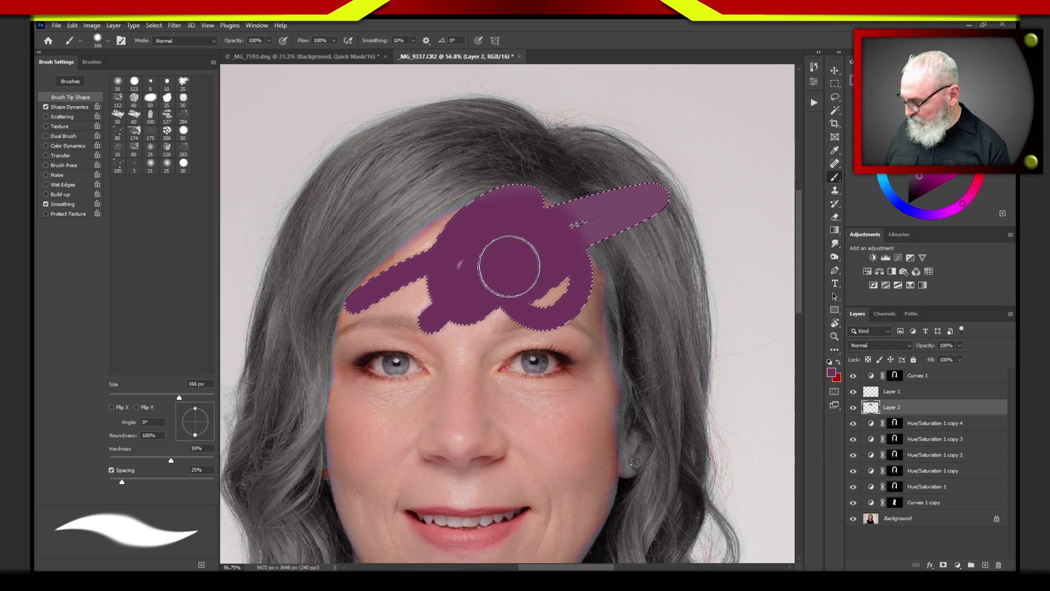
key(v)
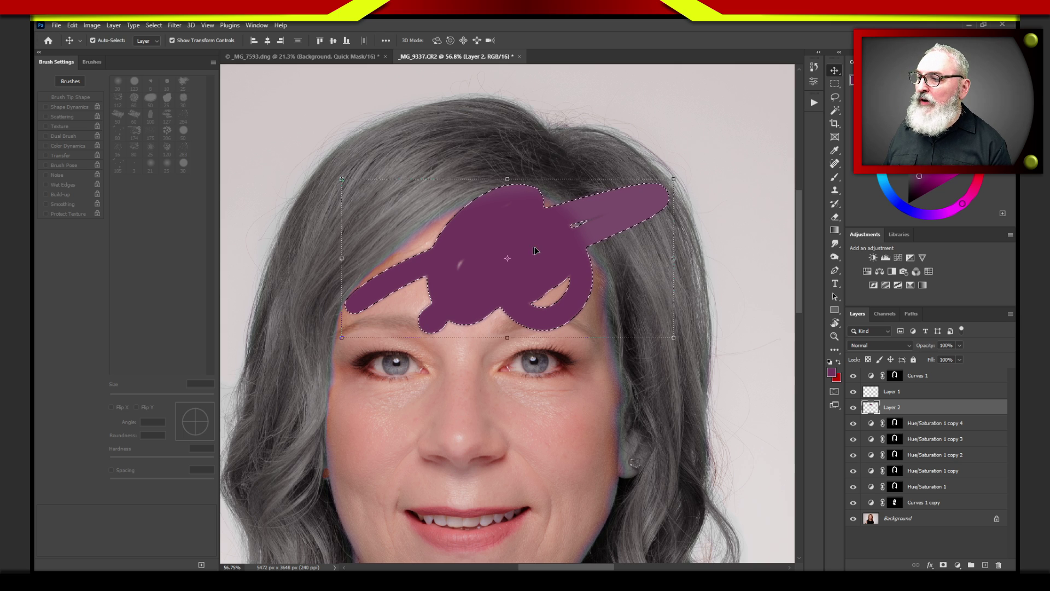
mouse_move(533, 244)
mouse_down()
mouse_move(558, 316)
mouse_move(556, 377)
mouse_move(595, 409)
mouse_move(601, 432)
mouse_up()
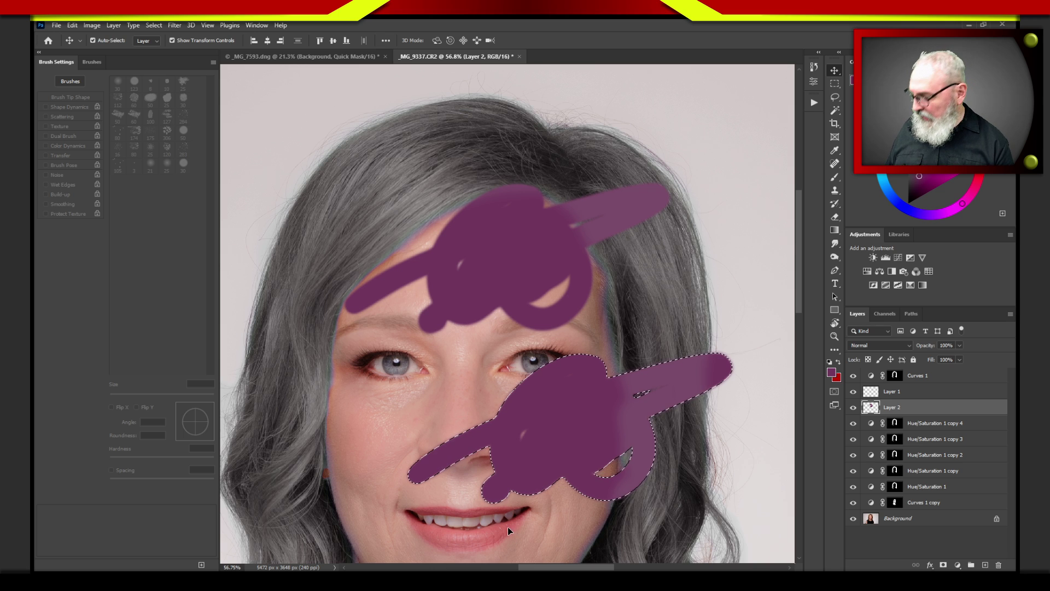
key(ctrl+d)
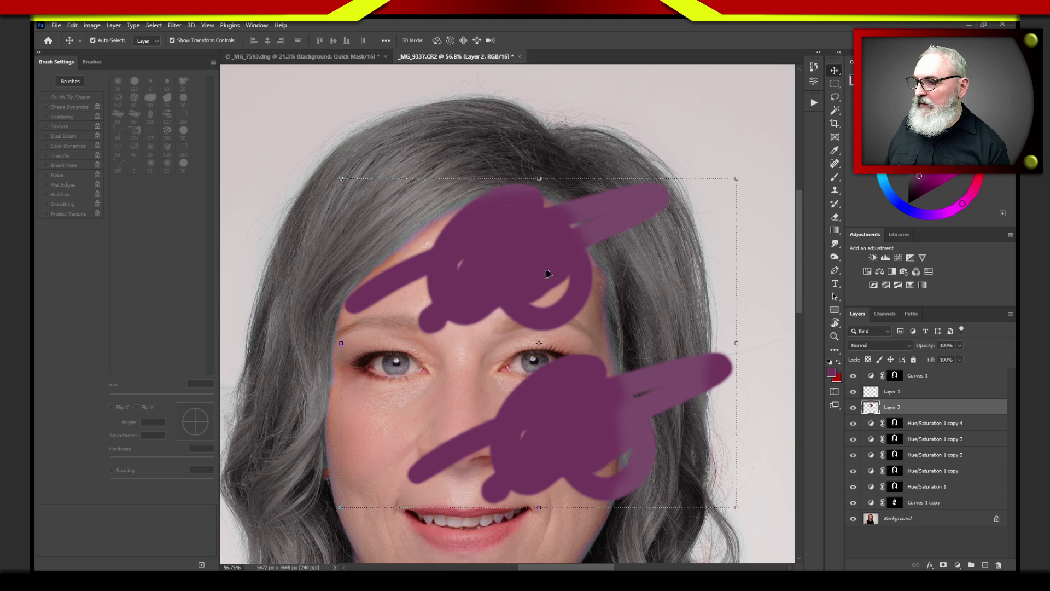
Step: Bring Layer 2 to the top of the layer stack and shift both its scribbles up and to the left
mouse_move(547, 269)
mouse_down()
mouse_move(469, 206)
mouse_move(468, 227)
mouse_move(496, 243)
mouse_move(475, 222)
mouse_up()
drag(873, 411, 870, 370)
drag(521, 366, 566, 354)
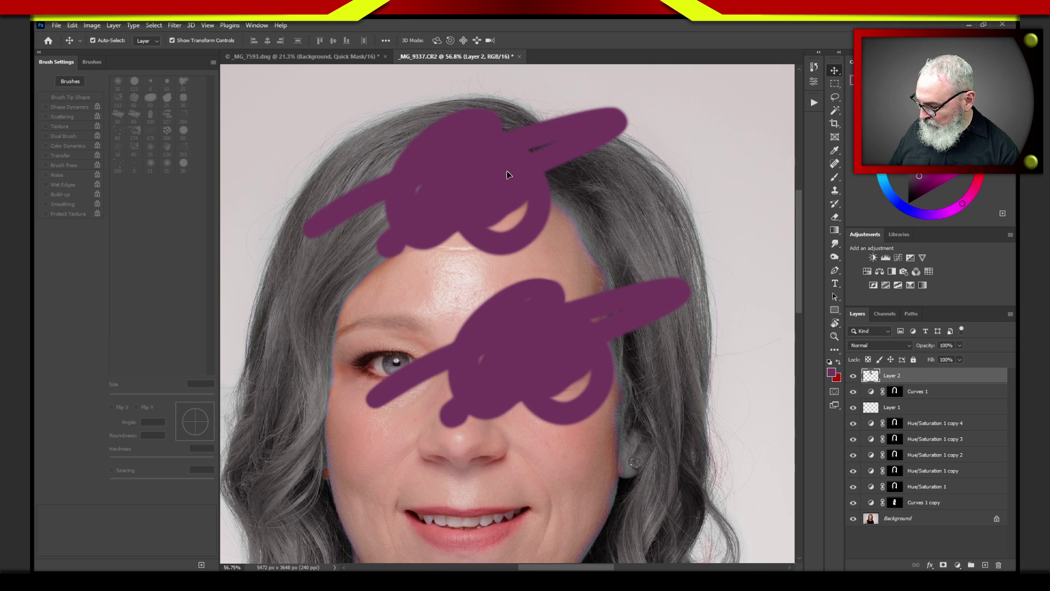
Step: Lasso the upper scribble on Layer 2 and place a copy of it beside the mouth, over the lower hair
key(l)
mouse_move(543, 98)
mouse_down()
mouse_move(373, 151)
mouse_move(354, 286)
mouse_move(533, 247)
mouse_move(626, 125)
mouse_move(520, 91)
mouse_up()
drag(477, 122, 476, 119)
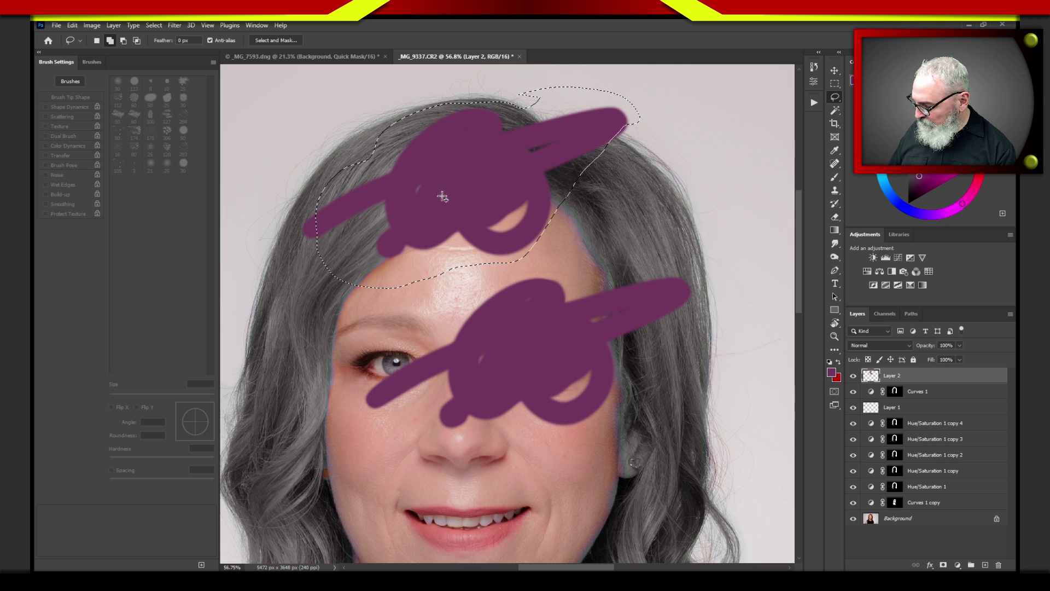
key(v)
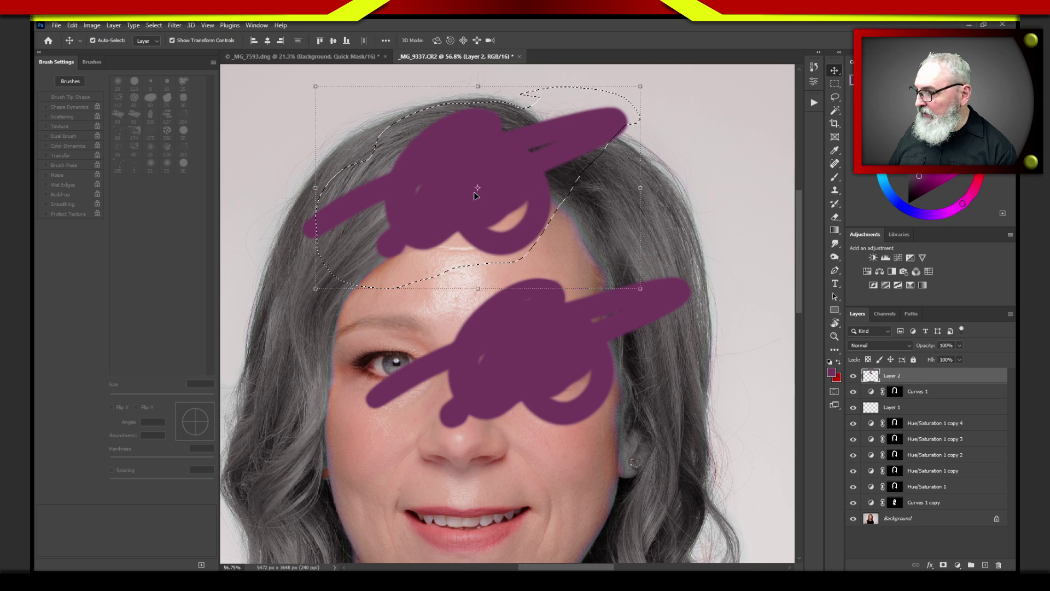
mouse_move(472, 188)
mouse_down()
mouse_move(487, 211)
mouse_move(583, 245)
mouse_move(629, 227)
mouse_move(628, 414)
mouse_move(641, 470)
mouse_move(628, 487)
mouse_up()
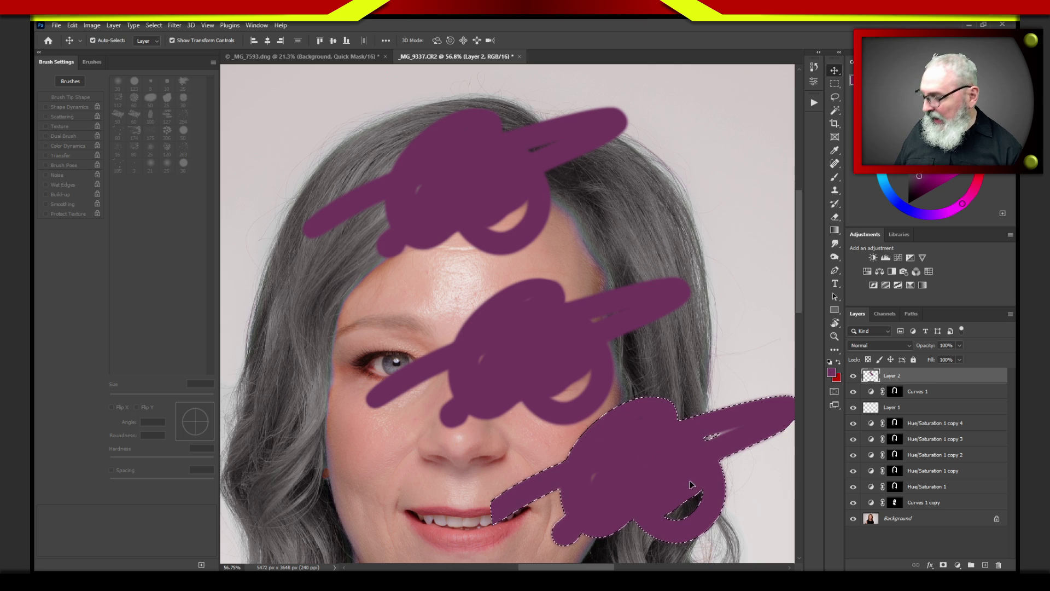
Step: Place two more copies of the selected scribble, one over the eye and hair at left and one at upper right, and deselect
mouse_move(655, 472)
mouse_down()
mouse_move(660, 483)
mouse_move(535, 373)
mouse_move(365, 319)
mouse_up()
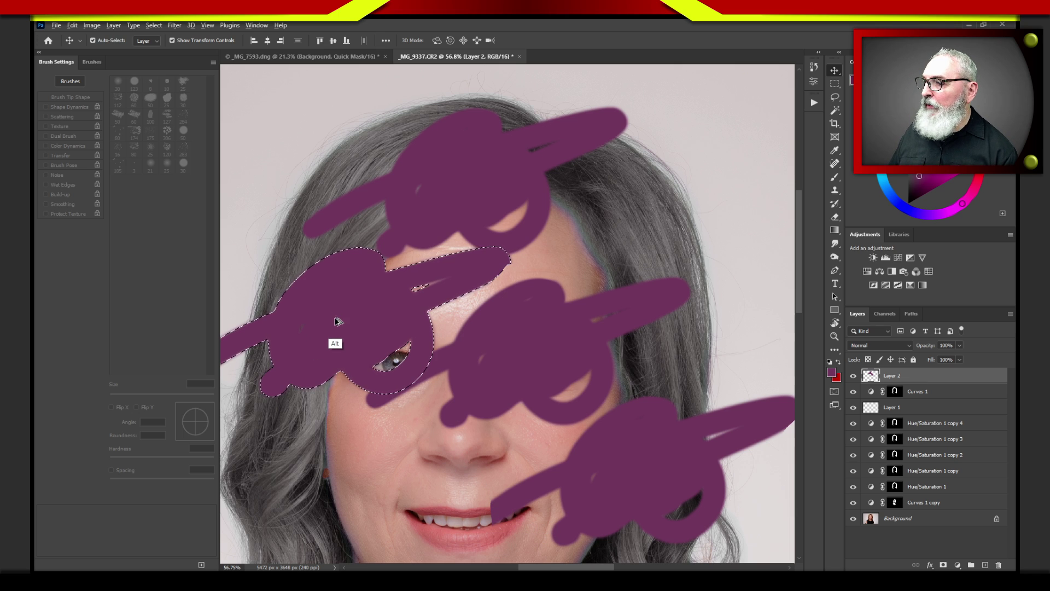
mouse_move(335, 324)
mouse_down()
mouse_move(460, 286)
mouse_move(660, 195)
mouse_up()
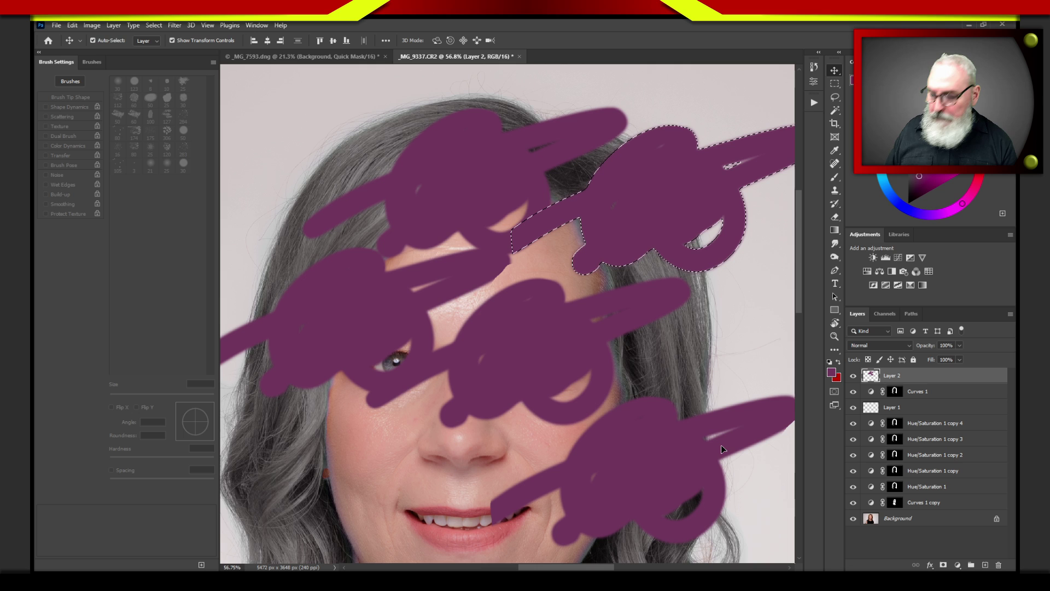
key(ctrl)
key(ctrl+d)
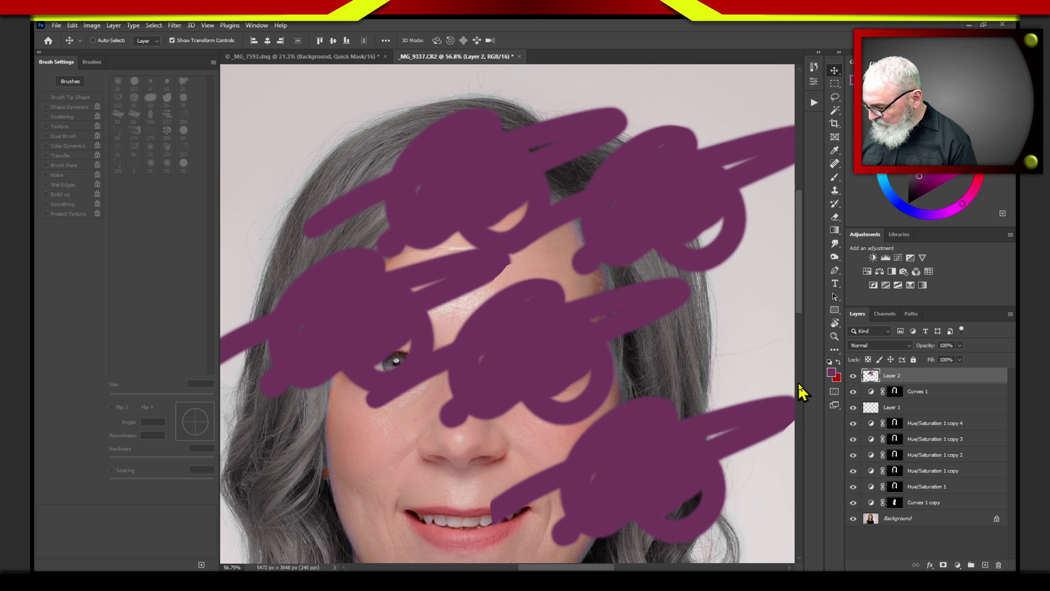
Step: Clear the purple scribbles from Layer 2, delete that layer, and delete all remaining layers above Background
key(d)
key(ctrl+z)
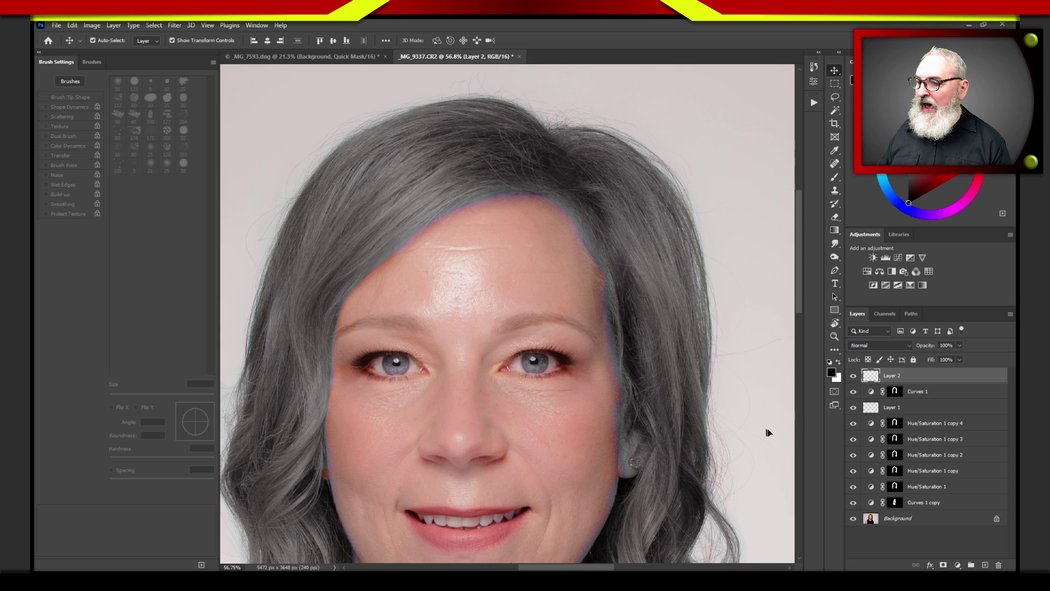
mouse_move(872, 377)
mouse_down()
mouse_move(932, 509)
mouse_move(977, 561)
mouse_move(998, 564)
mouse_up()
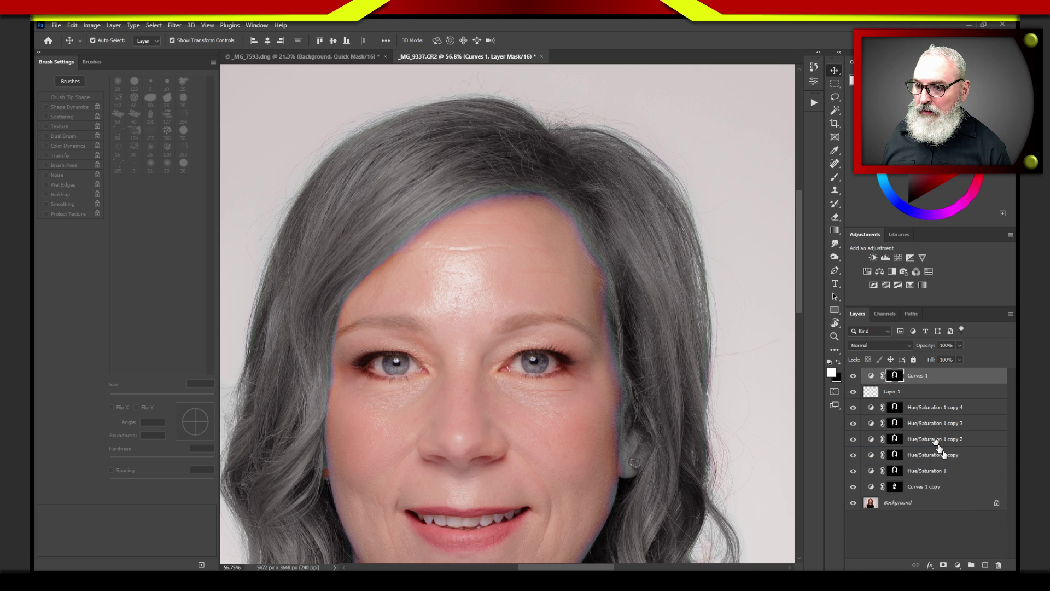
click(930, 378)
shift+click(950, 476)
shift+click(950, 486)
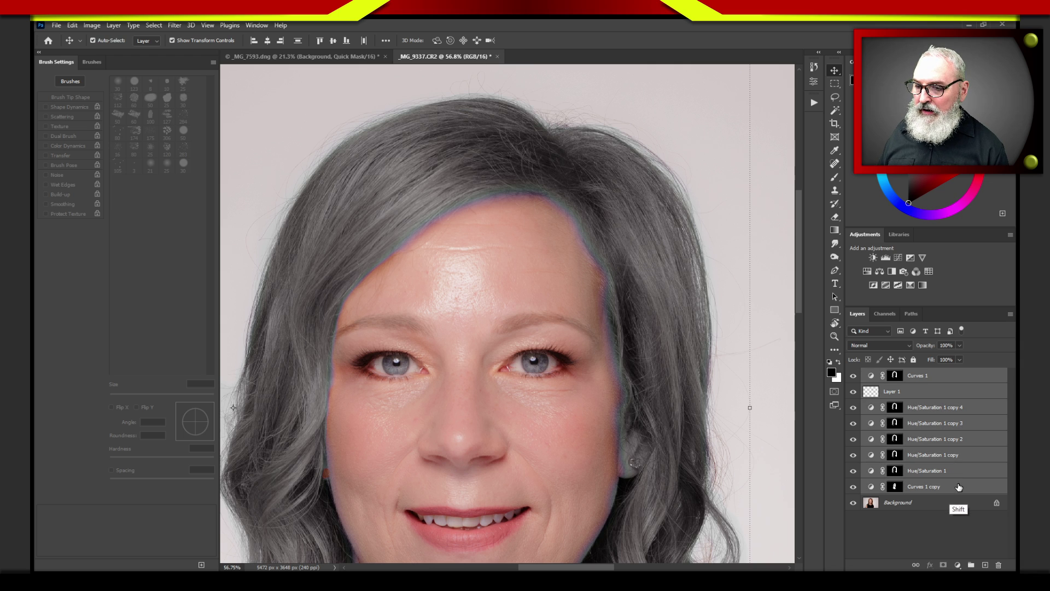
drag(951, 486, 1001, 561)
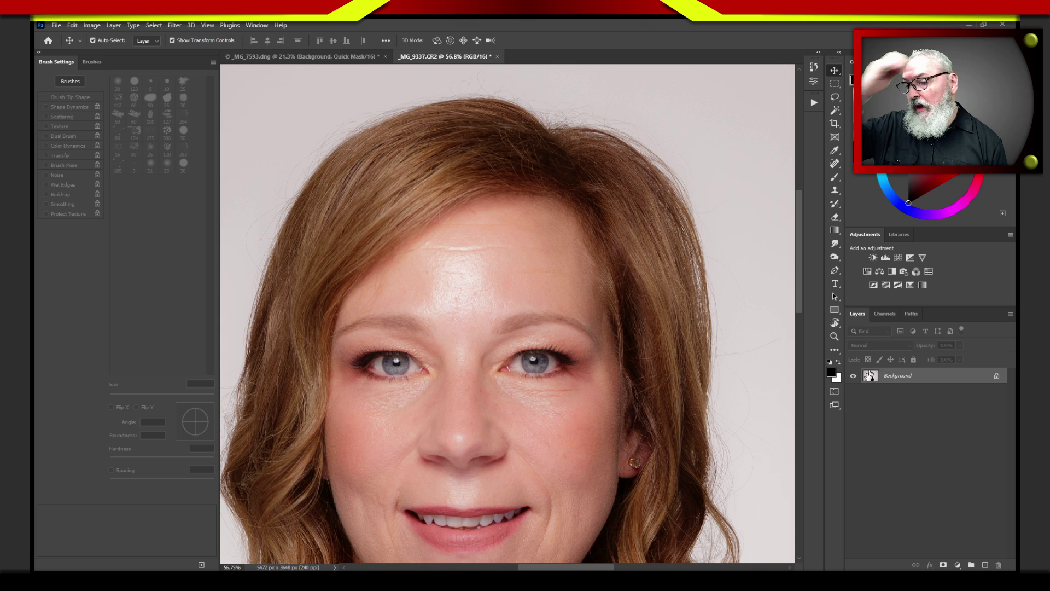
Step: In Quick Mask mode, paint a horizontal stroke across the forehead with a 166 px brush at 100% hardness
key(q)
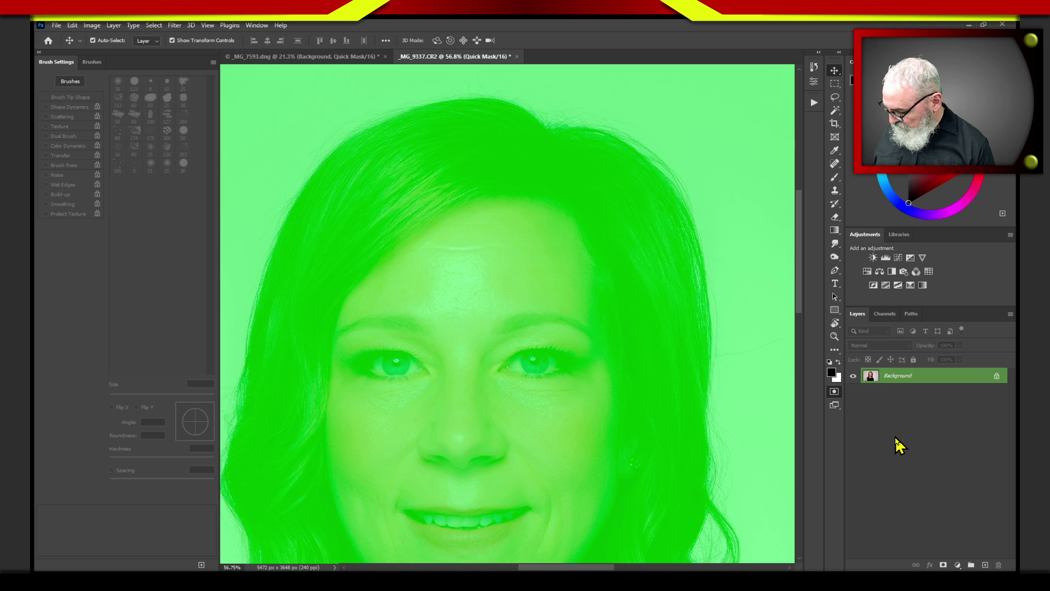
key(q)
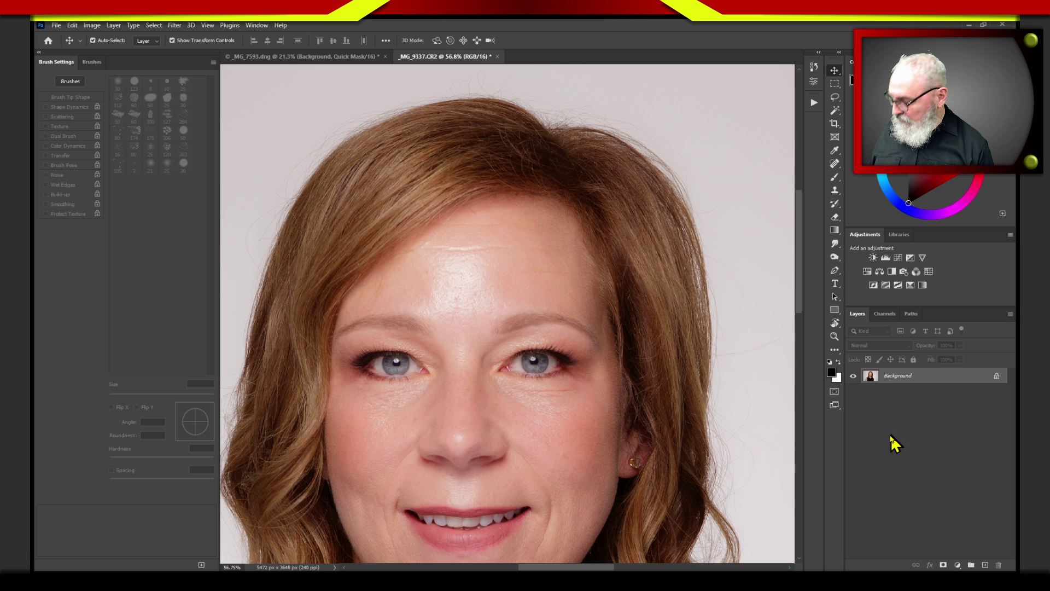
key(q)
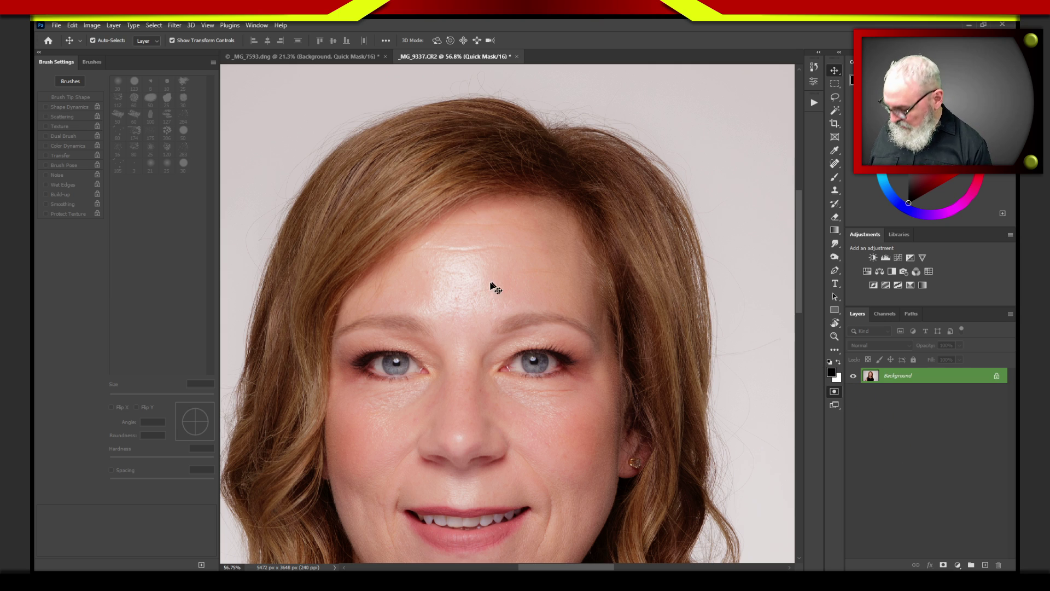
key(b)
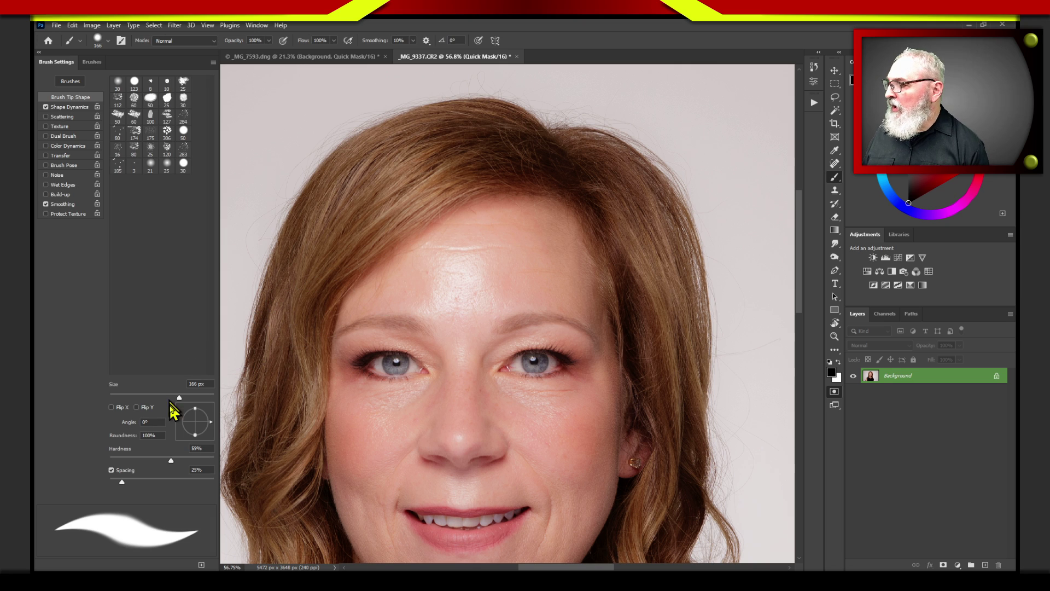
mouse_move(174, 461)
mouse_down()
mouse_move(204, 461)
mouse_move(112, 469)
mouse_move(219, 465)
mouse_up()
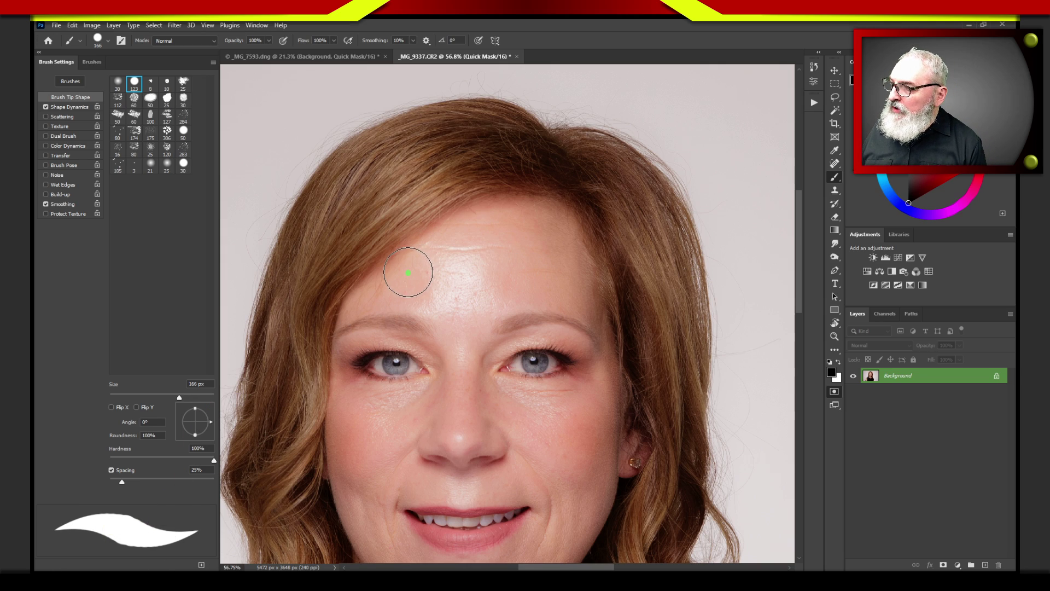
drag(410, 271, 550, 274)
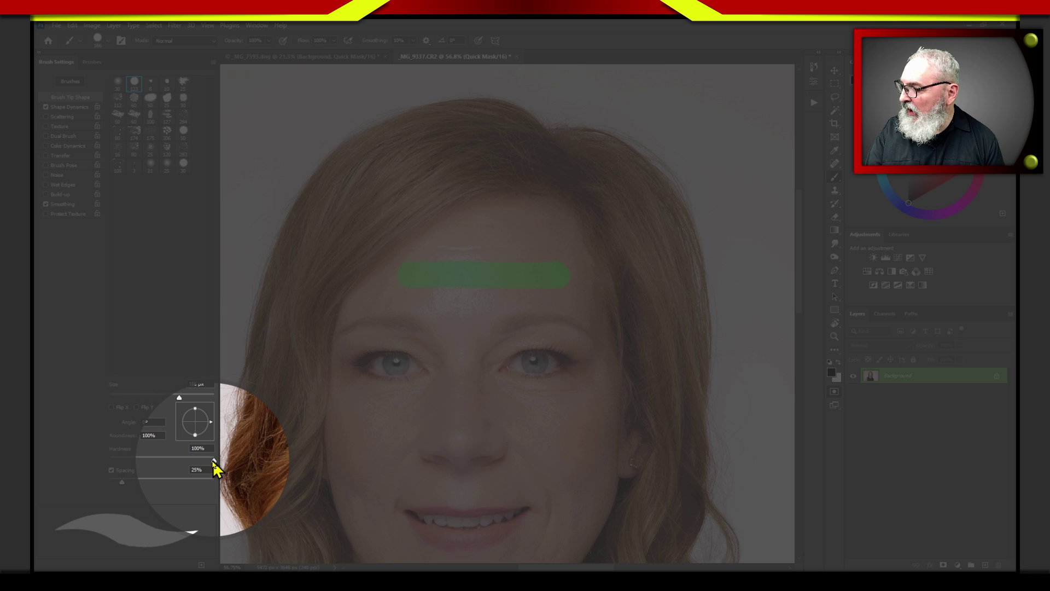
Step: Paint a second forehead stroke above the first at 0% hardness and turn the quick mask into a selection
drag(214, 460, 110, 465)
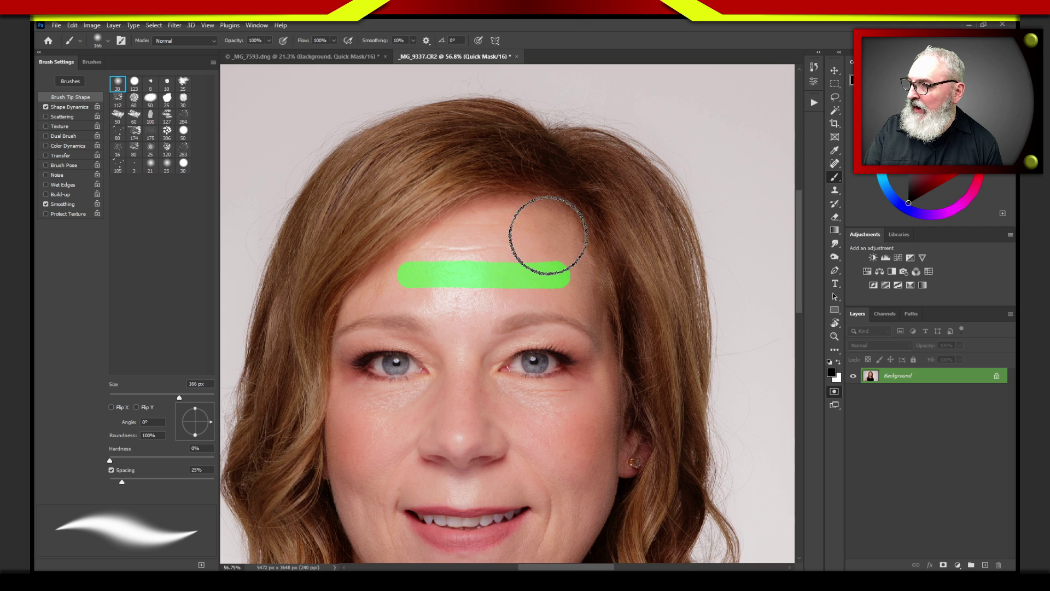
drag(556, 235, 414, 239)
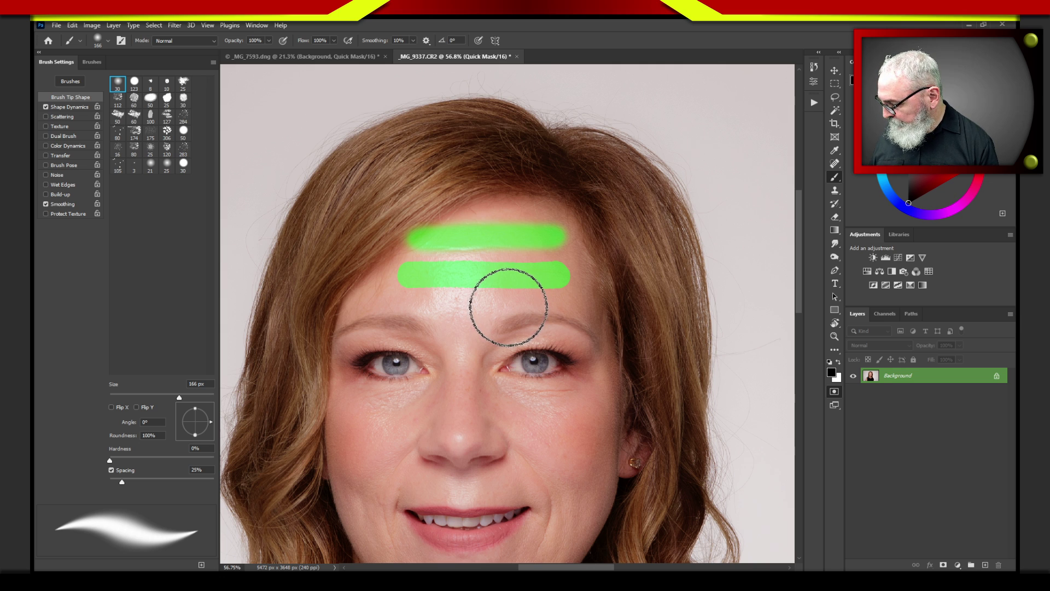
key(q)
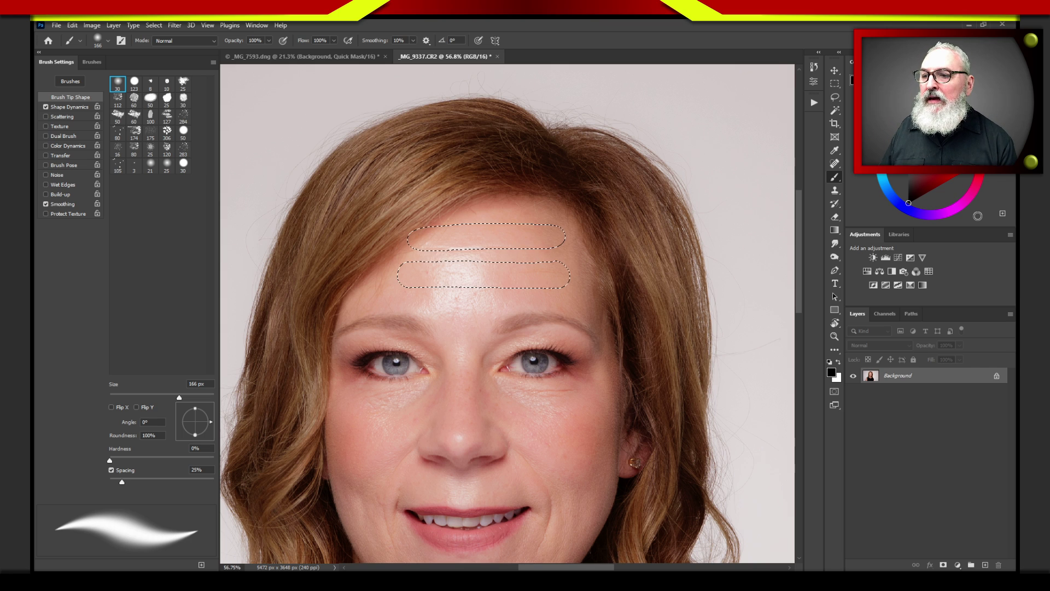
Step: Add a Curves adjustment layer masked to the two forehead strokes and darken them by lowering the RGB curve's midtones
click(899, 258)
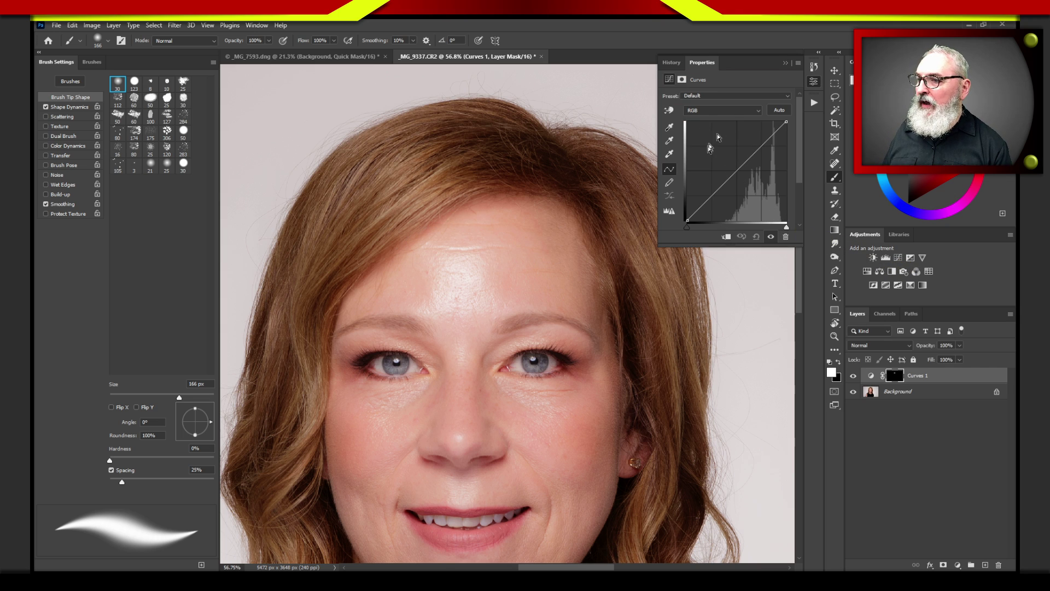
drag(744, 174, 731, 166)
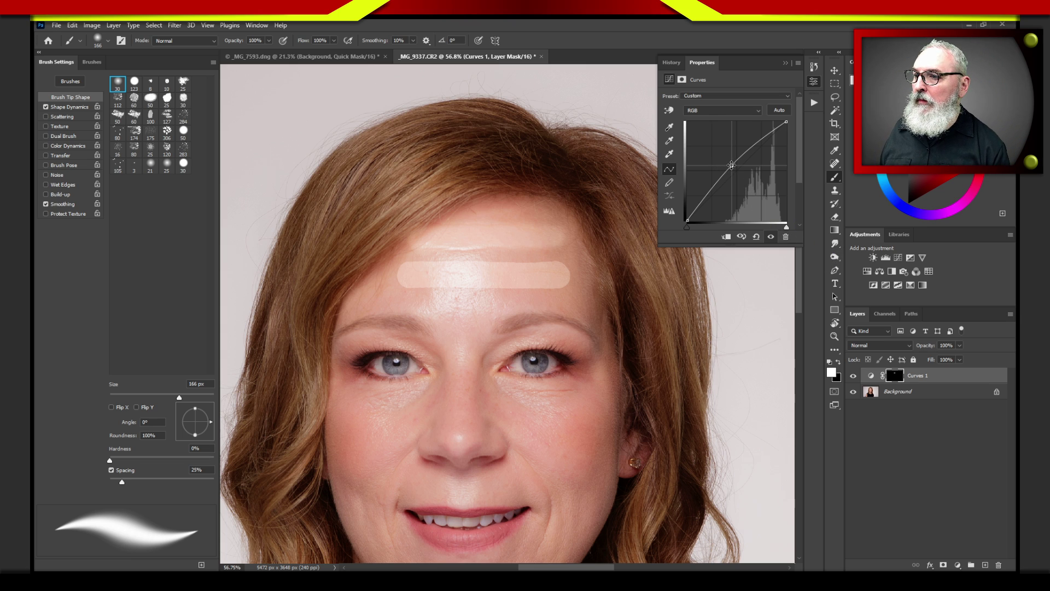
drag(732, 166, 732, 194)
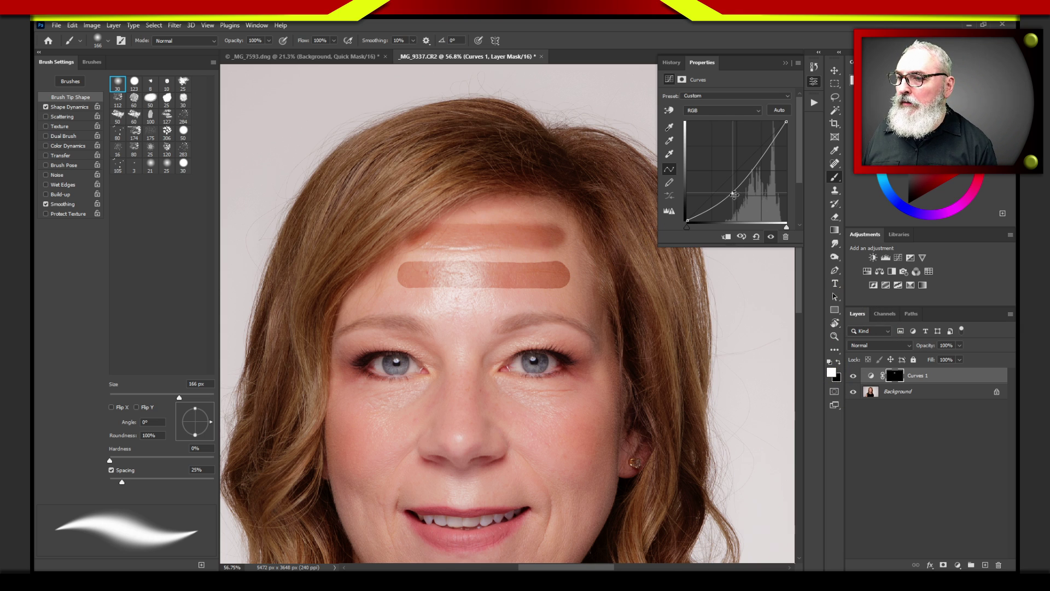
drag(733, 195, 730, 189)
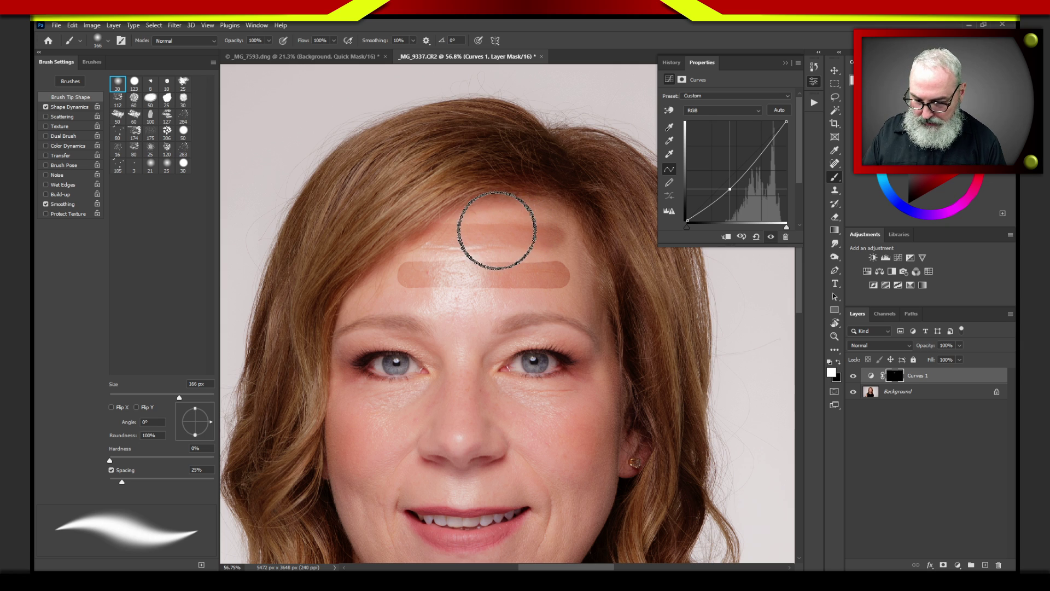
drag(527, 212, 481, 221)
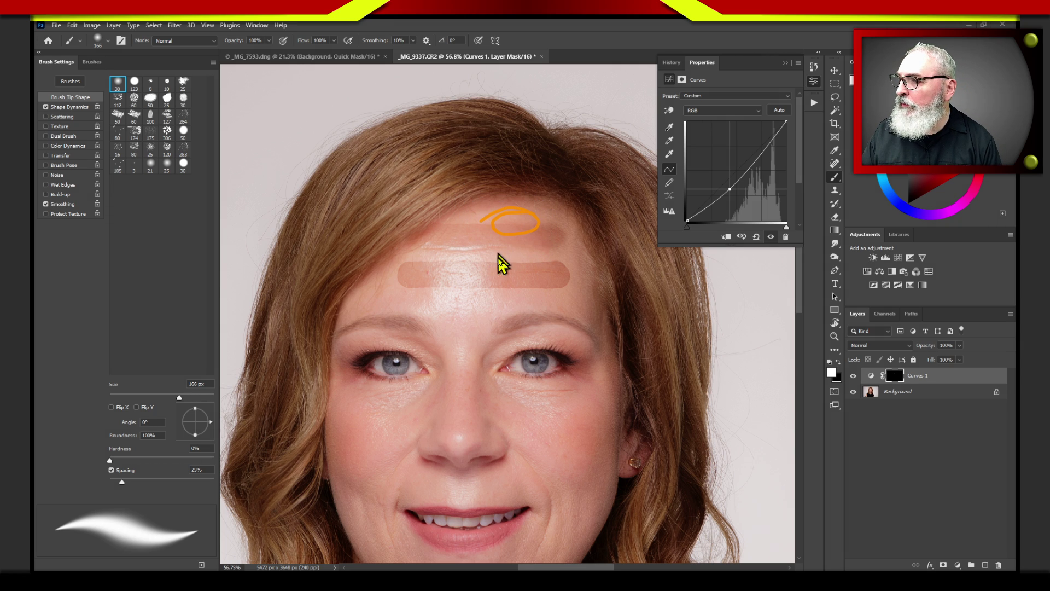
mouse_move(542, 284)
mouse_down()
mouse_move(515, 304)
mouse_move(499, 289)
mouse_up()
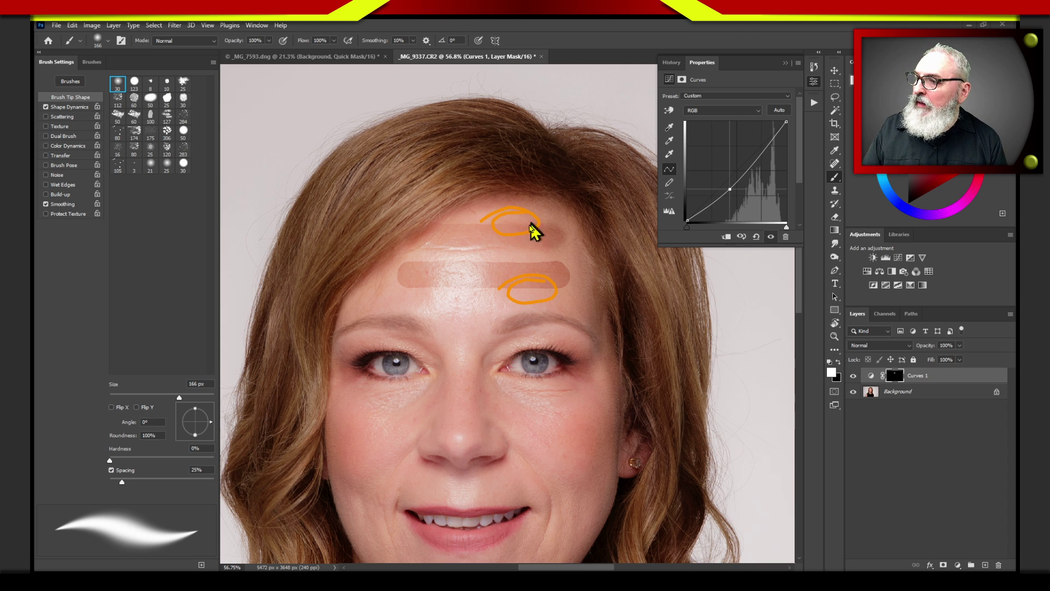
mouse_move(505, 224)
mouse_down()
mouse_move(452, 251)
mouse_move(428, 247)
mouse_move(461, 257)
mouse_move(472, 244)
mouse_move(497, 261)
mouse_move(493, 253)
mouse_up()
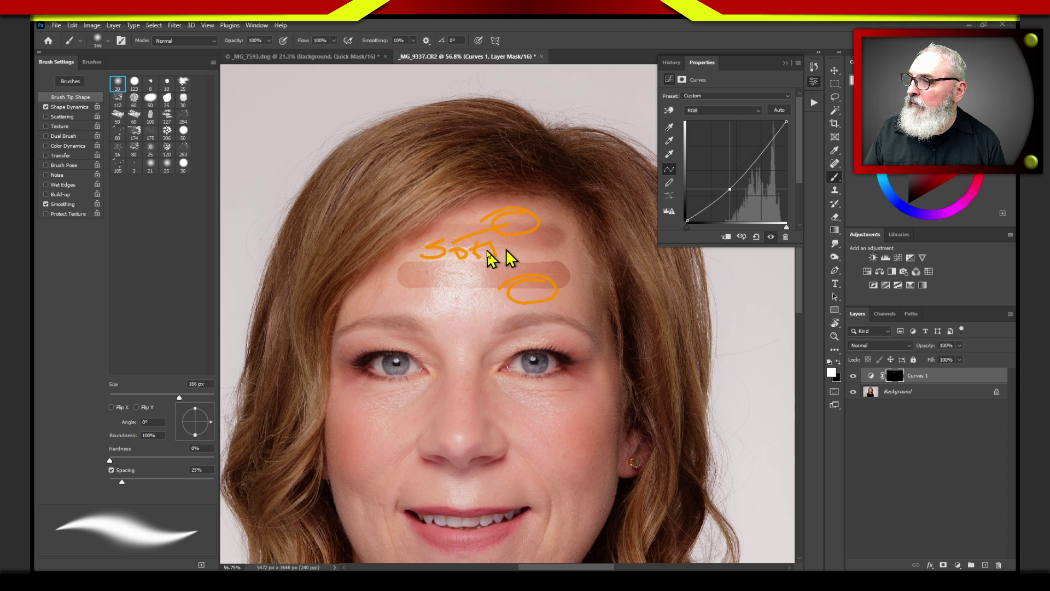
mouse_move(548, 321)
mouse_down()
mouse_move(558, 348)
mouse_move(562, 337)
mouse_move(584, 342)
mouse_move(610, 334)
mouse_up()
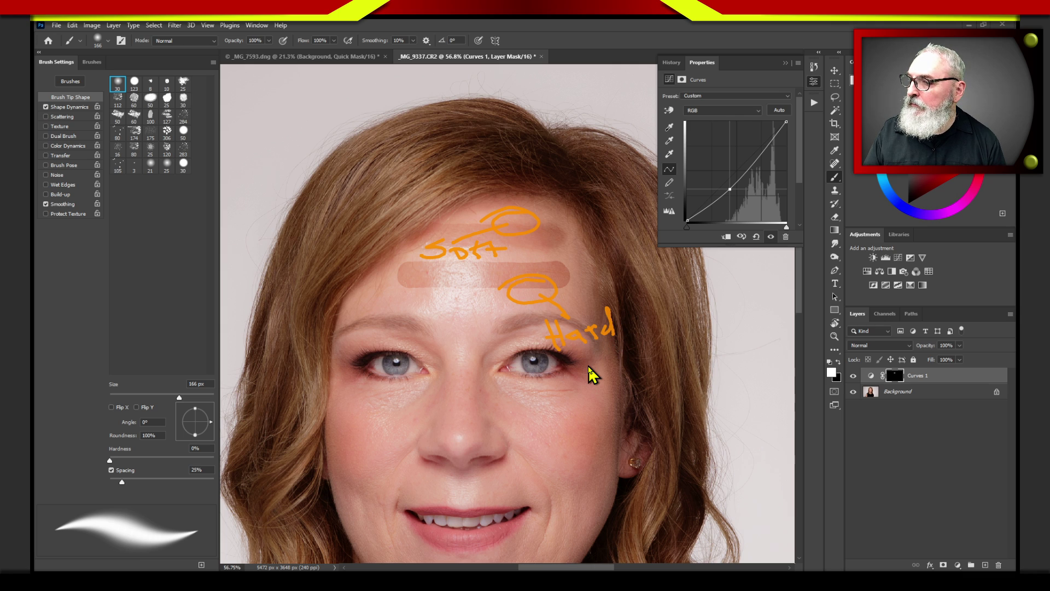
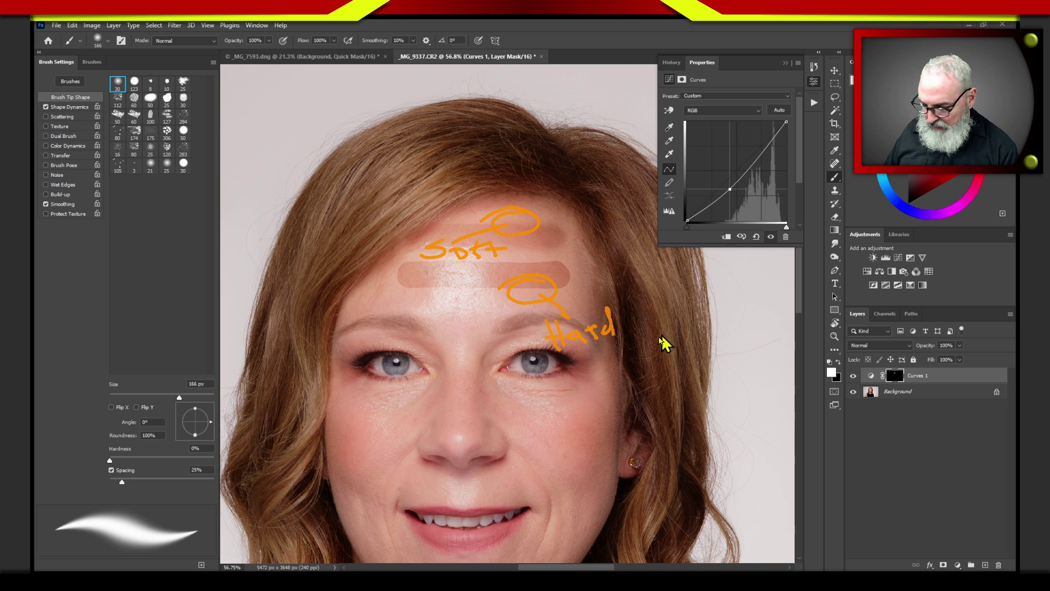
key(Escape)
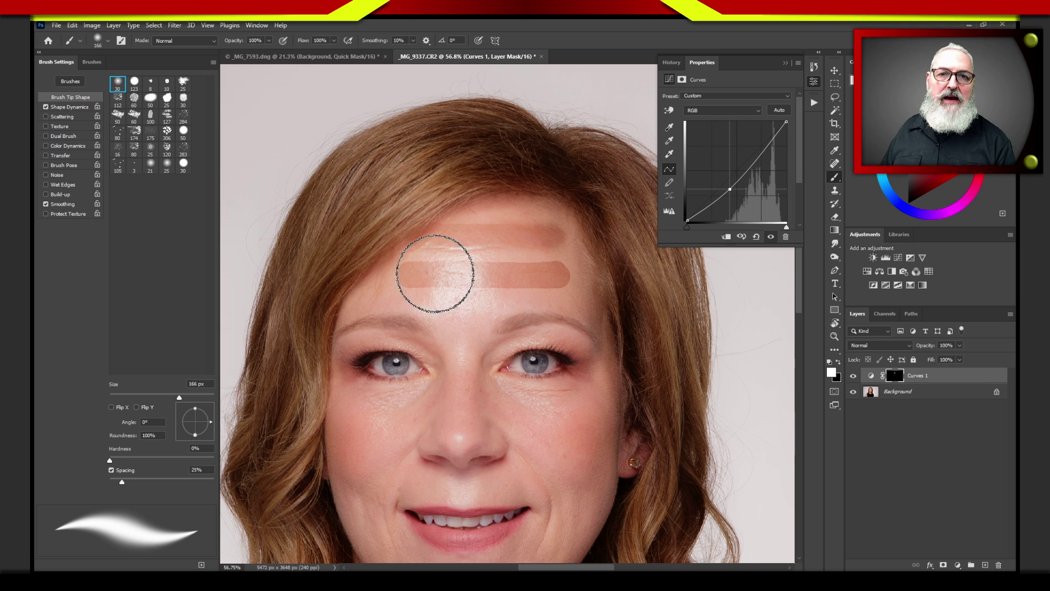
Step: Set the brush to 200 px and 93% hardness, and paint a short stroke between the eyebrows on the Curves 1 mask
mouse_move(466, 293)
mouse_down()
mouse_move(534, 312)
mouse_move(527, 268)
mouse_move(500, 387)
mouse_move(500, 493)
mouse_move(496, 484)
mouse_up()
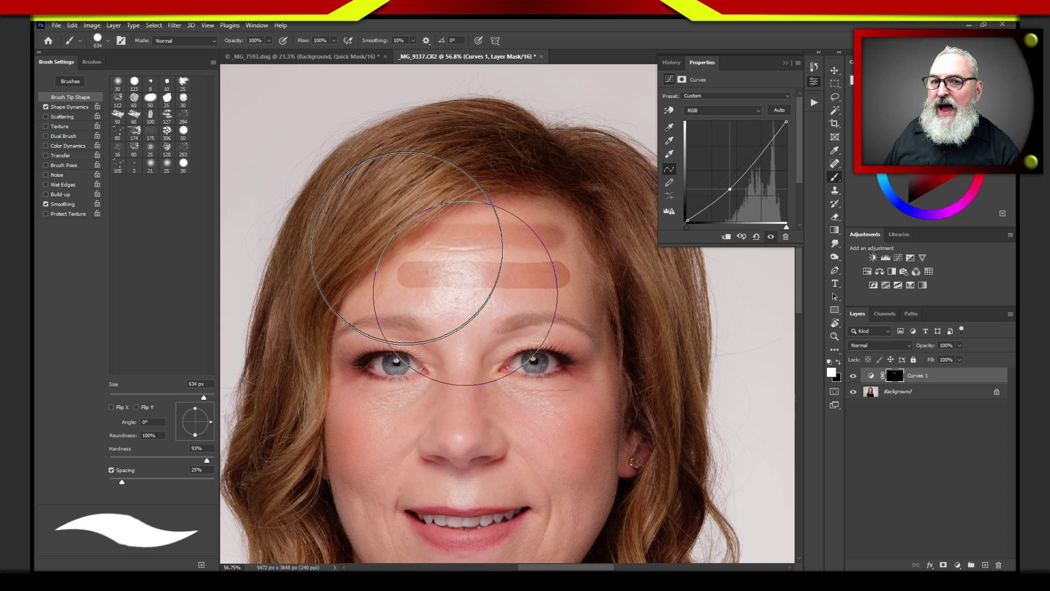
key(bracketleft)
key(bracketleft)
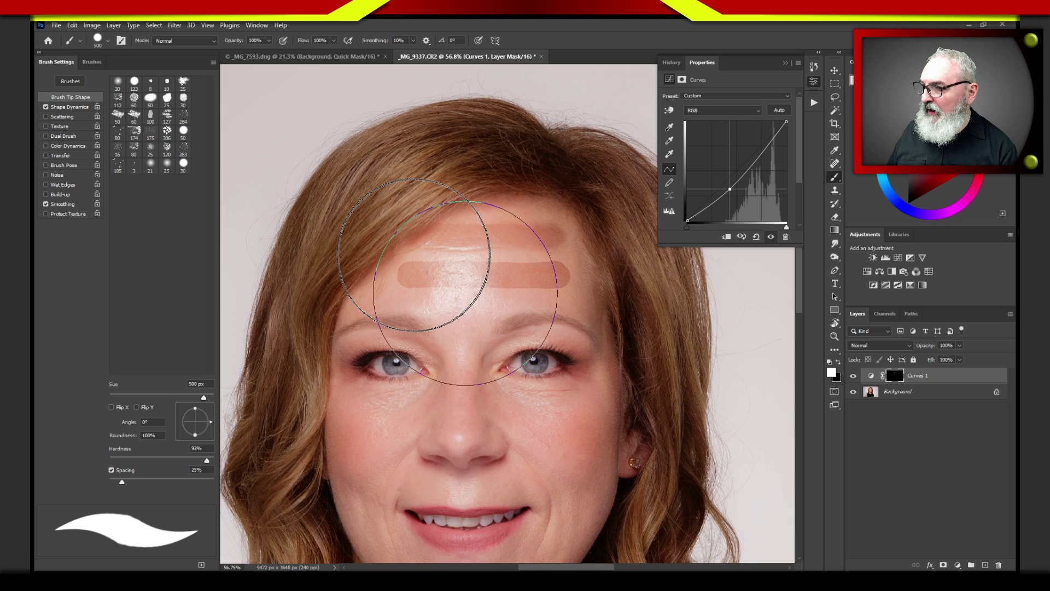
key(bracketleft)
key(bracketleft)
key(bracketleft)
key(bracketleft)
drag(446, 328, 482, 323)
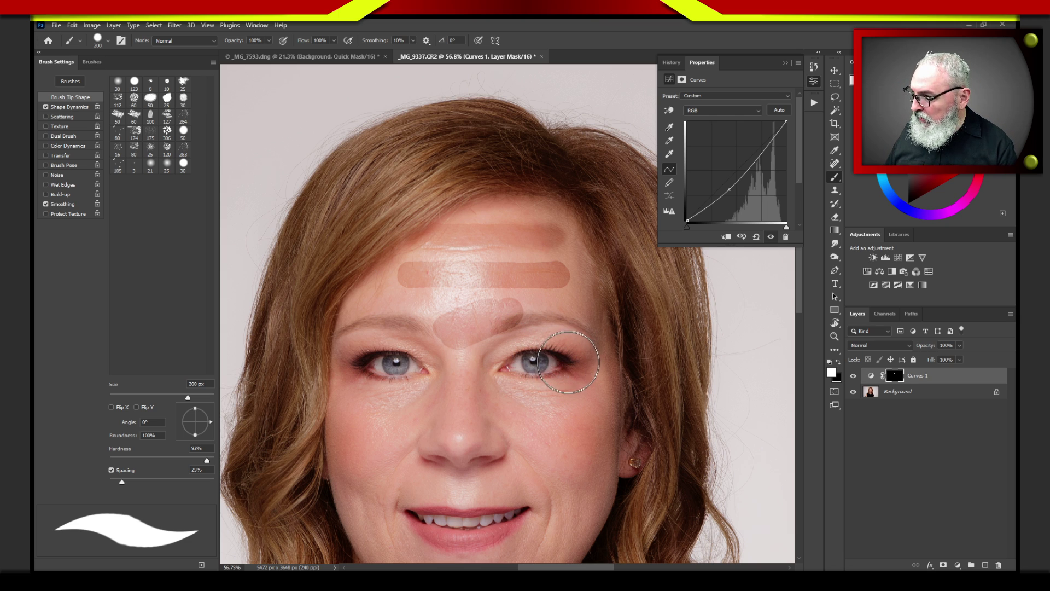
Step: Remove the brow stroke and both forehead strokes from the Curves 1 mask so it is fully black
key(ctrl+z)
key(ctrl+z)
key(ctrl+z)
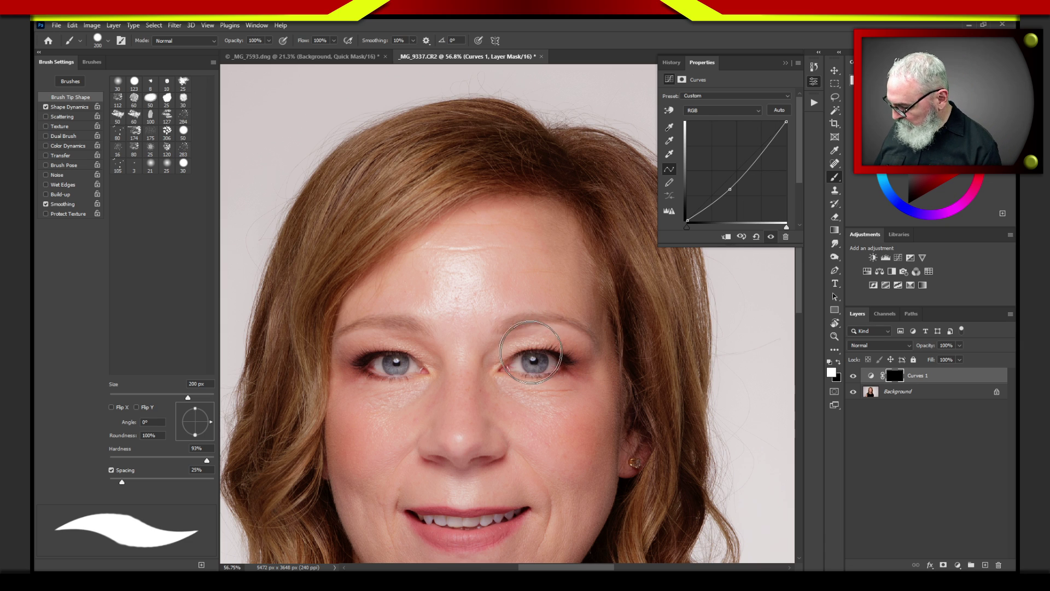
key(ctrl)
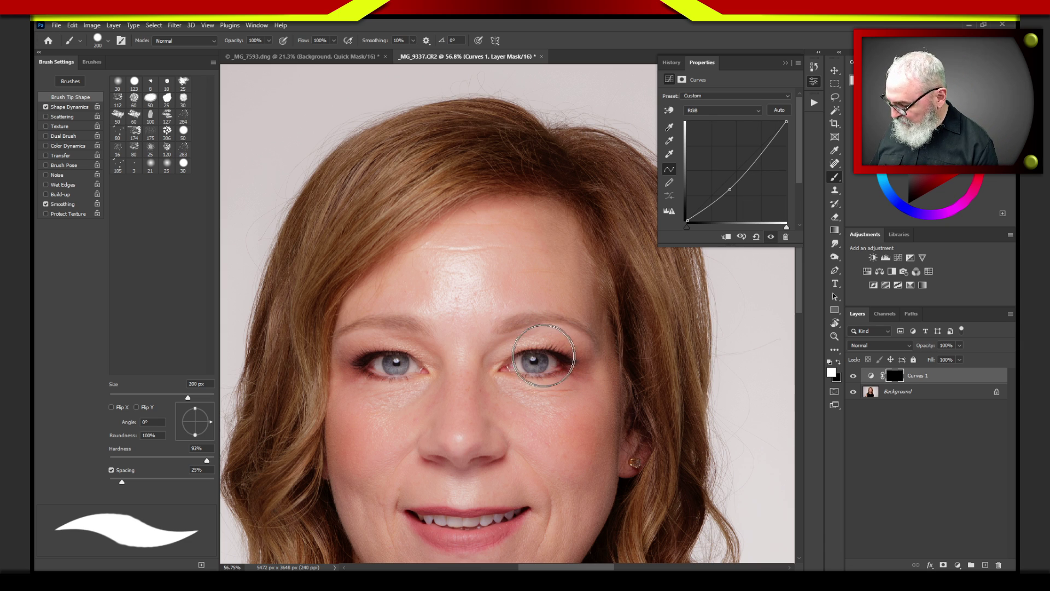
Step: Paint white over the iris of the eye on the image's right side on the Curves 1 mask with a 90 px brush
key(z)
drag(481, 312, 619, 427)
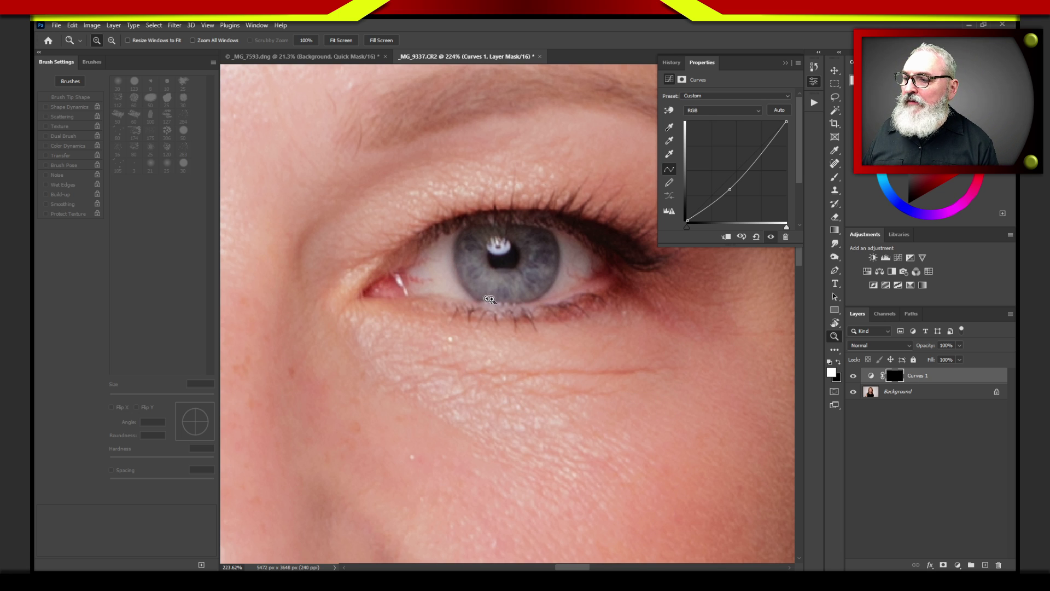
click(559, 280)
click(561, 273)
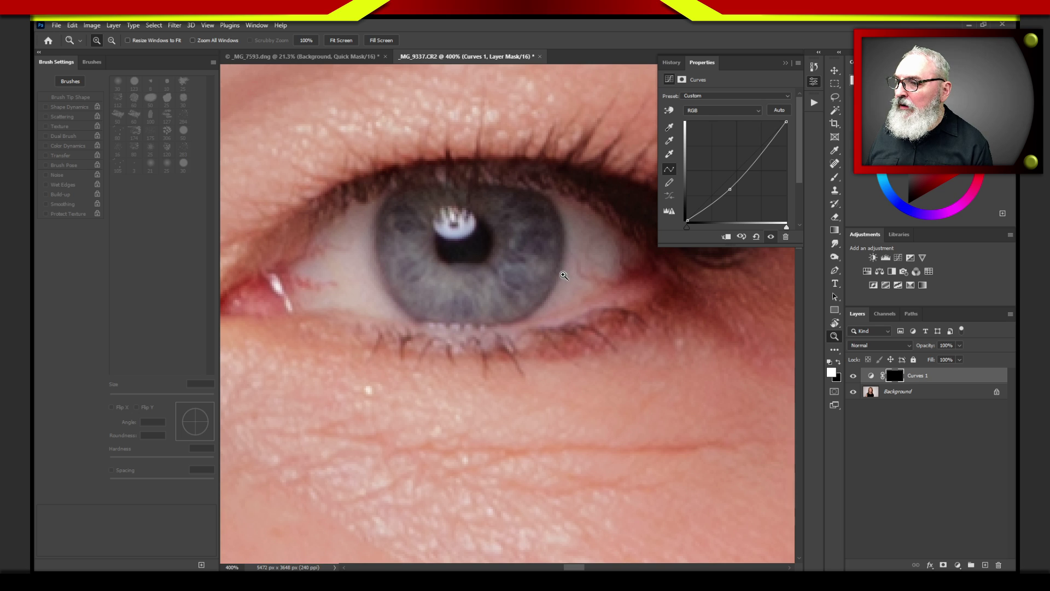
click(564, 276)
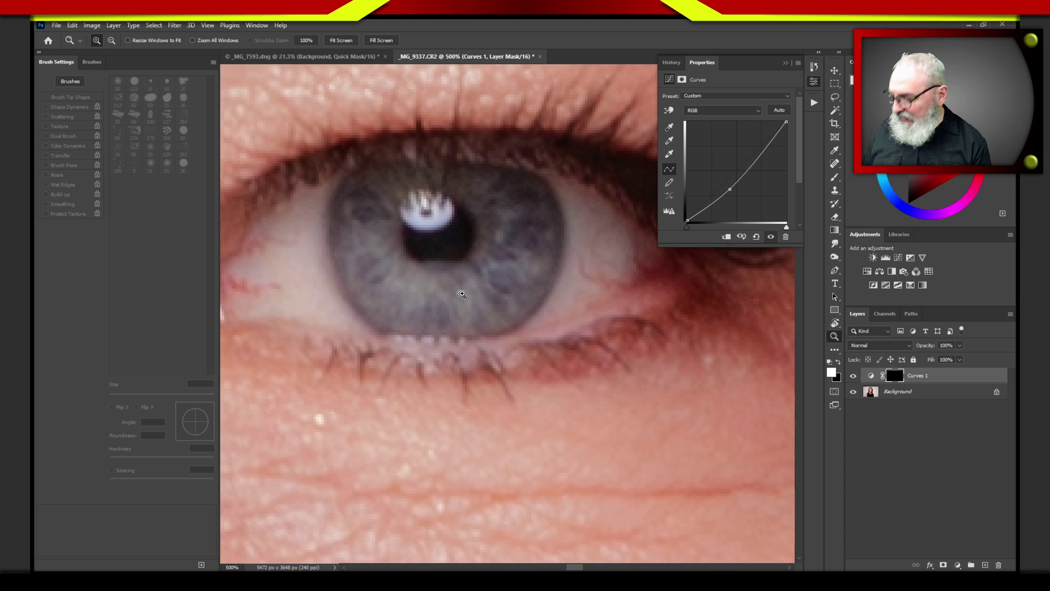
key(b)
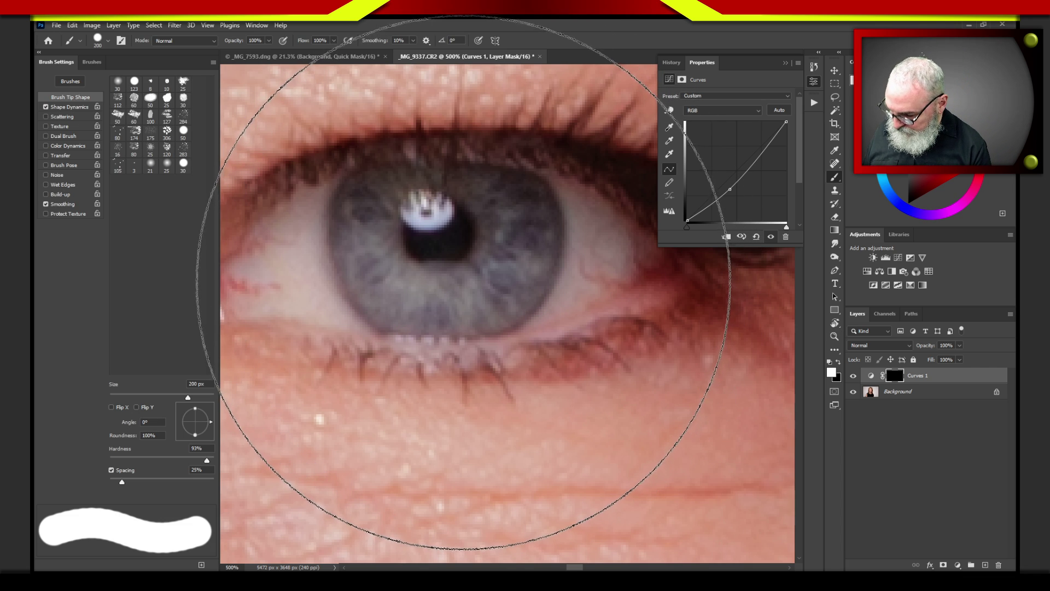
key(bracketleft)
key(bracketleft)
key(bracketleft)
key(bracketleft)
key(bracketleft)
key(bracketleft)
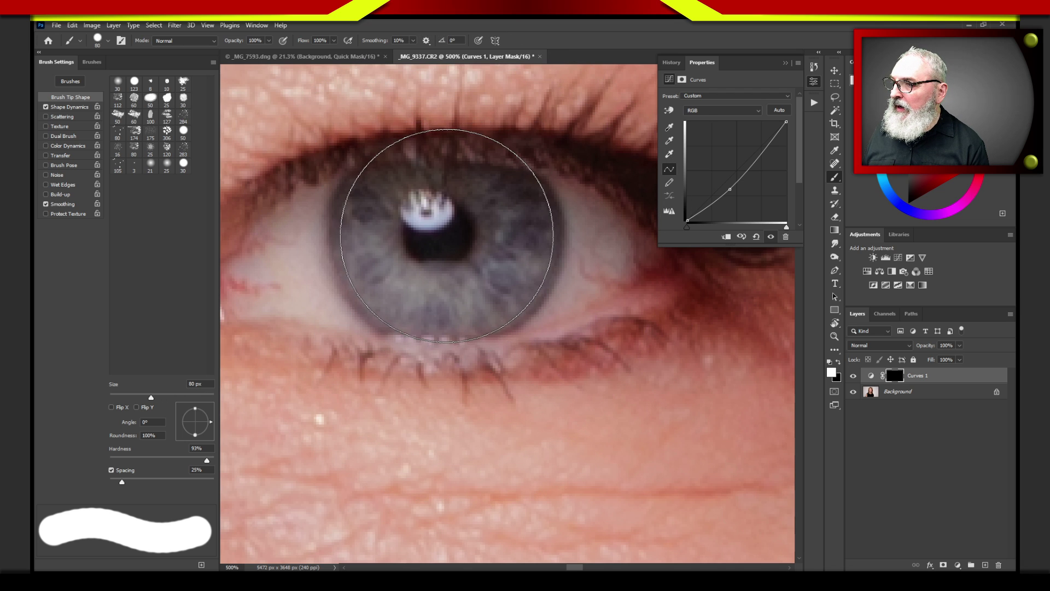
key(bracketright)
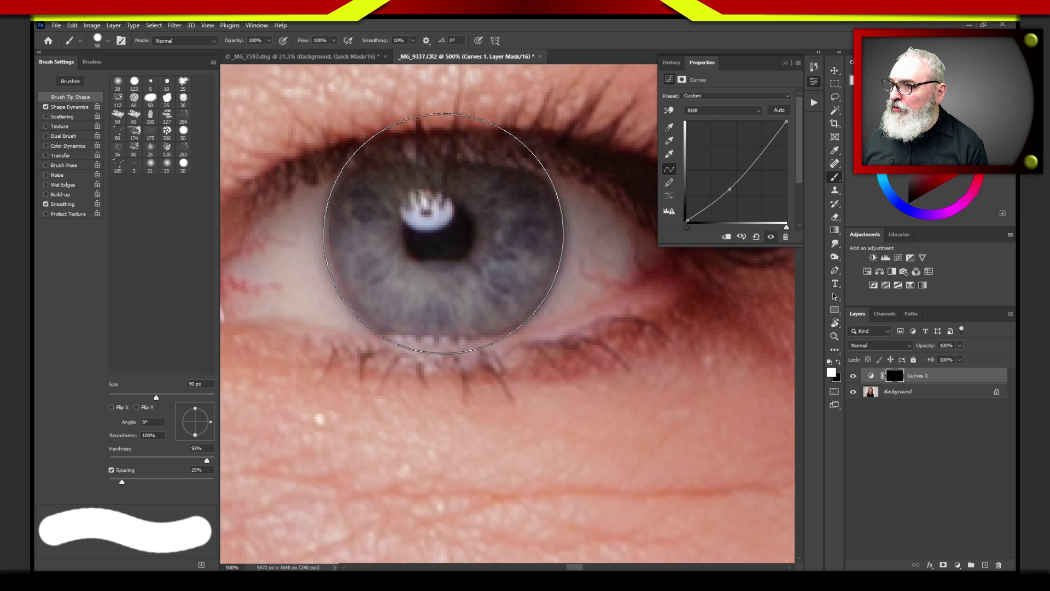
click(445, 233)
mouse_move(450, 221)
mouse_down()
mouse_move(454, 243)
mouse_move(431, 227)
mouse_move(469, 226)
mouse_move(449, 257)
mouse_move(467, 233)
mouse_up()
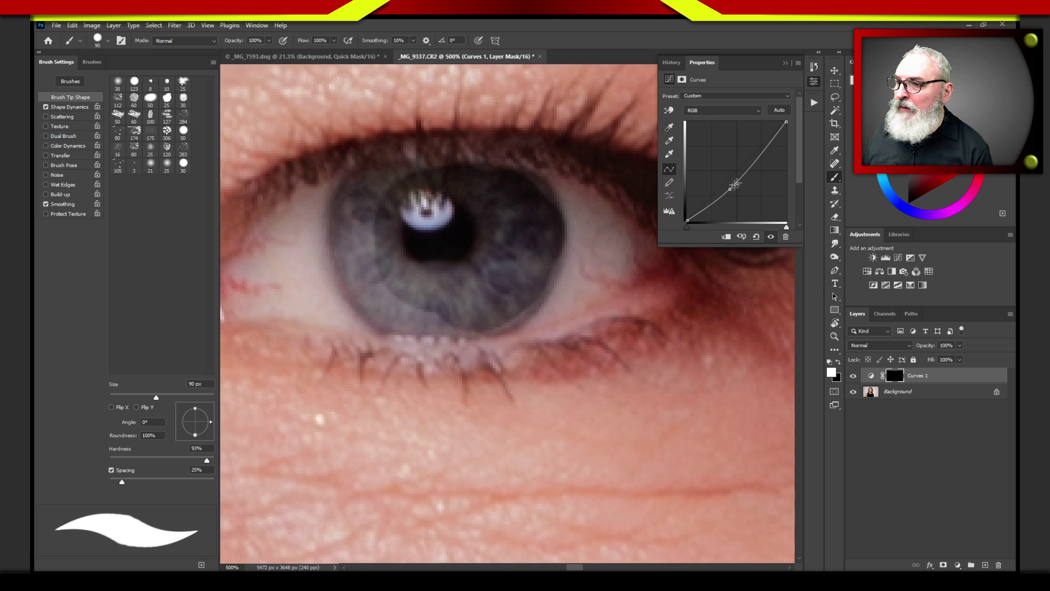
Step: Darken Curves 1 heavily by pulling the RGB curve's middle point down, and extend the mask paint over the iris's uncovered side
drag(728, 191, 750, 197)
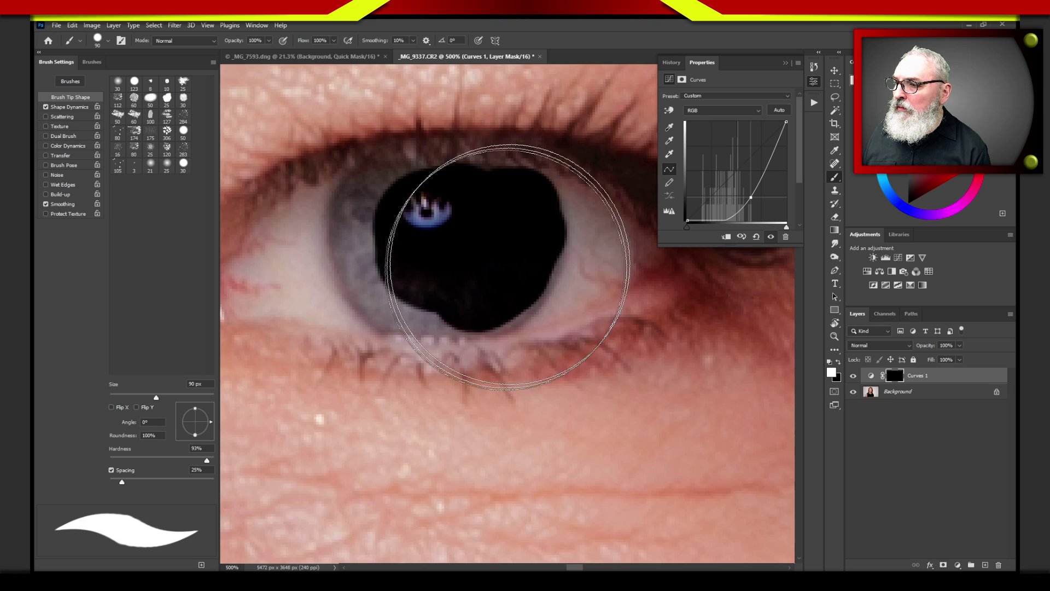
mouse_move(455, 291)
mouse_down()
mouse_move(391, 268)
mouse_move(388, 226)
mouse_move(472, 274)
mouse_move(474, 303)
mouse_up()
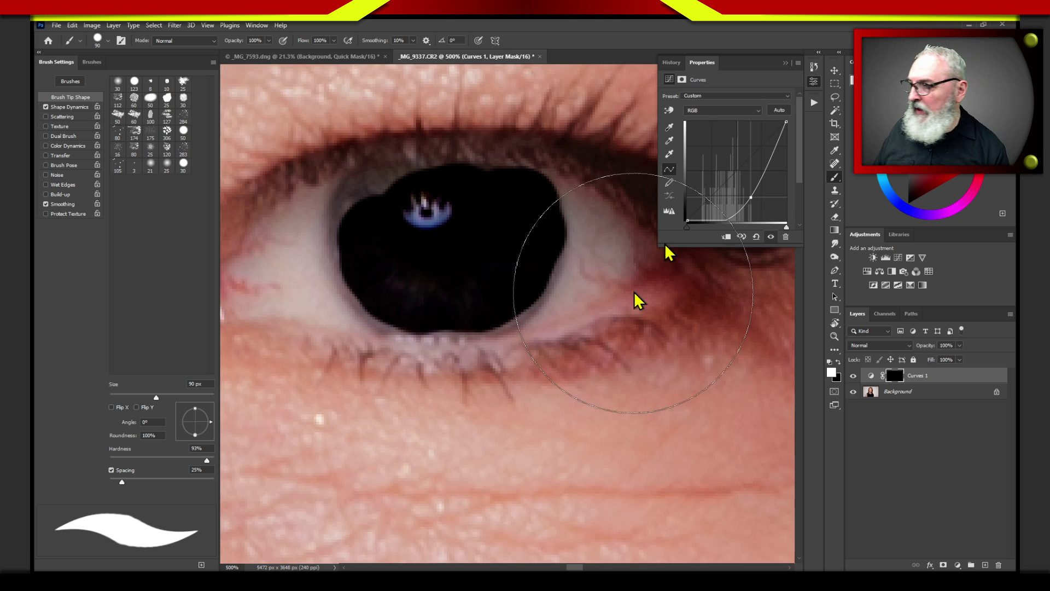
Step: Set the brush to 15 px and 80% hardness, and paint white along the iris's outer edge toward the nose on the Curves 1 mask
click(195, 448)
text(80)
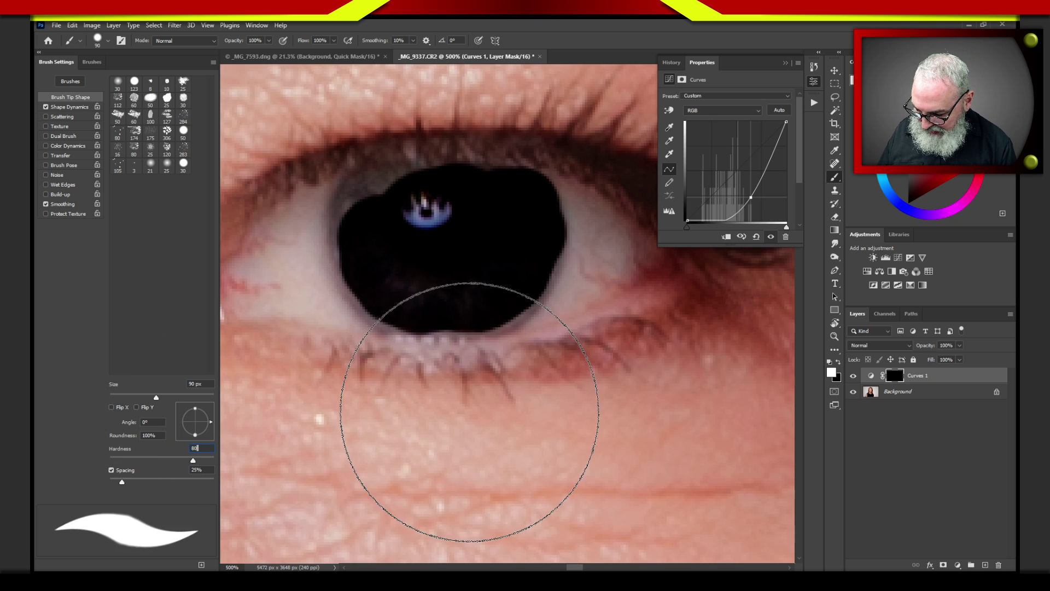
key(Return)
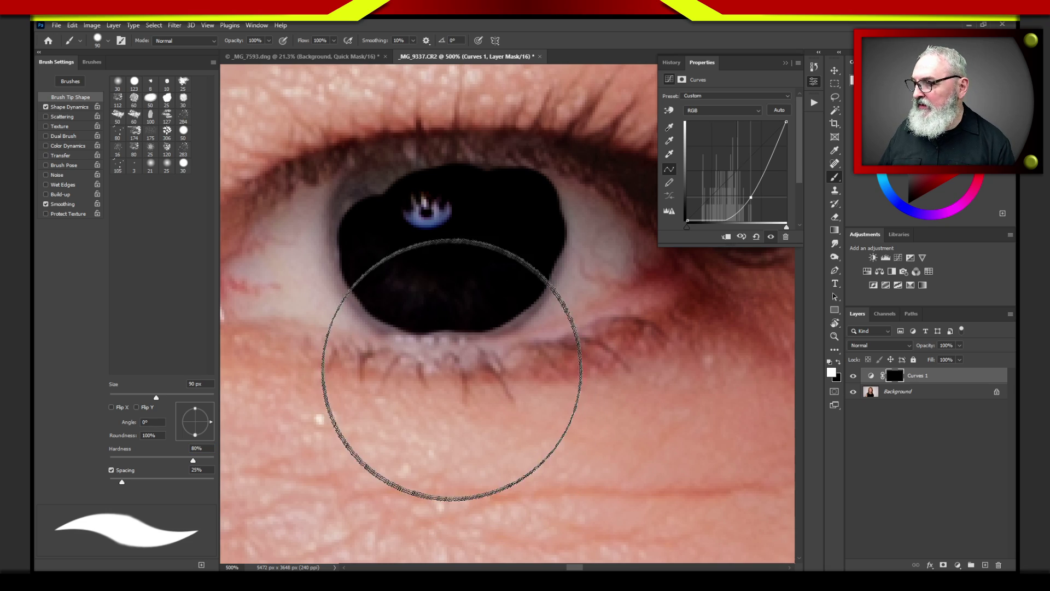
key(bracketleft)
key(bracketleft)
key(bracketleft)
key(bracketleft)
key(bracketleft)
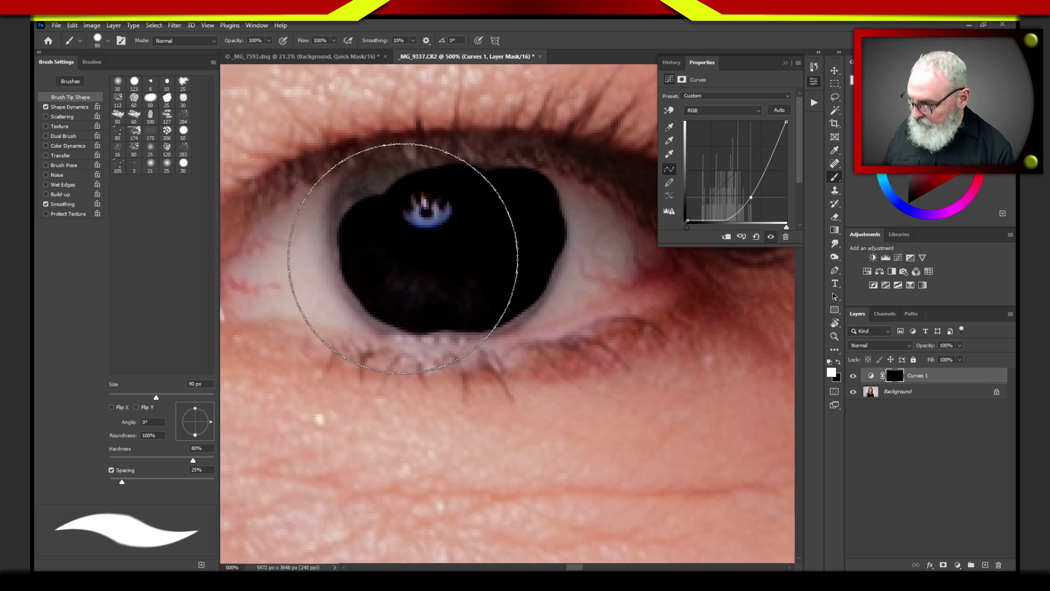
key(bracketleft)
key(bracketleft)
key(bracketleft)
key(bracketleft)
key(bracketleft)
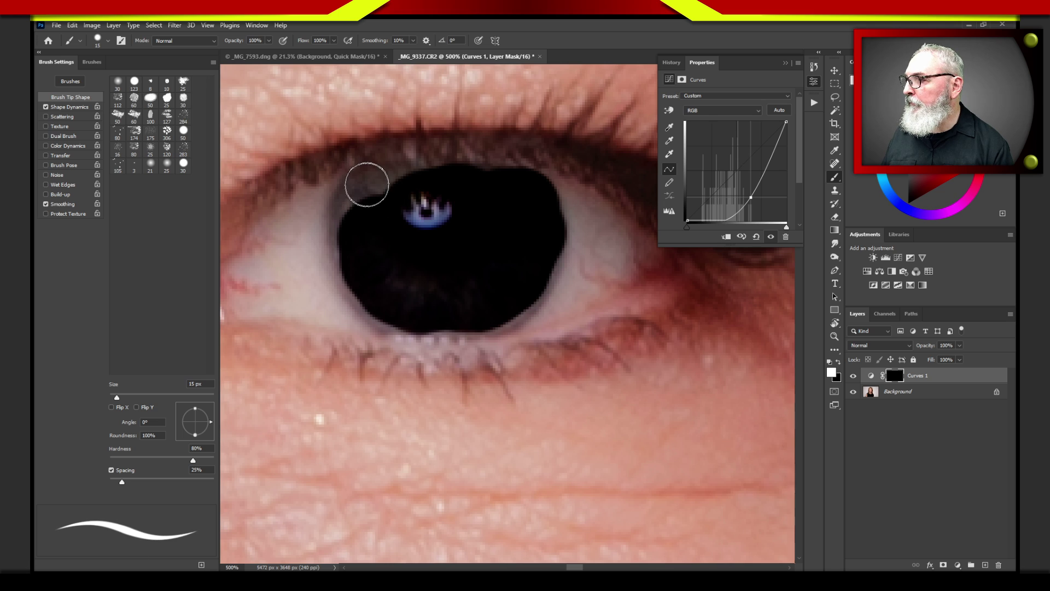
mouse_move(358, 175)
mouse_down()
mouse_move(349, 251)
mouse_move(347, 205)
mouse_move(342, 248)
mouse_move(349, 266)
mouse_move(340, 236)
mouse_move(352, 196)
mouse_move(342, 252)
mouse_move(380, 310)
mouse_move(346, 275)
mouse_move(339, 248)
mouse_move(384, 318)
mouse_move(350, 272)
mouse_move(342, 229)
mouse_move(360, 175)
mouse_move(340, 206)
mouse_move(362, 286)
mouse_move(343, 220)
mouse_move(342, 249)
mouse_move(395, 325)
mouse_move(360, 295)
mouse_move(342, 219)
mouse_move(355, 284)
mouse_move(448, 336)
mouse_move(407, 345)
mouse_move(463, 359)
mouse_move(361, 308)
mouse_move(415, 319)
mouse_move(520, 367)
mouse_move(531, 355)
mouse_move(551, 245)
mouse_move(553, 261)
mouse_move(544, 181)
mouse_move(536, 306)
mouse_move(439, 275)
mouse_move(356, 210)
mouse_move(341, 214)
mouse_move(341, 242)
mouse_up()
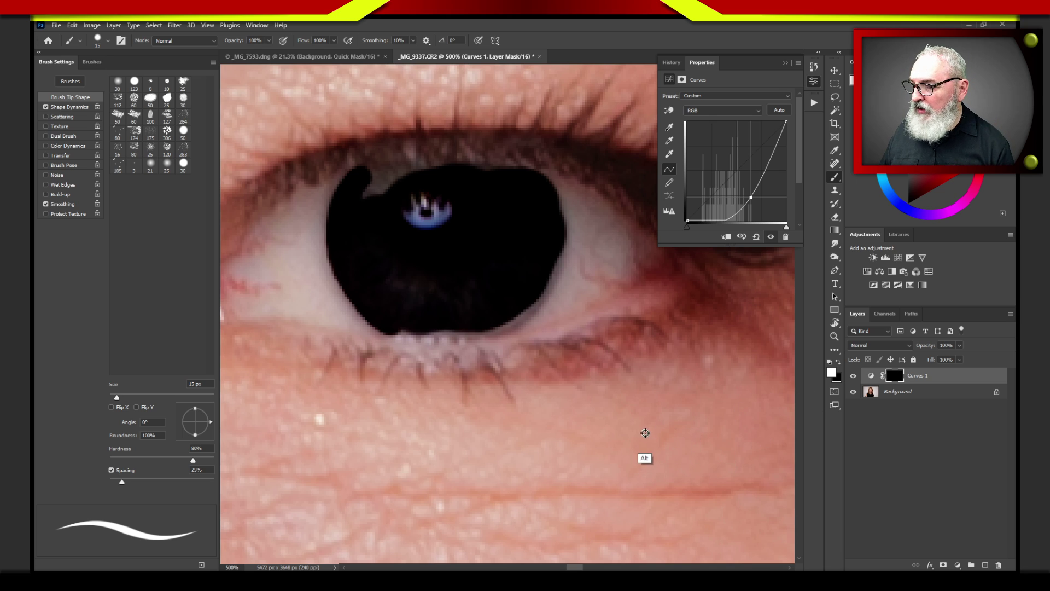
Step: Enlarge the brush to 127 px and compare its 80% hardness edge preview with the painted iris edge
drag(649, 436, 801, 454)
drag(739, 468, 742, 463)
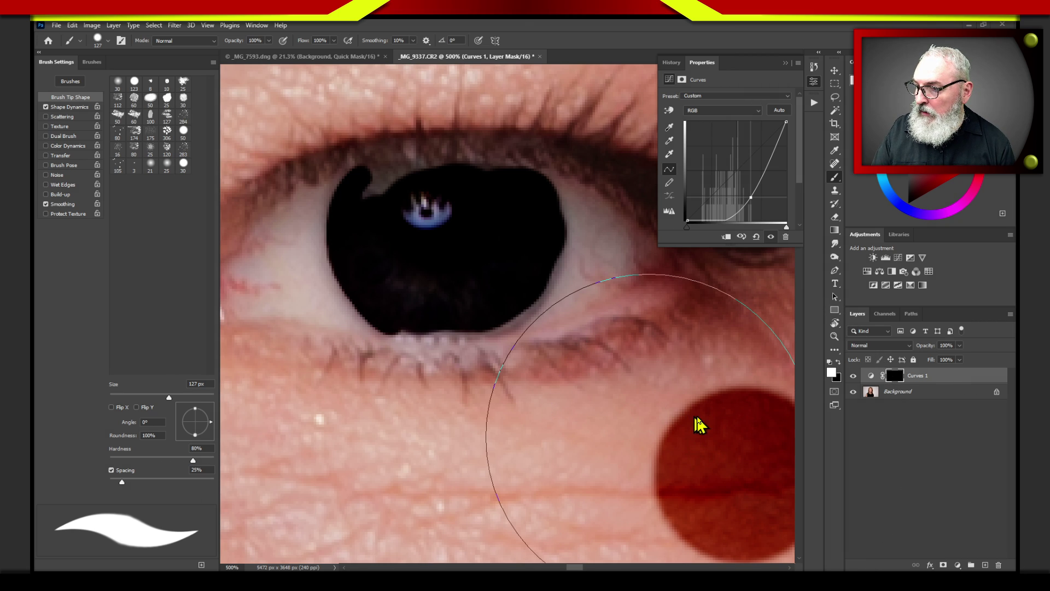
drag(644, 421, 638, 429)
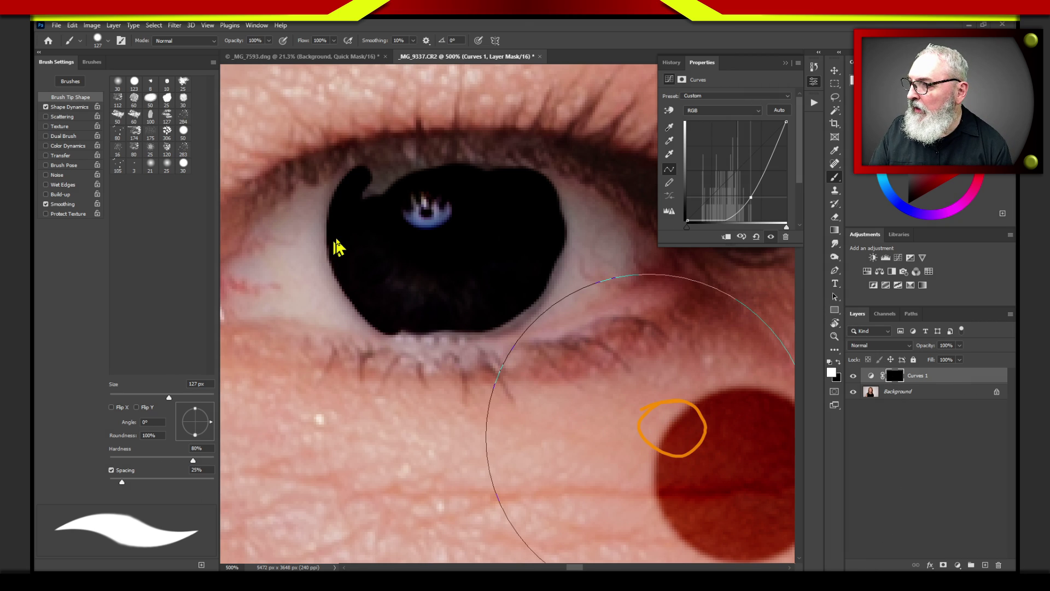
drag(335, 241, 308, 240)
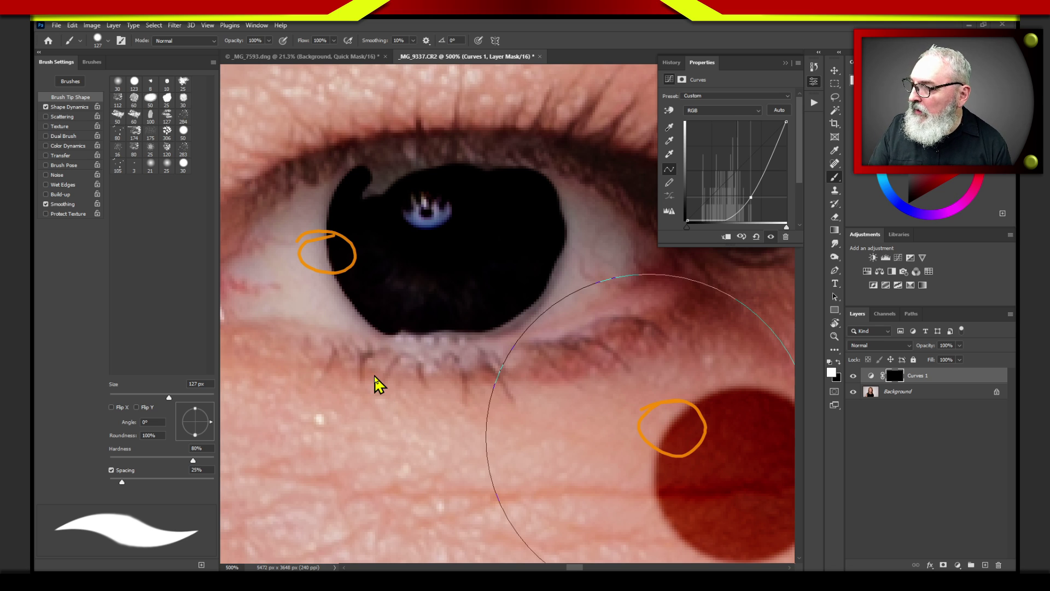
mouse_move(322, 276)
mouse_down()
mouse_move(288, 297)
mouse_move(334, 313)
mouse_up()
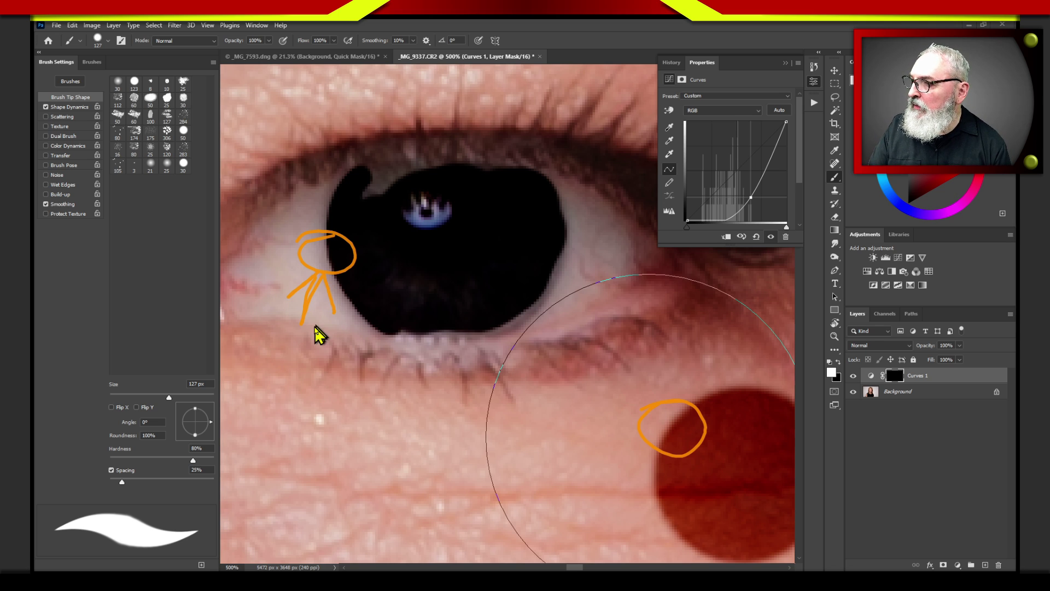
drag(575, 436, 643, 427)
mouse_move(621, 409)
mouse_down()
mouse_move(651, 419)
mouse_move(609, 453)
mouse_up()
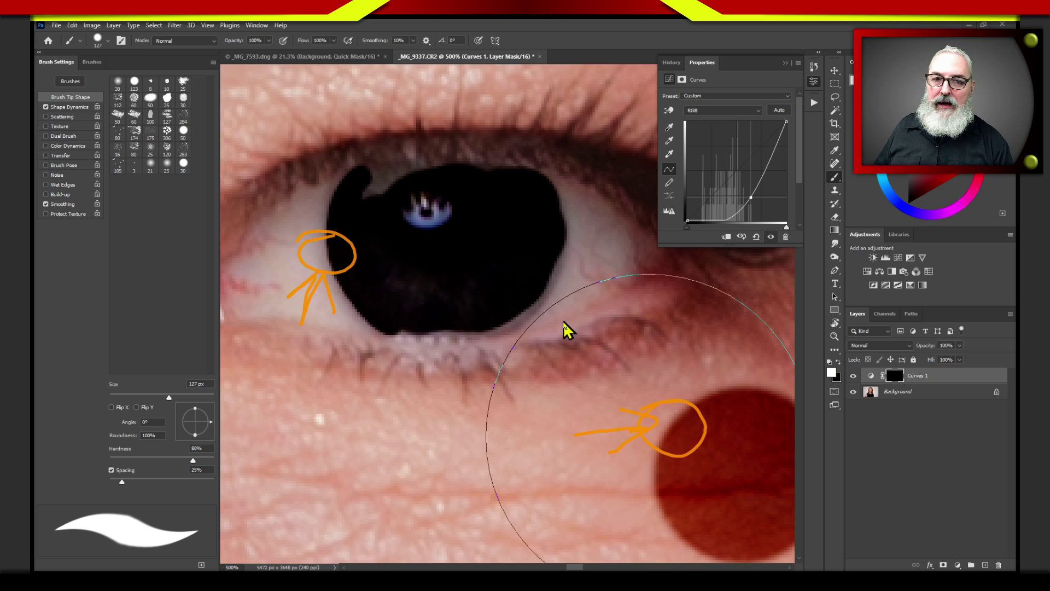
Step: Set the brush to 10 px and 50% hardness, and paint the missed upper and lower iris edges white on the Curves 1 mask
click(202, 448)
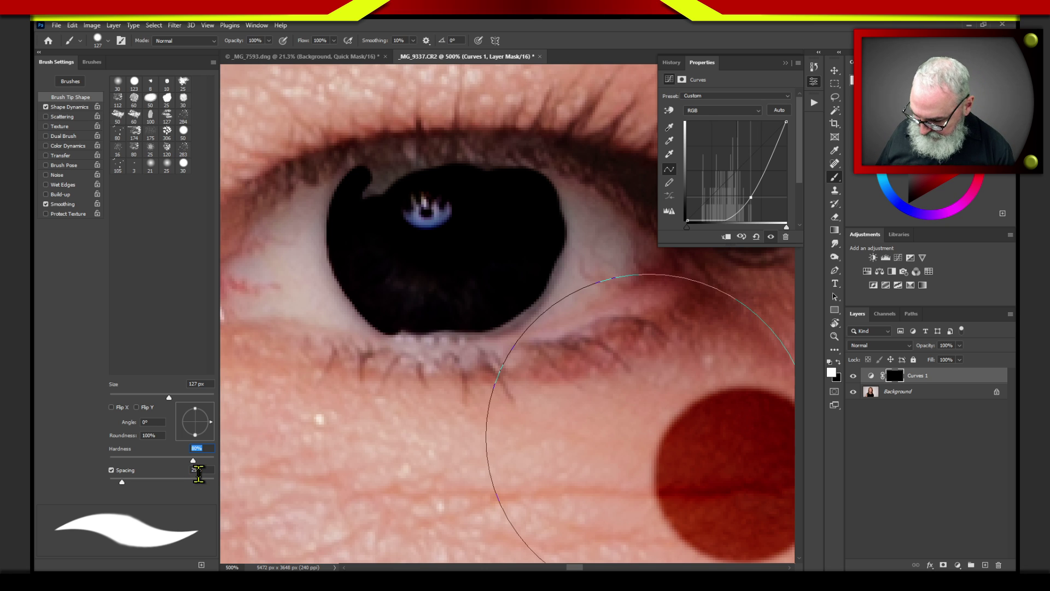
text(50)
key(Return)
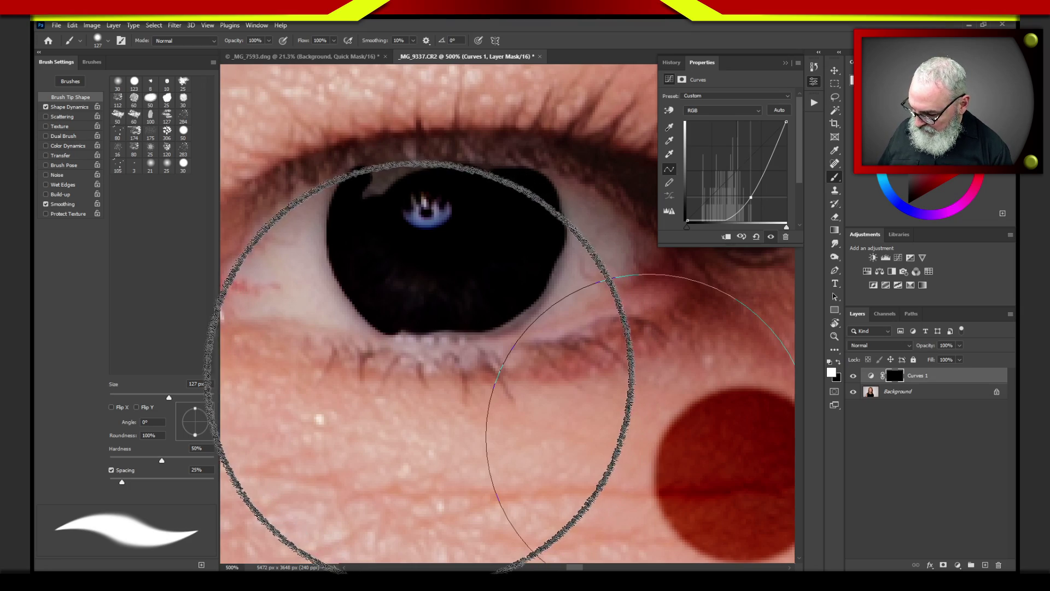
key(bracketleft)
key(bracketleft)
key(bracketleft)
key(bracketleft)
key(bracketleft)
key(bracketleft)
key(bracketleft)
key(bracketleft)
key(bracketleft)
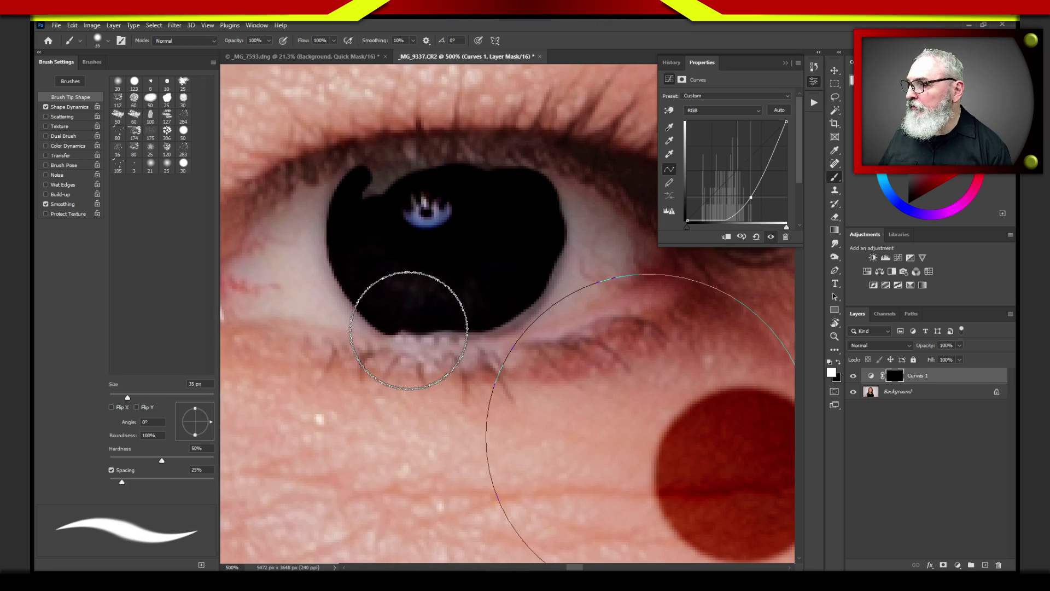
key(bracketleft)
key(bracketleft)
key(bracketleft)
key(bracketleft)
key(bracketleft)
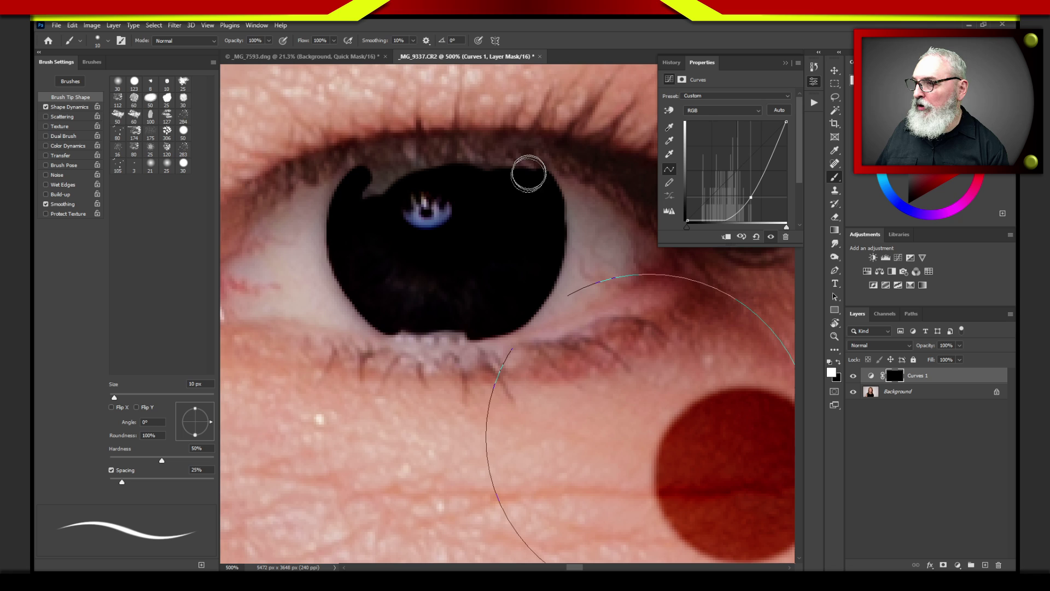
mouse_move(422, 180)
mouse_down()
mouse_move(357, 192)
mouse_move(386, 183)
mouse_move(356, 230)
mouse_up()
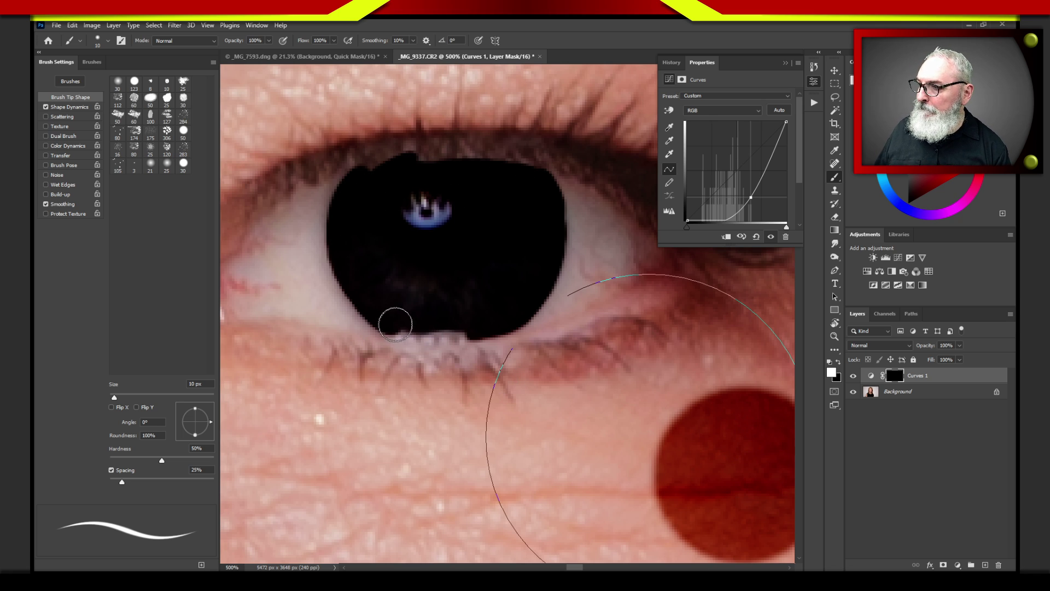
mouse_move(394, 322)
mouse_down()
mouse_move(474, 325)
mouse_move(402, 329)
mouse_move(424, 338)
mouse_up()
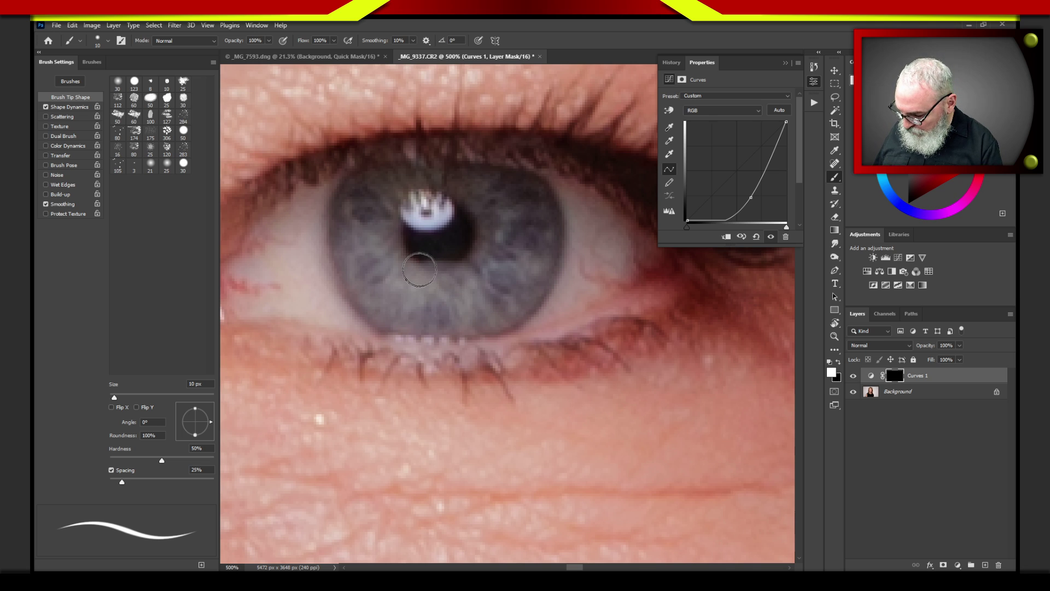
Step: Enlarge the brush to 90 px at 50% hardness and paint the whole iris white on the cleared Curves 1 mask
key(bracketright)
key(bracketright)
key(bracketright)
key(bracketright)
key(bracketright)
key(bracketright)
key(bracketright)
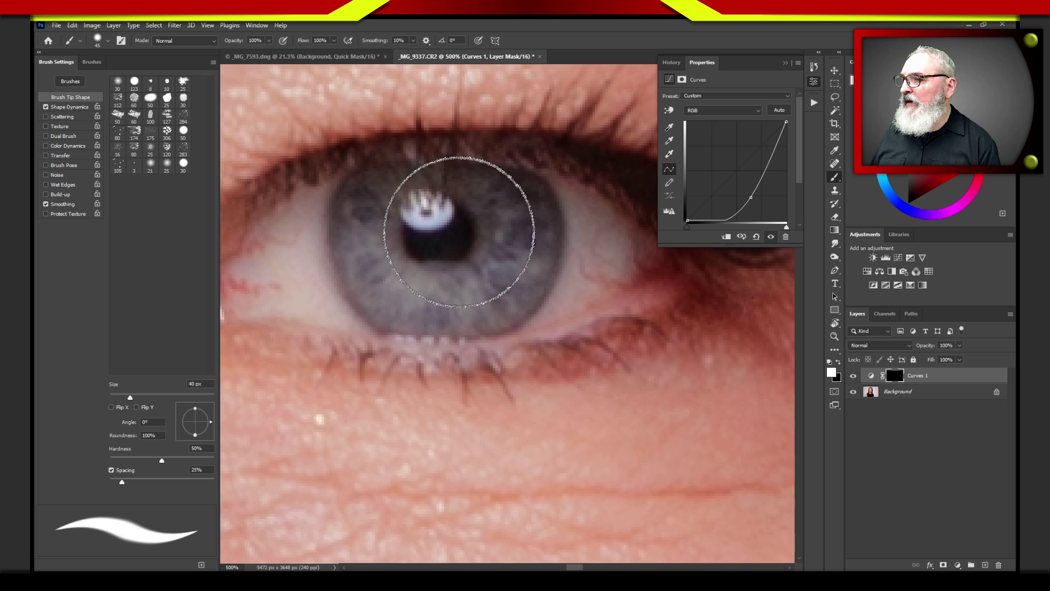
key(bracketright)
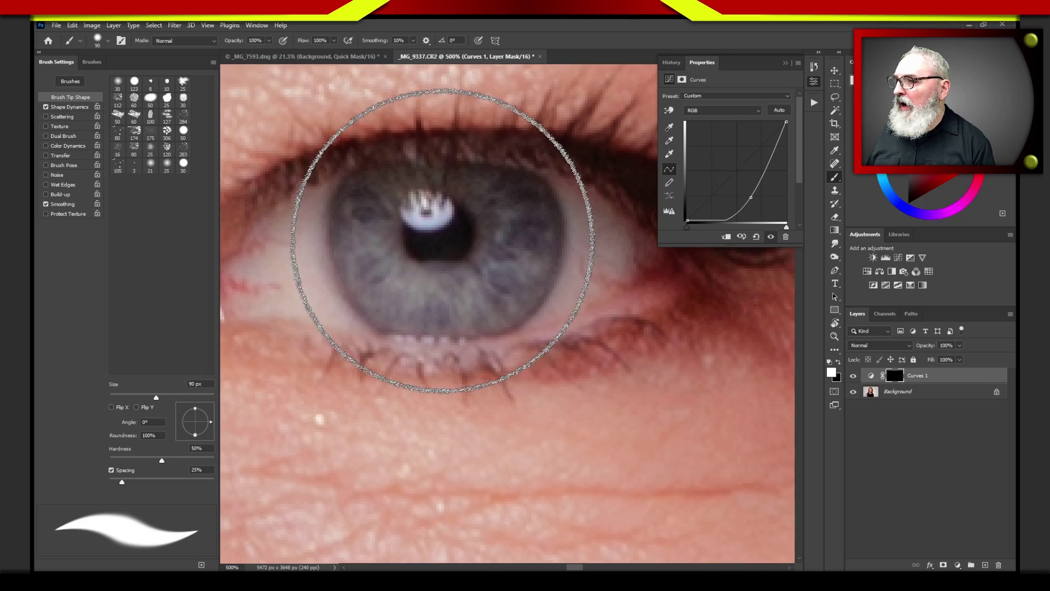
click(439, 241)
mouse_move(437, 235)
mouse_down()
mouse_move(444, 258)
mouse_move(464, 235)
mouse_move(405, 247)
mouse_move(479, 255)
mouse_move(408, 235)
mouse_move(478, 237)
mouse_move(431, 274)
mouse_move(420, 223)
mouse_move(487, 239)
mouse_move(460, 281)
mouse_move(414, 253)
mouse_move(411, 216)
mouse_up()
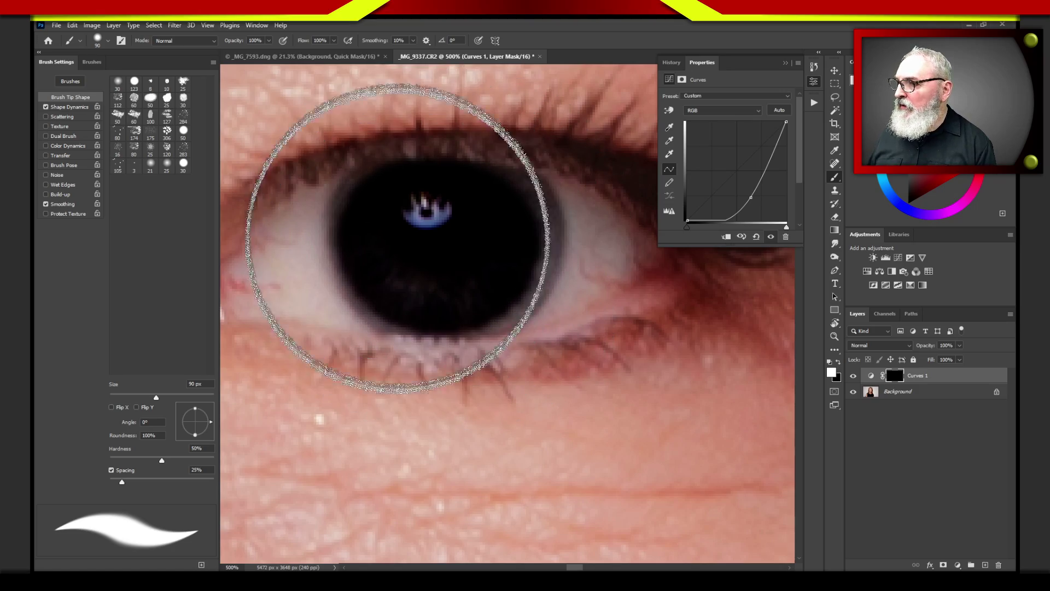
mouse_move(494, 243)
mouse_down()
mouse_move(468, 269)
mouse_move(480, 205)
mouse_move(466, 268)
mouse_move(434, 280)
mouse_up()
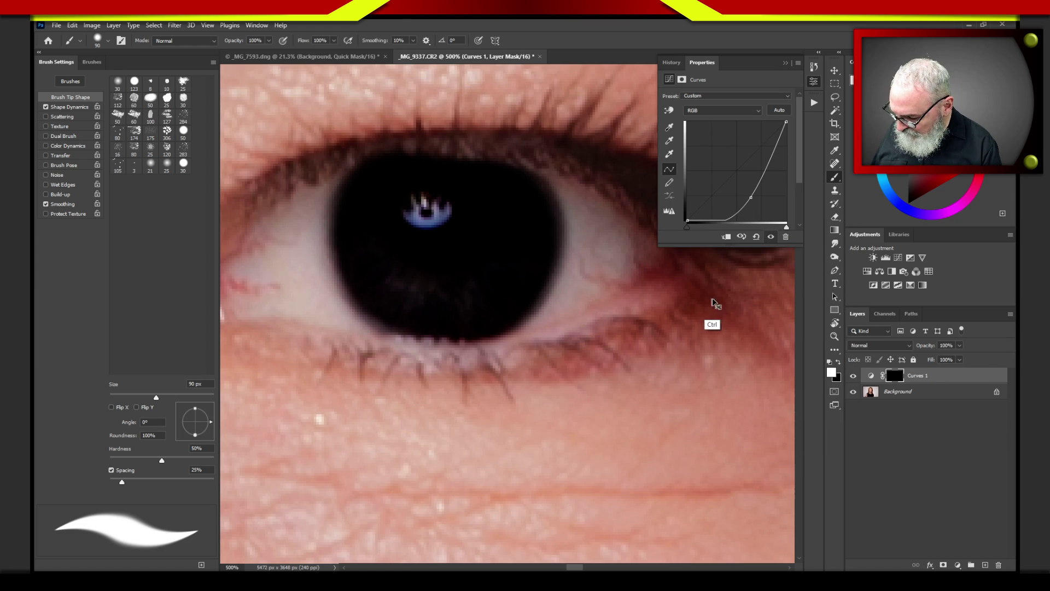
Step: Brighten the masked iris by raising the RGB curve's upper point, and add a second point in the shadows to anchor it
key(ctrl+0)
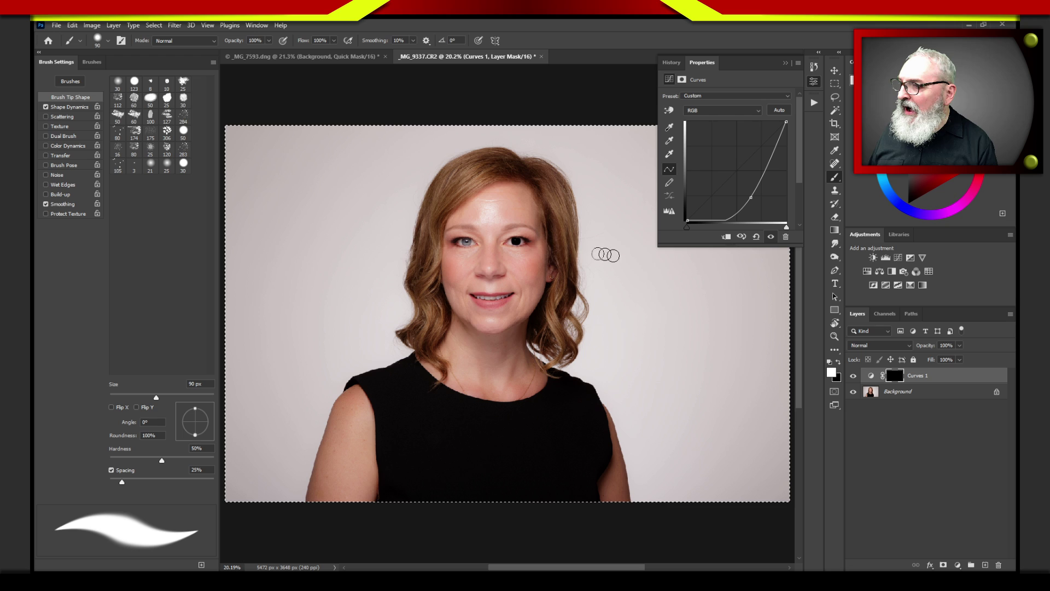
drag(750, 199, 759, 144)
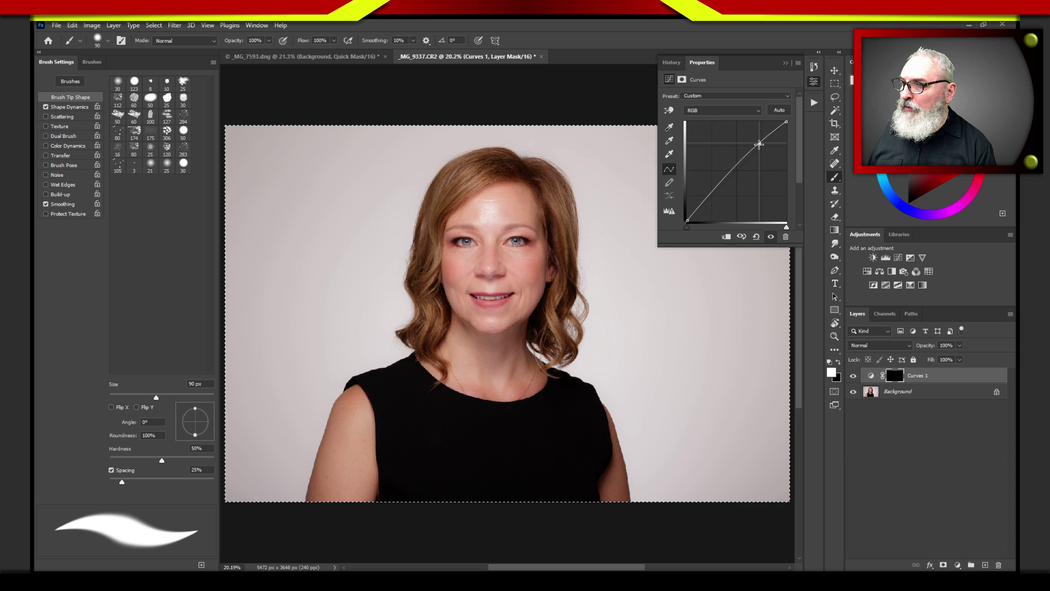
click(716, 194)
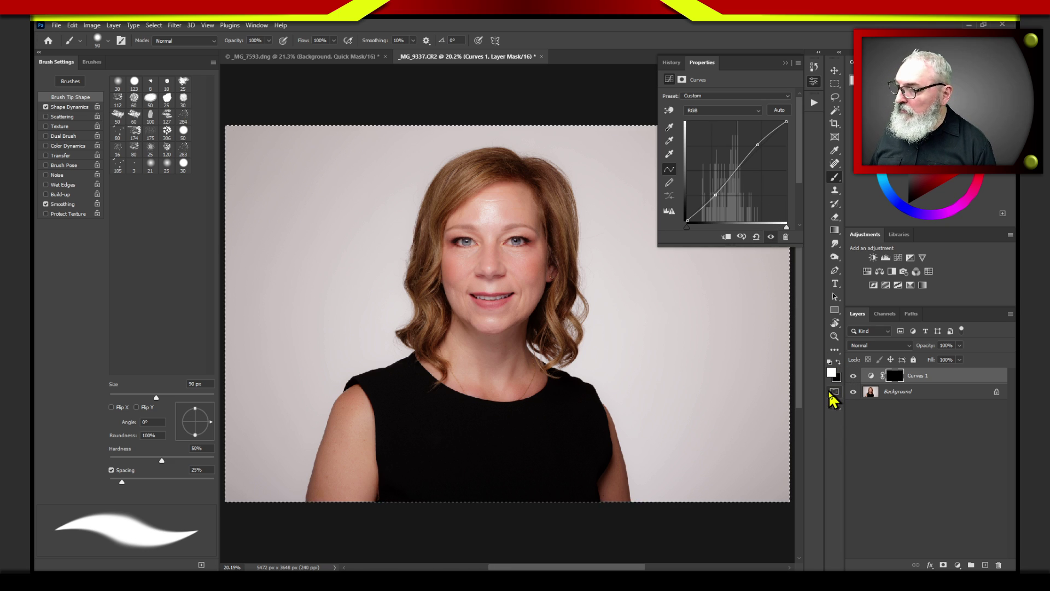
Step: Select the Curves 1 mask, remove the canvas-wide selection, and hide and show the layer to compare the eye
click(896, 379)
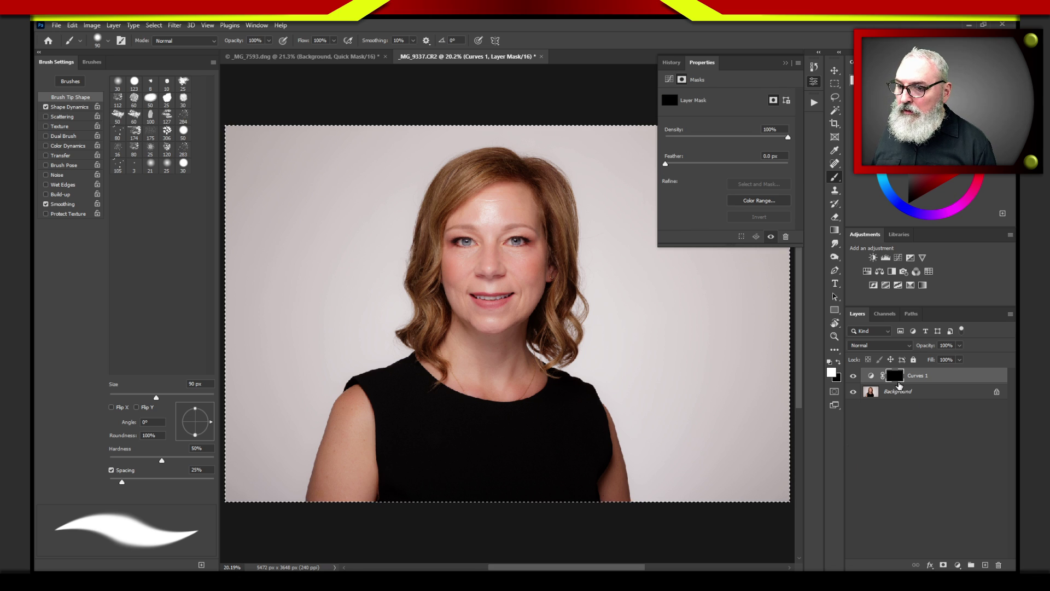
click(895, 377)
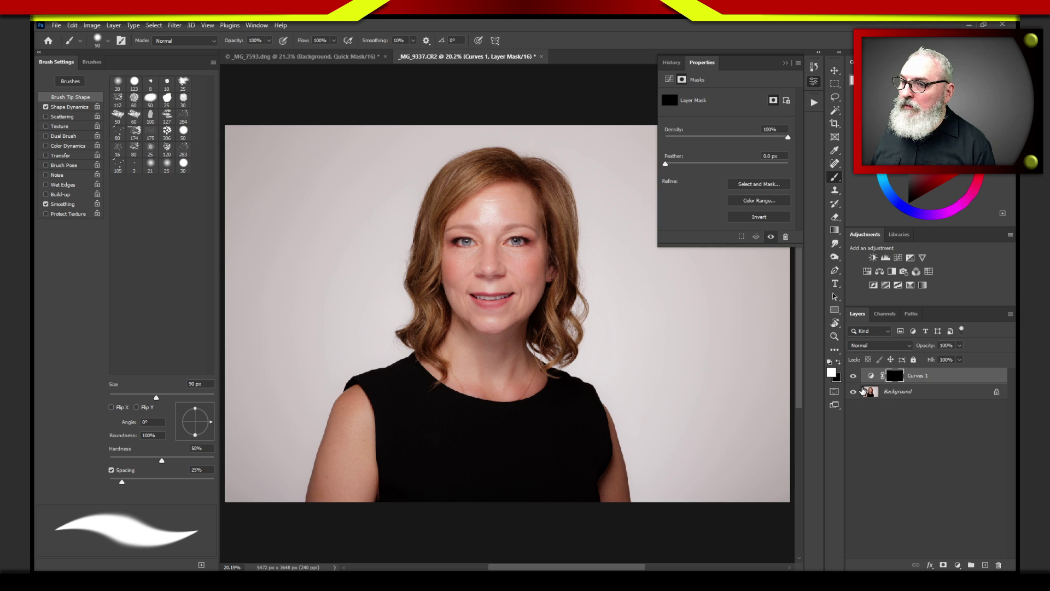
click(853, 377)
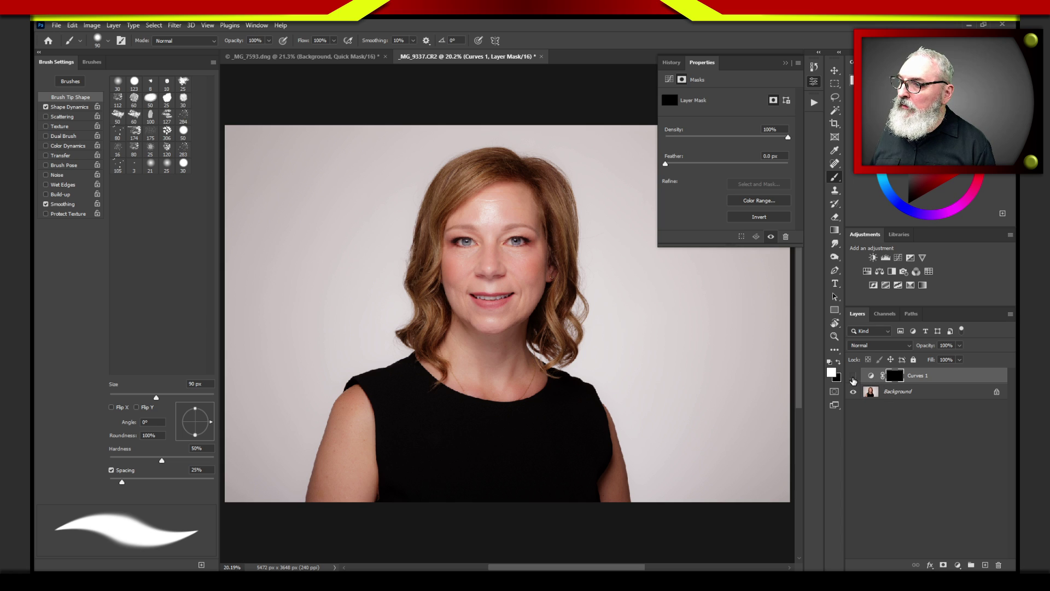
click(854, 376)
click(854, 376)
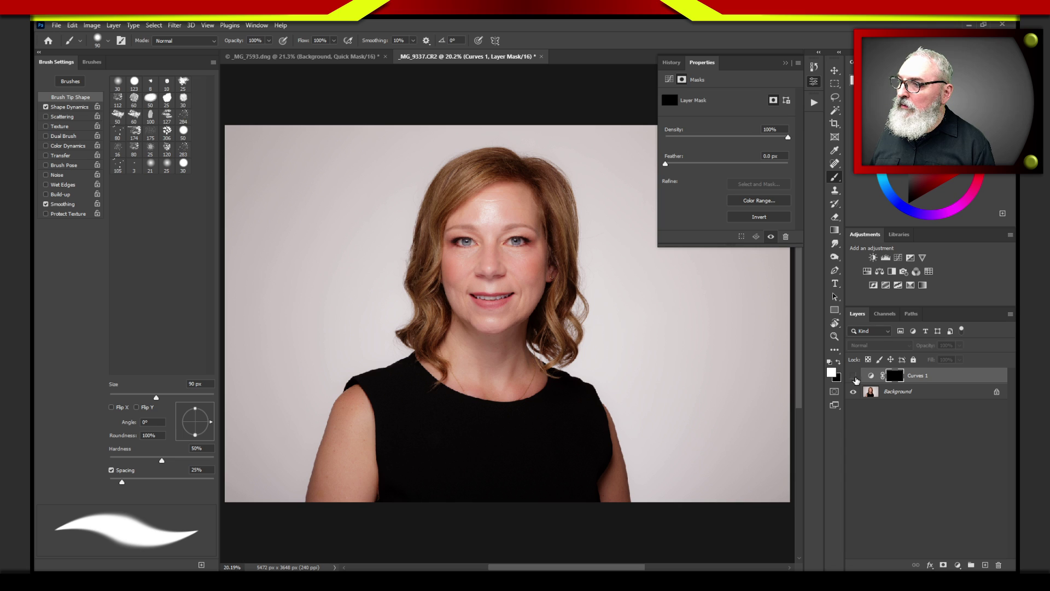
click(854, 376)
Step: Steepen the Curves 1 RGB curve by shifting its upper point toward the shadows for more iris contrast
click(870, 376)
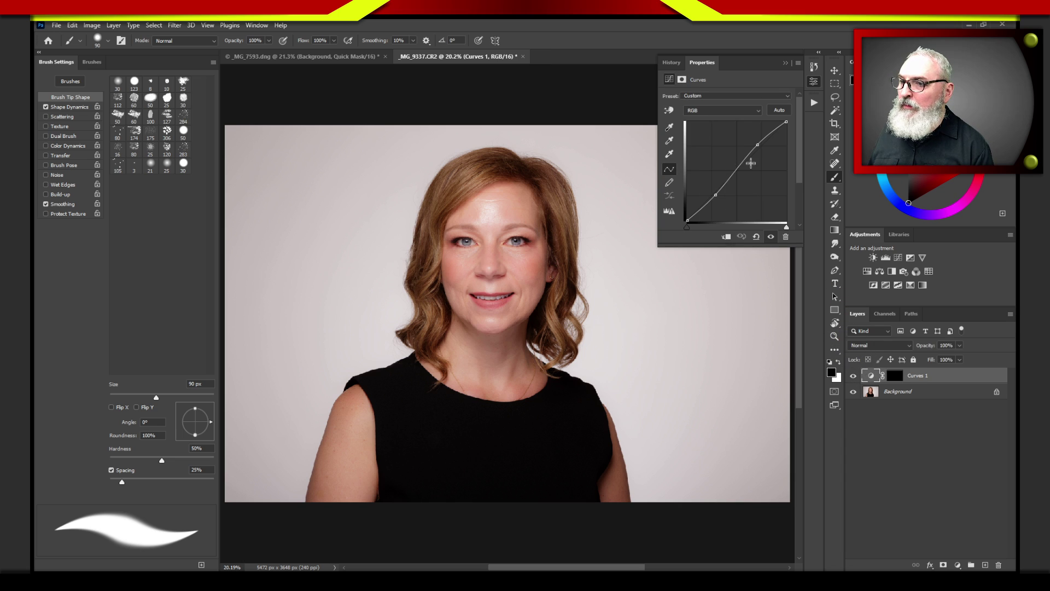
drag(756, 144, 751, 148)
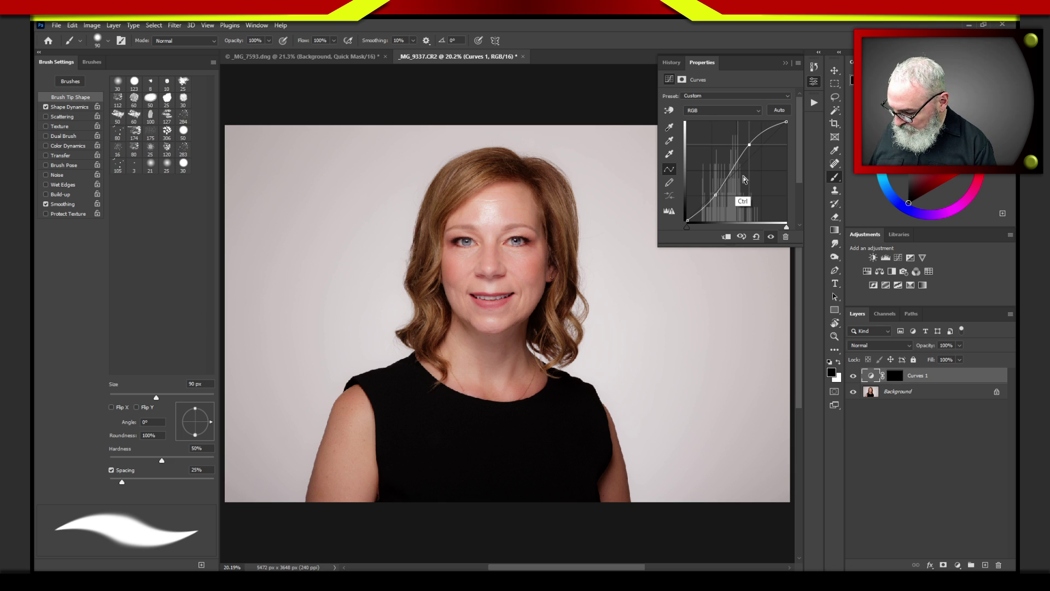
Step: Compare both eyes up close with the Curves 1 layer hidden and shown, leaving it visible and no layer selected
key(ctrl+plus)
key(ctrl+plus)
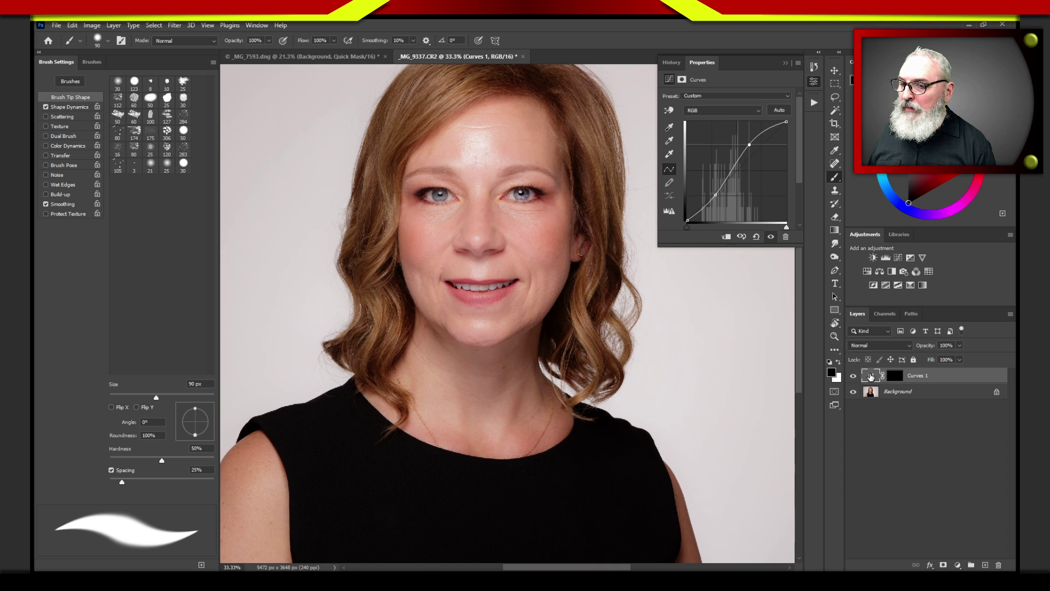
click(852, 376)
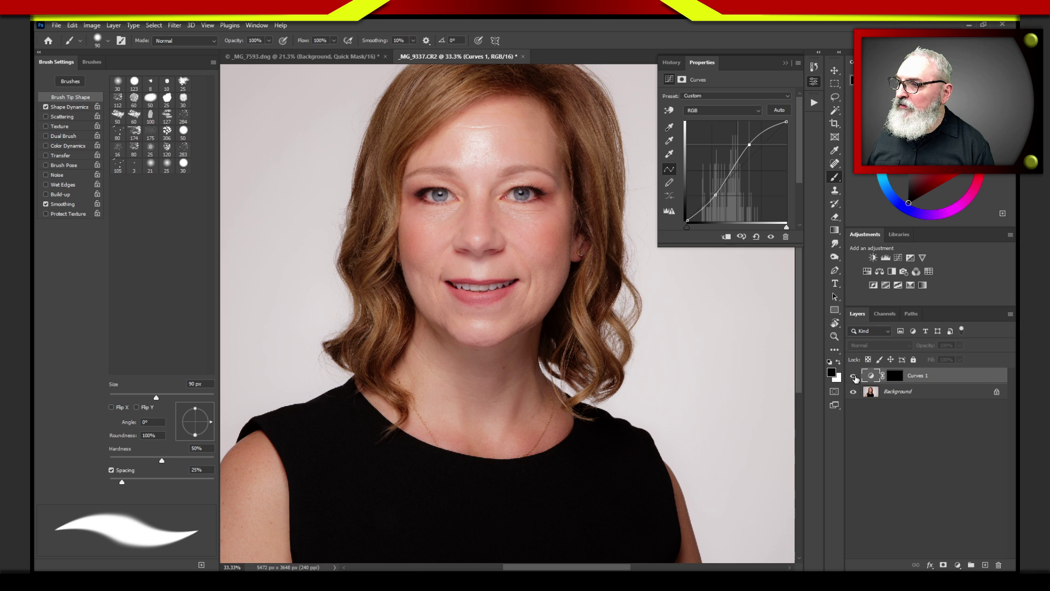
click(854, 376)
click(854, 376)
click(853, 377)
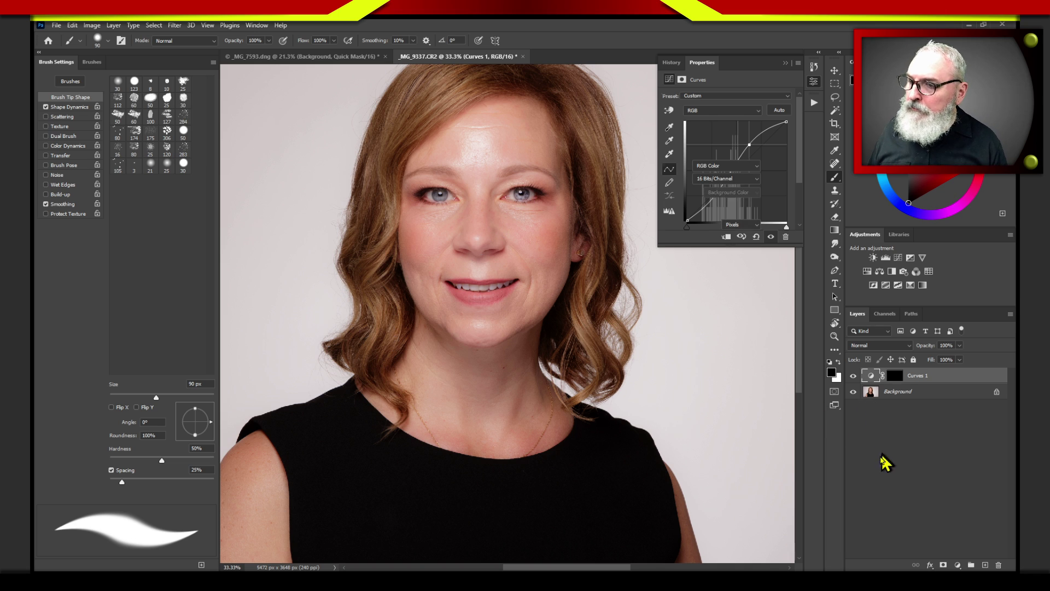
click(869, 469)
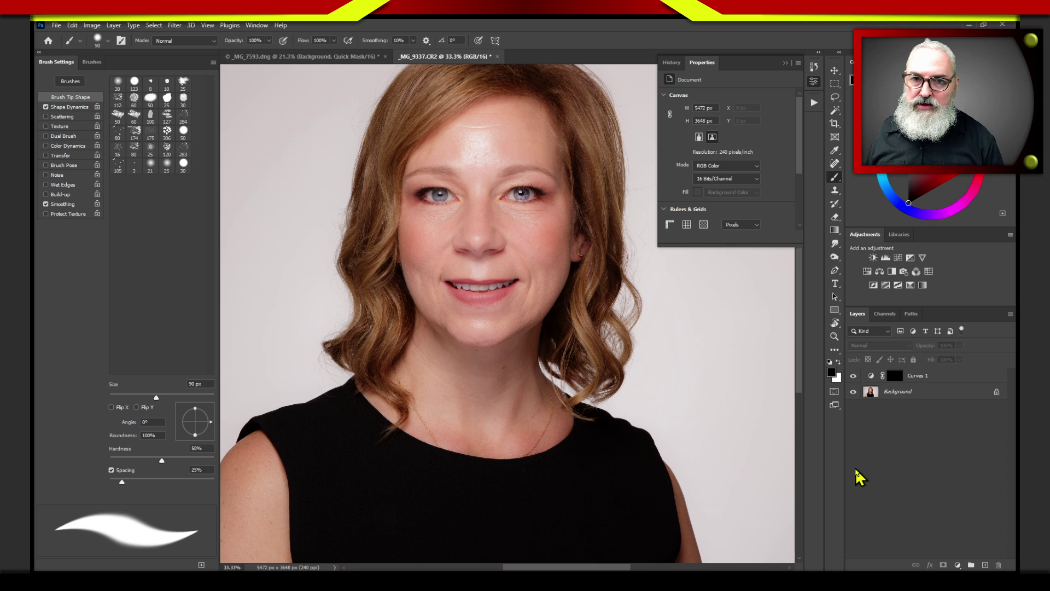
Step: Switch to the _MG_7593.dng house image, exit Quick Mask mode, and remove the selection around the house
click(354, 56)
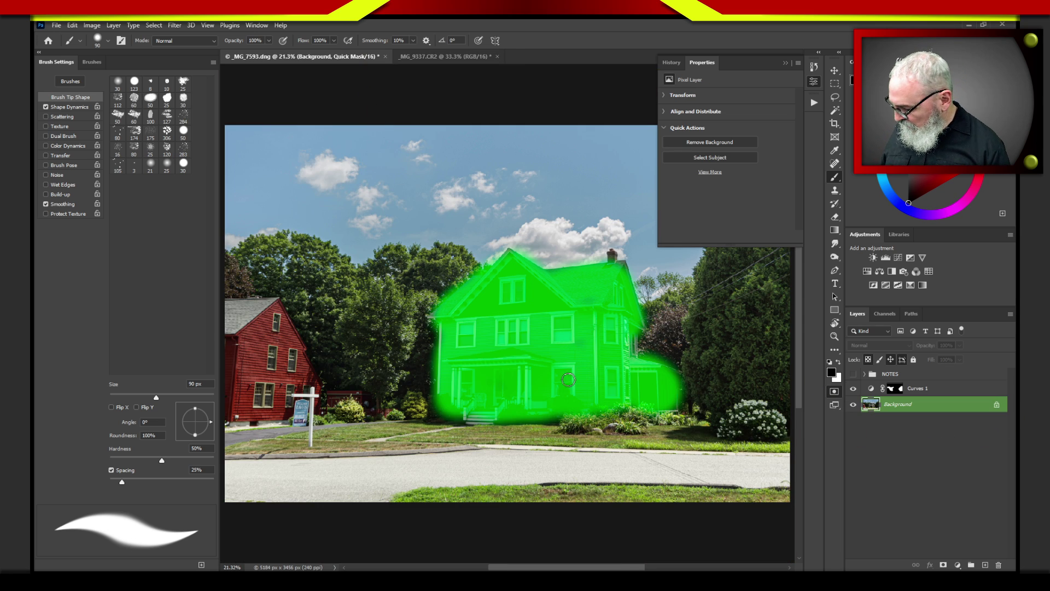
key(q)
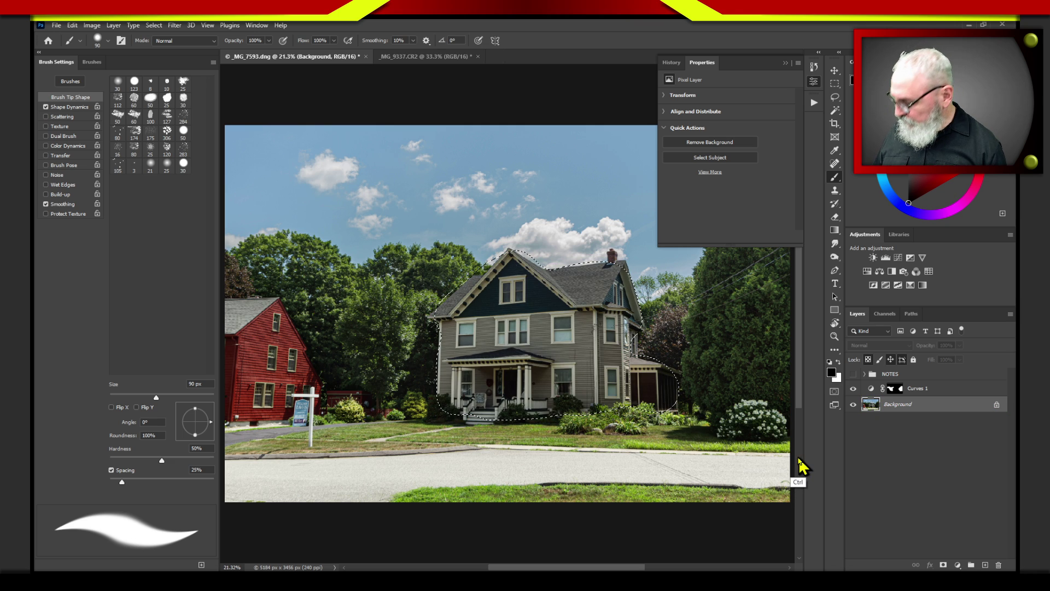
key(ctrl+d)
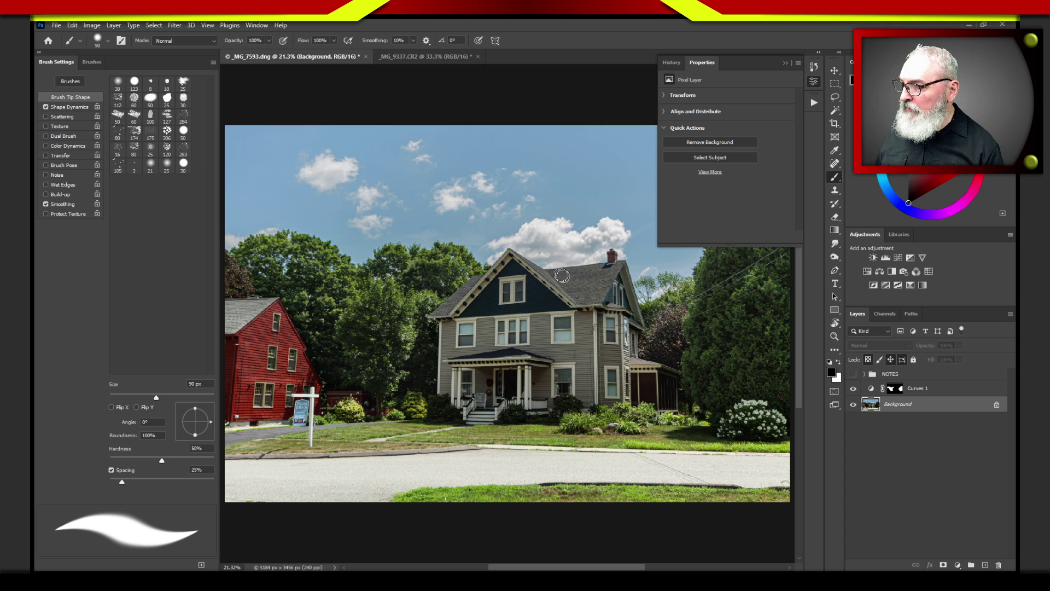
Step: Add a new empty layer directly above Curves 1 for painting on the house roof
key(z)
click(649, 320)
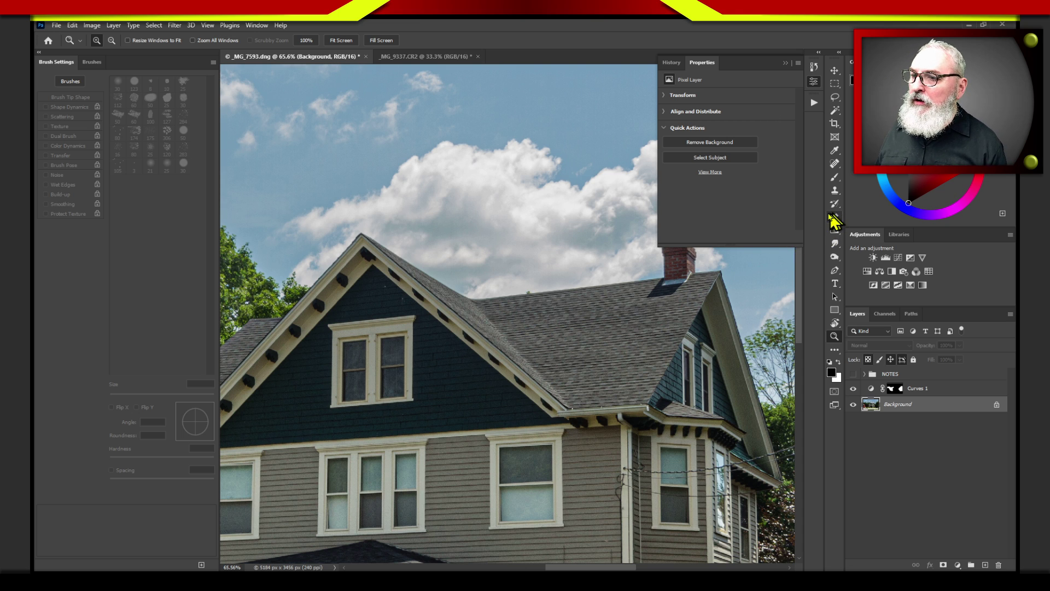
click(892, 390)
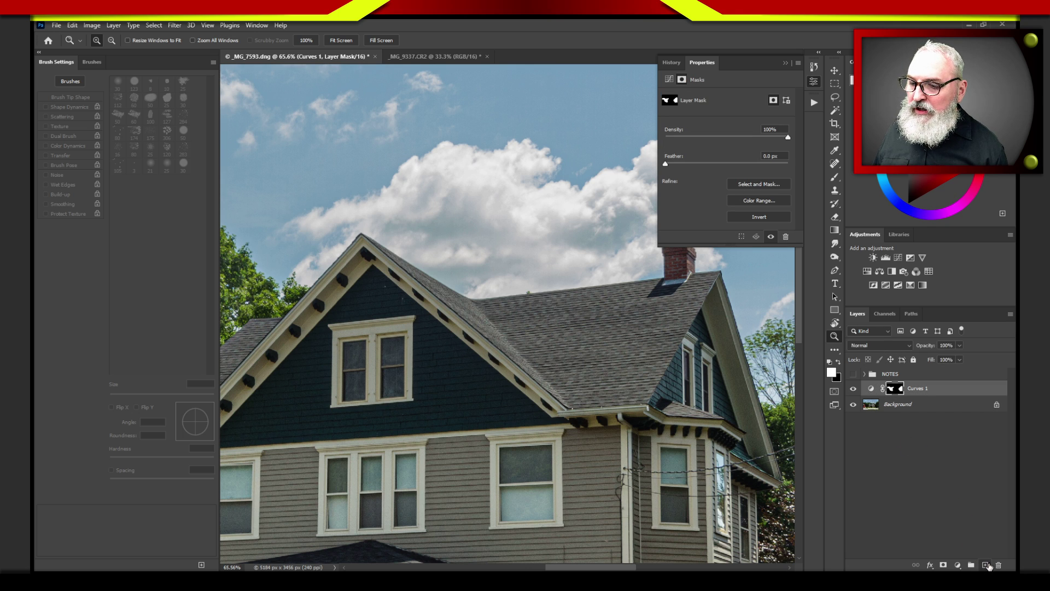
click(985, 565)
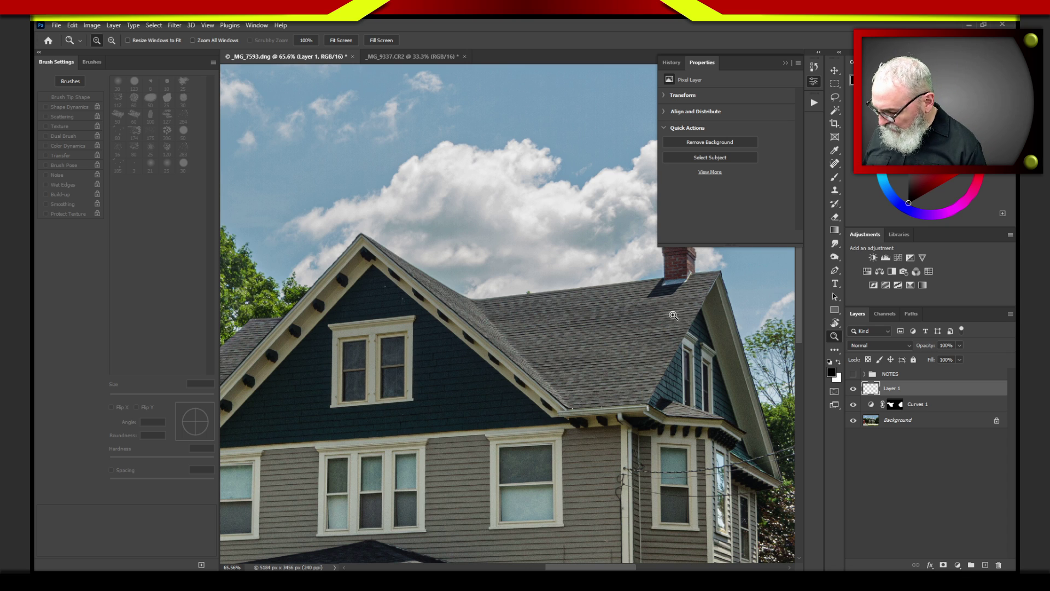
Step: Set the Brush tool's hardness to 80%
key(b)
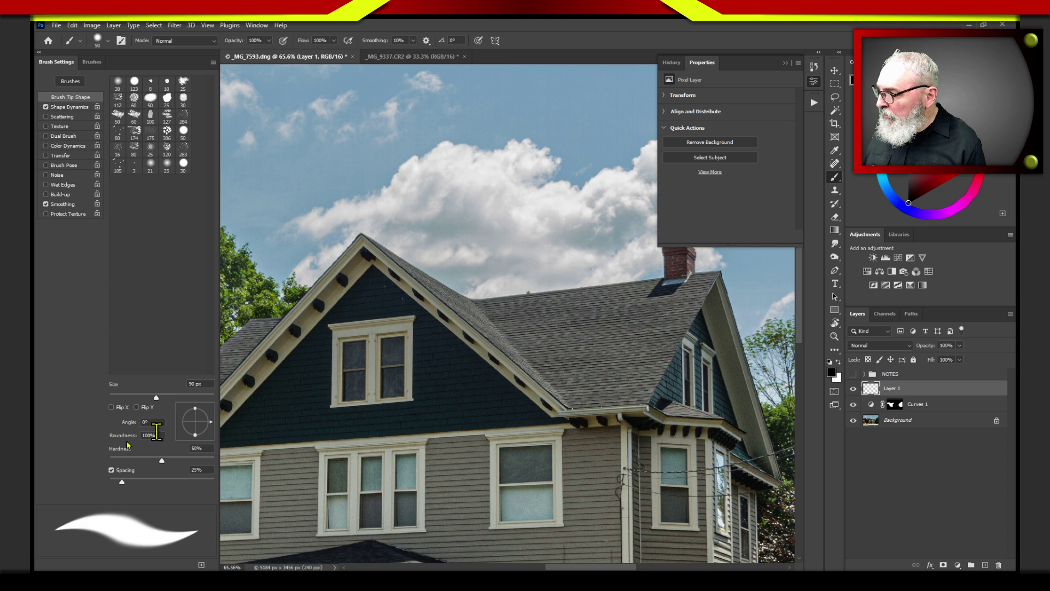
click(196, 448)
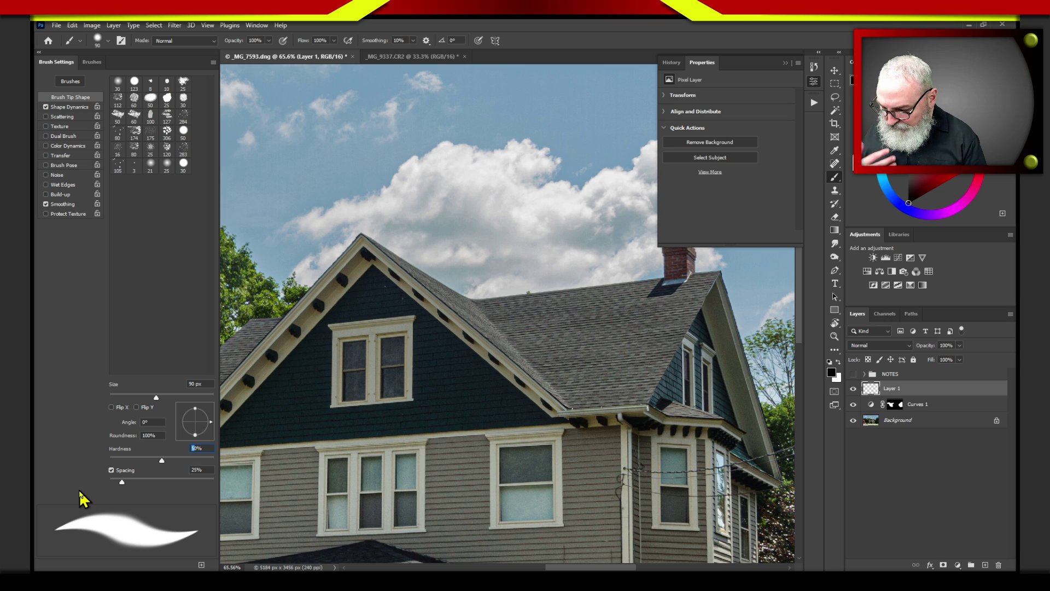
text(80)
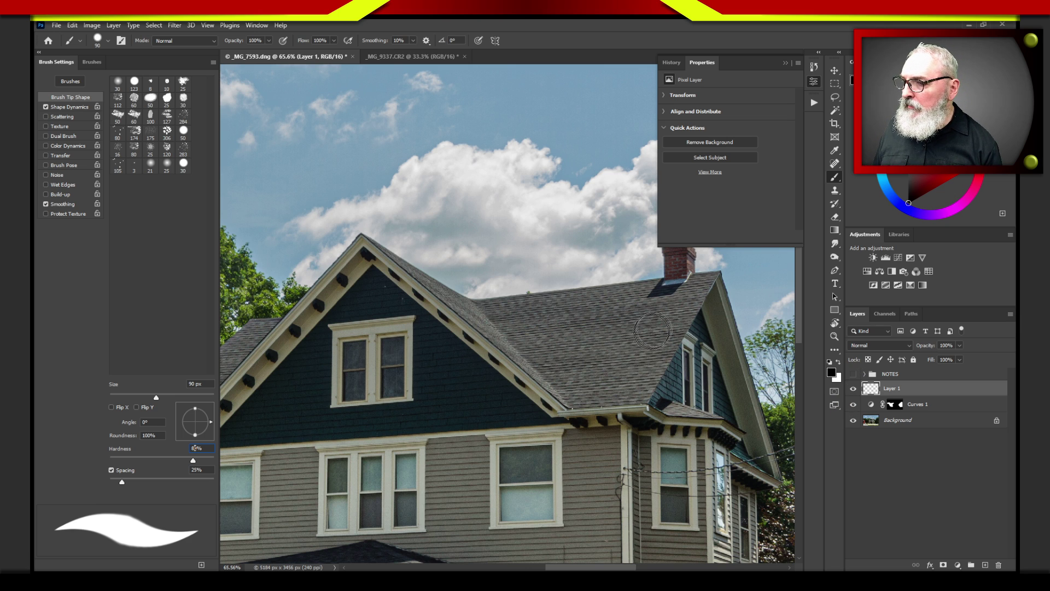
key(Return)
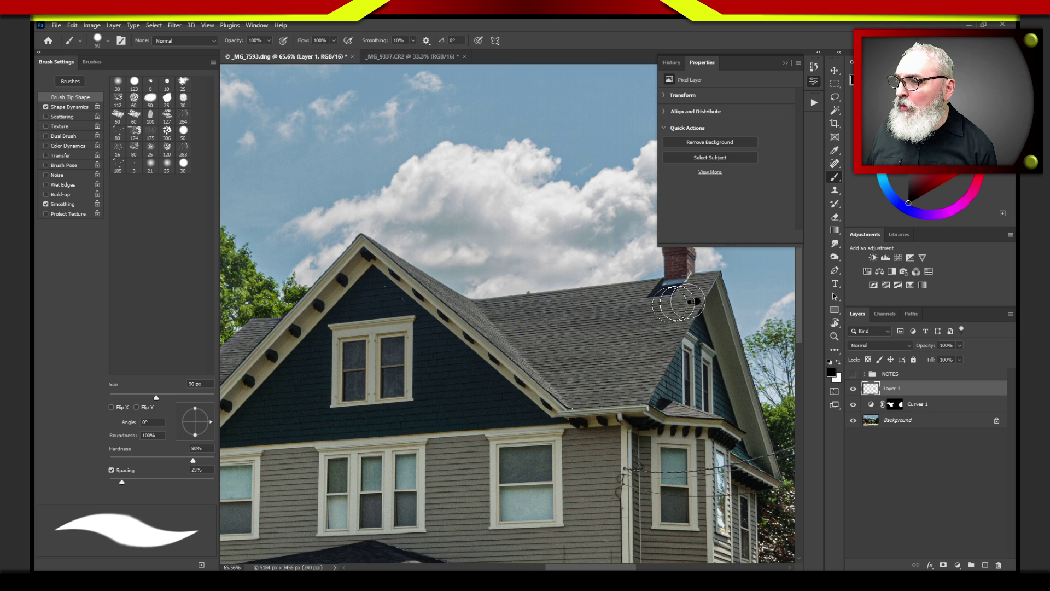
Step: Try a black brush stroke across the roof on Layer 1, and undo the separate dab at the gable peak
mouse_move(678, 302)
mouse_down()
mouse_move(532, 304)
mouse_move(483, 332)
mouse_up()
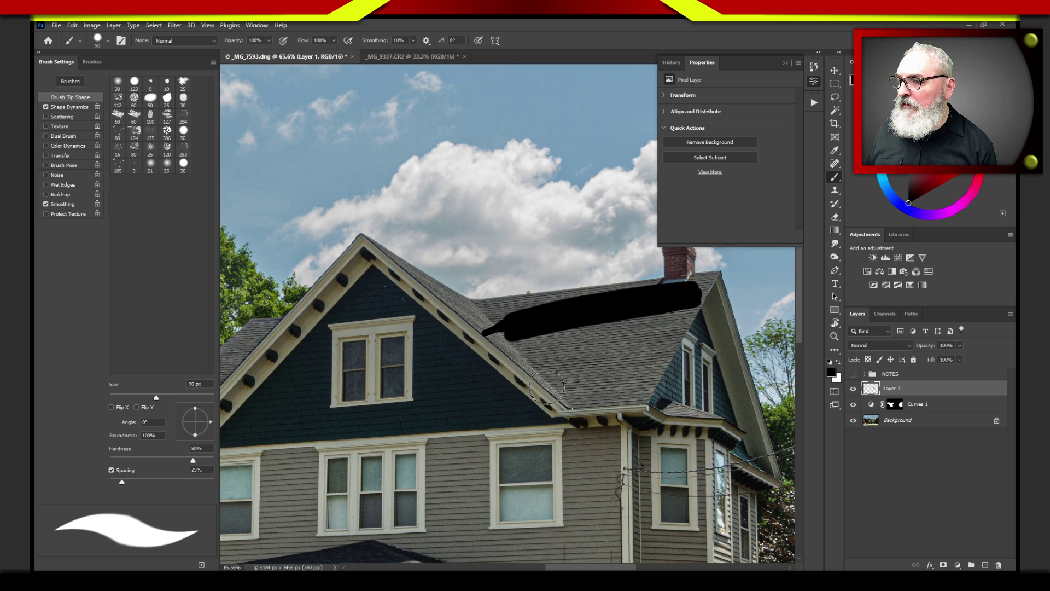
click(720, 274)
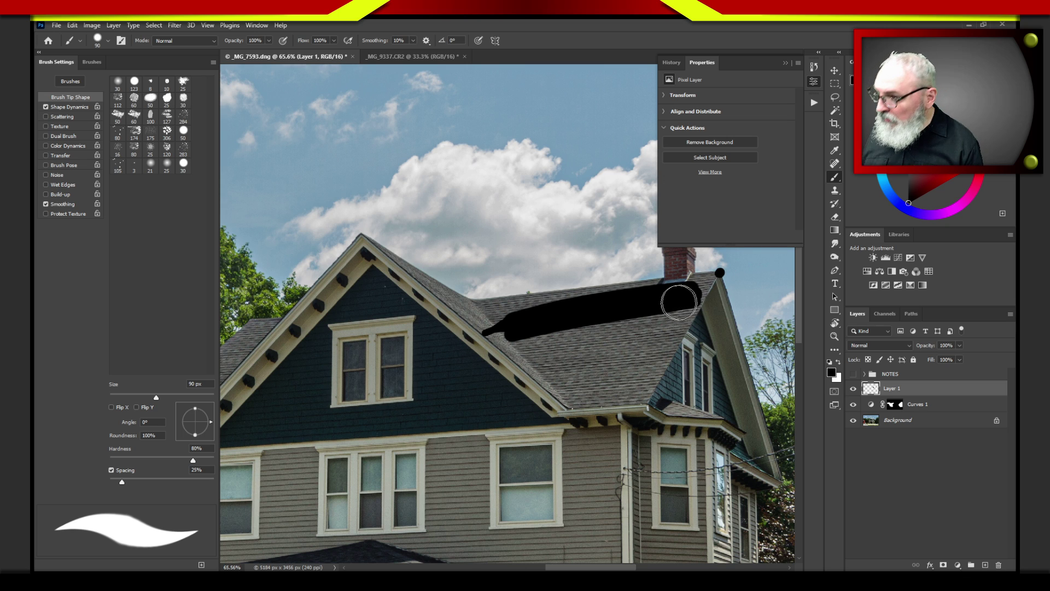
key(ctrl+z)
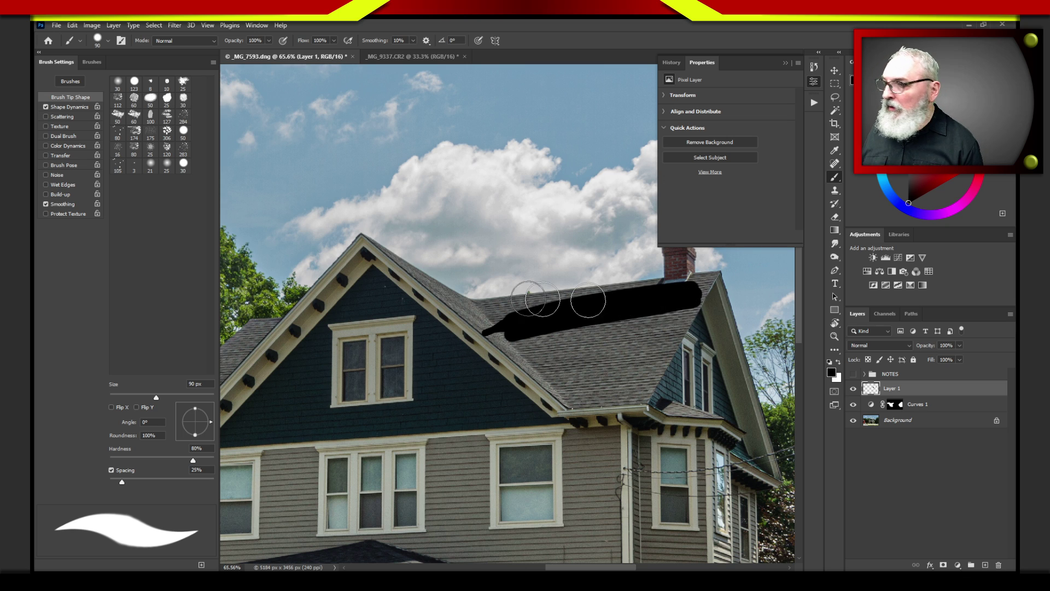
Step: Turn off pen pressure control of the brush size by setting the Shape Dynamics Size Jitter control to Off
click(77, 107)
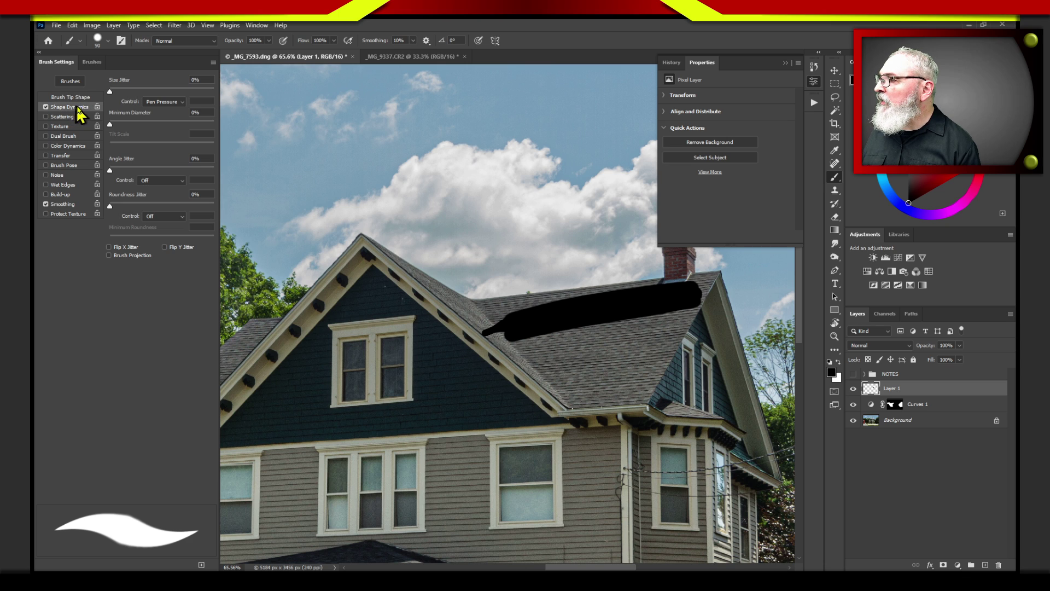
click(162, 102)
click(163, 110)
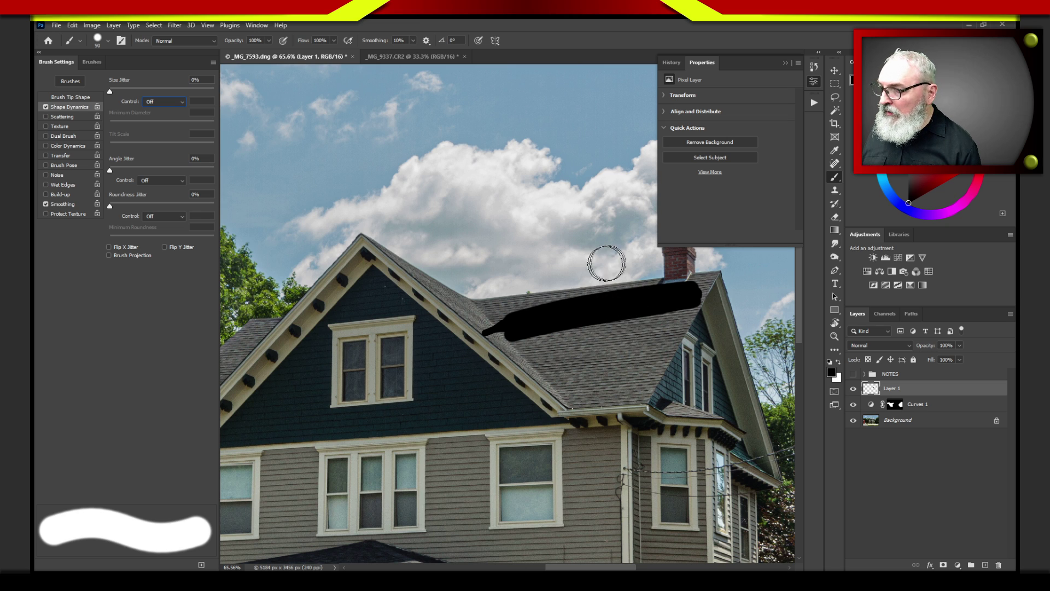
Step: Try black strokes of constant width over the roof and sky, and undo all test strokes on Layer 1
mouse_move(605, 291)
mouse_down()
mouse_move(655, 283)
mouse_move(760, 207)
mouse_move(618, 279)
mouse_move(616, 310)
mouse_up()
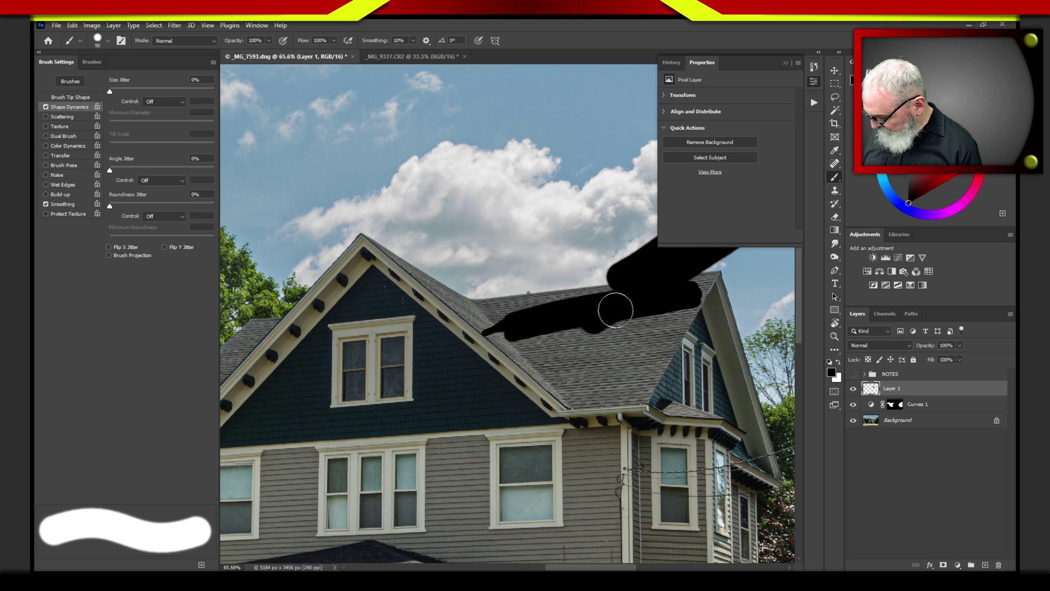
key(ctrl)
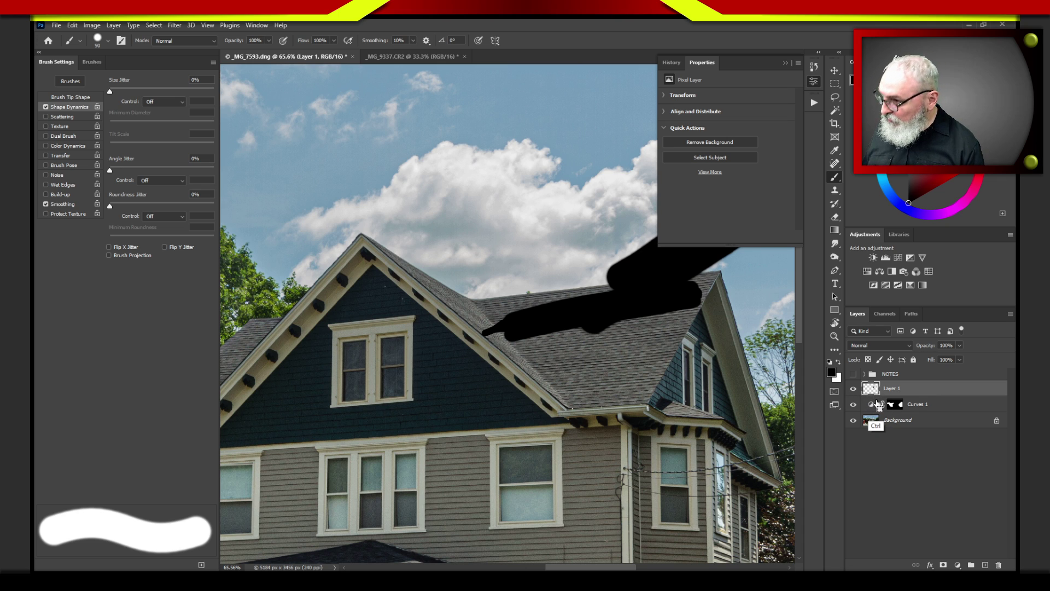
key(ctrl+z)
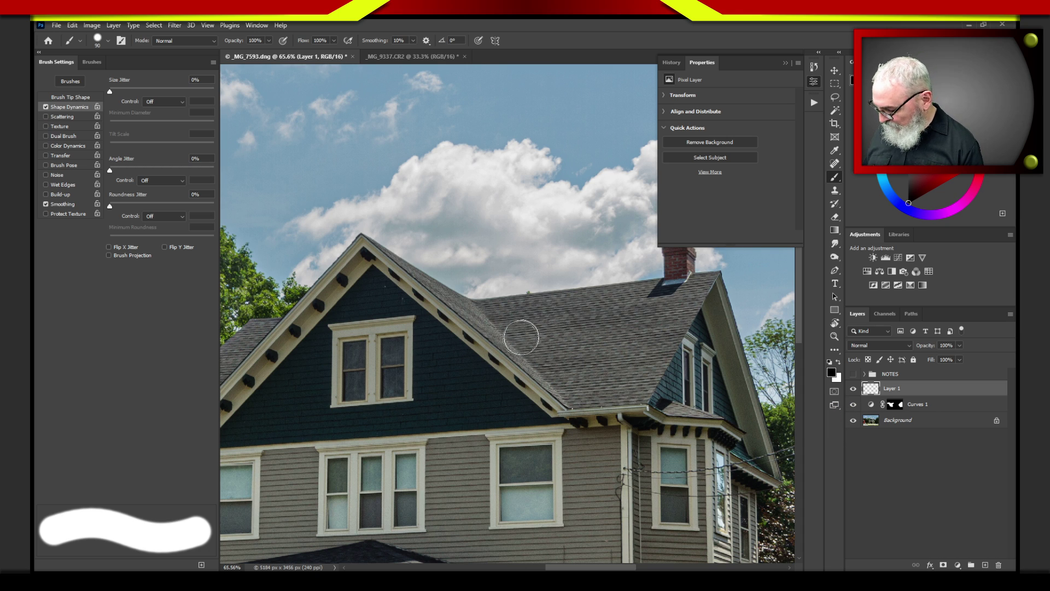
Step: Reduce the brush to 35 px and paint a straight black band just inside the roof ridge, from the gable peak past the chimney
key(z)
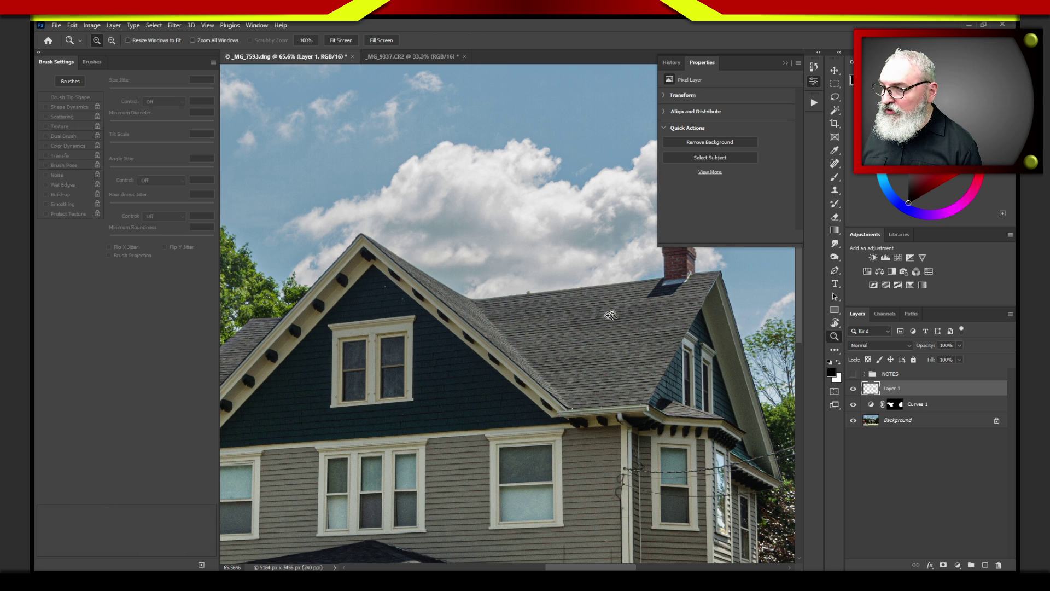
drag(598, 317, 762, 194)
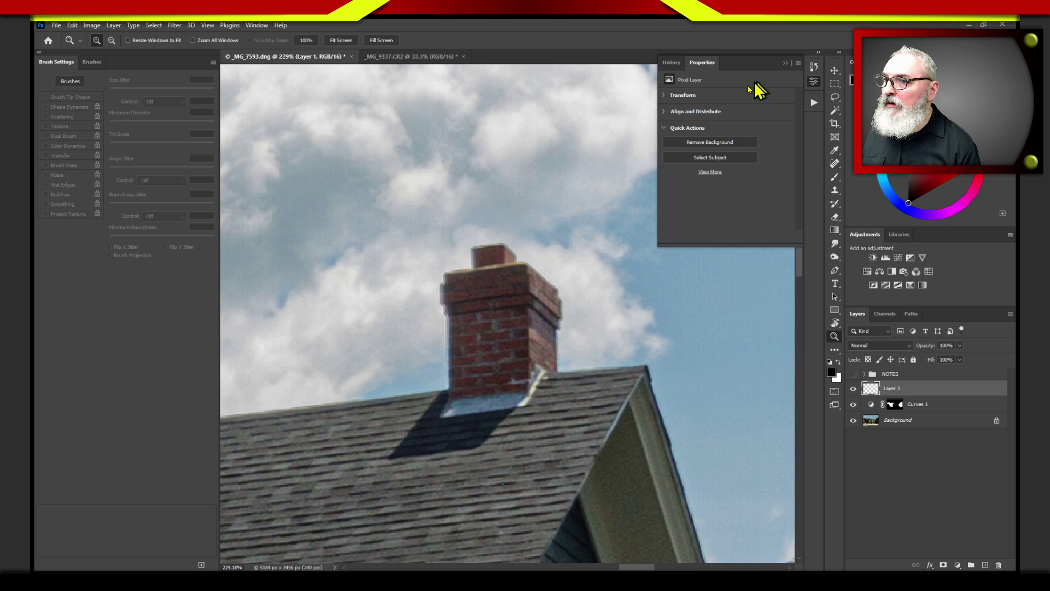
click(786, 63)
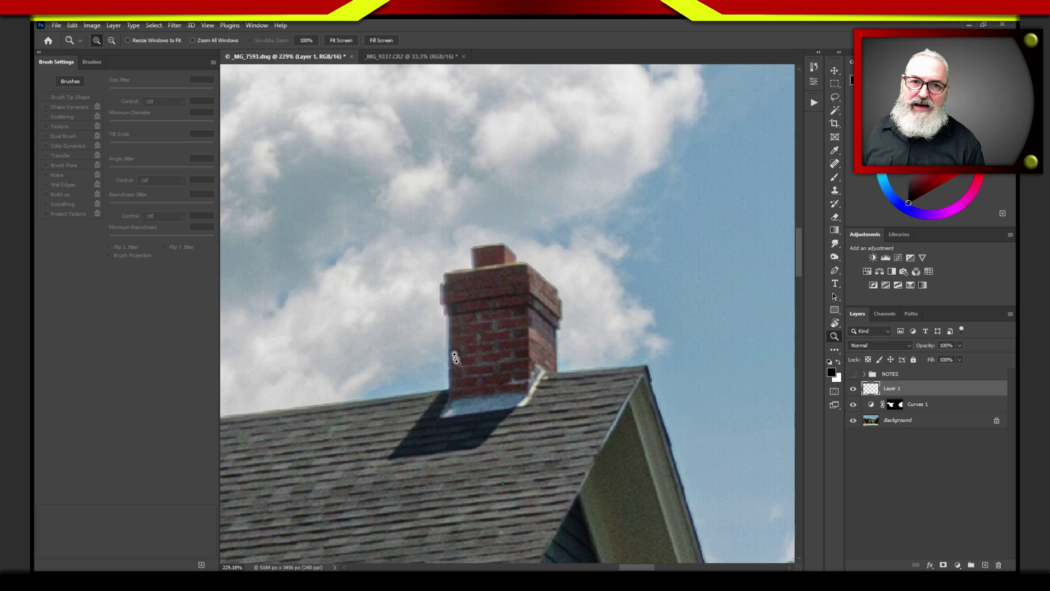
key(b)
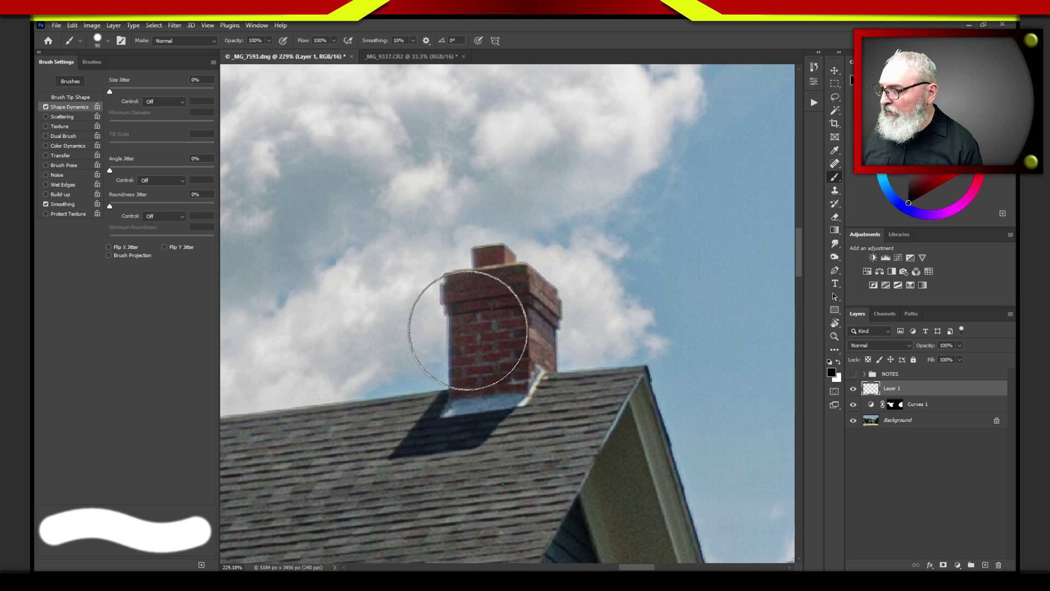
key(bracketleft)
key(bracketleft)
key(bracketleft)
key(bracketleft)
key(bracketleft)
key(bracketleft)
key(bracketleft)
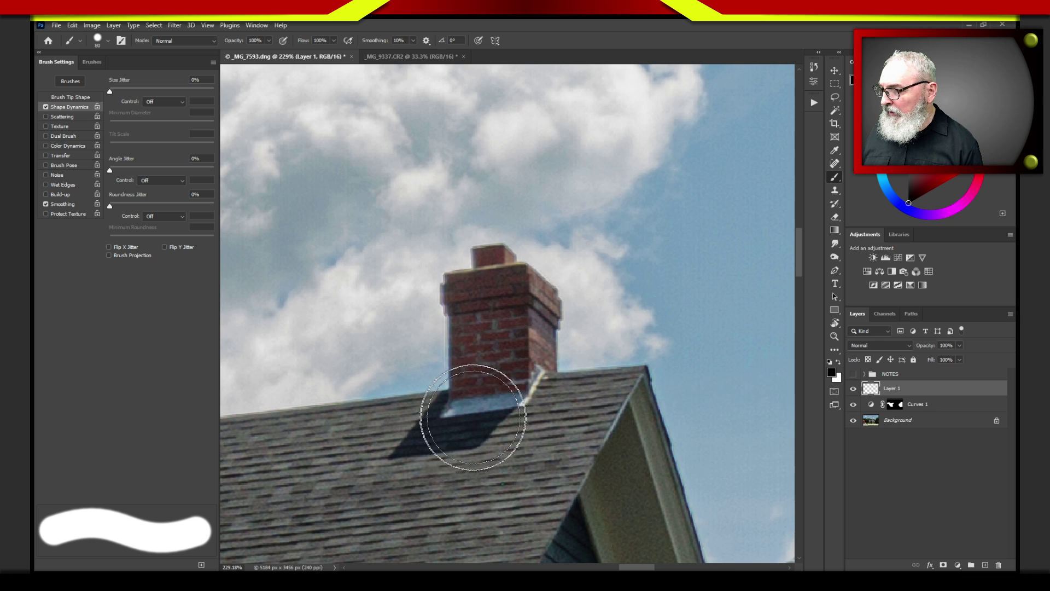
click(633, 386)
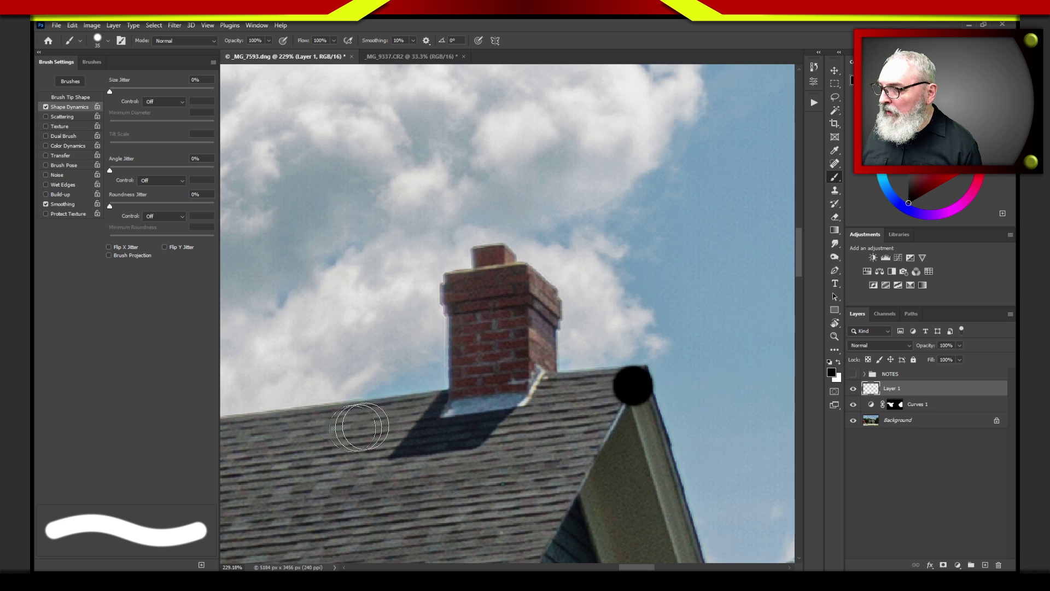
shift+click(249, 434)
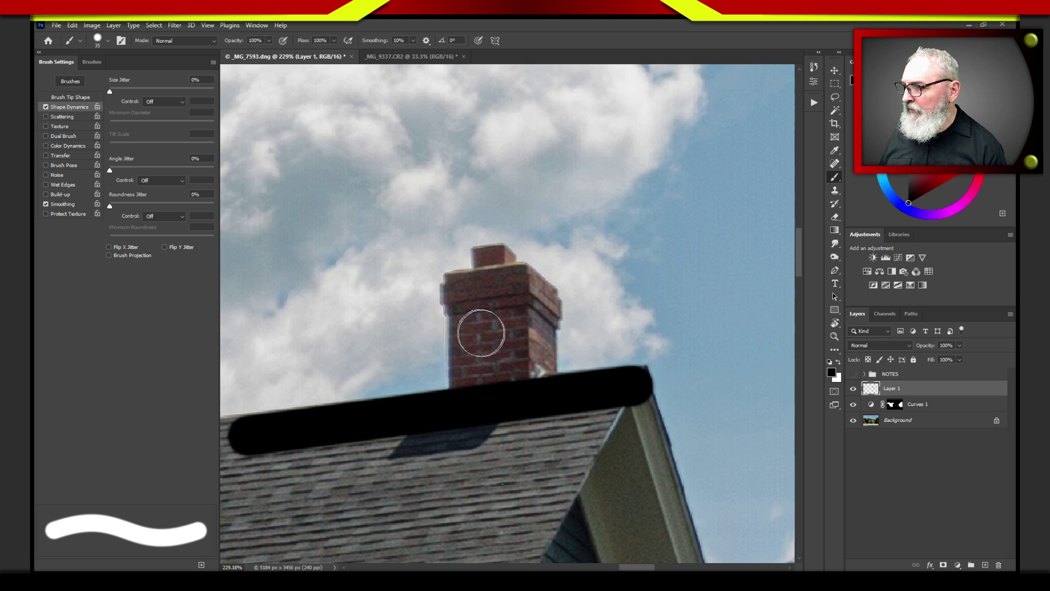
Step: Set Layer 1's blend mode to Soft Light
click(878, 346)
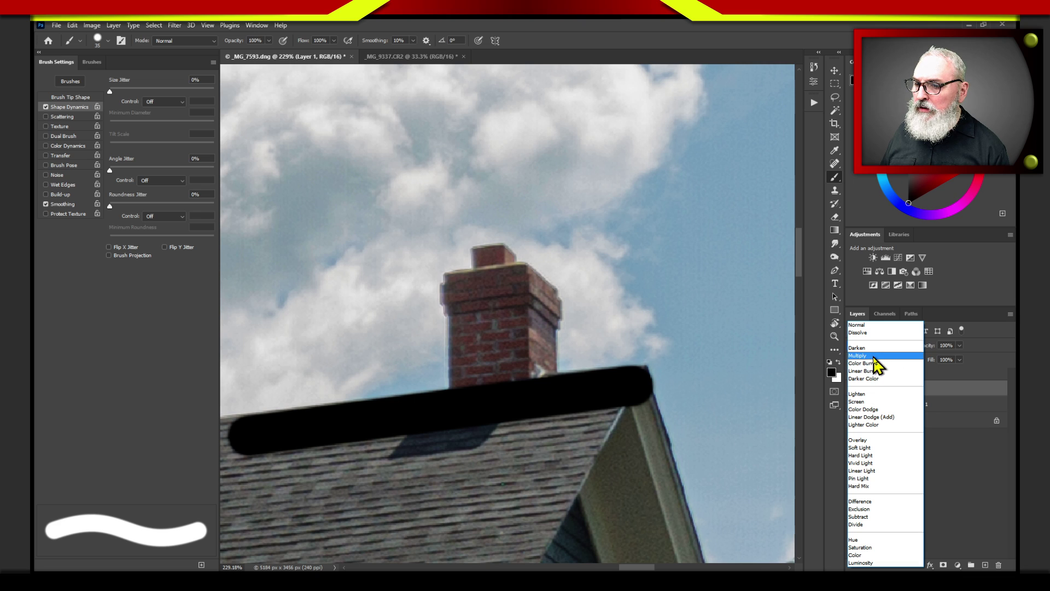
click(874, 356)
click(874, 350)
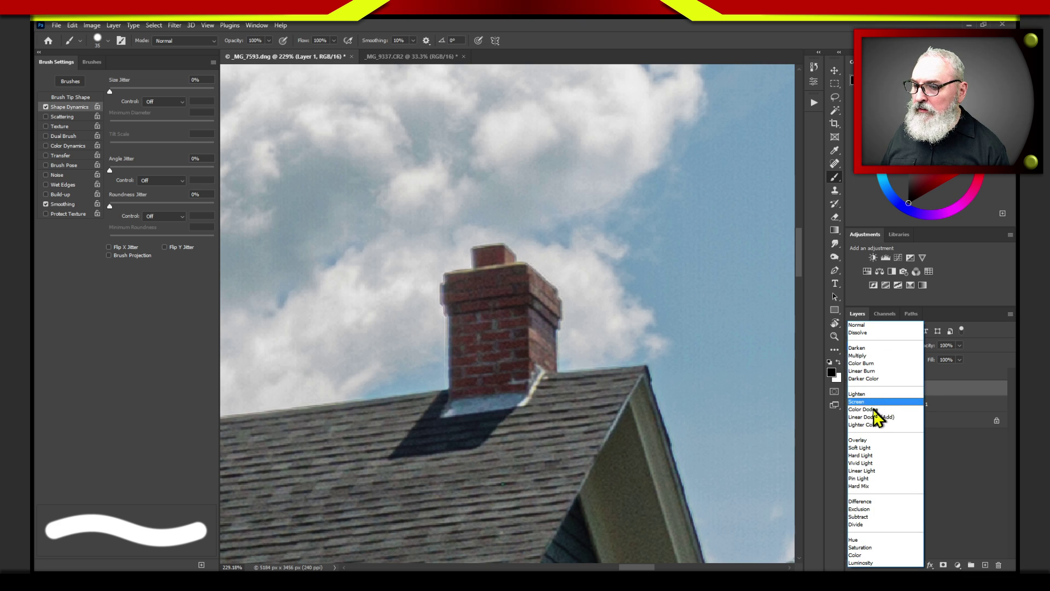
click(872, 448)
Step: Darken the chimney's brick body and upper rim by painting black over them on Layer 1
mouse_move(502, 300)
mouse_down()
mouse_move(519, 377)
mouse_move(513, 304)
mouse_move(524, 367)
mouse_move(533, 305)
mouse_move(537, 368)
mouse_up()
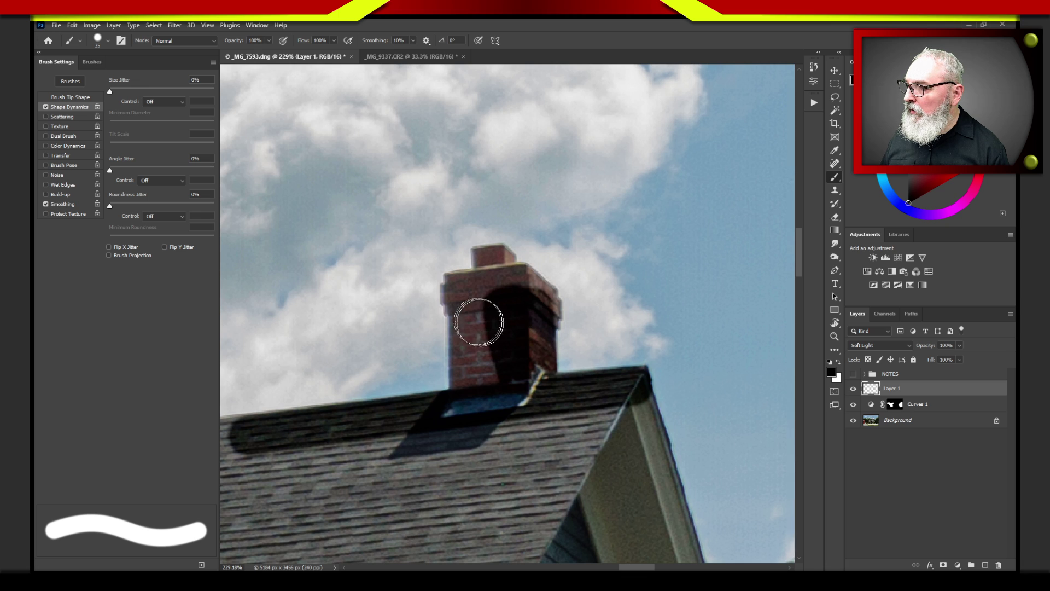
mouse_move(476, 317)
mouse_down()
mouse_move(474, 387)
mouse_move(484, 343)
mouse_move(499, 362)
mouse_move(494, 372)
mouse_move(510, 322)
mouse_move(527, 378)
mouse_move(514, 369)
mouse_move(484, 378)
mouse_move(513, 414)
mouse_move(483, 400)
mouse_move(492, 391)
mouse_move(474, 385)
mouse_move(461, 353)
mouse_move(486, 398)
mouse_move(506, 357)
mouse_move(505, 378)
mouse_up()
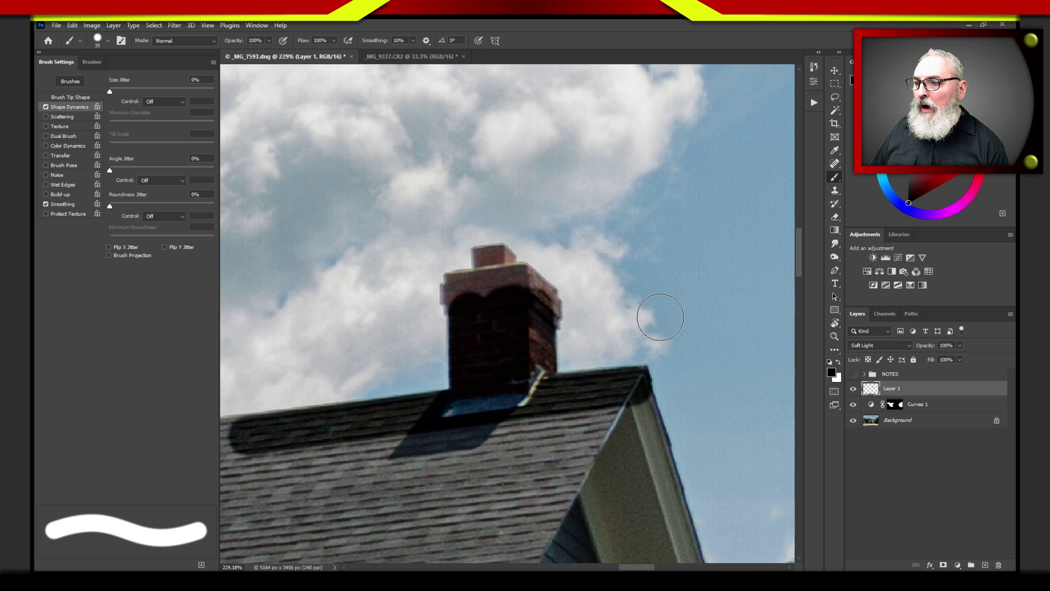
mouse_move(556, 345)
mouse_down()
mouse_move(520, 312)
mouse_move(464, 290)
mouse_move(520, 284)
mouse_move(511, 286)
mouse_move(539, 312)
mouse_move(493, 330)
mouse_move(462, 297)
mouse_move(488, 274)
mouse_up()
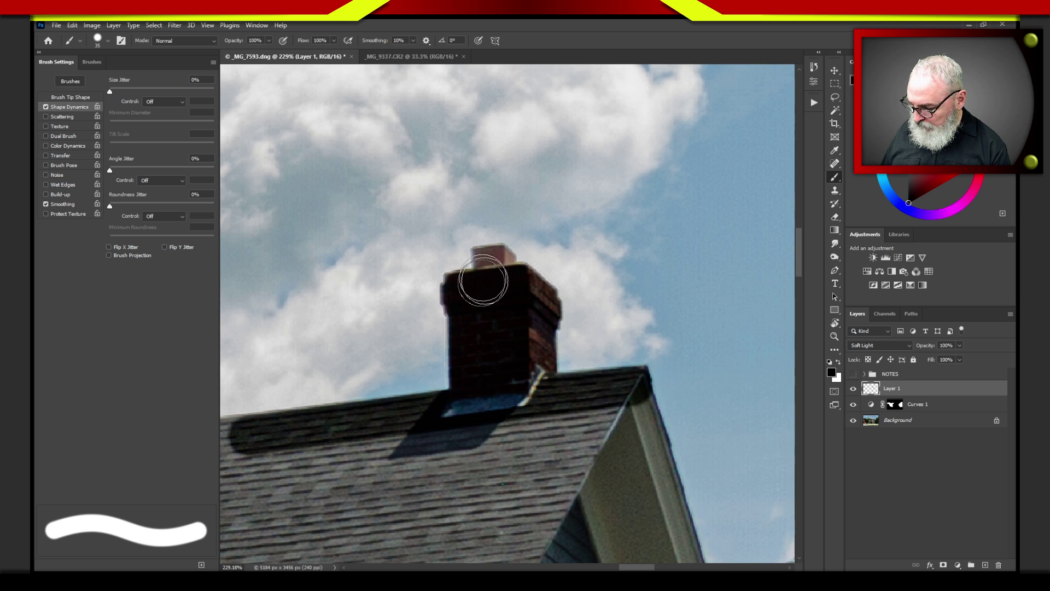
Step: With a smaller brush, darken the small block on top of the chimney and the outer edge of the gable trim
key(bracketleft)
key(bracketleft)
key(bracketleft)
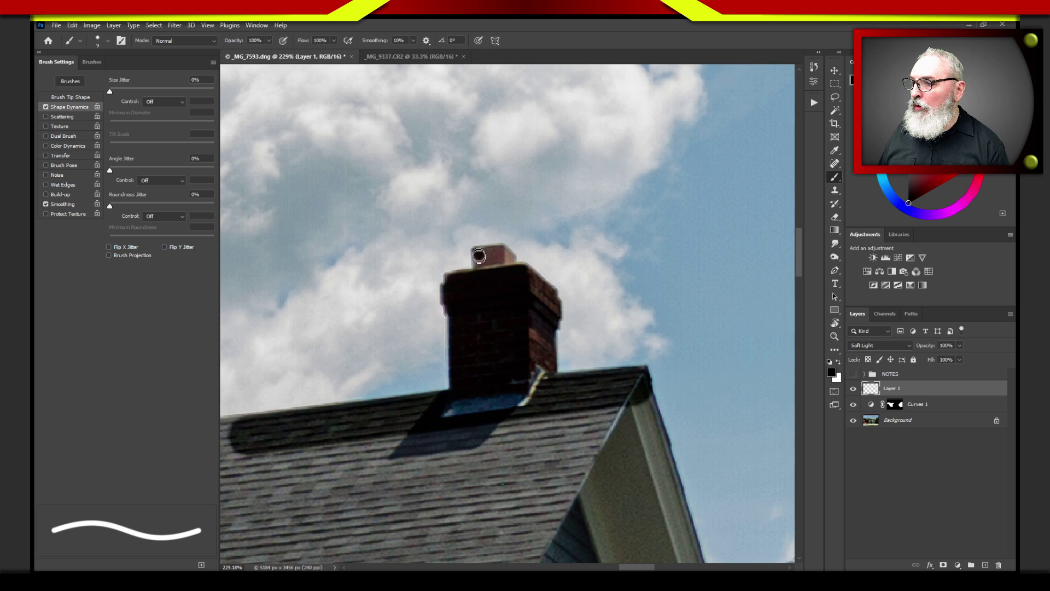
mouse_move(479, 255)
mouse_down()
mouse_move(479, 274)
mouse_move(474, 252)
mouse_move(480, 268)
mouse_move(484, 251)
mouse_move(506, 253)
mouse_move(488, 265)
mouse_up()
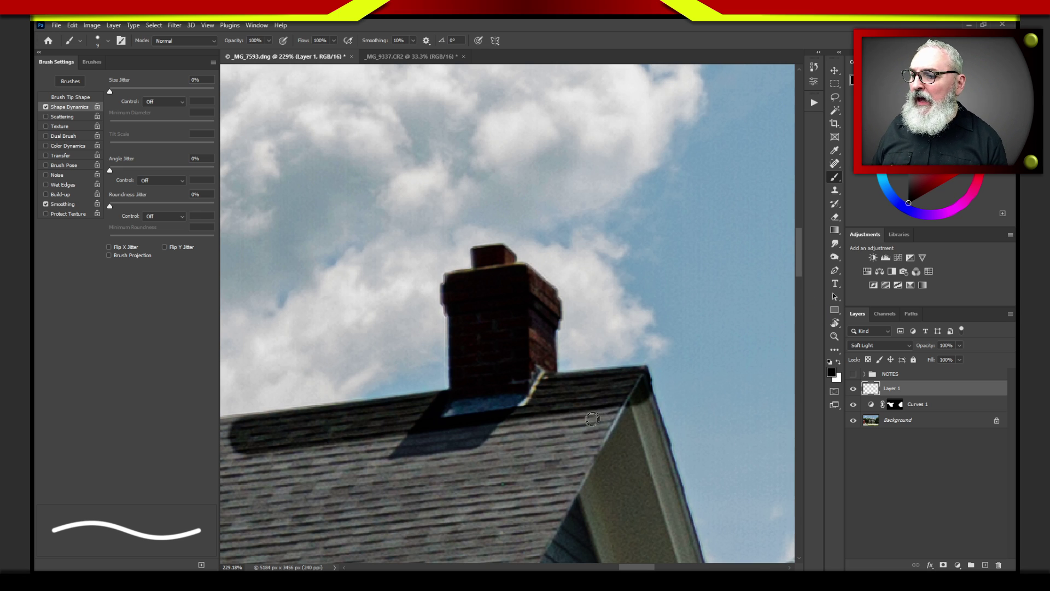
drag(645, 380, 691, 559)
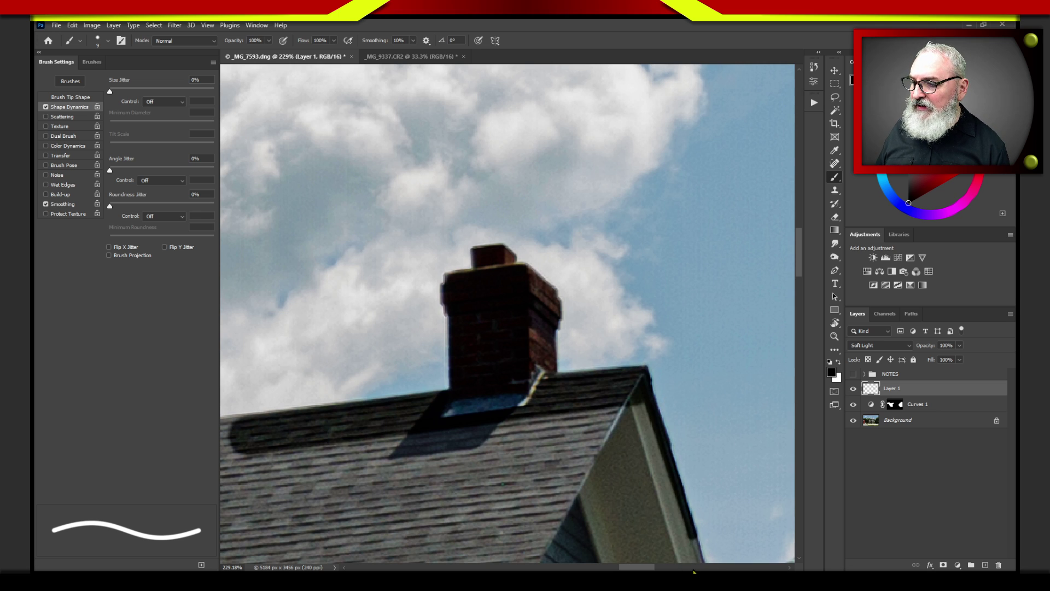